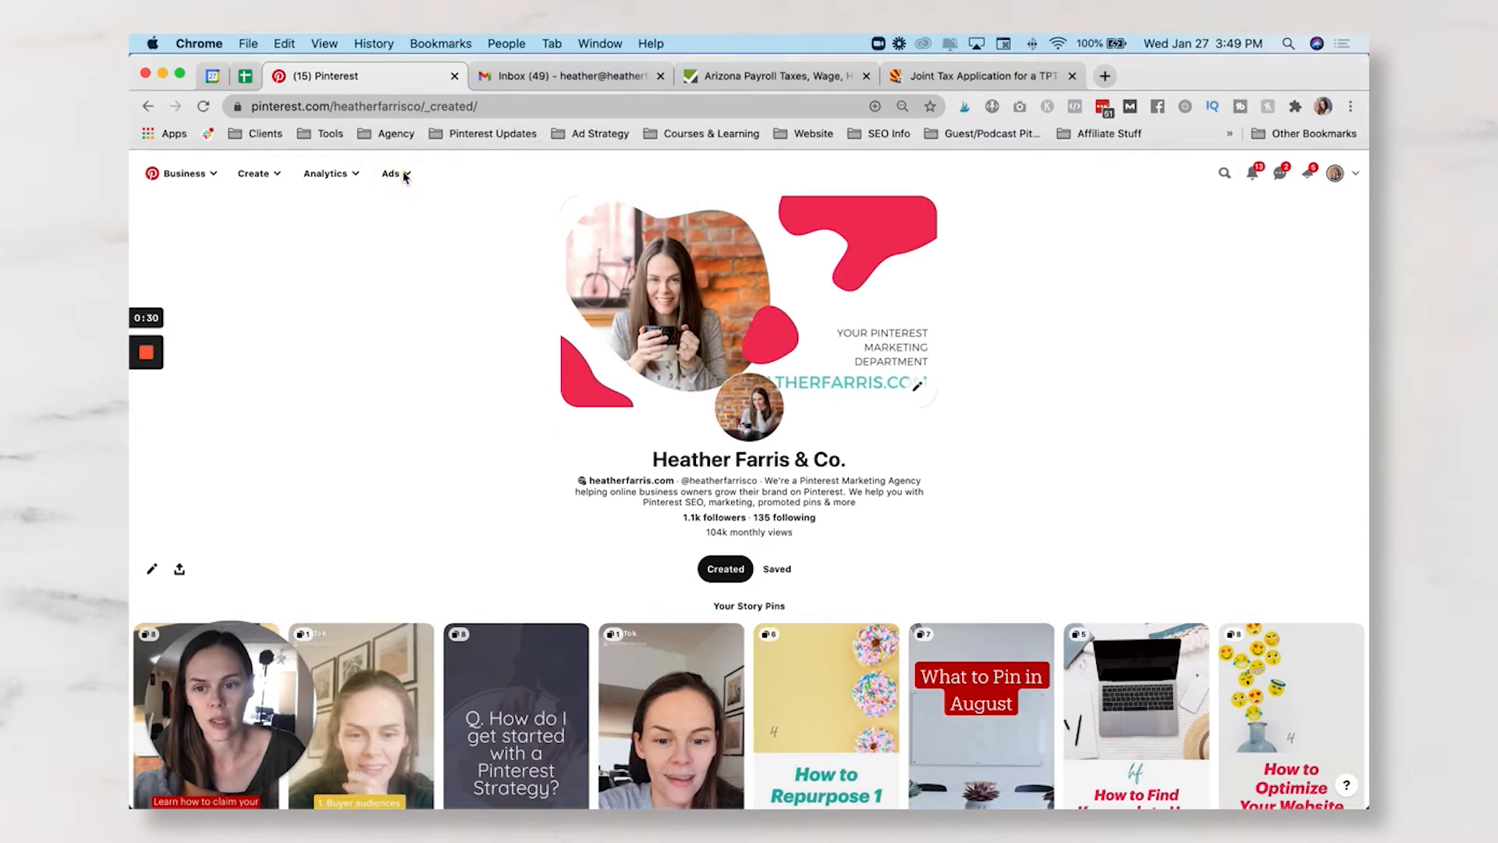
- Go to the January 2020 campaign Reporting page and review the saved table views
click(403, 175)
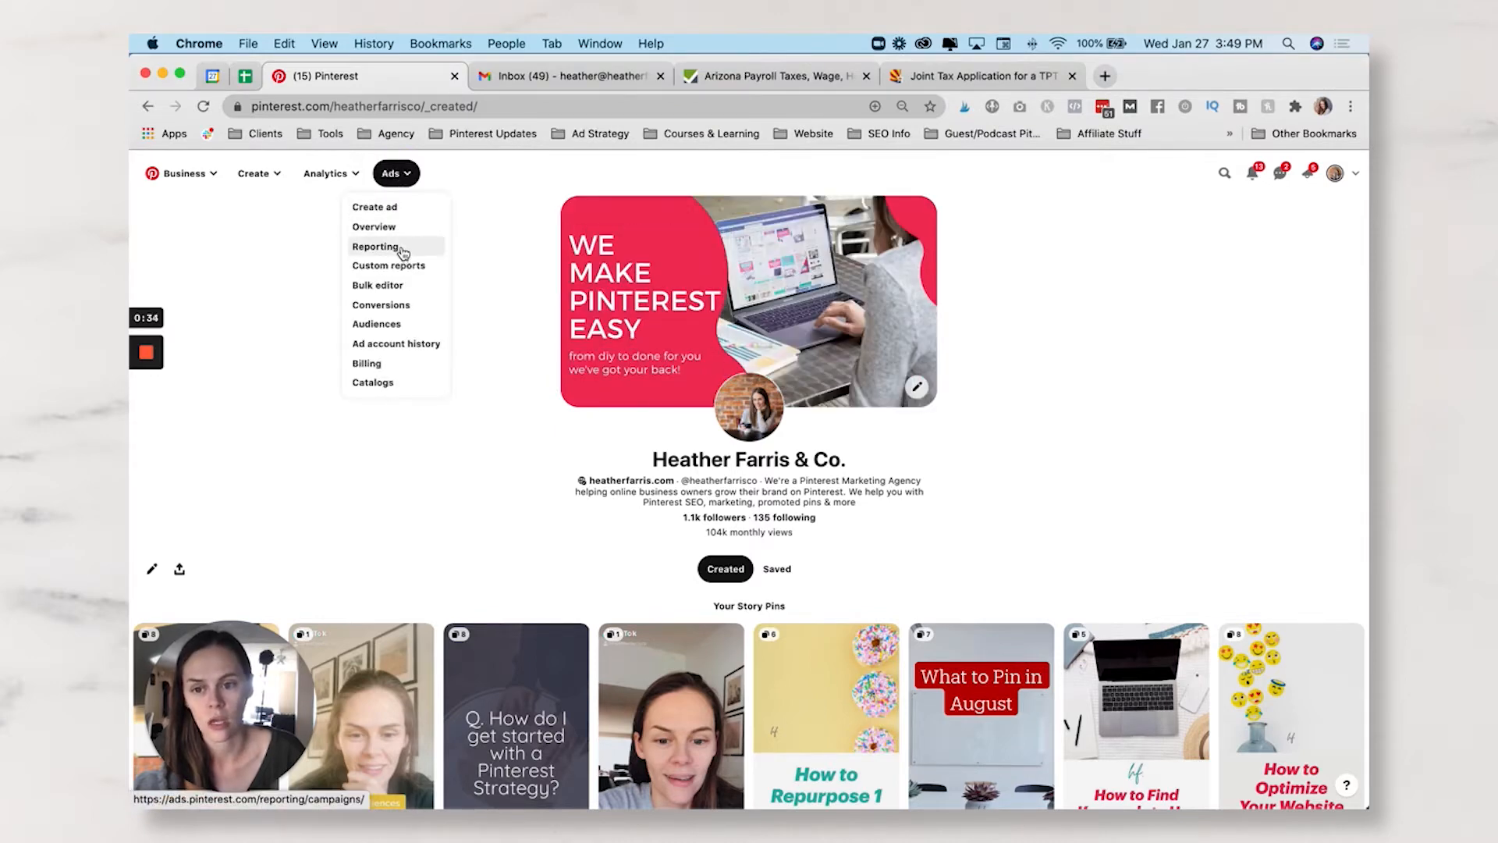
click(402, 252)
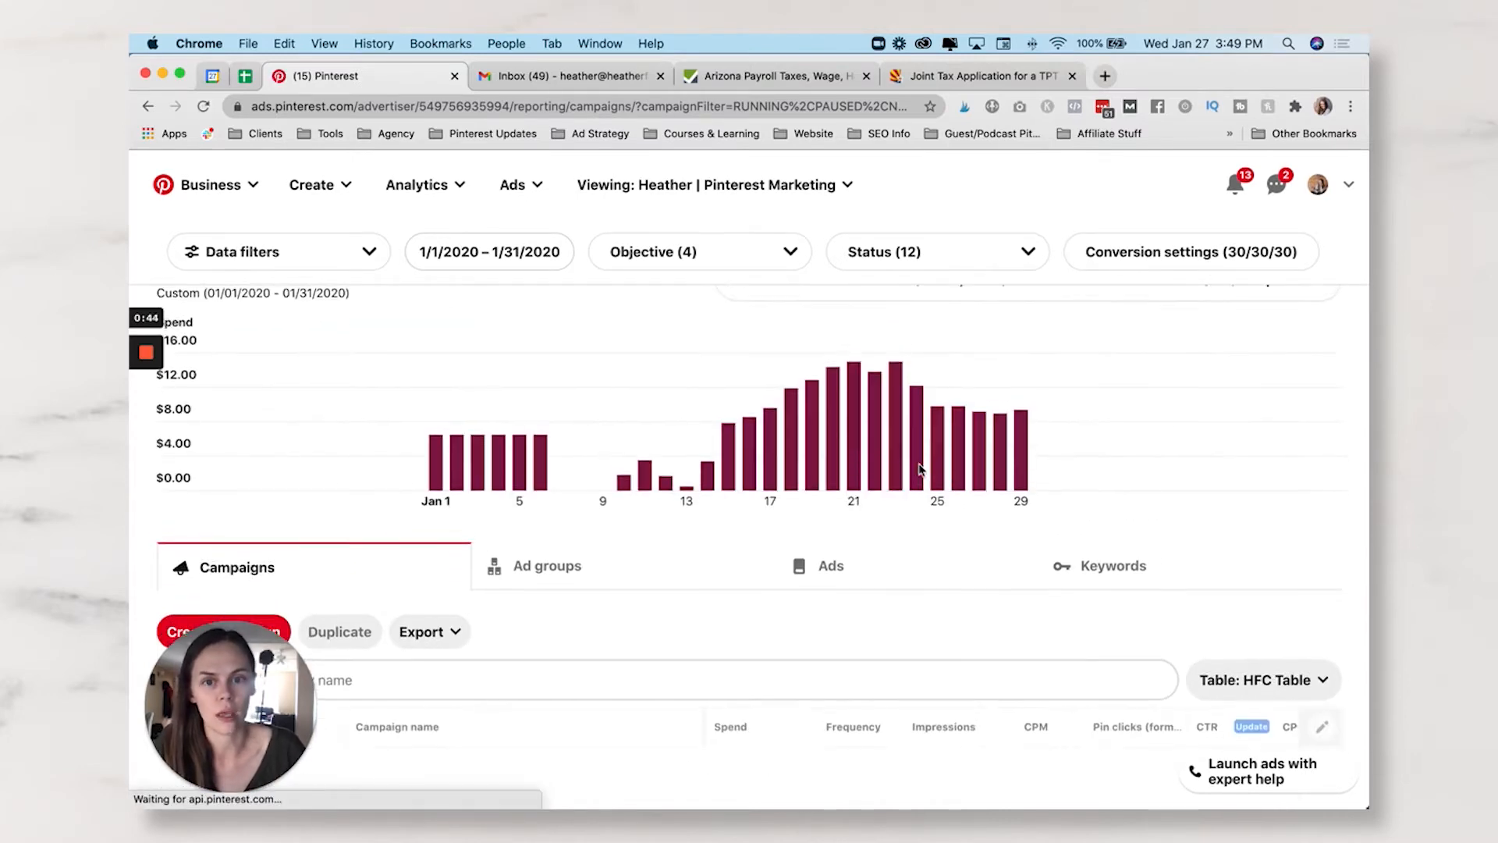
scroll(1191, 513, down, 2)
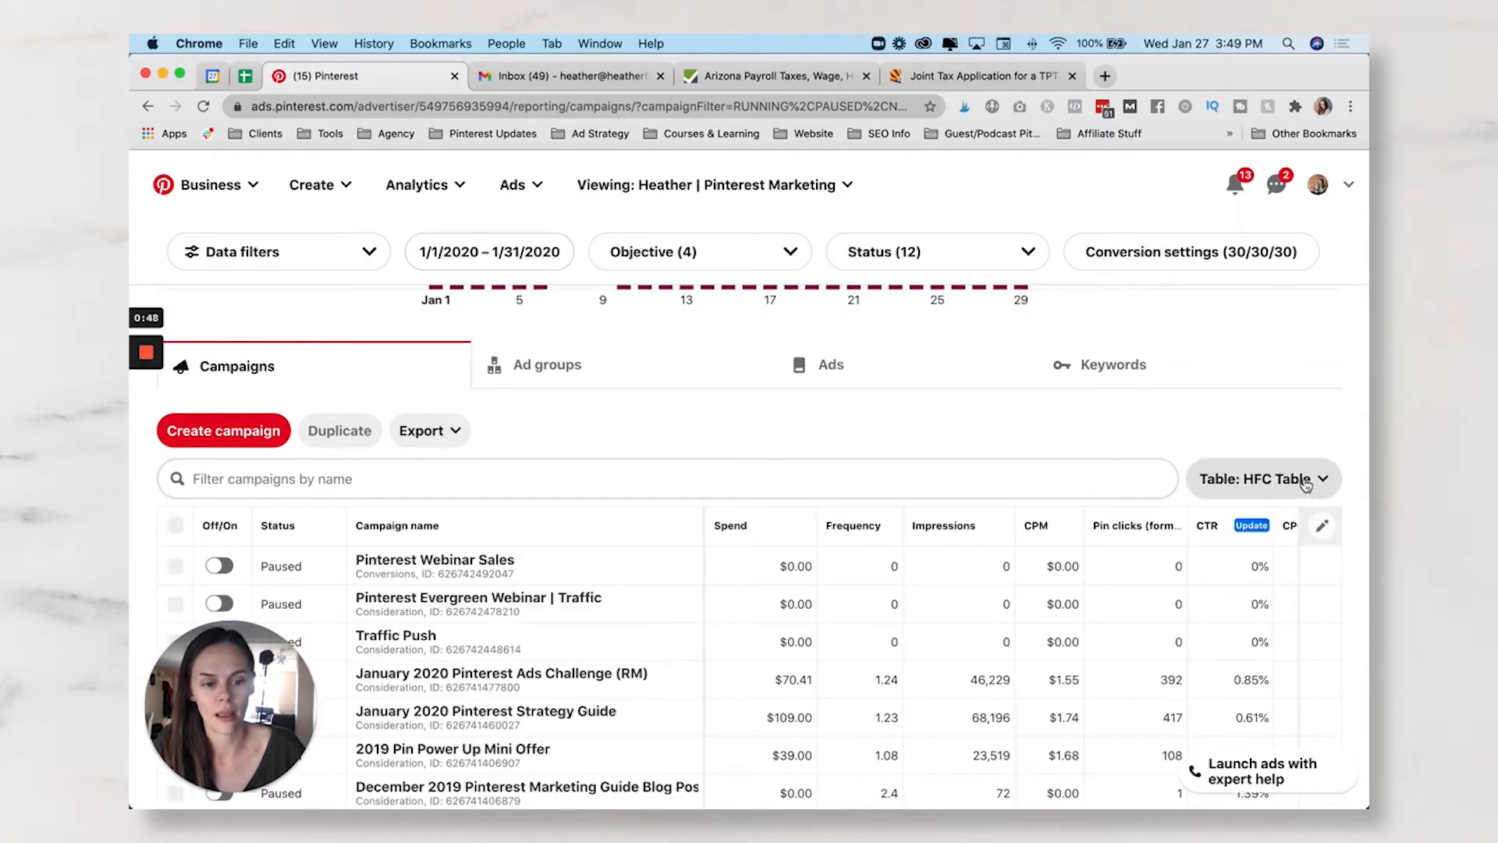
click(1306, 483)
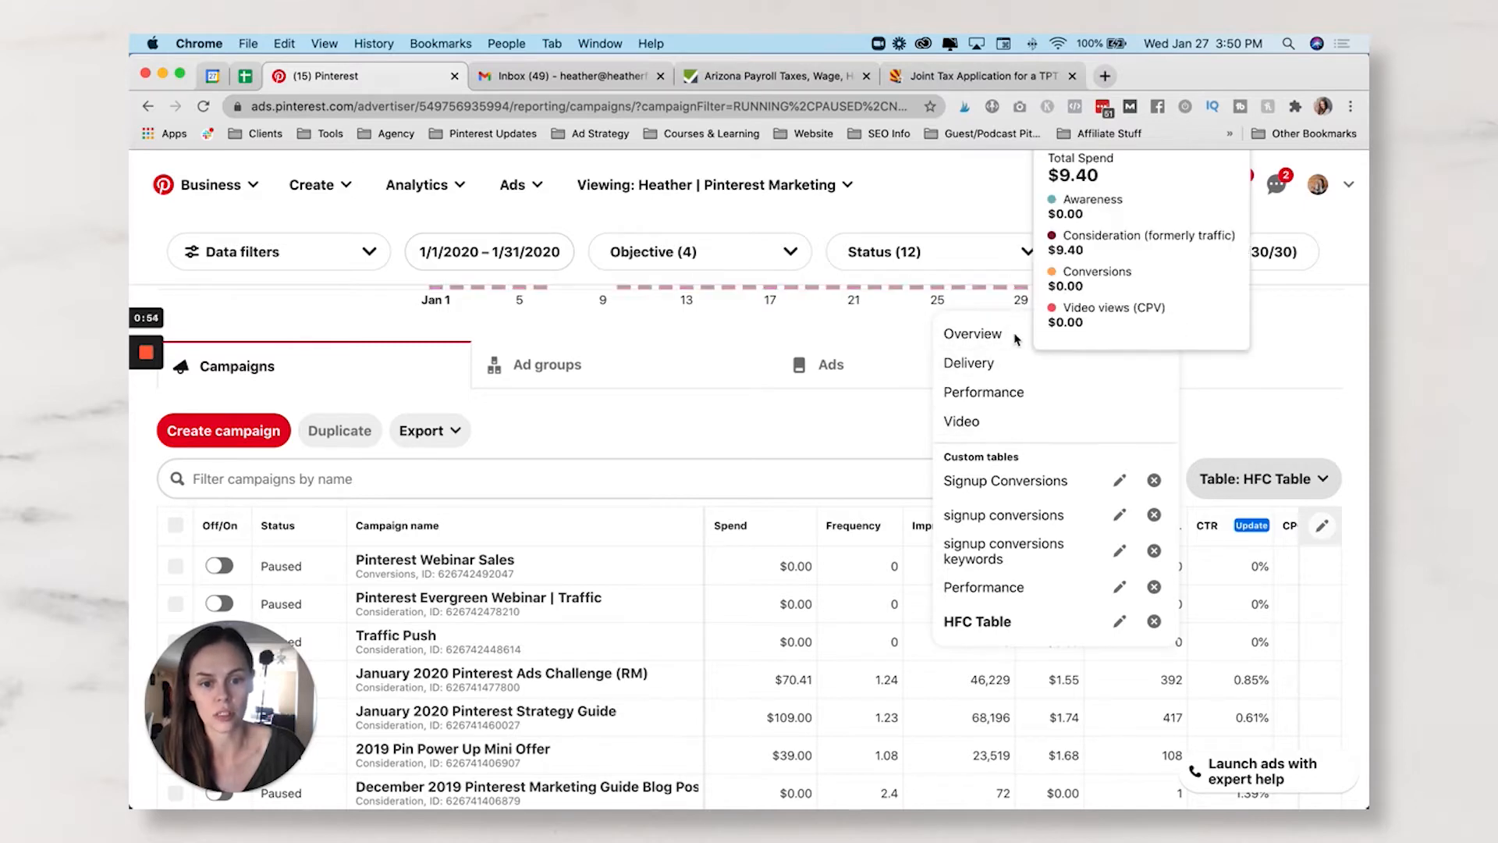
scroll(1027, 424, down, 1)
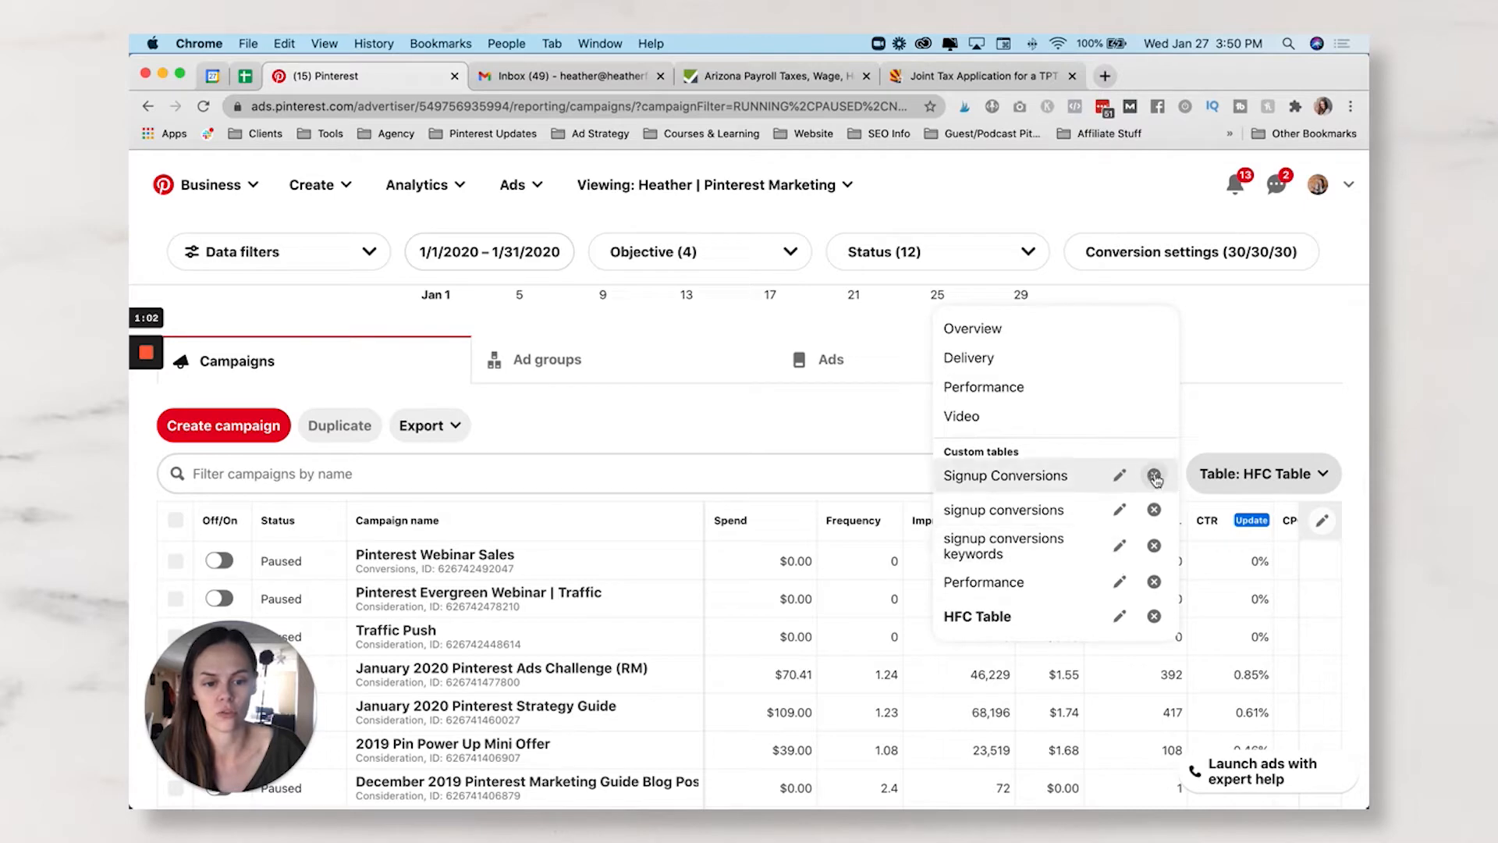
click(1286, 415)
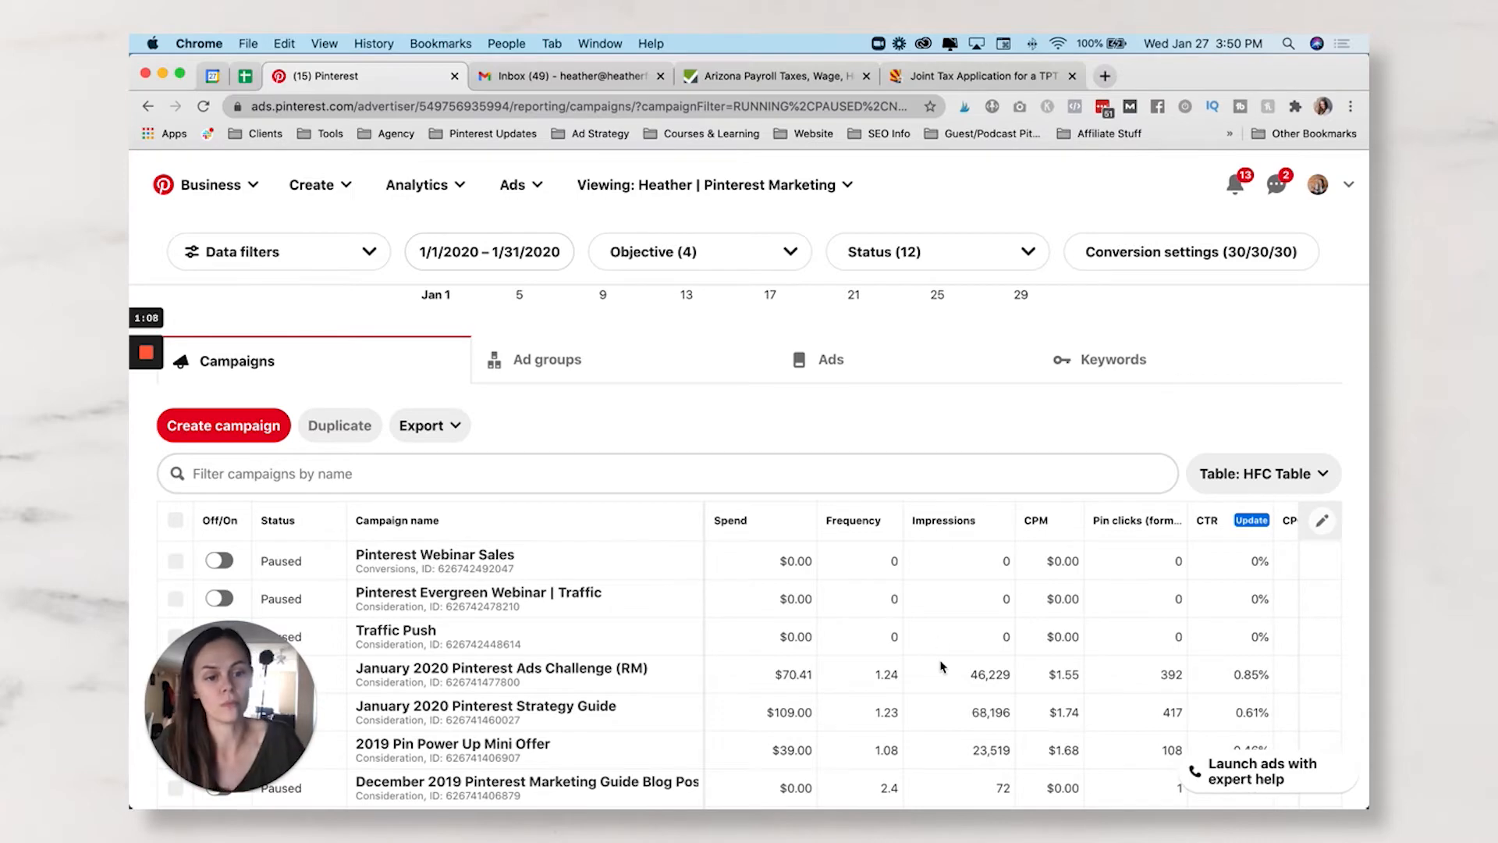
click(1241, 473)
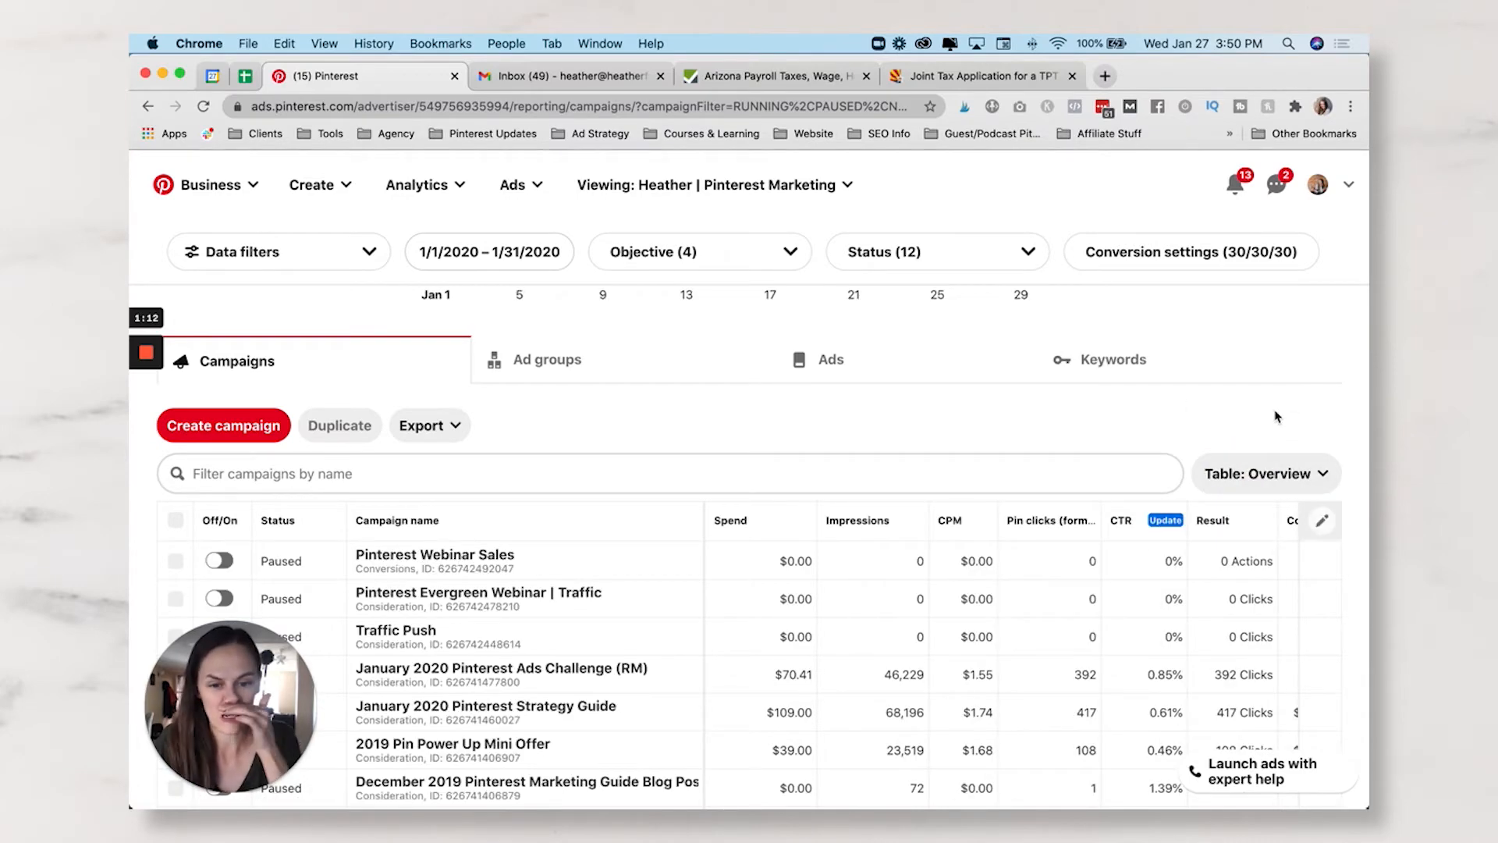
- In the Details column choices, remove the Parent details column
scroll(1126, 634, right, 3)
scroll(1126, 634, left, 3)
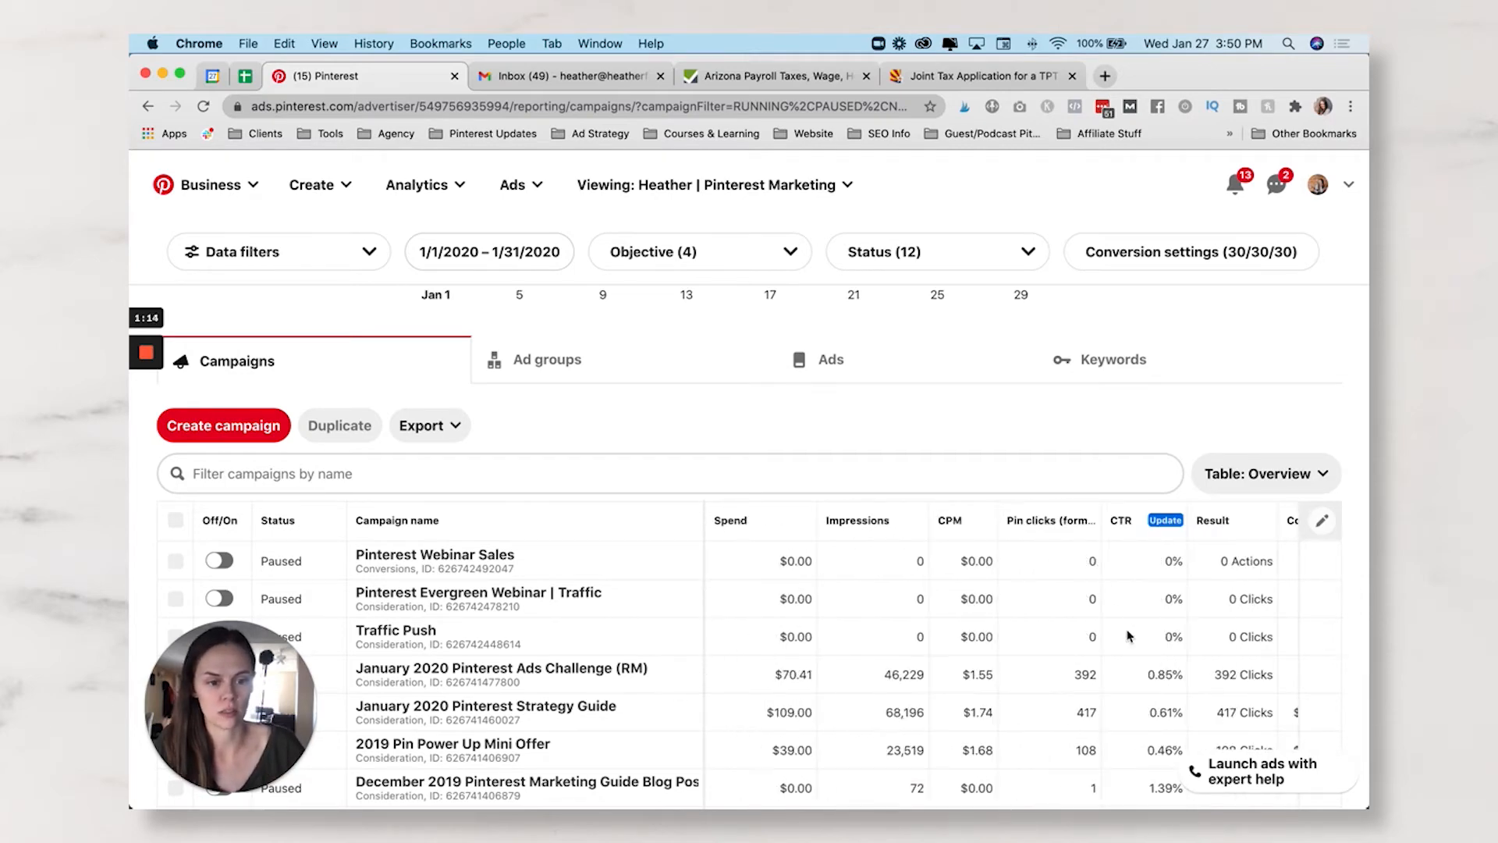
click(1324, 527)
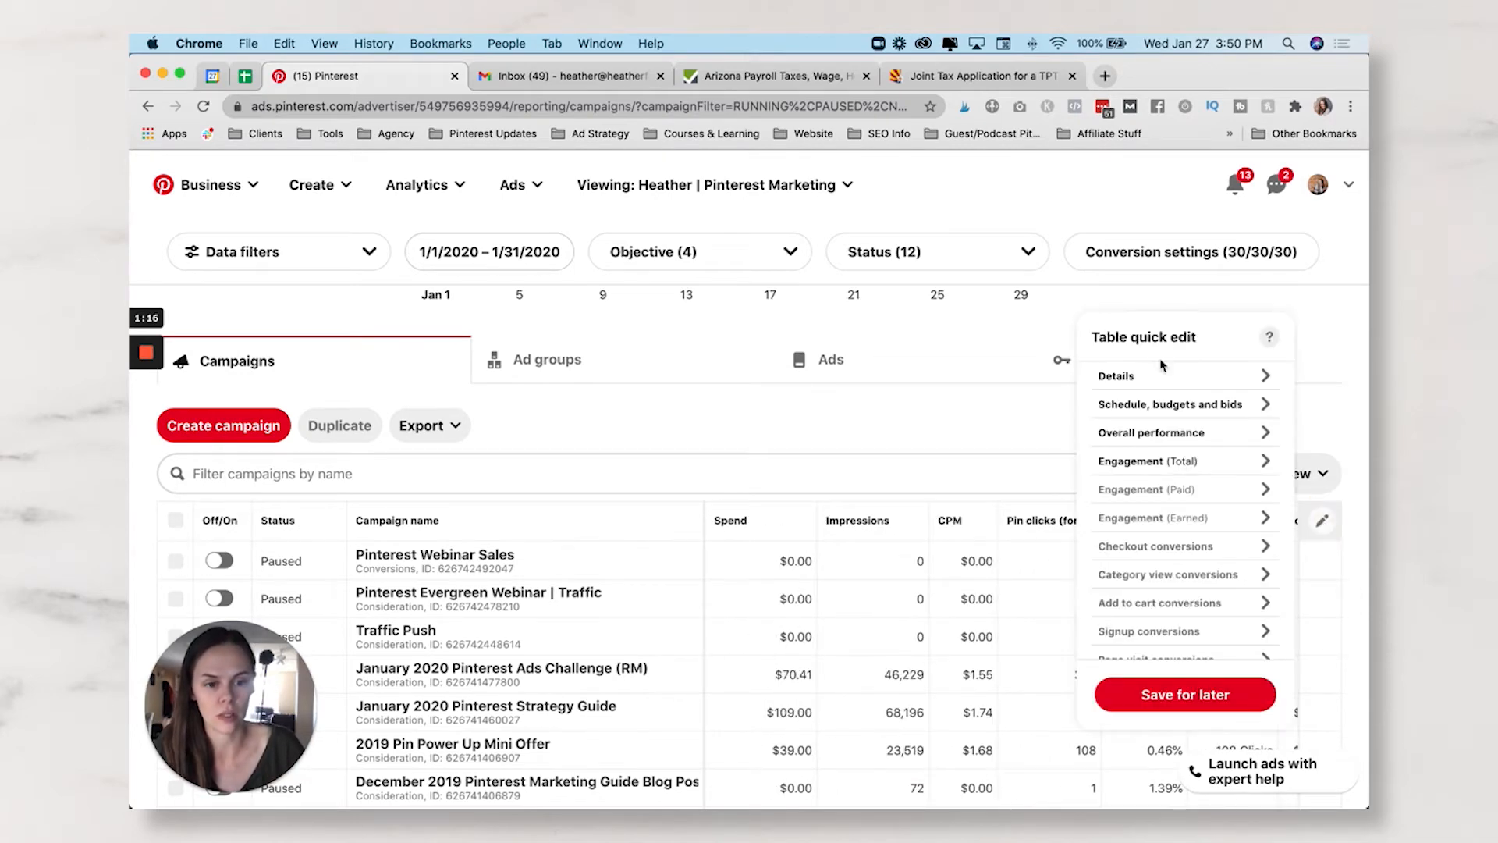
click(1161, 377)
scroll(1165, 465, down, 3)
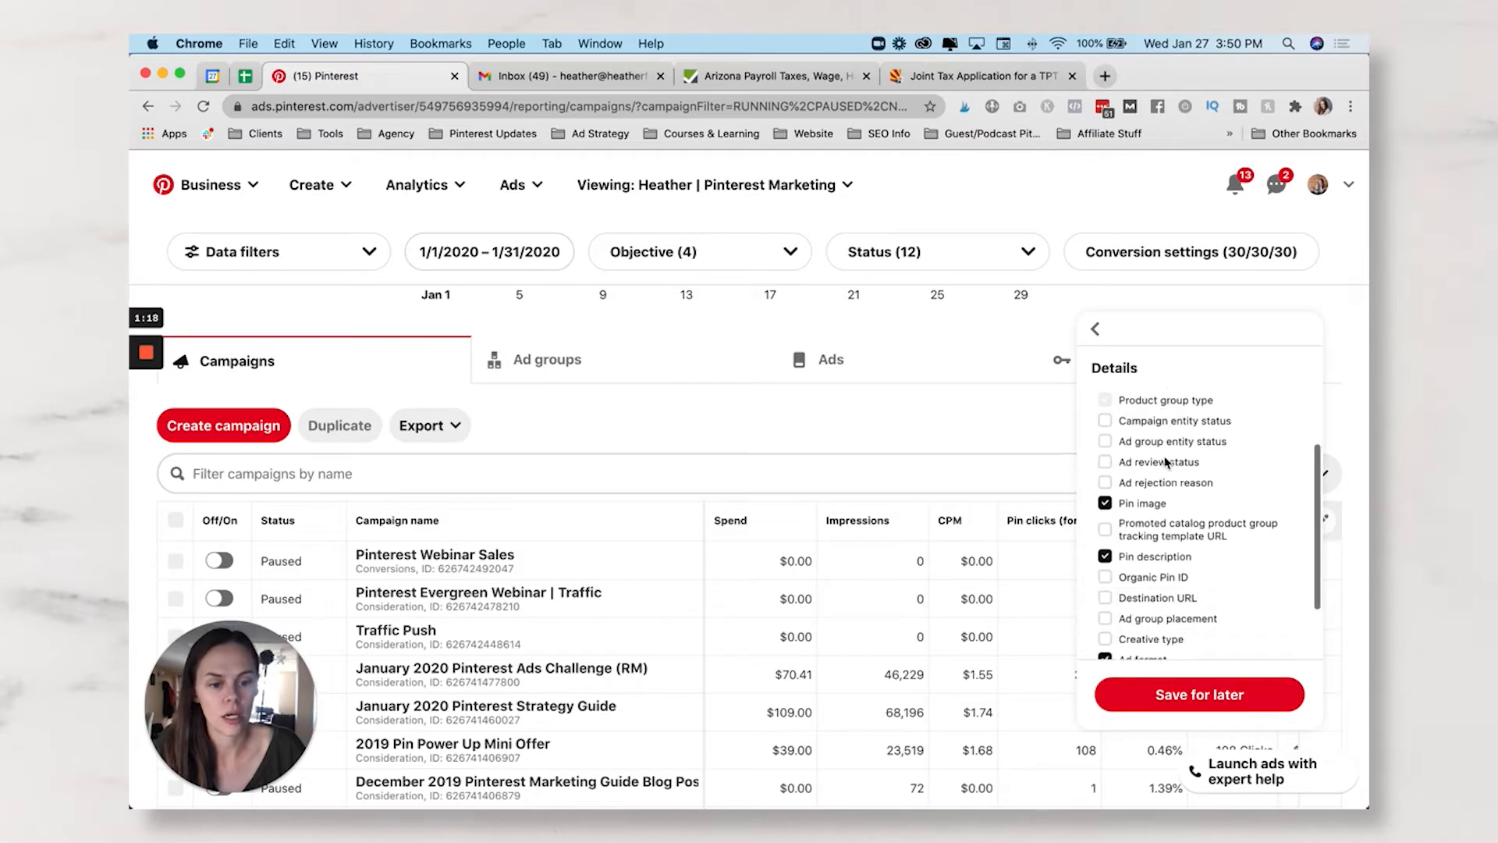
click(1106, 605)
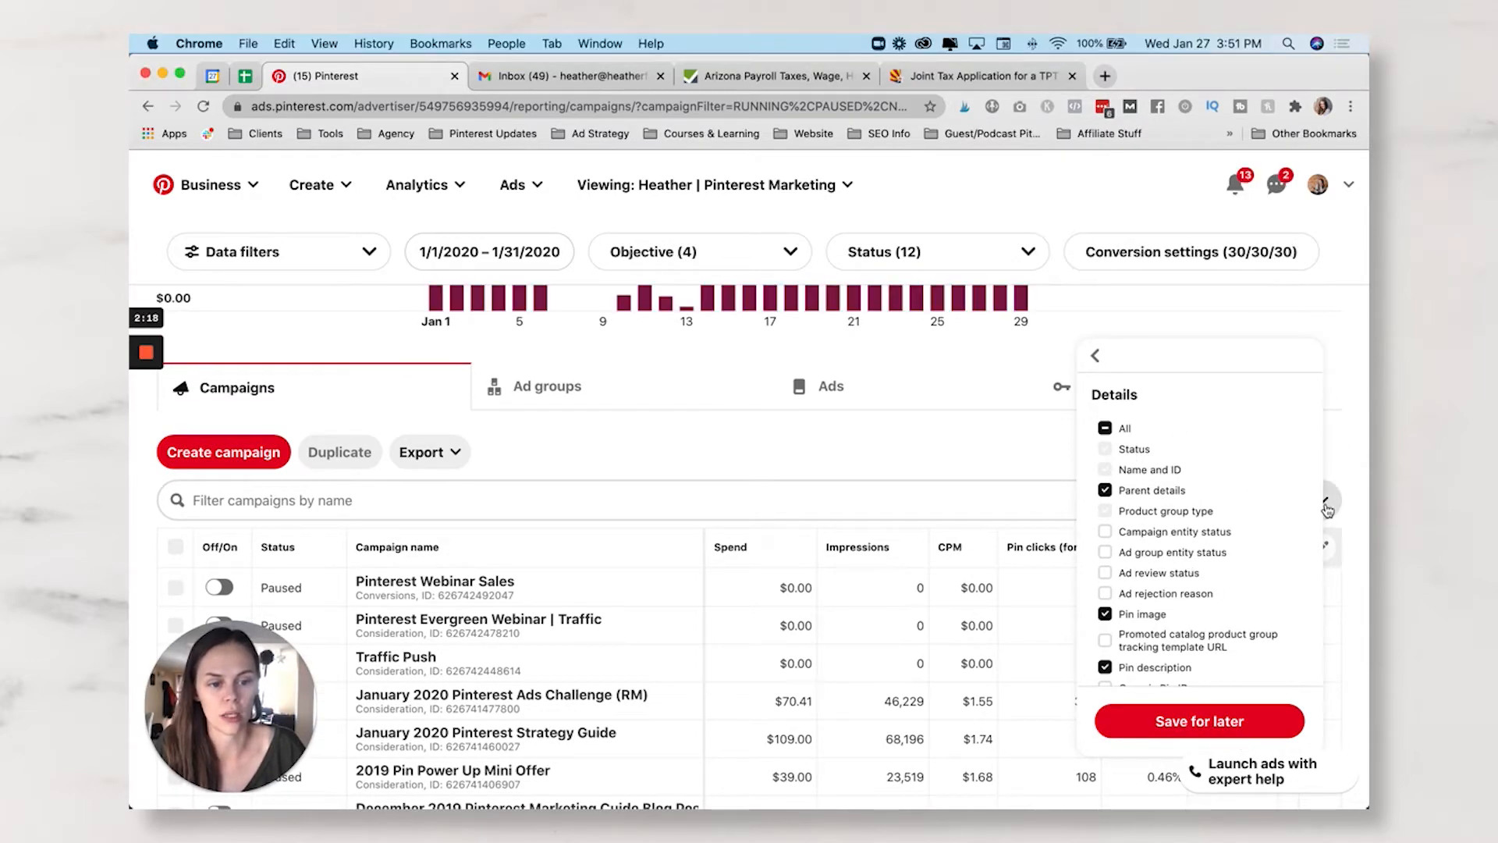
scroll(1164, 530, down, 2)
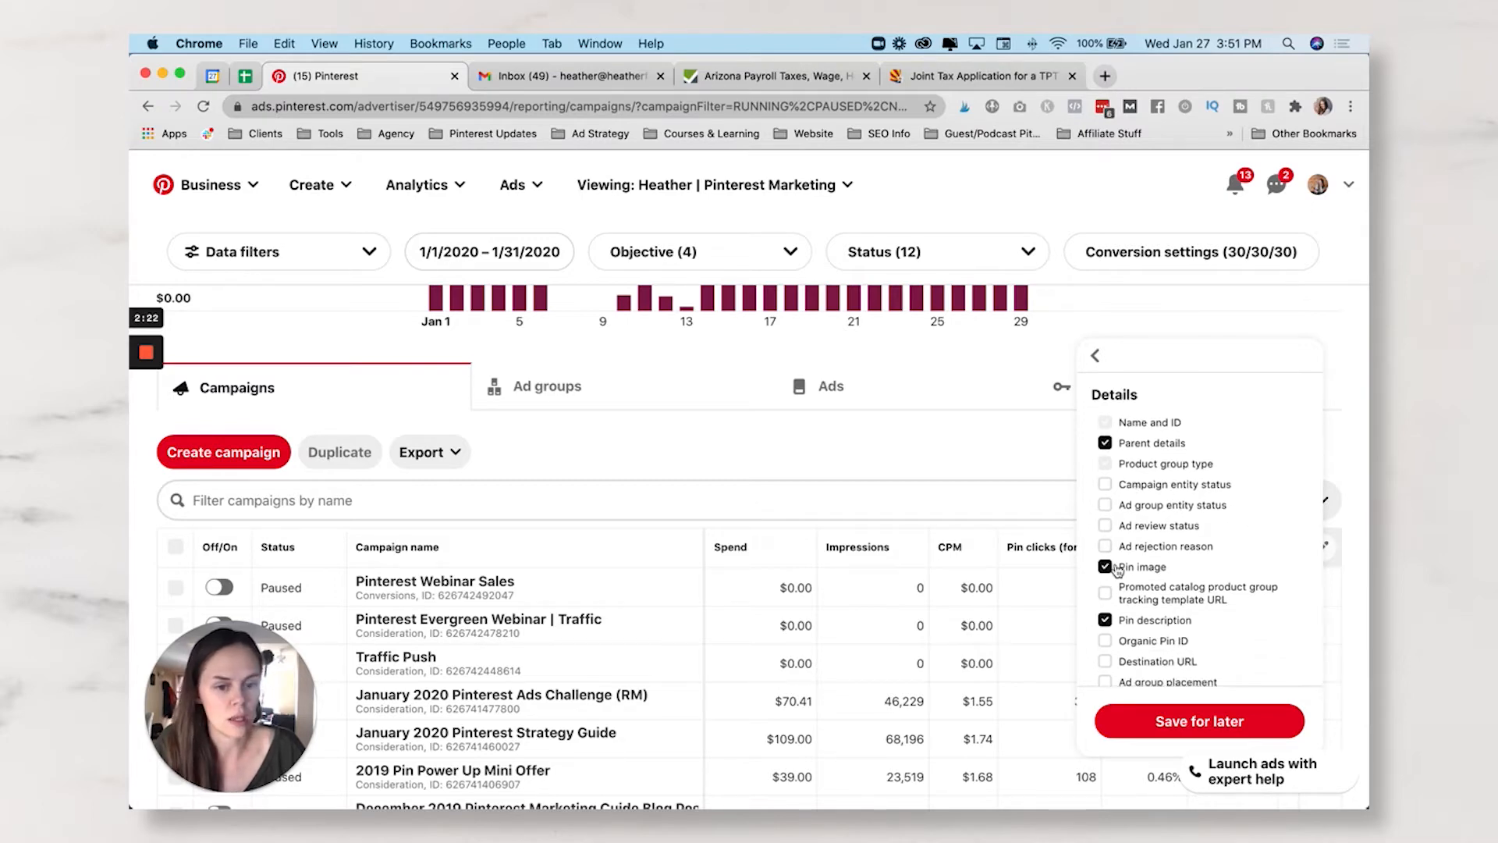
click(1106, 444)
scroll(1130, 505, down, 1)
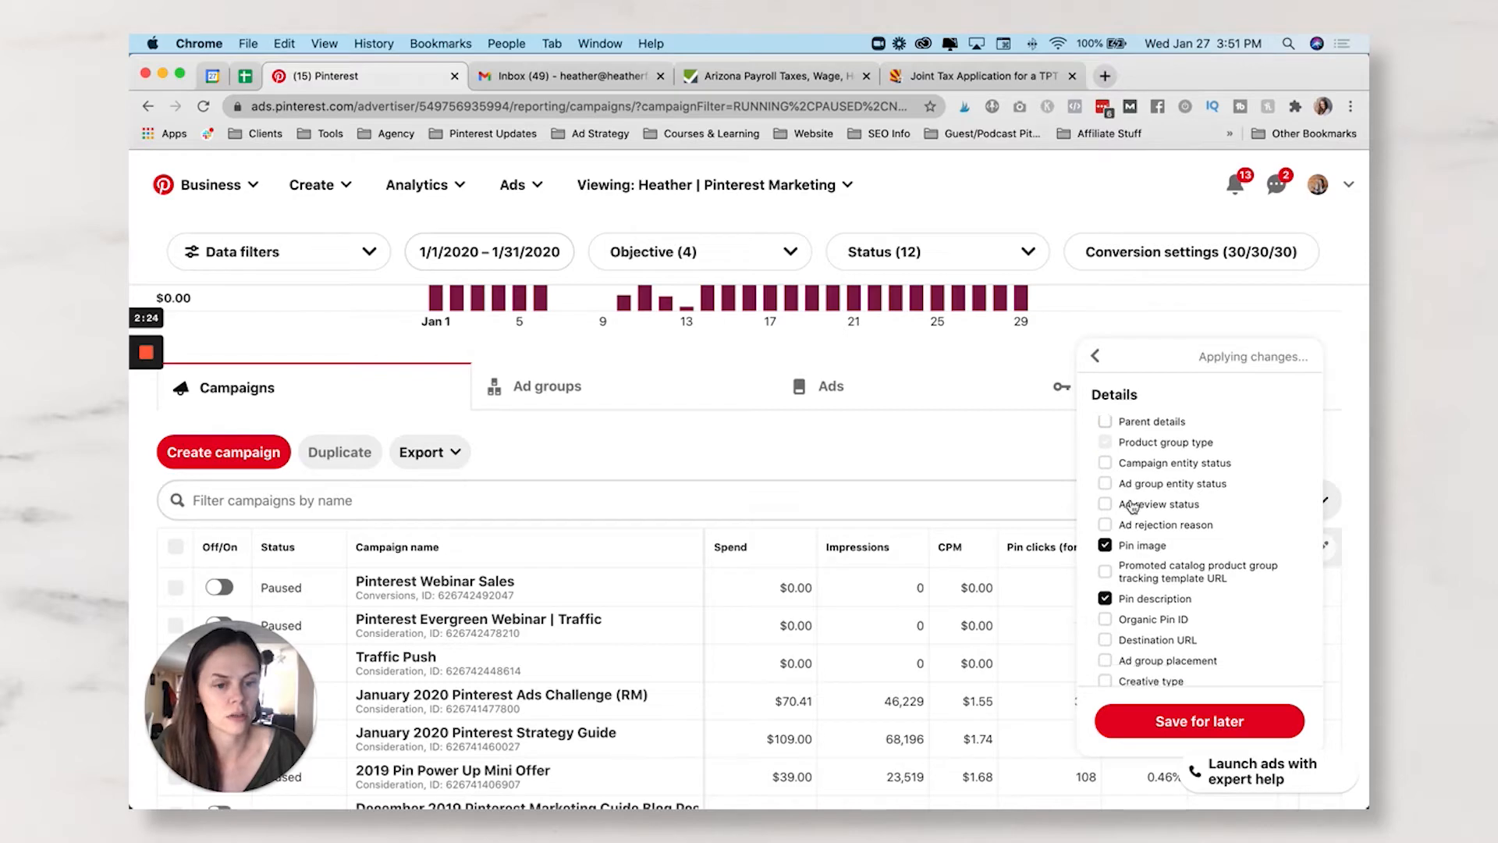
- Remove the Pin description, Ad format, Product group ad format and Ad group billing type columns
click(1324, 553)
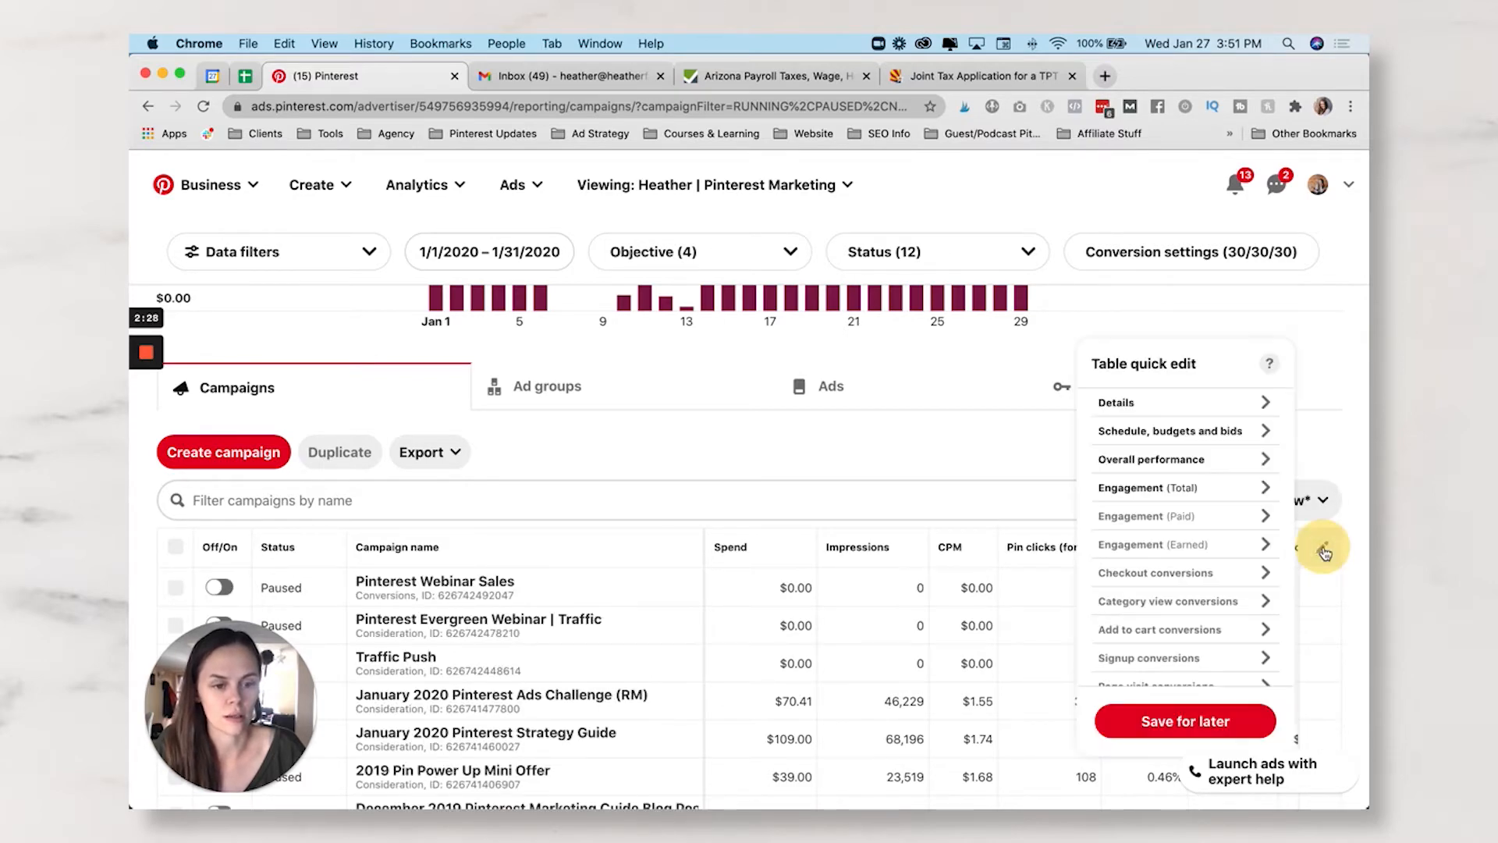
click(1158, 404)
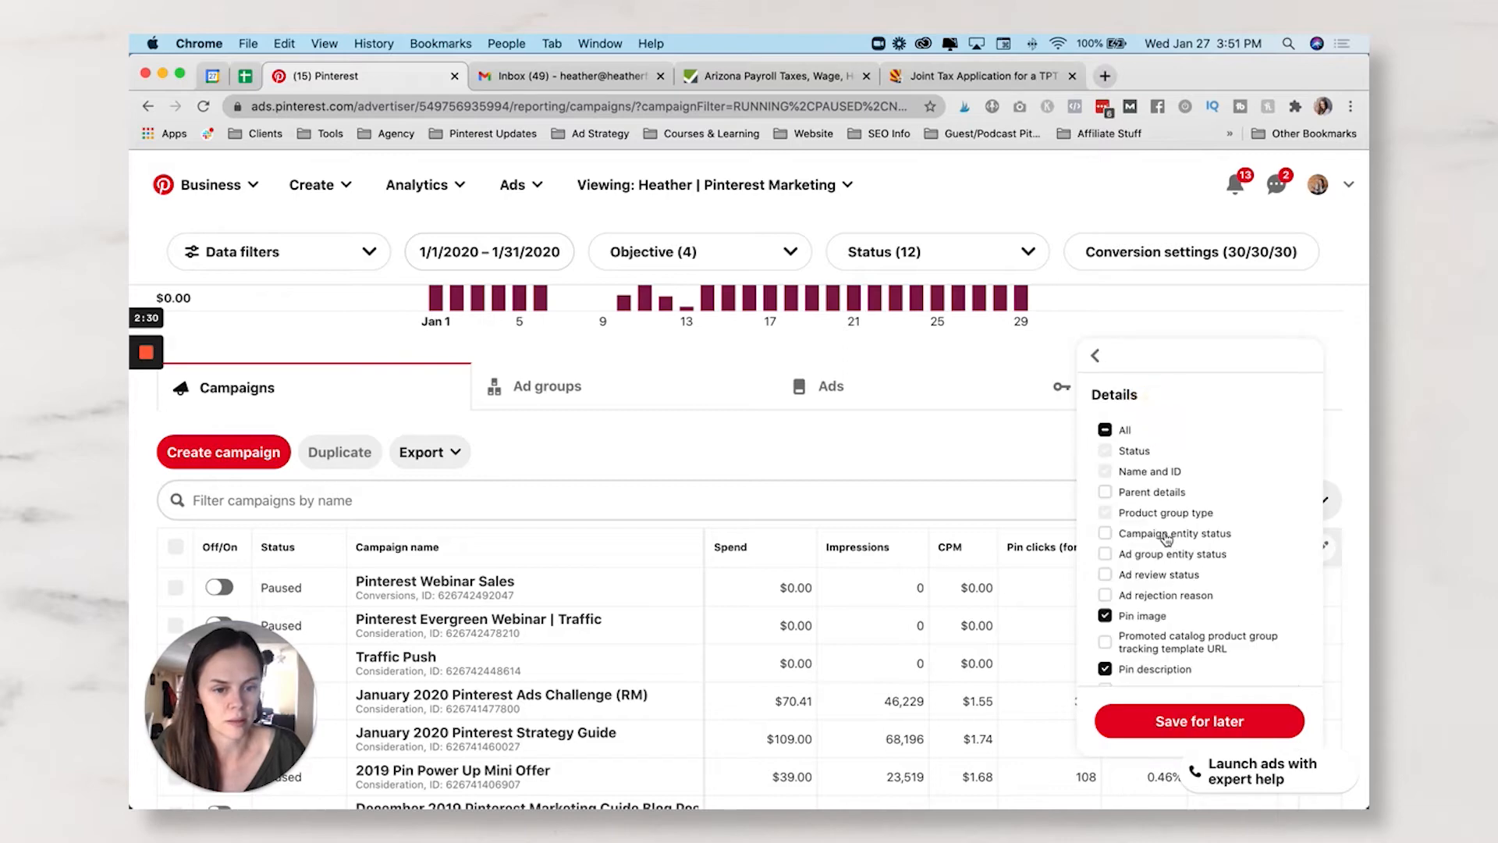
scroll(1166, 539, down, 3)
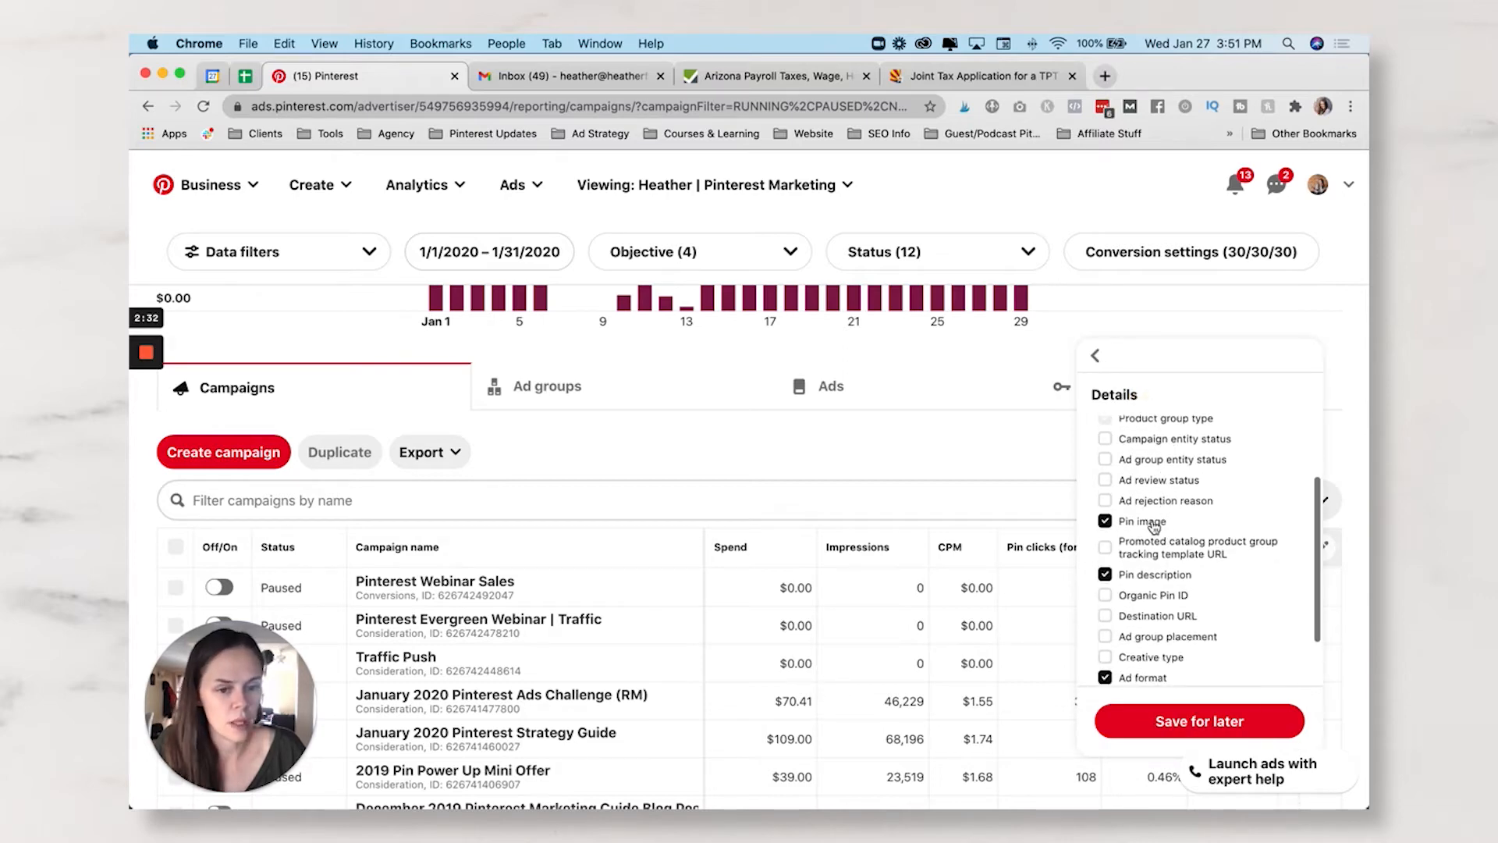
scroll(1140, 527, down, 2)
click(1131, 511)
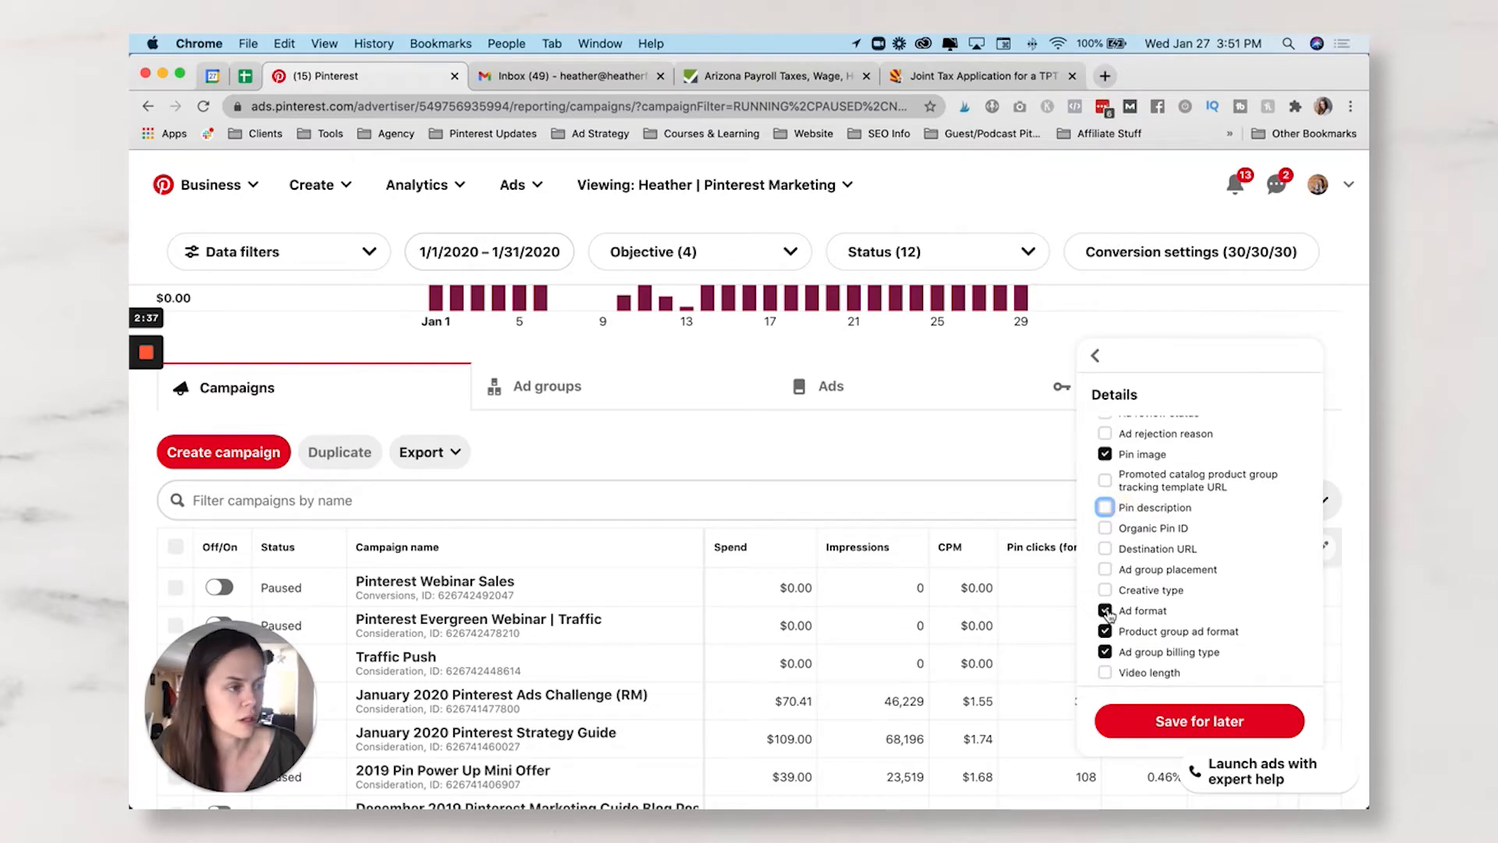
click(1105, 610)
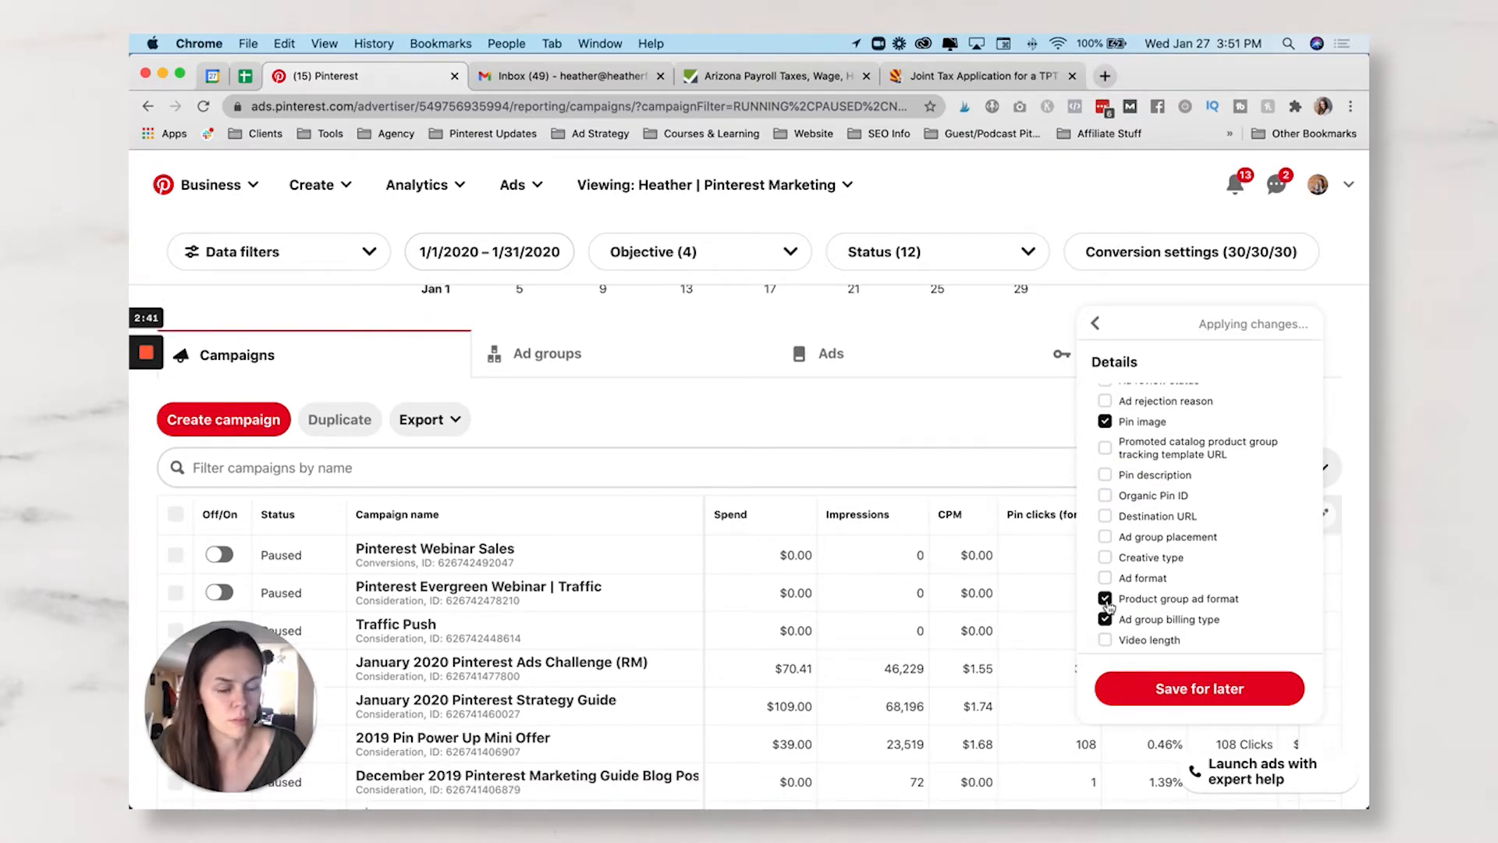
click(1105, 600)
click(1104, 620)
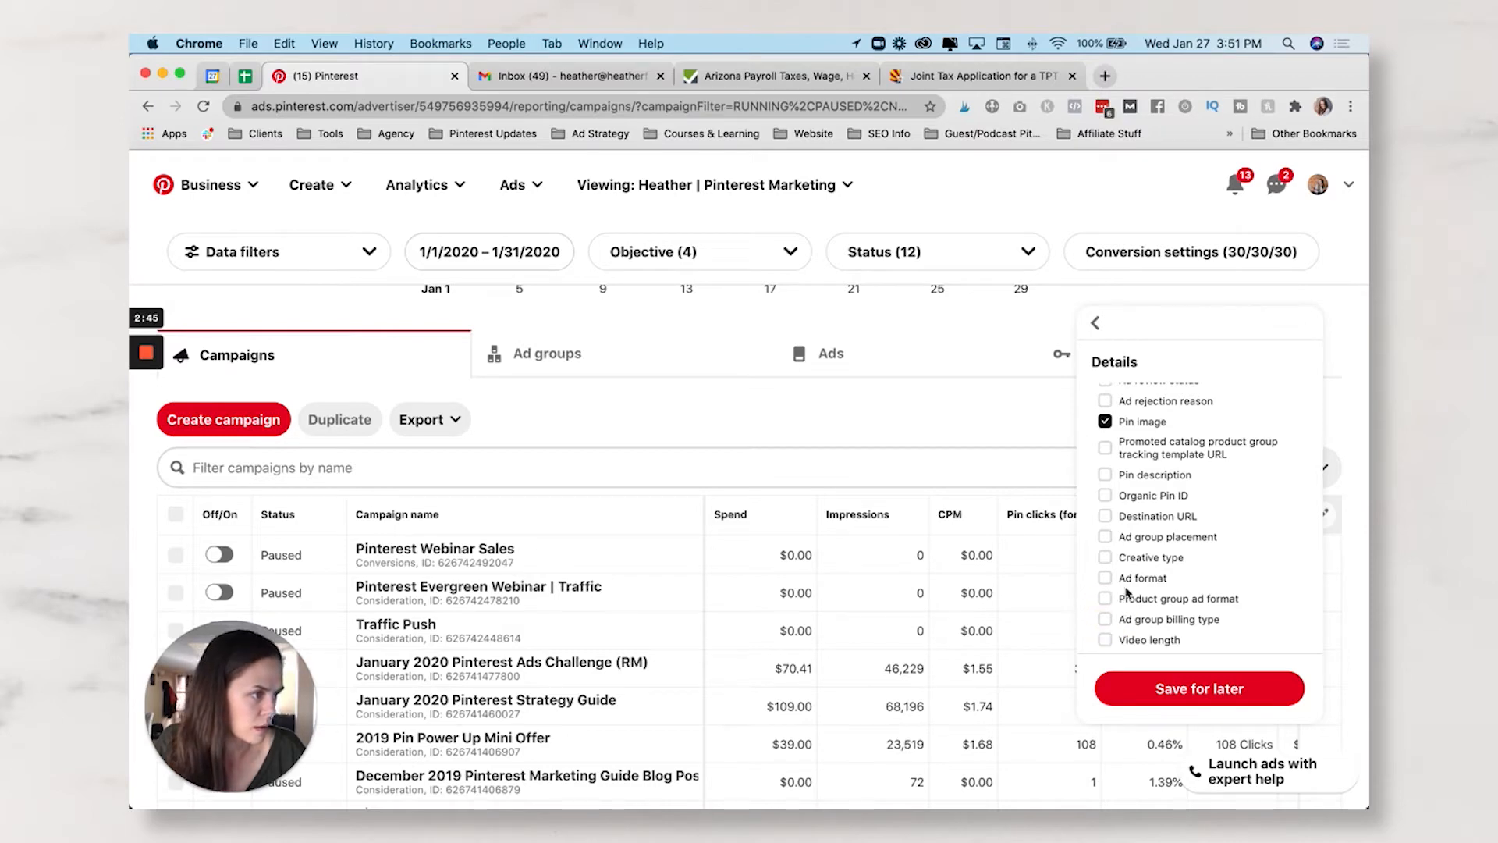
- Remove the Ad group budget type column under Schedule, budgets and bids
click(1095, 322)
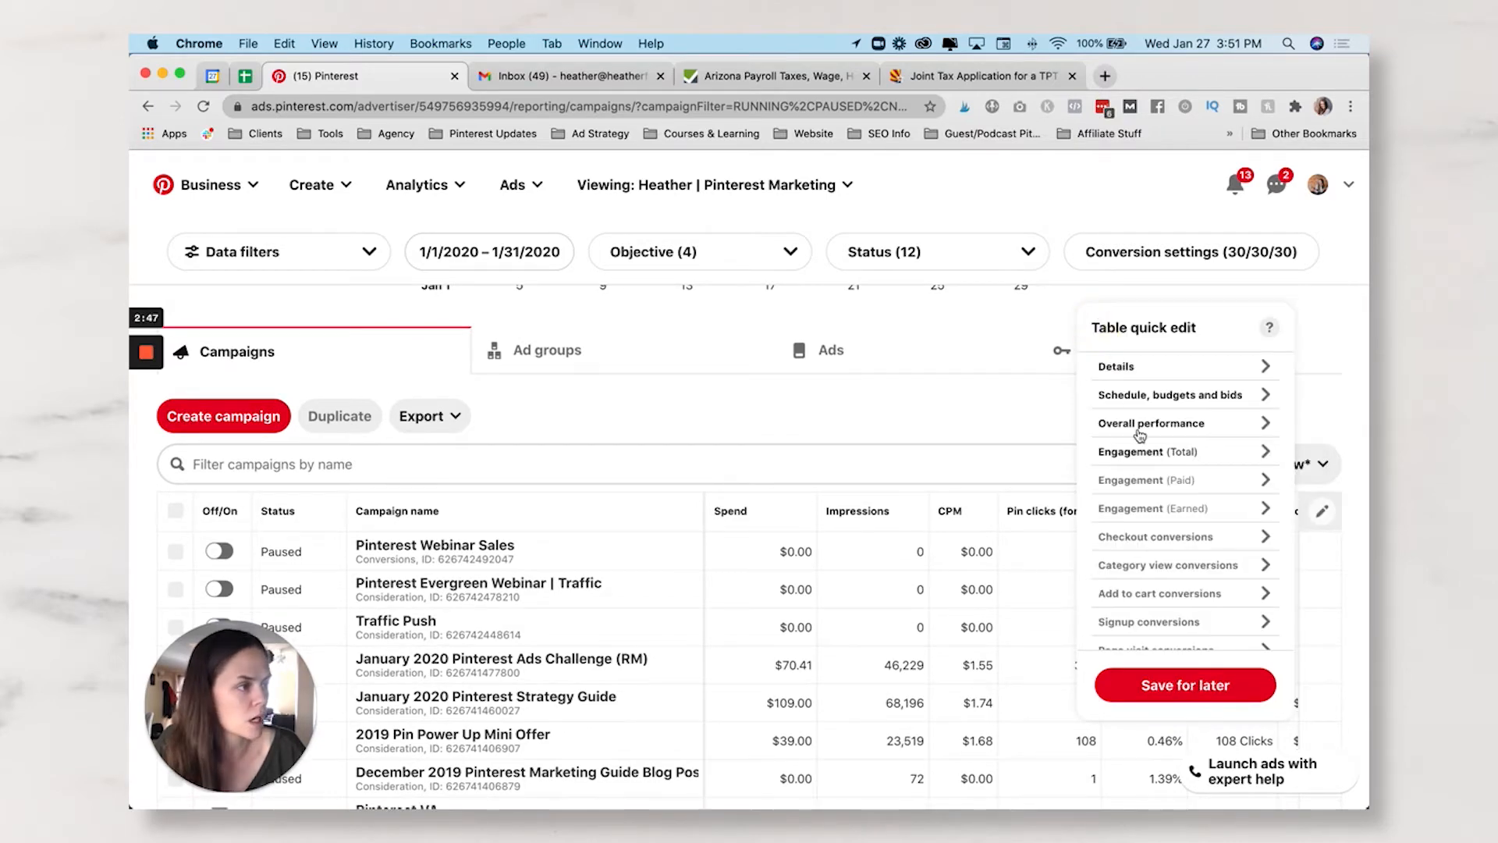
click(1150, 398)
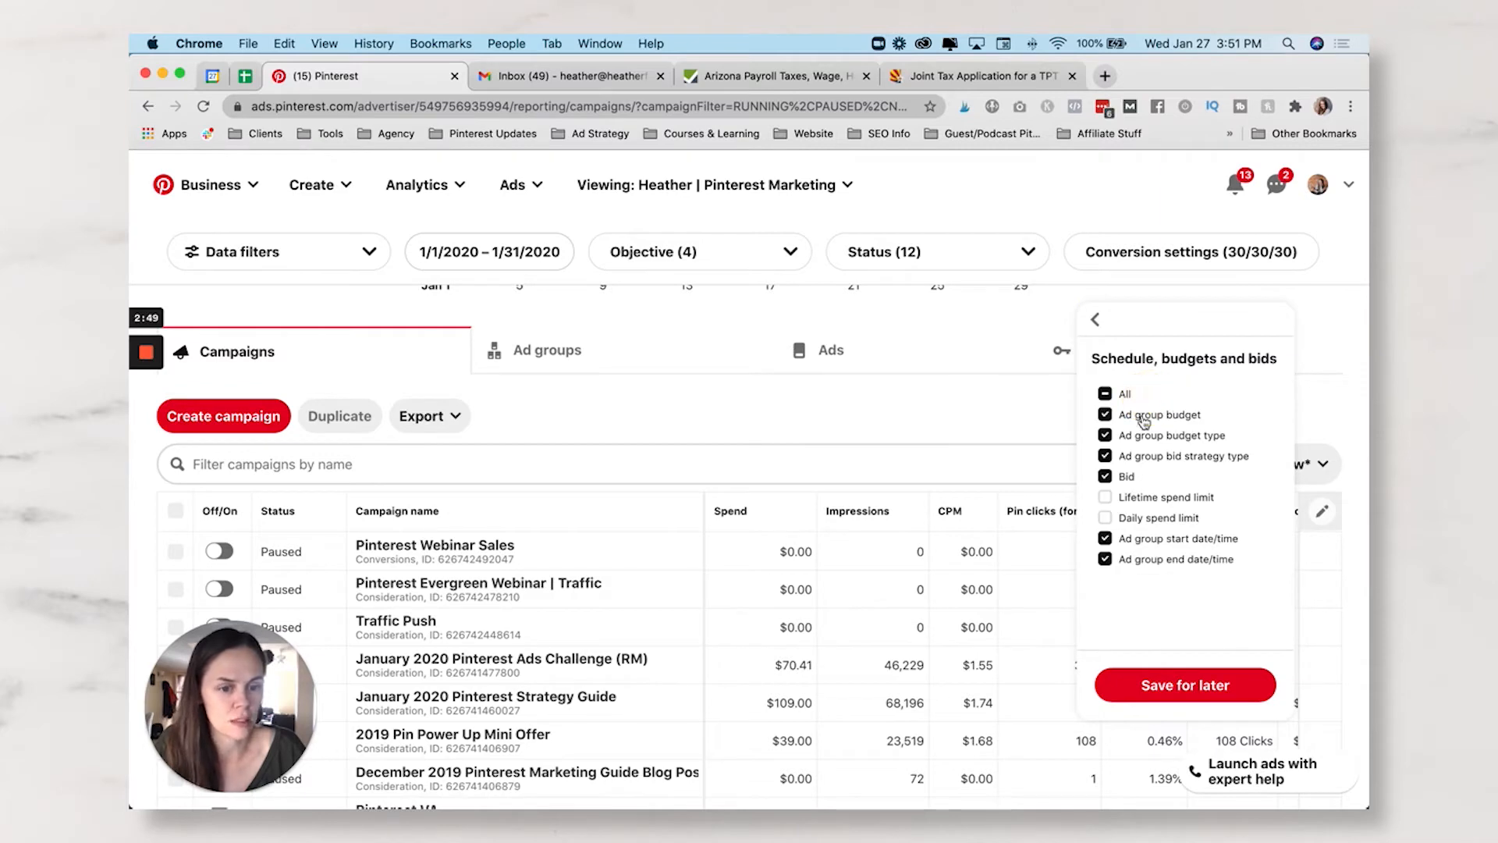
click(1142, 435)
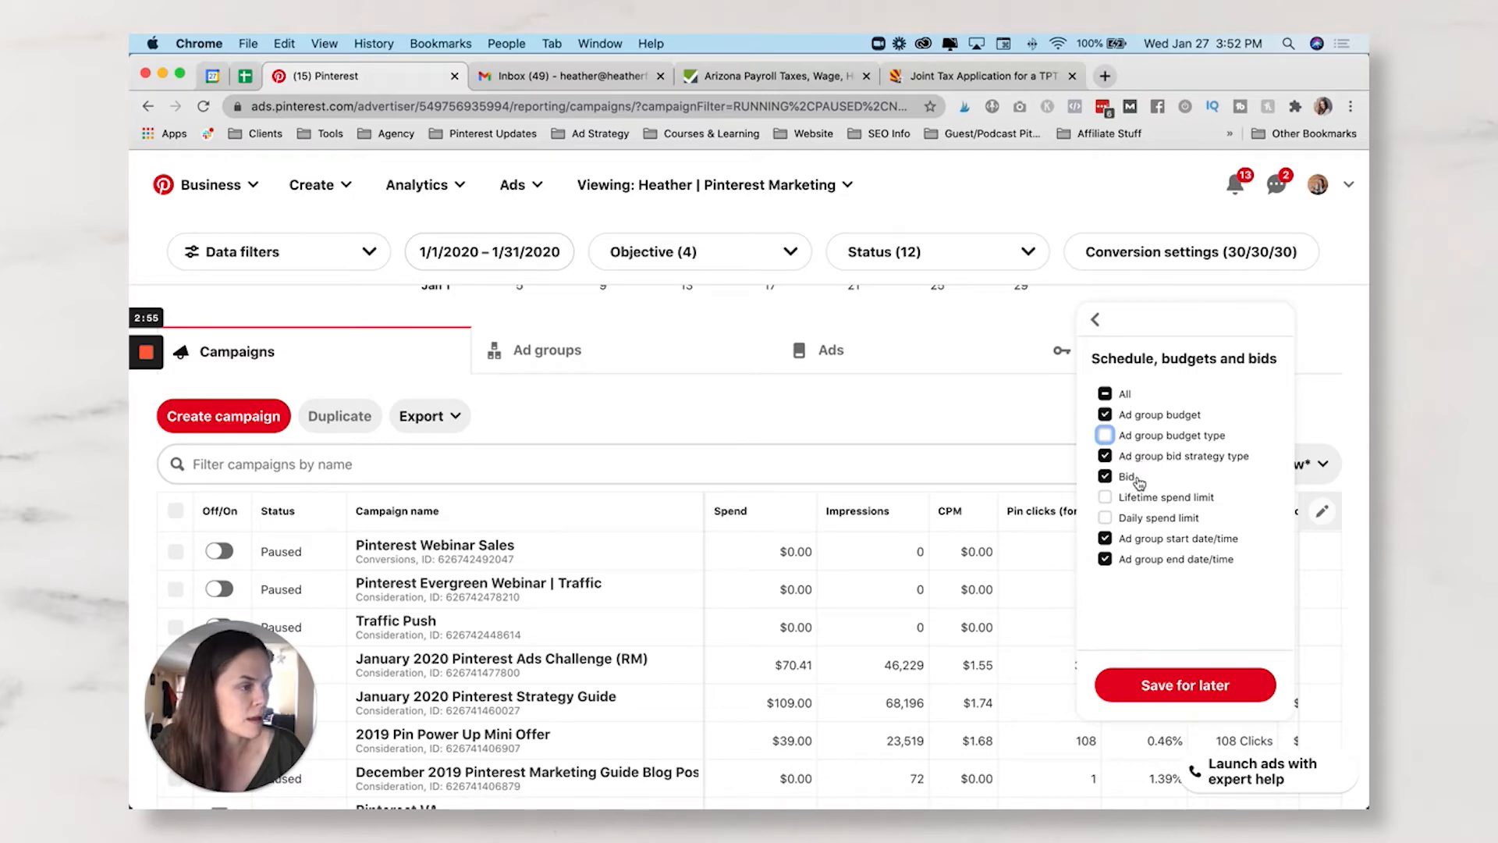
- Limit Overall performance columns to Spend, Frequency, Impressions and CPM
click(1093, 322)
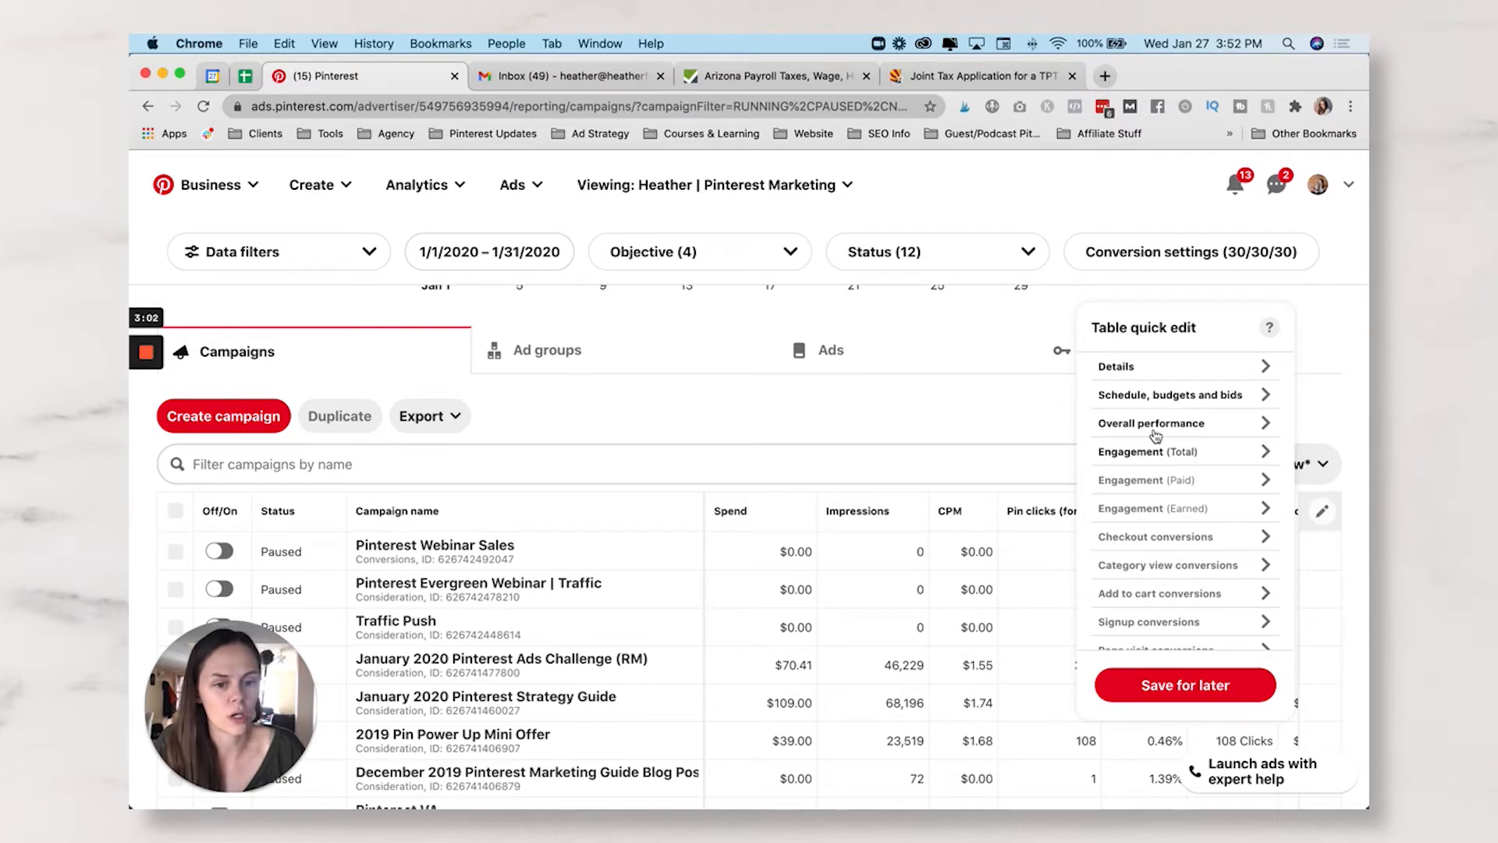
click(1153, 424)
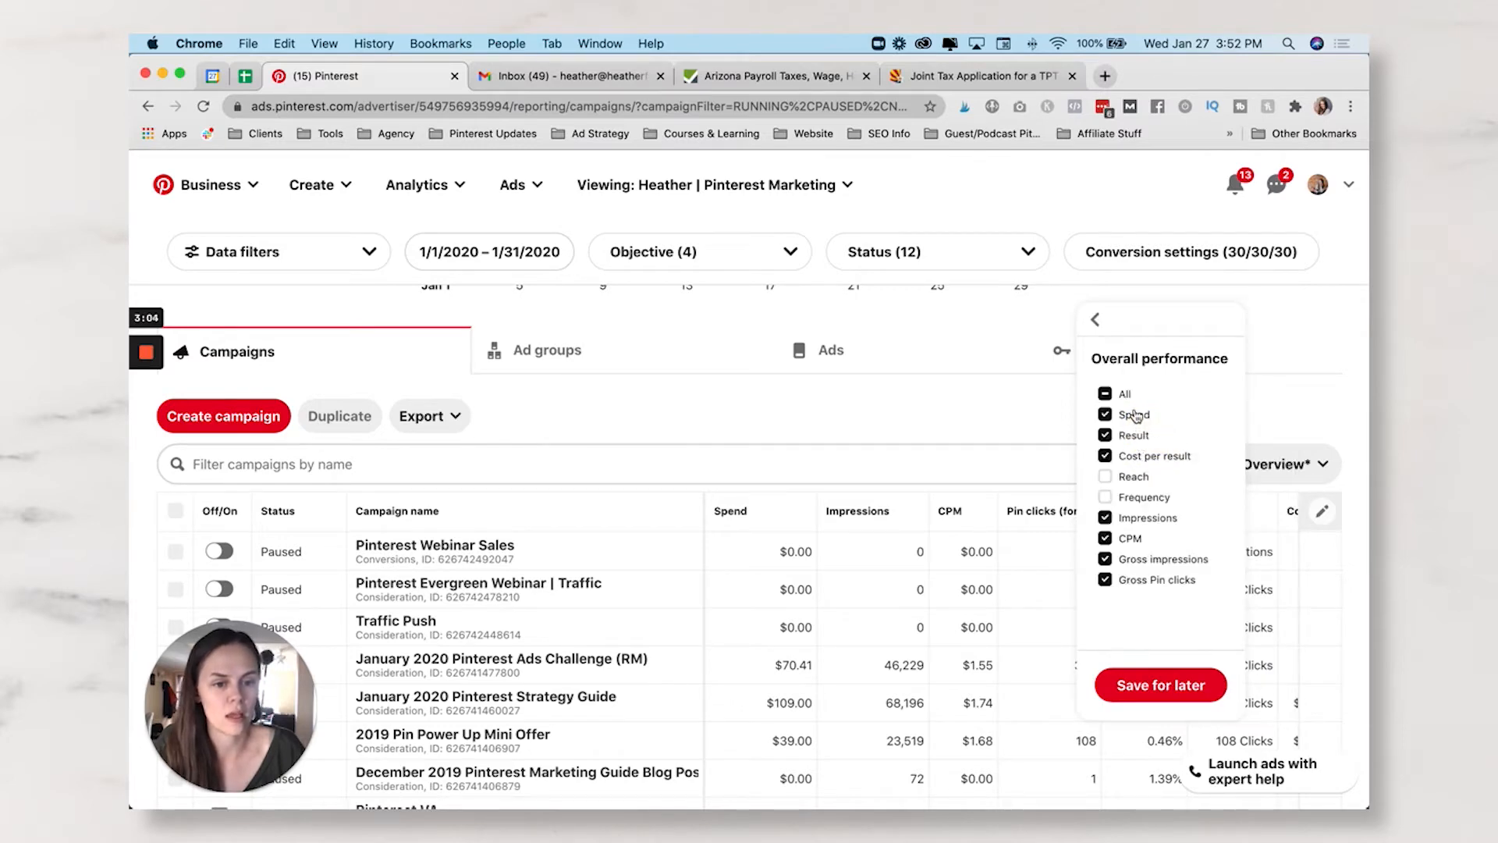
click(1105, 559)
click(1104, 497)
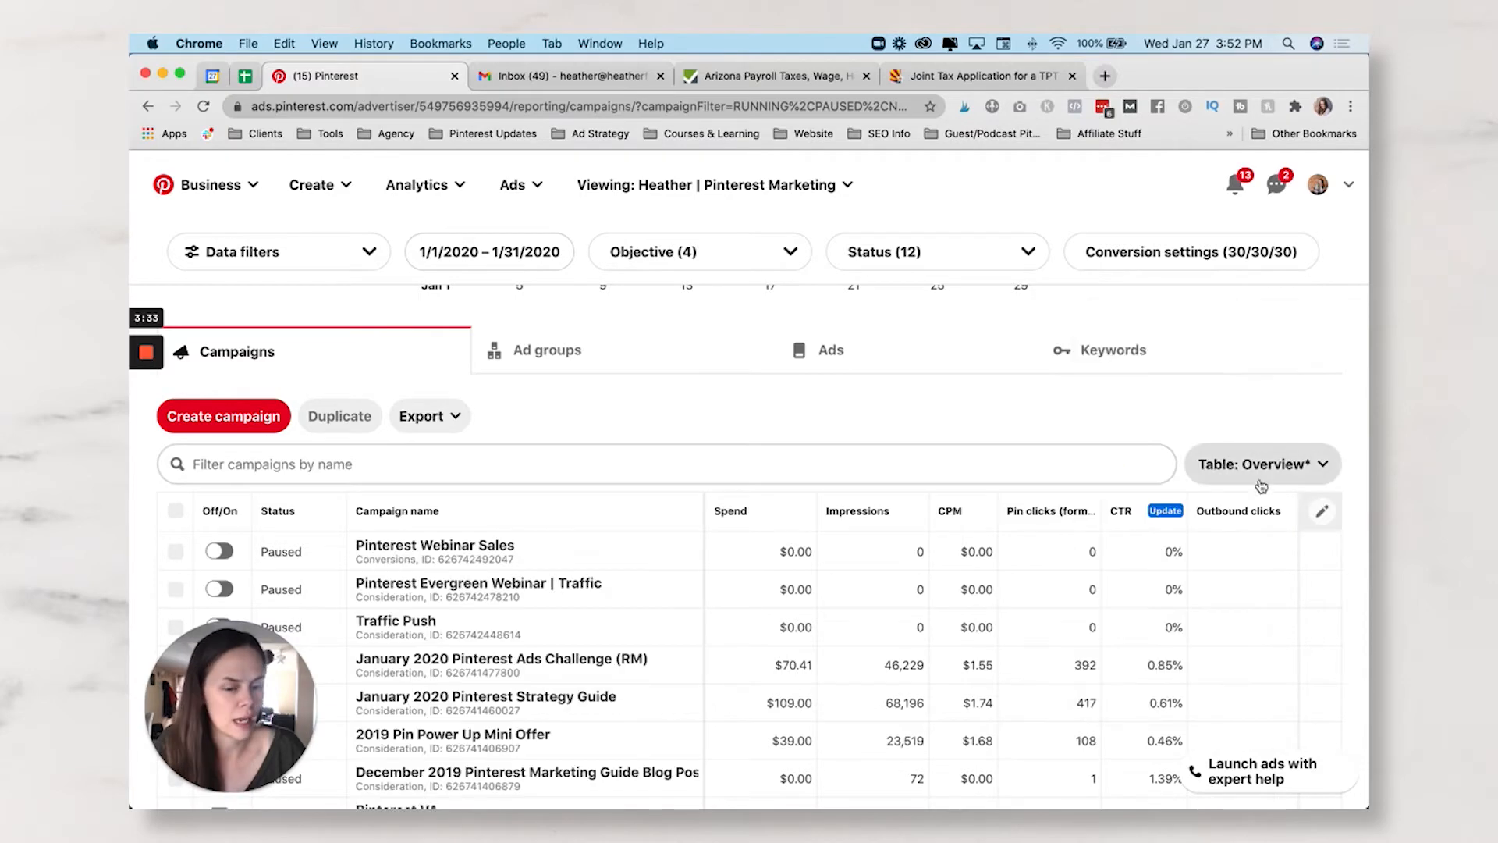
click(1321, 517)
click(1153, 428)
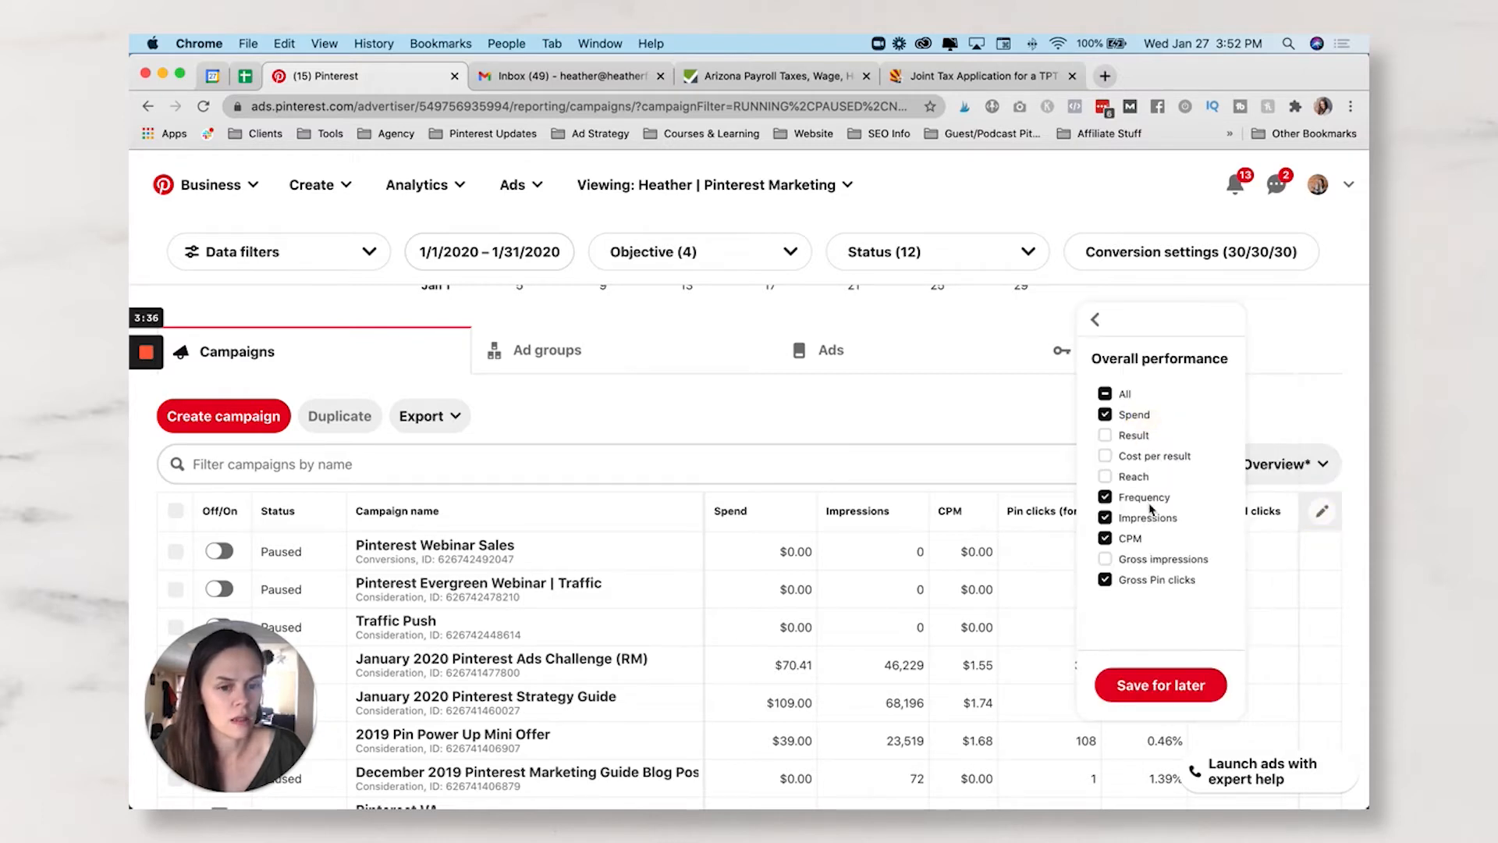
scroll(1150, 509, down, 1)
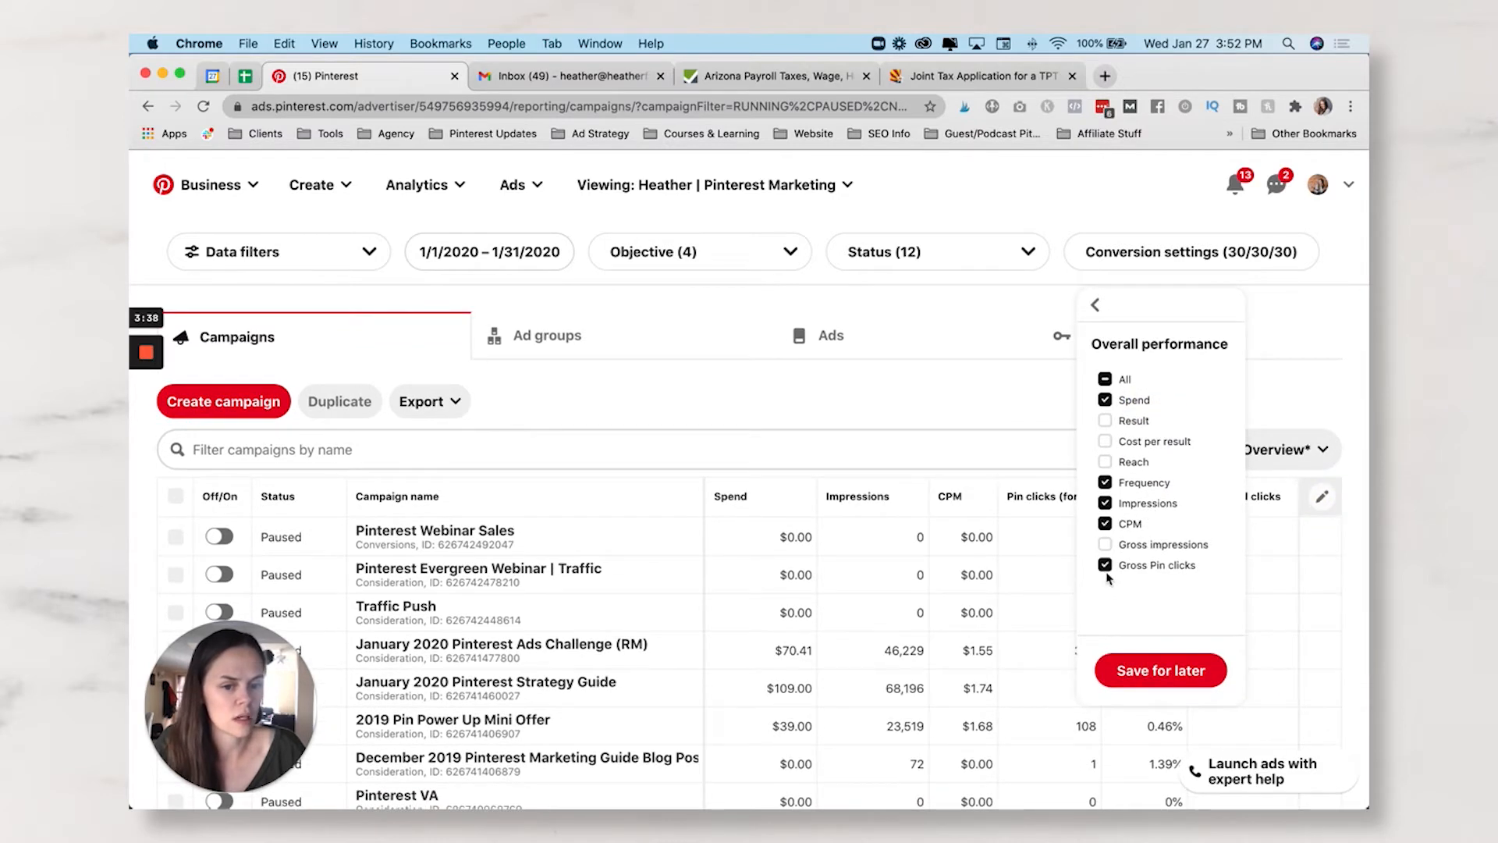
click(1323, 452)
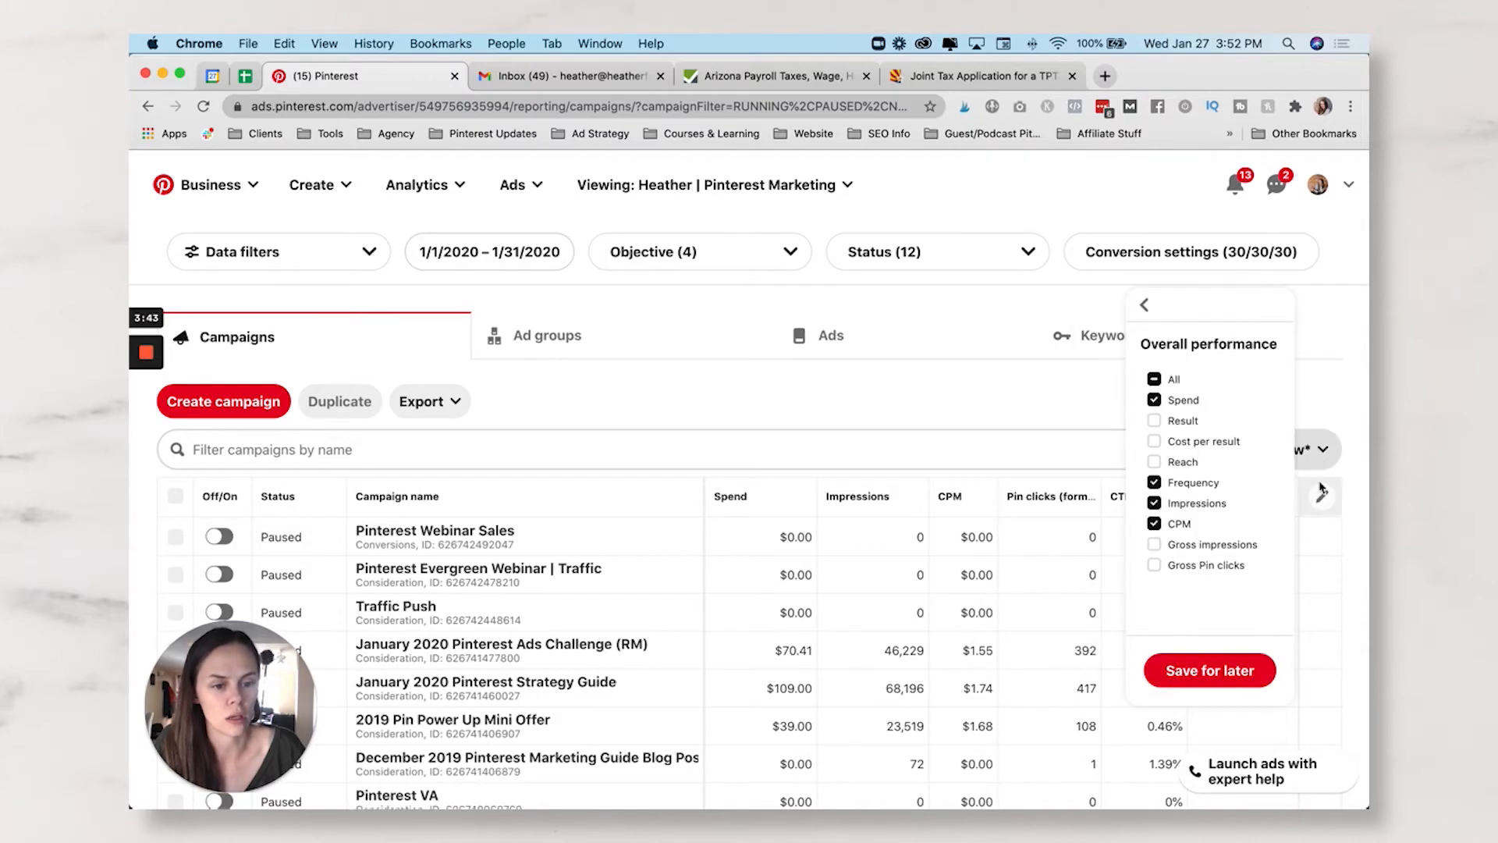
click(1147, 306)
- Add the Saves column from the Total engagement metrics
click(1205, 439)
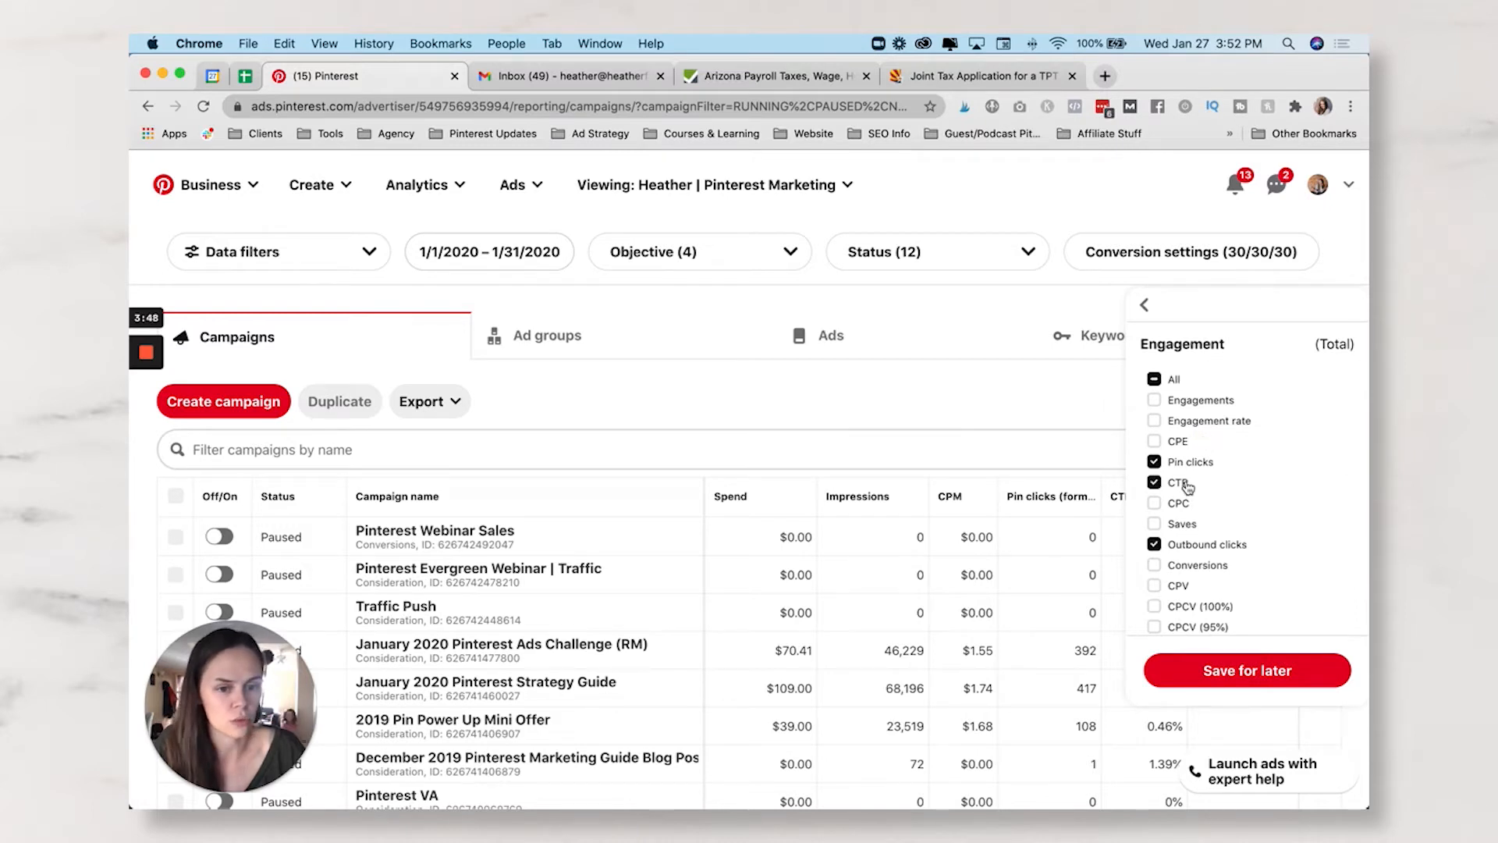
scroll(1177, 473, down, 1)
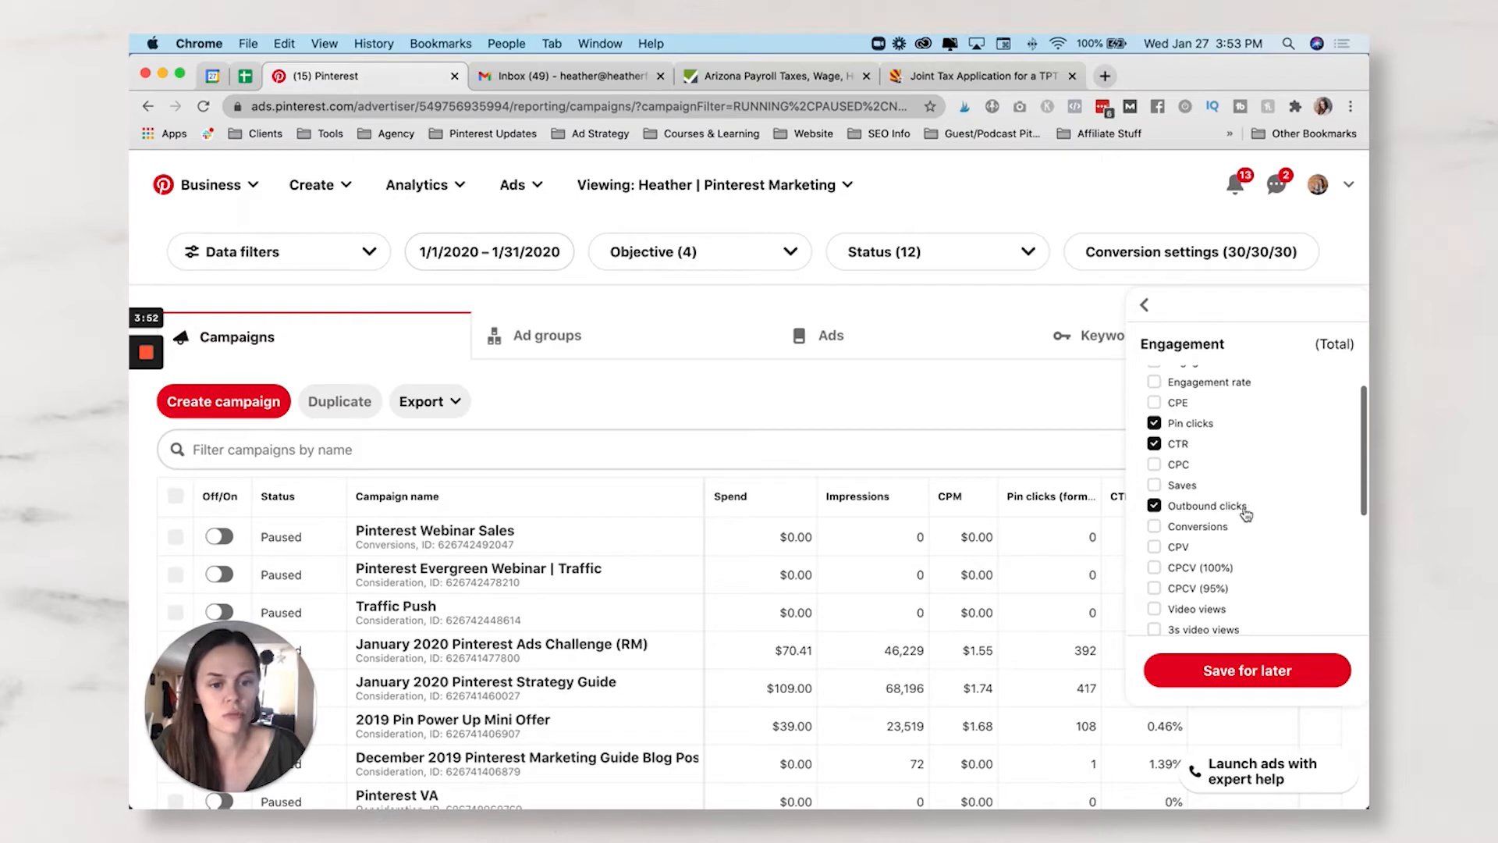
click(1156, 467)
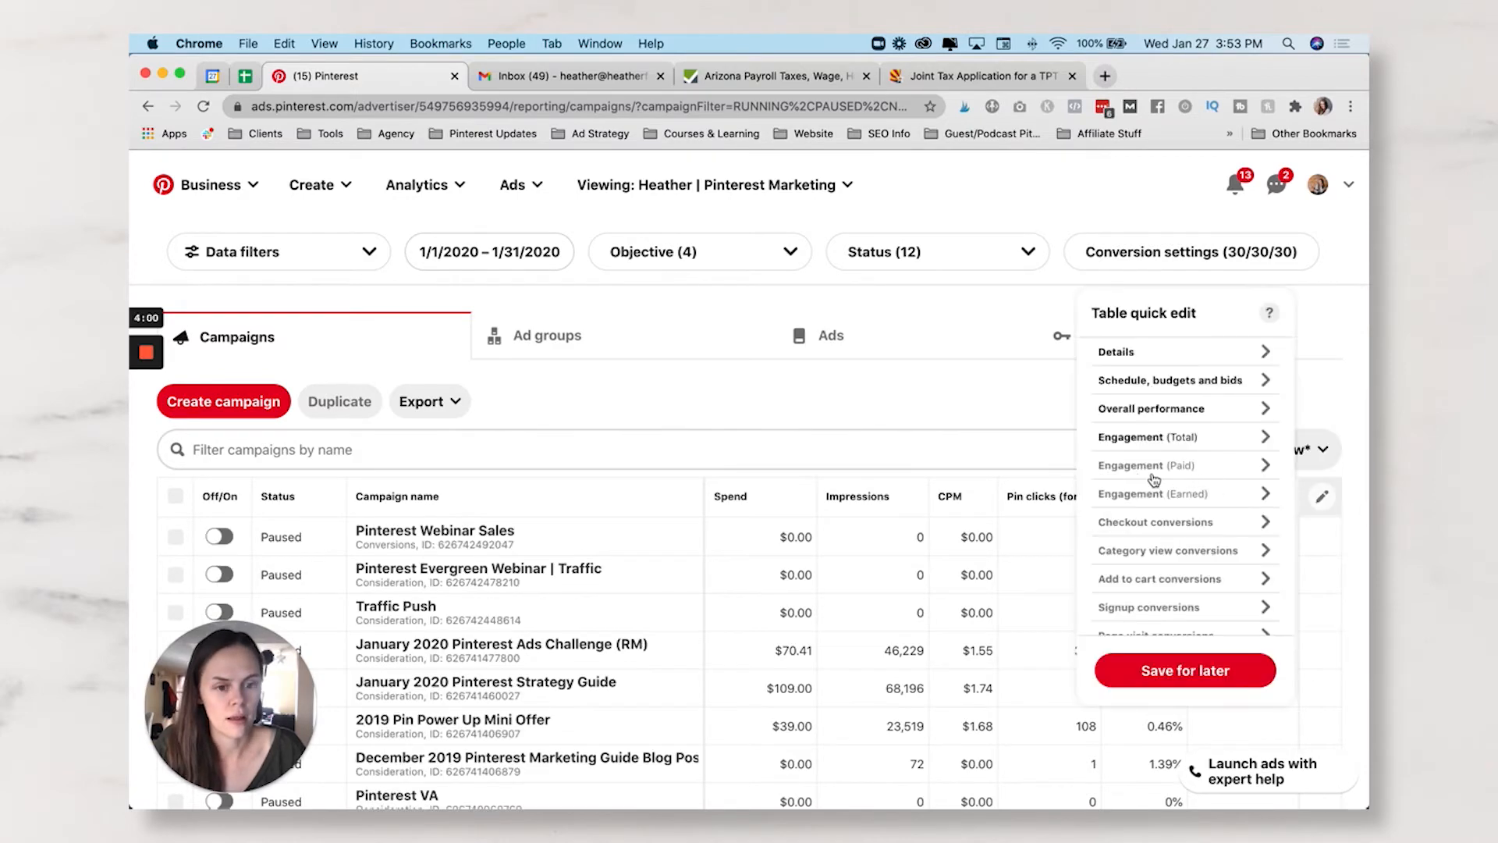
click(1149, 437)
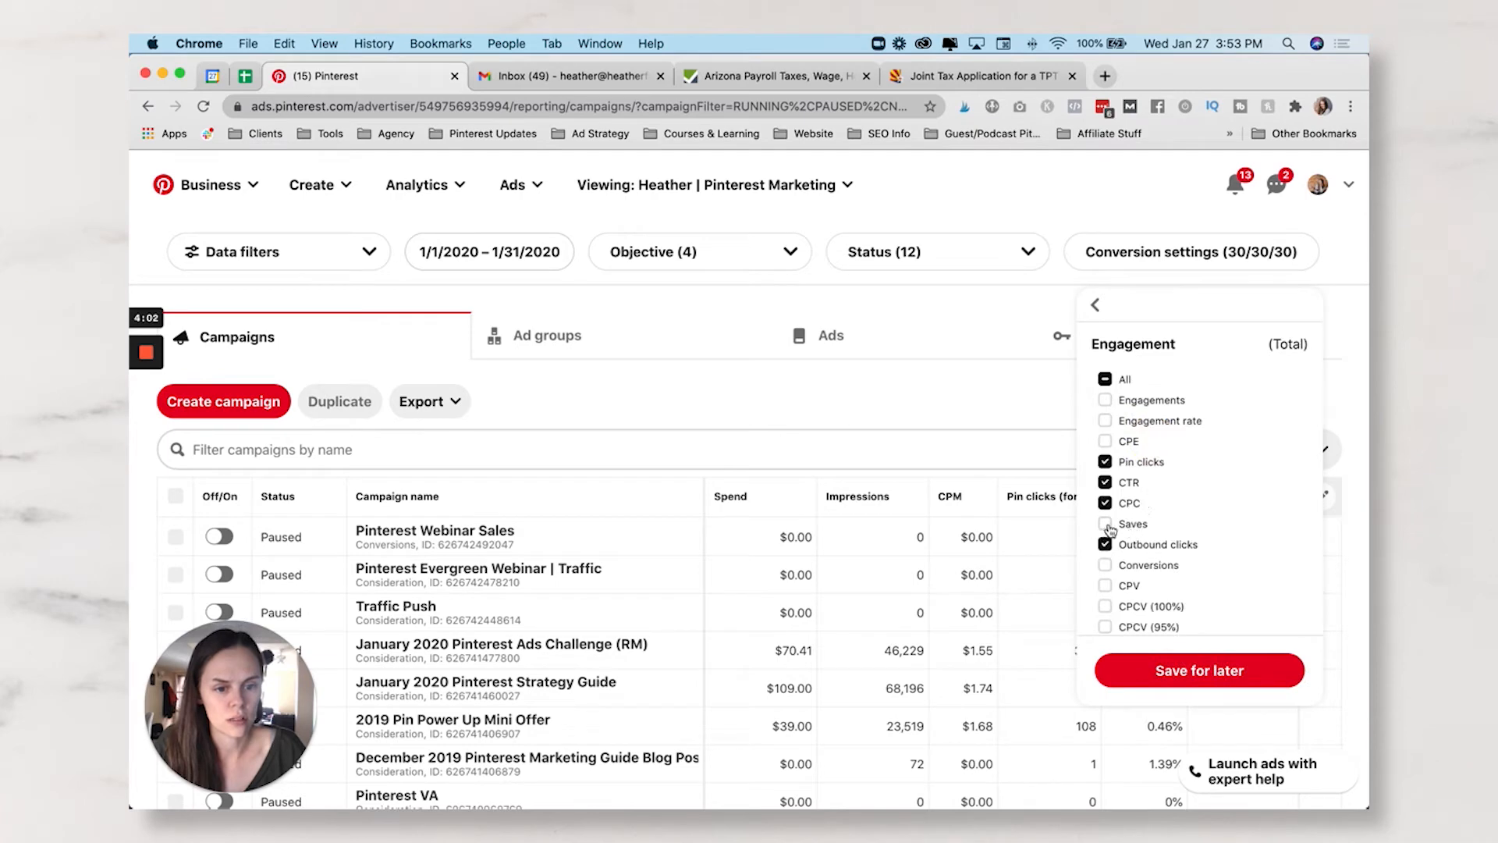
scroll(1106, 531, down, 10)
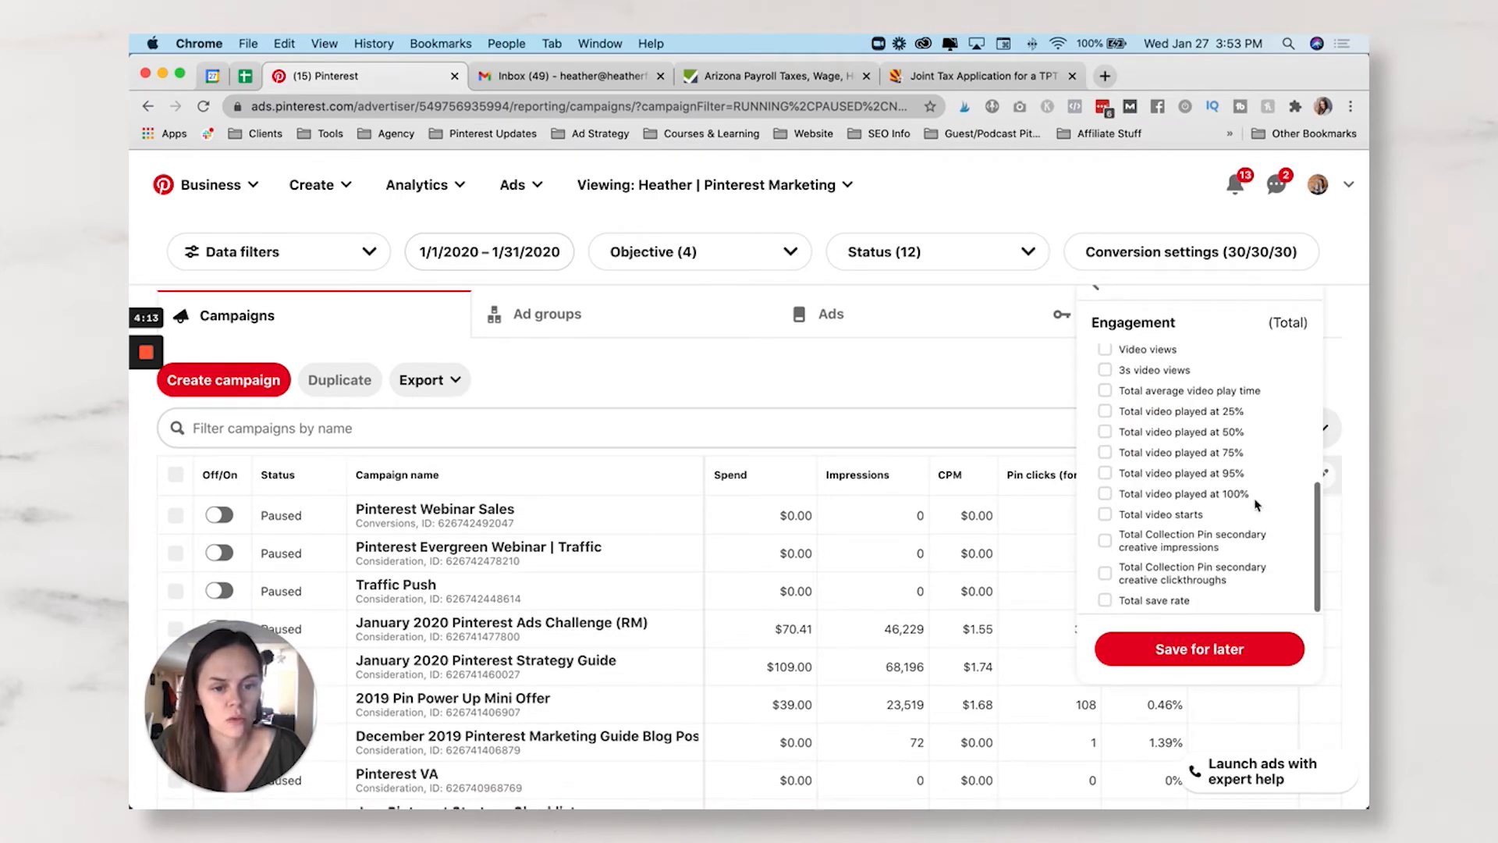
scroll(1262, 551, up, 10)
scroll(1100, 316, up, 2)
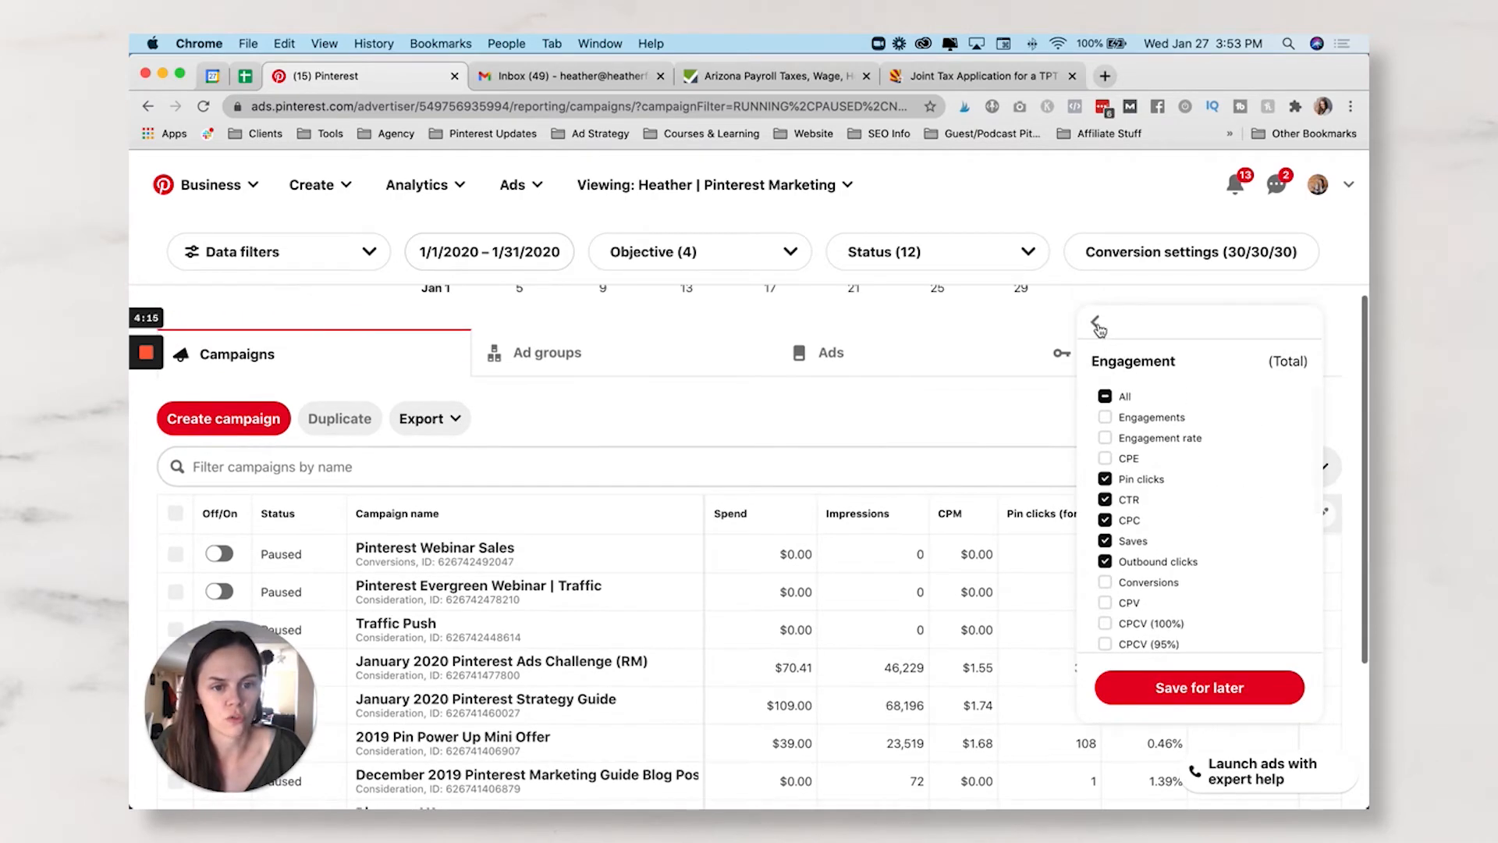
click(1096, 323)
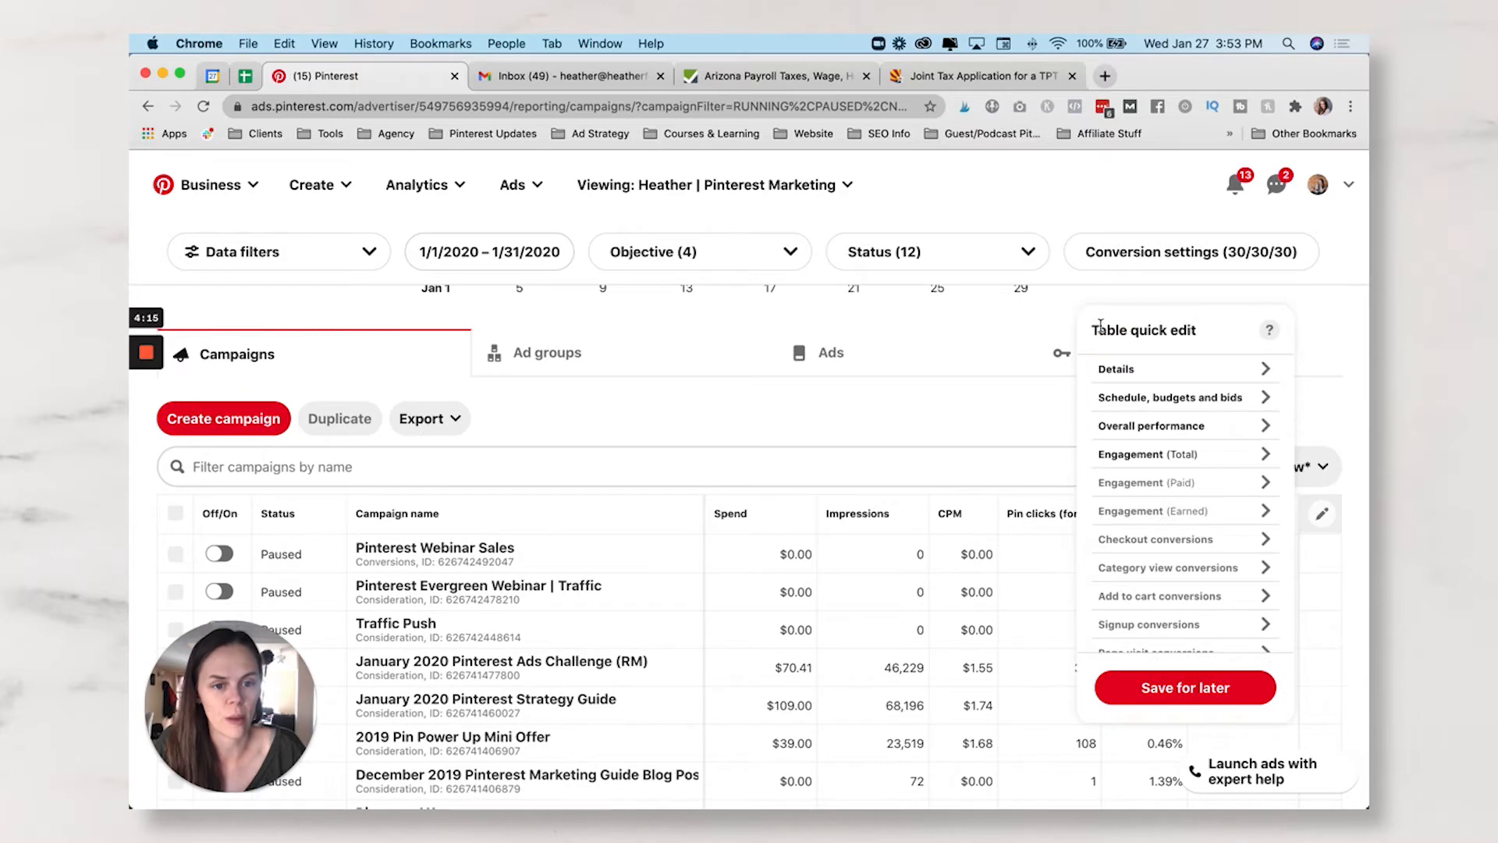
- Add the checkout Total CPA, ROAS, conversions and order value columns
click(1177, 541)
click(1115, 393)
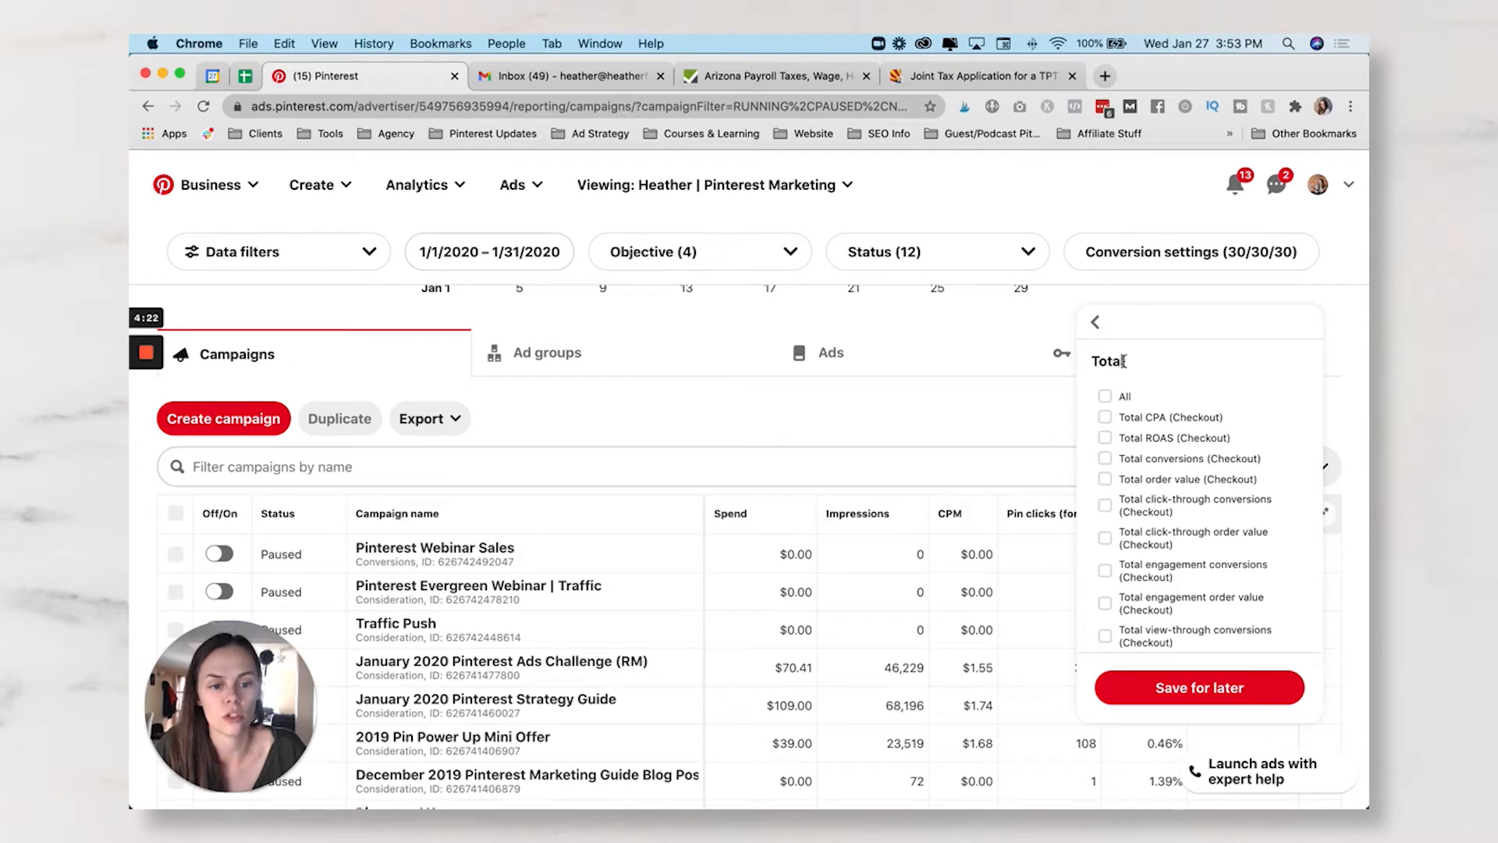
click(1105, 419)
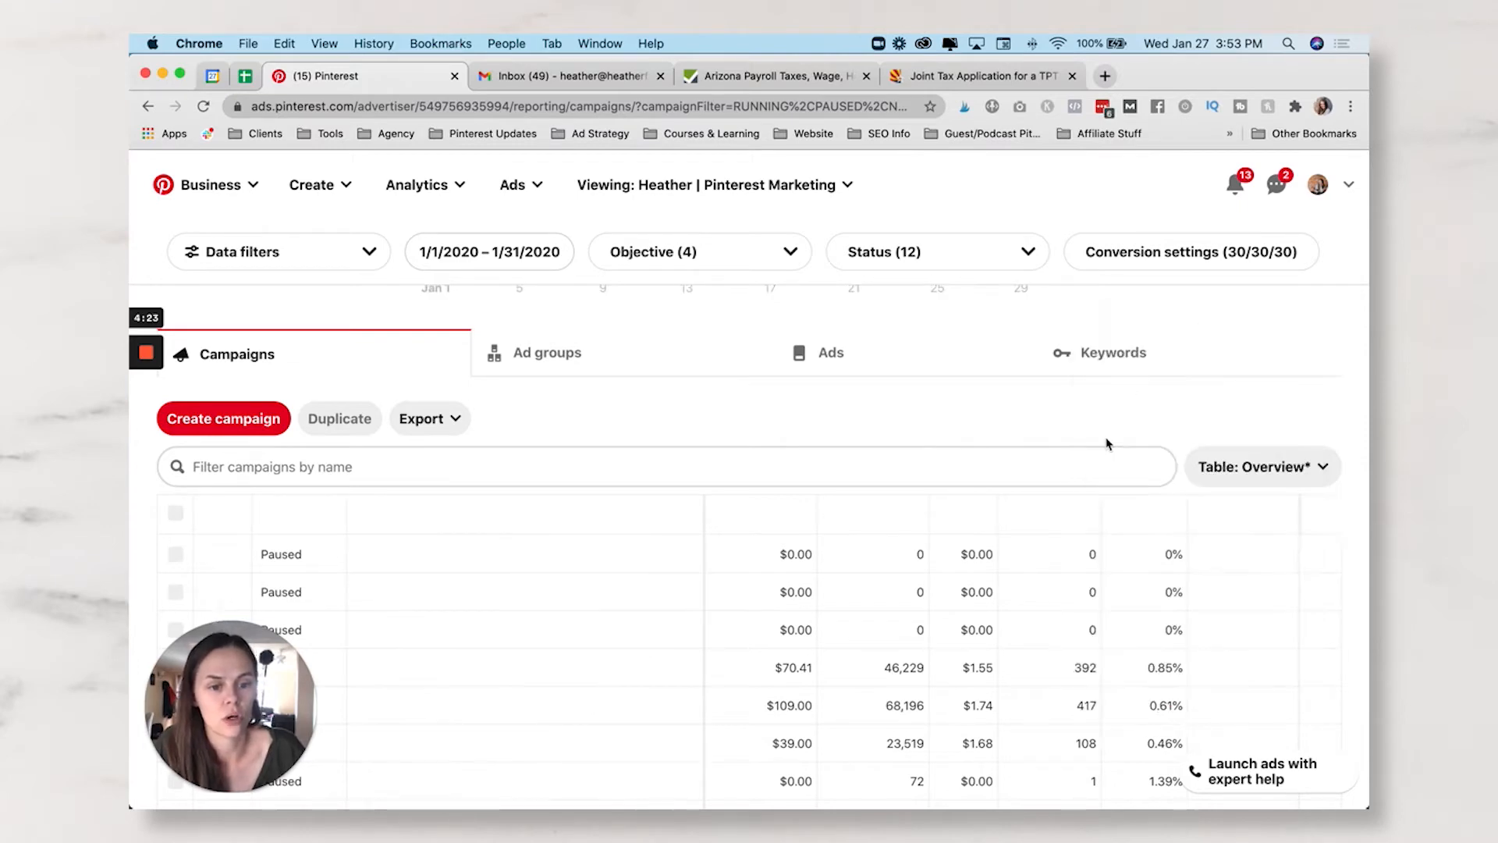
click(1334, 514)
click(1077, 438)
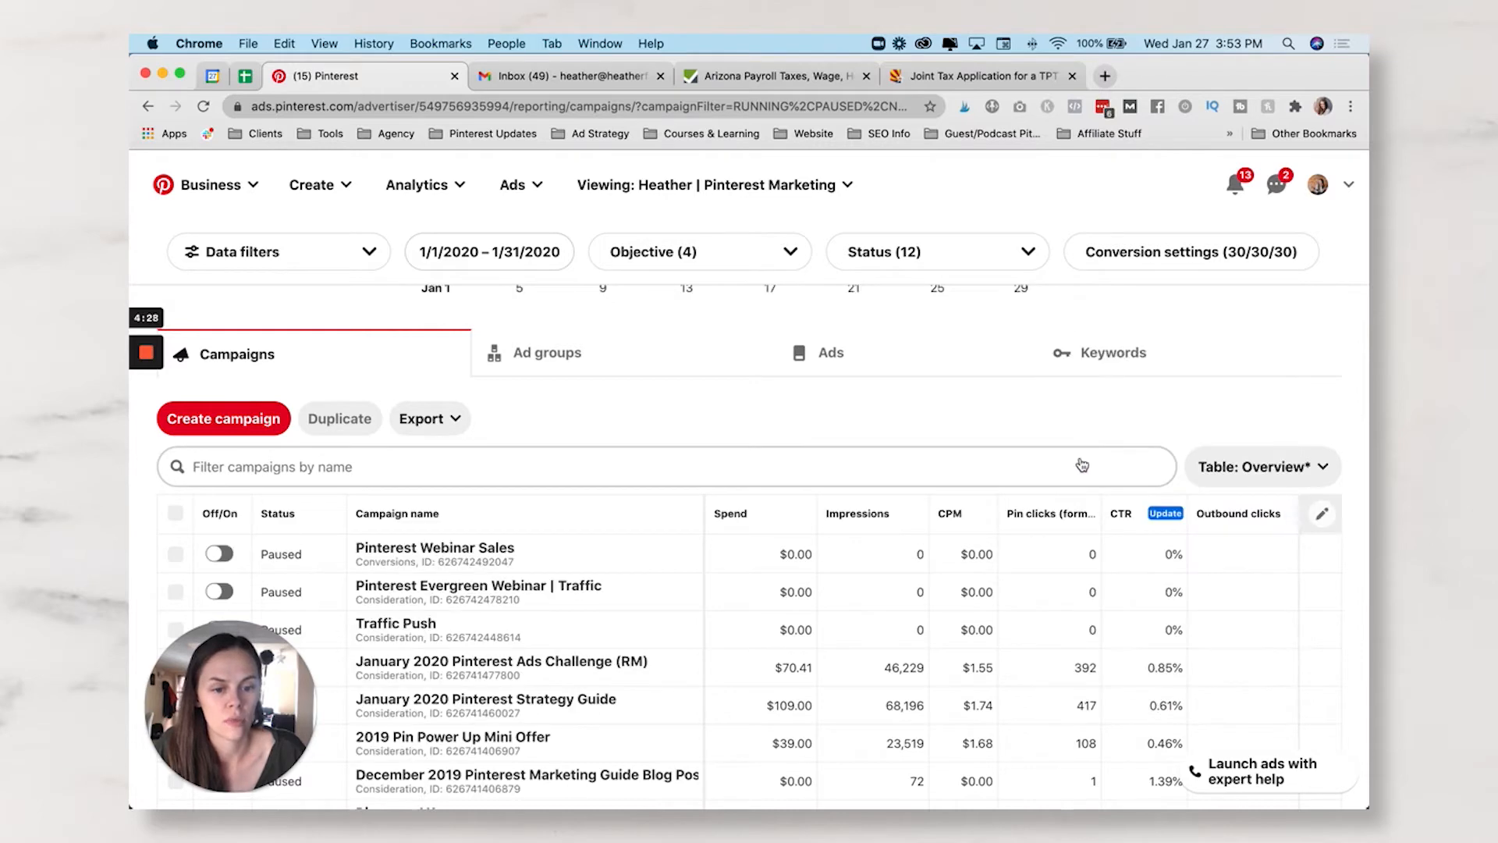
click(1078, 460)
click(1076, 479)
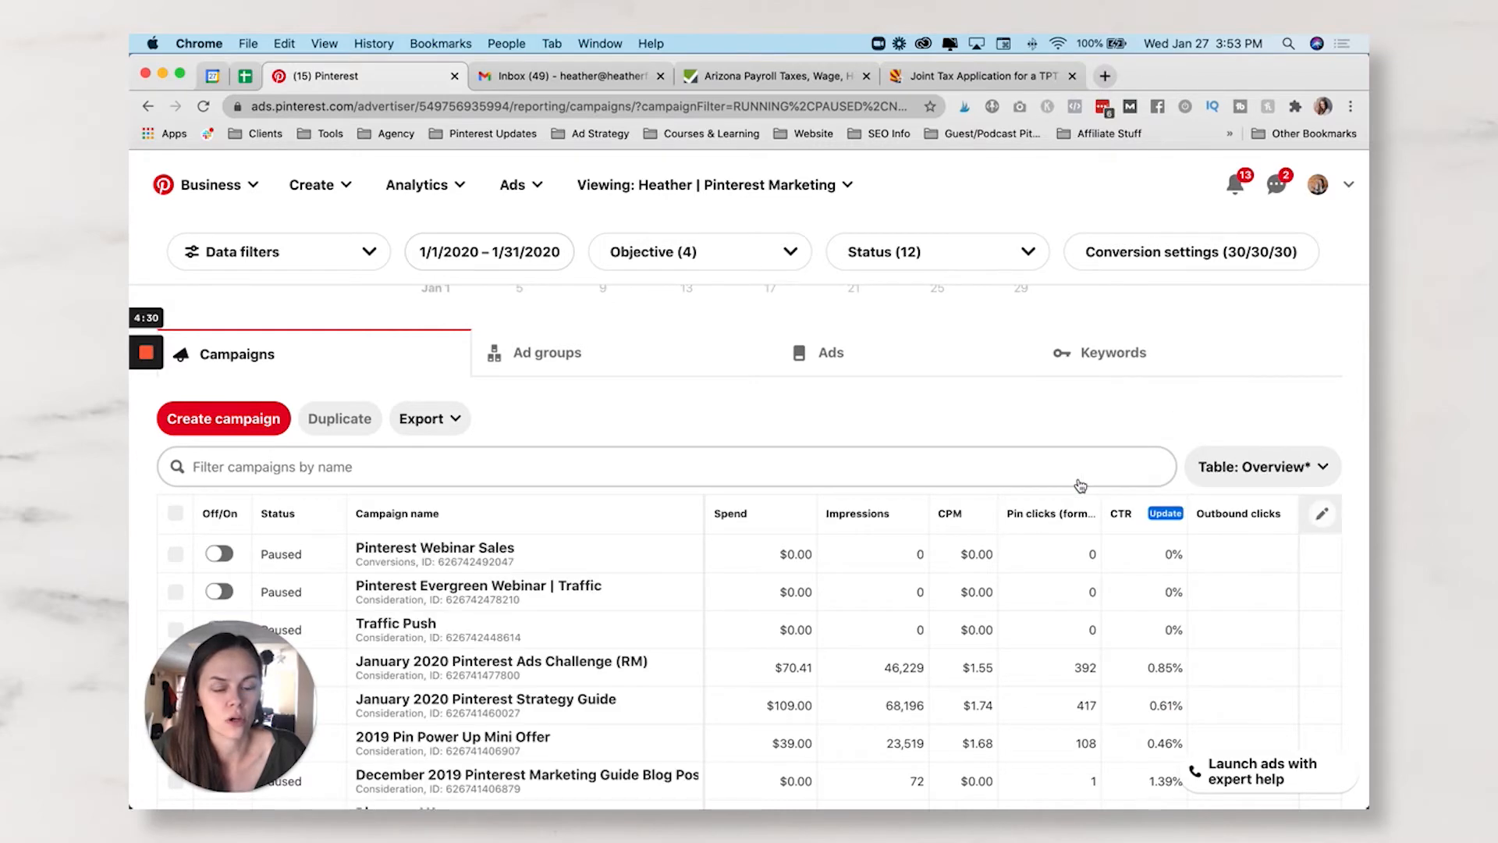
scroll(1142, 512, down, 1)
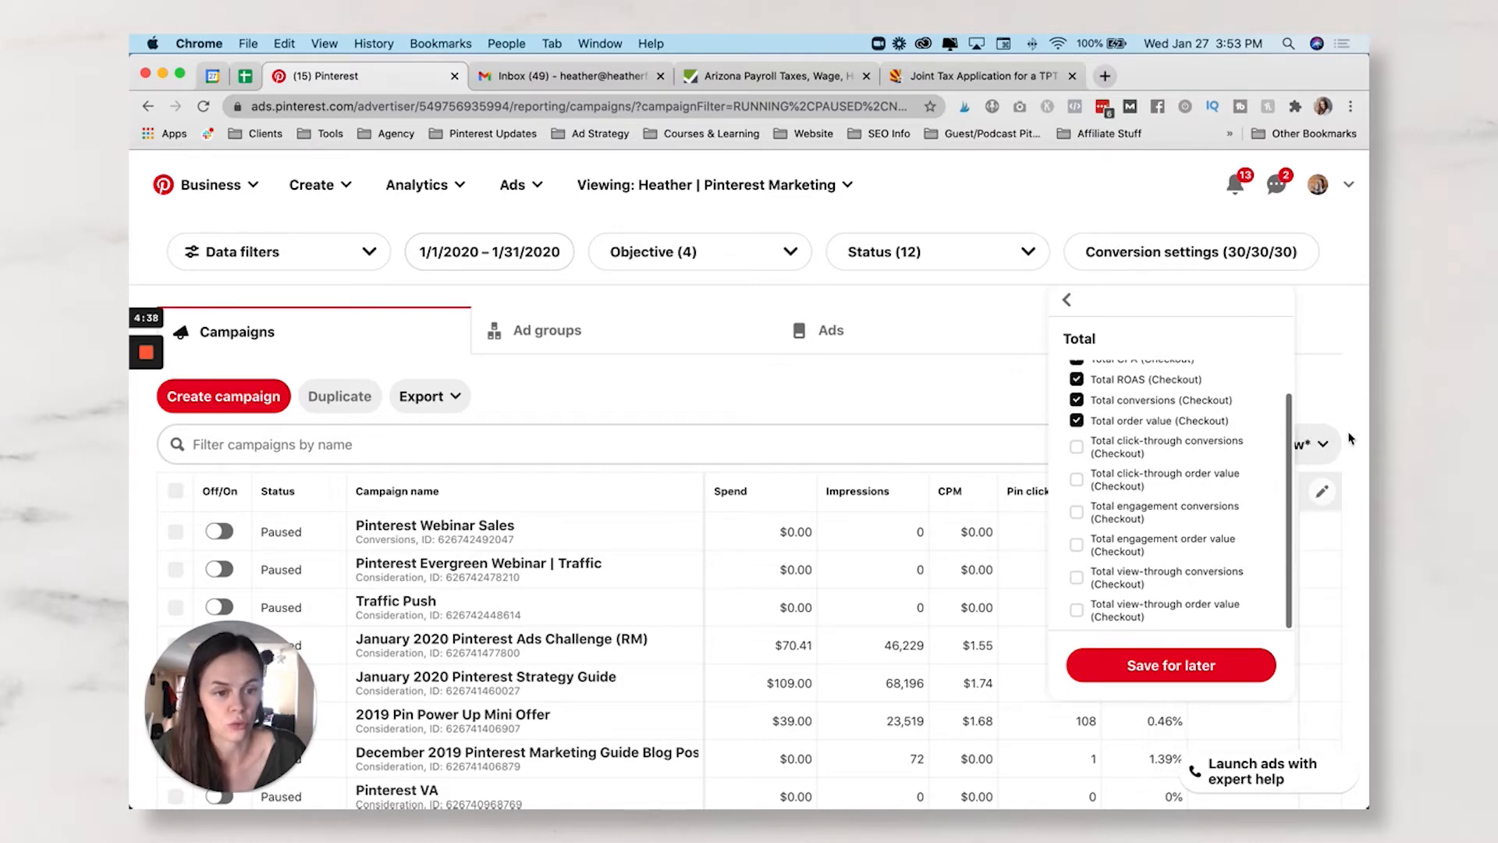
click(1066, 300)
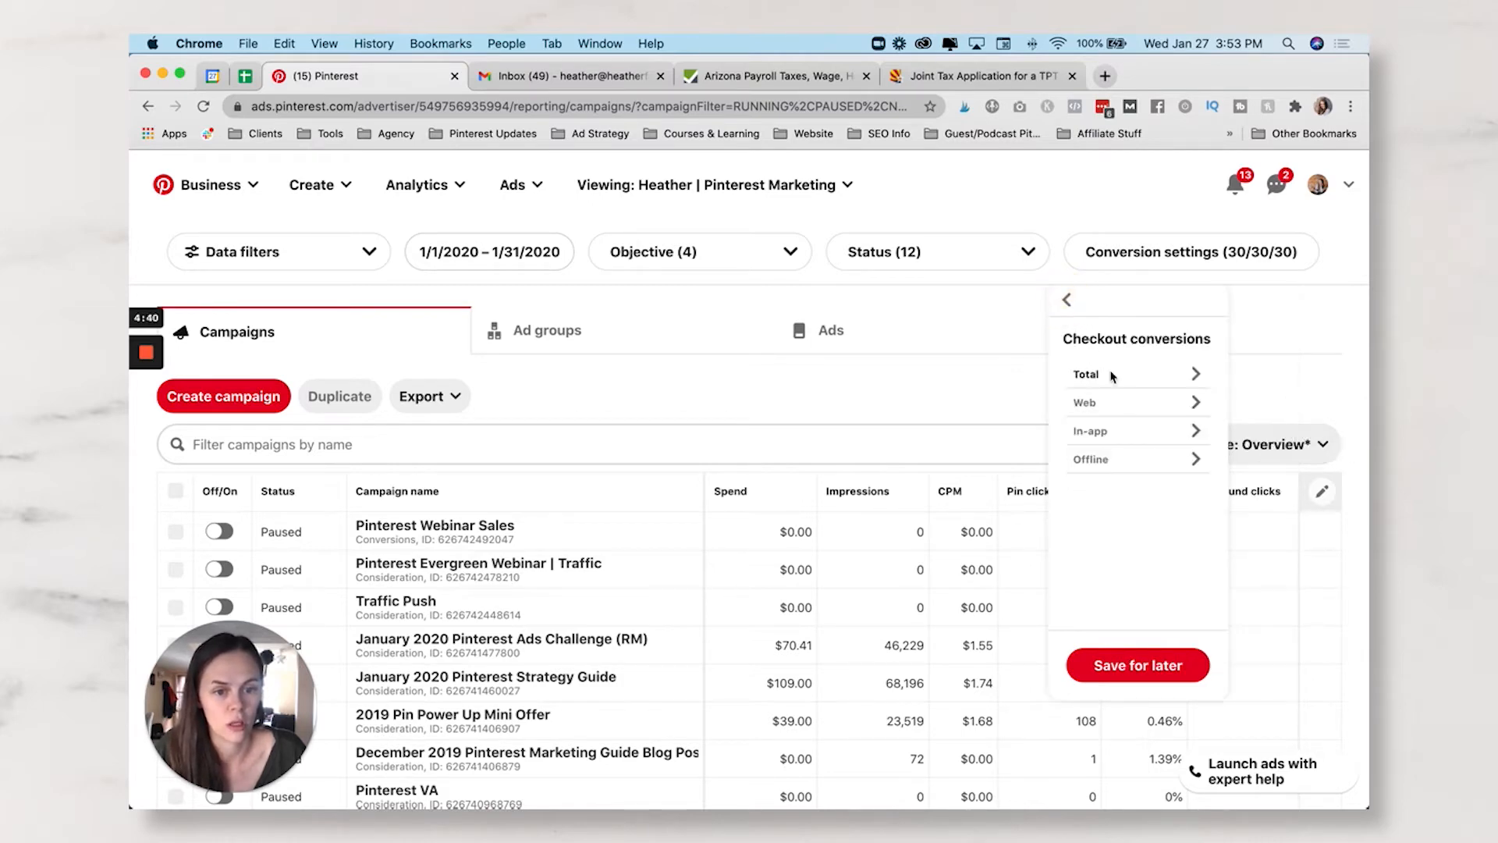
click(1066, 302)
- Add the Add to cart Total CPA and Total conversions columns
scroll(1139, 511, down, 3)
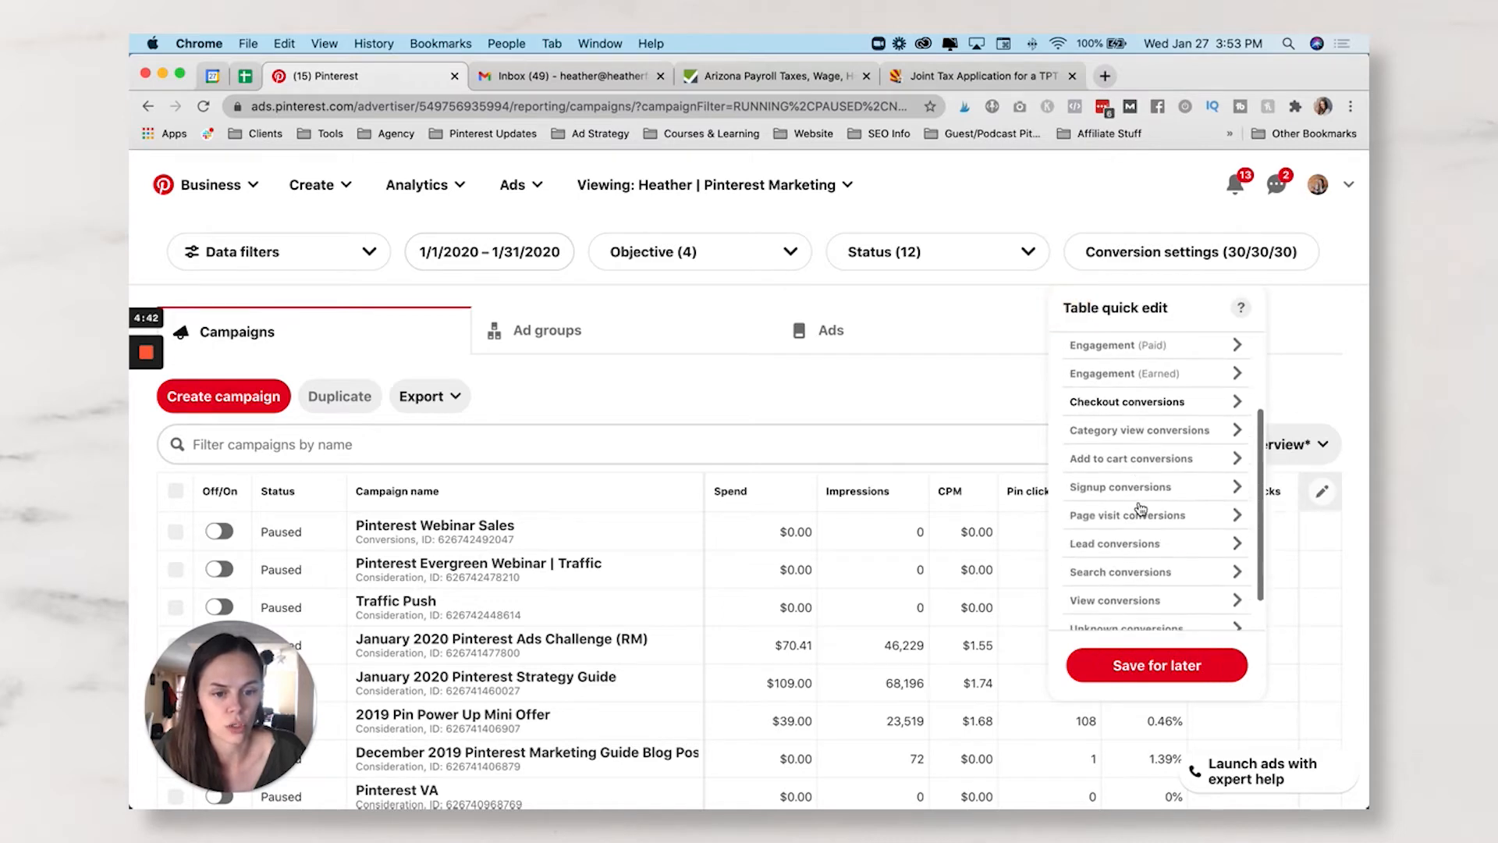
click(1133, 461)
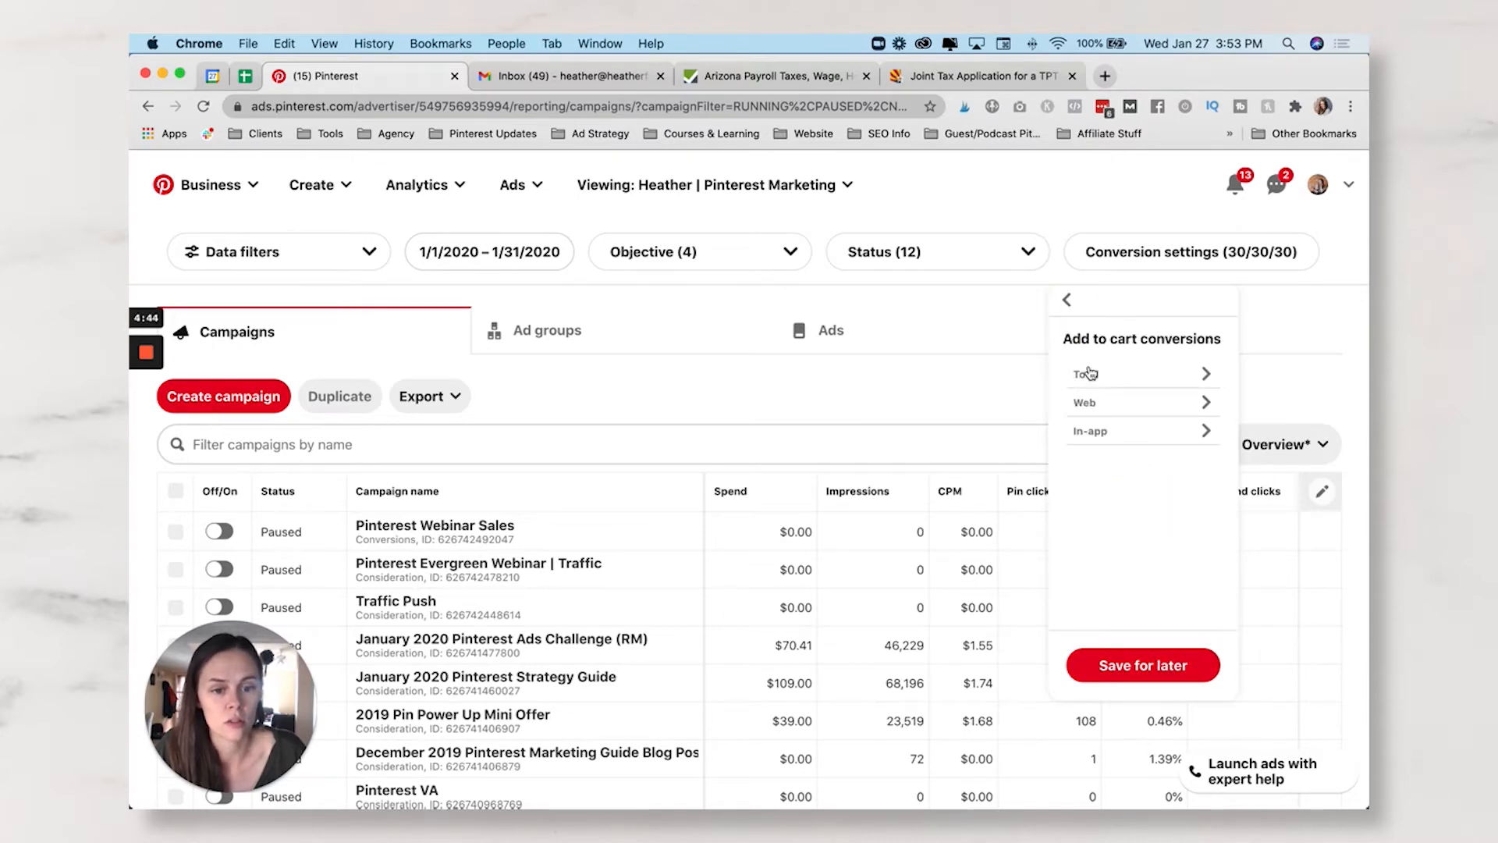
click(1090, 373)
click(1078, 396)
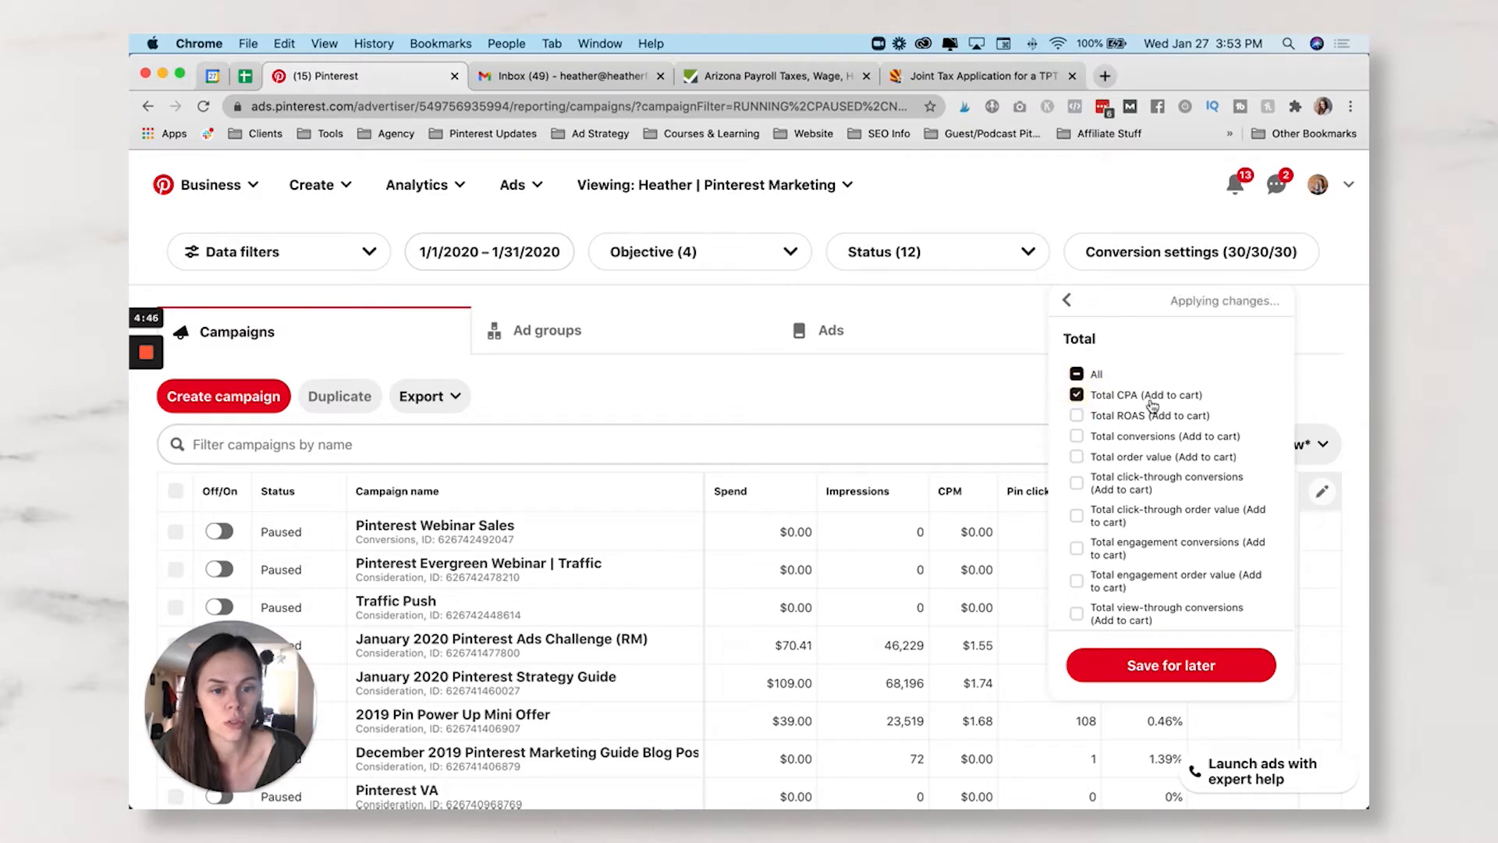
click(1074, 438)
click(1316, 493)
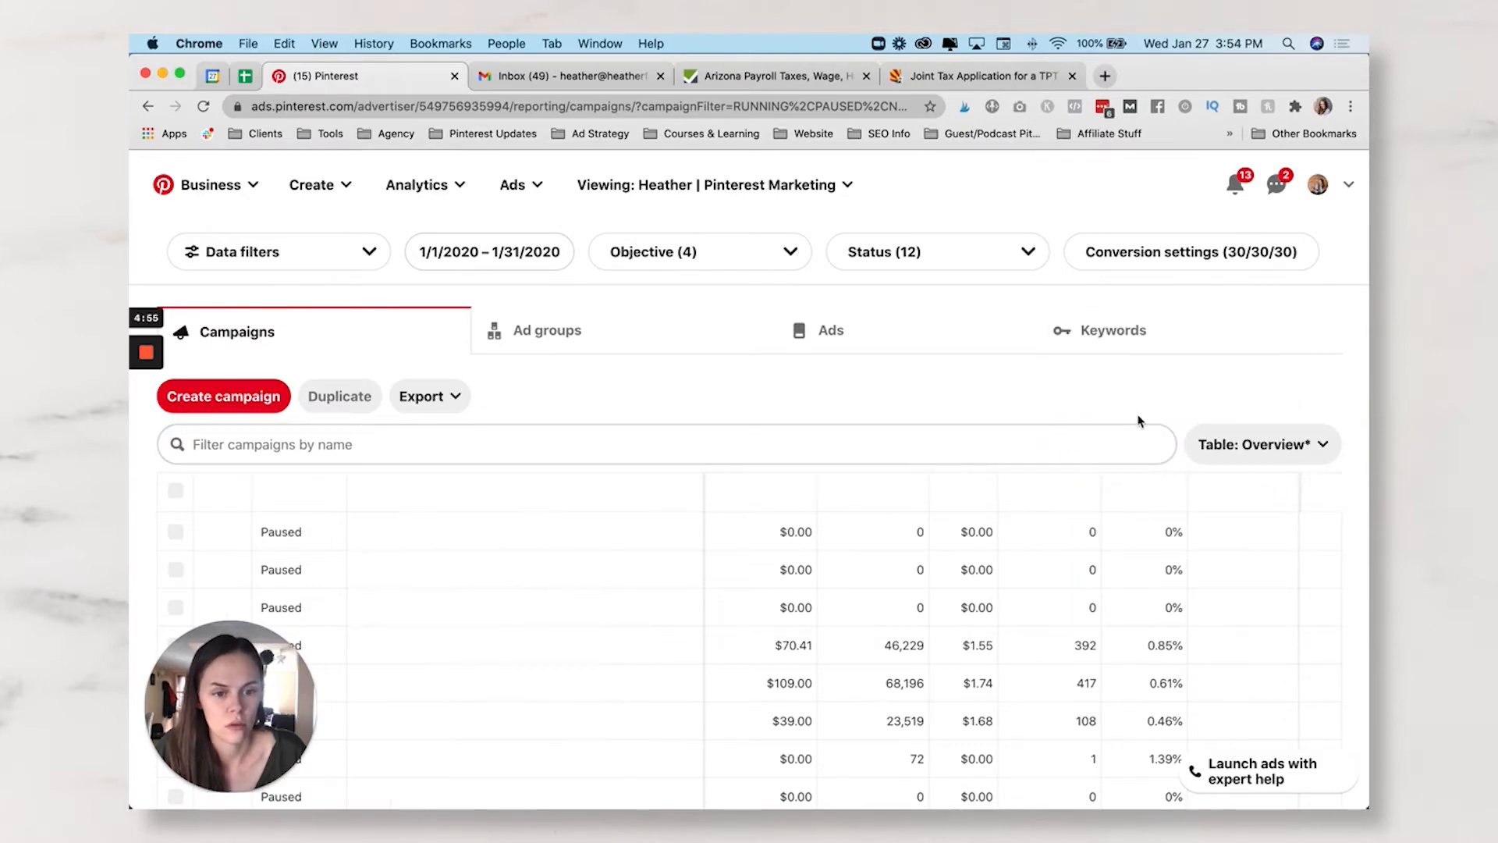
click(1324, 502)
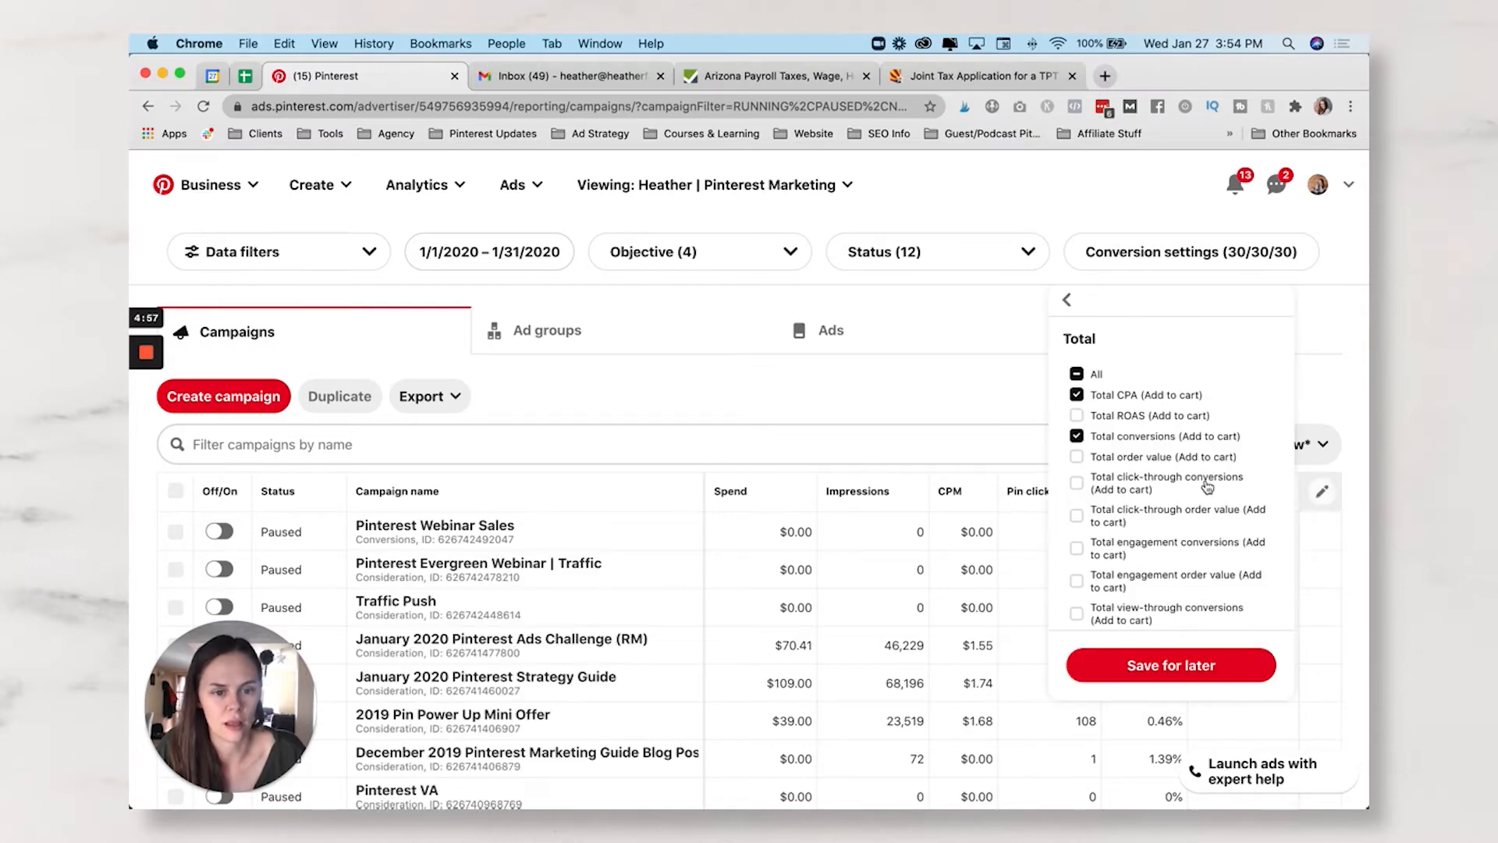
click(1067, 304)
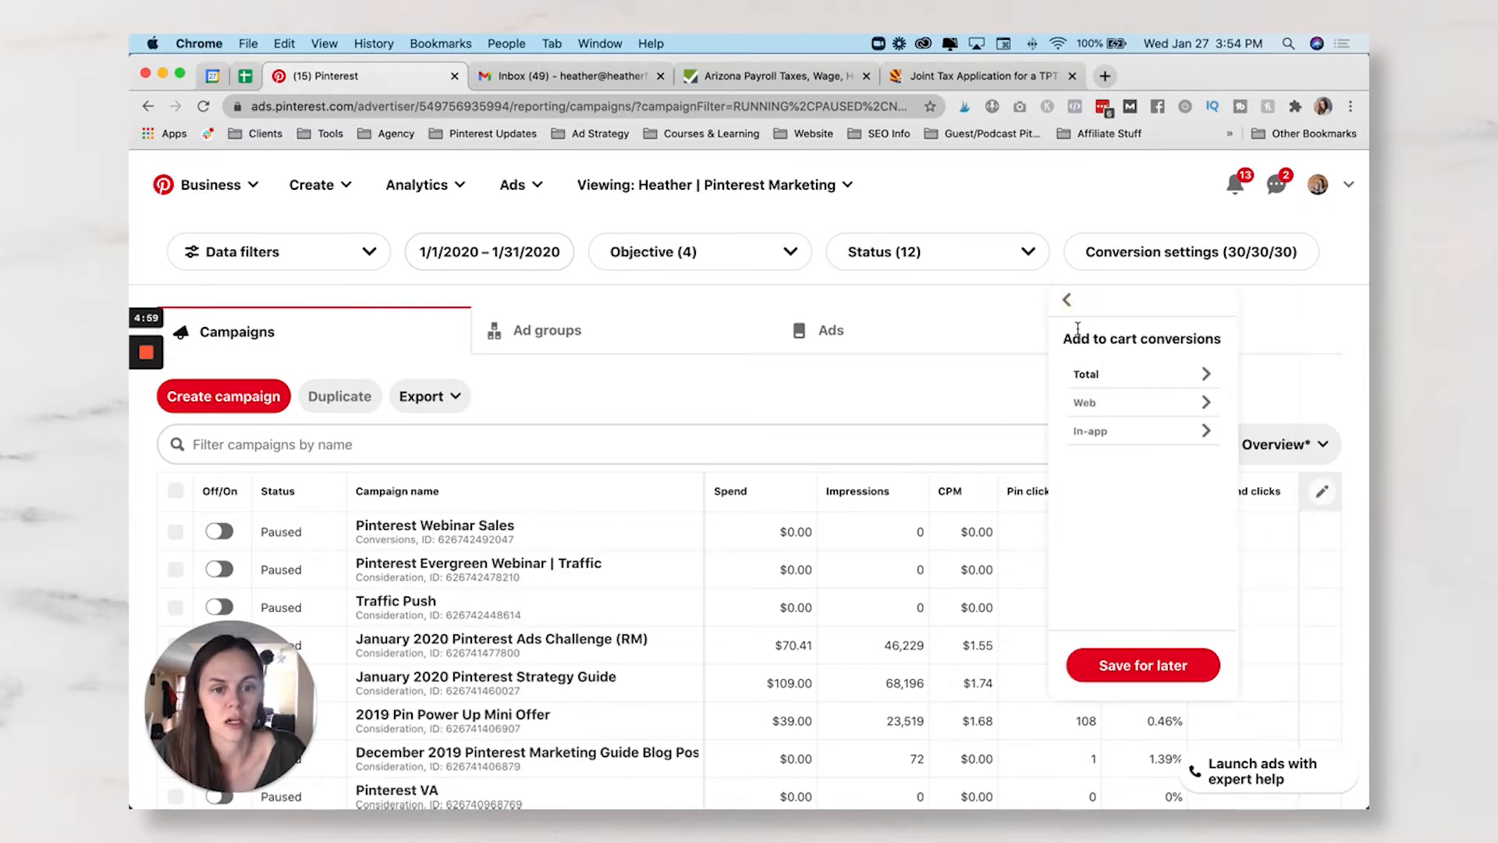
click(1067, 302)
scroll(1137, 518, down, 3)
- Add the Total CPA (Signup) column from the Signup conversions totals
click(1136, 450)
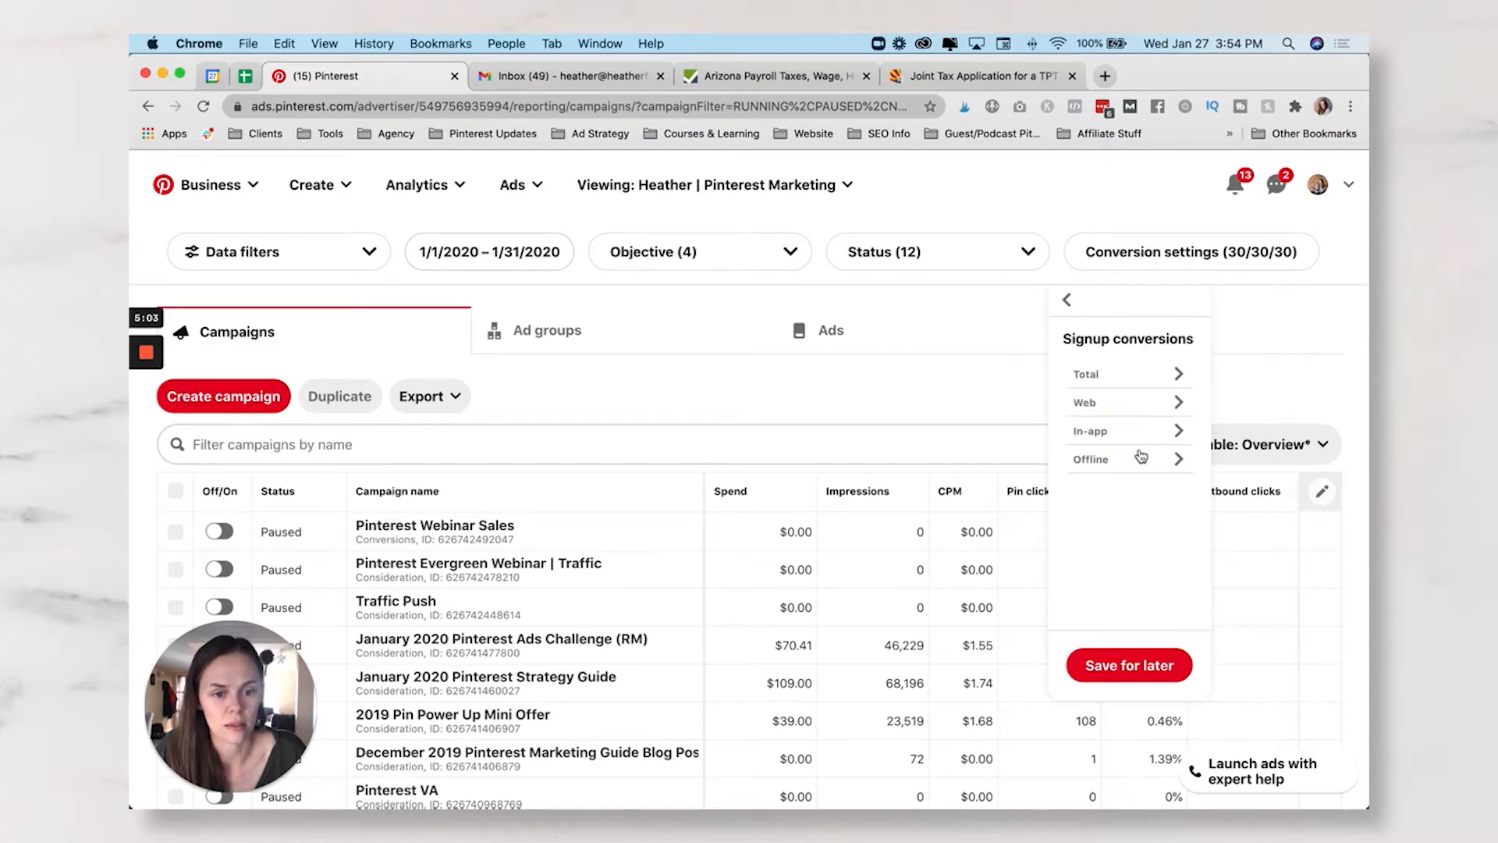
click(1101, 373)
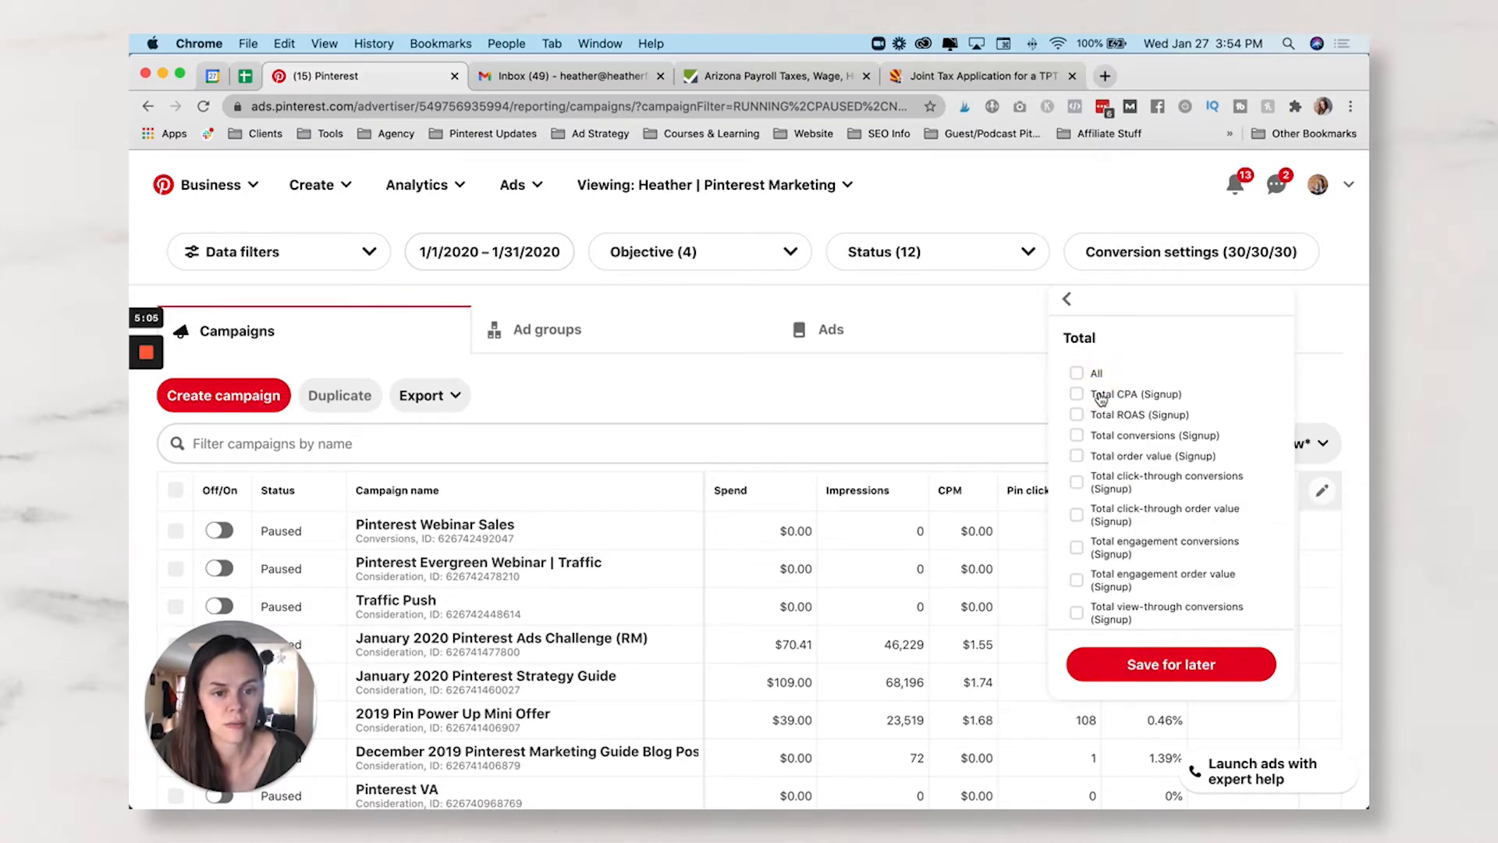
click(1076, 395)
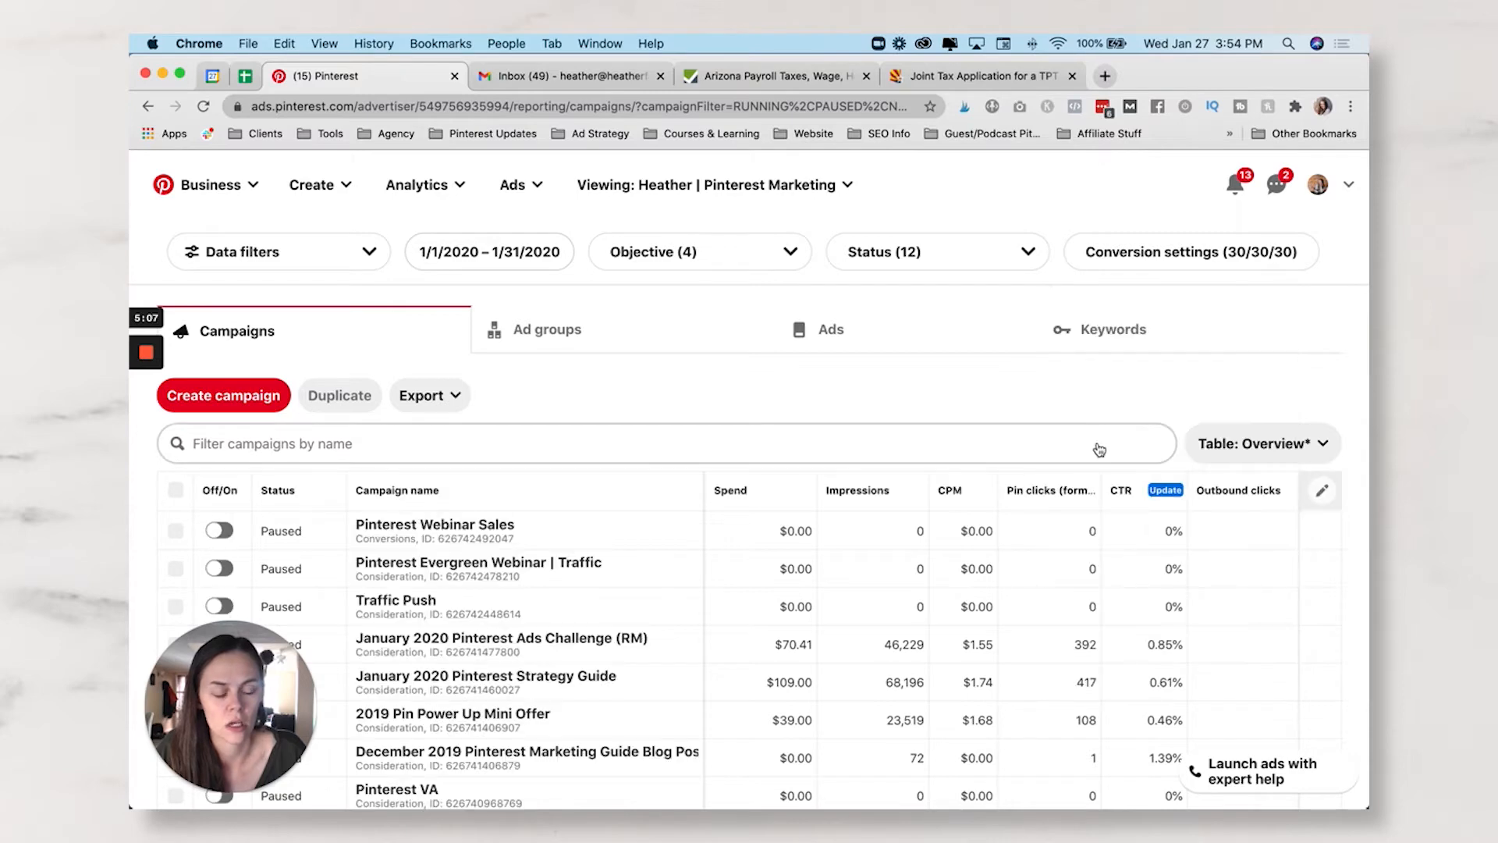
click(1324, 491)
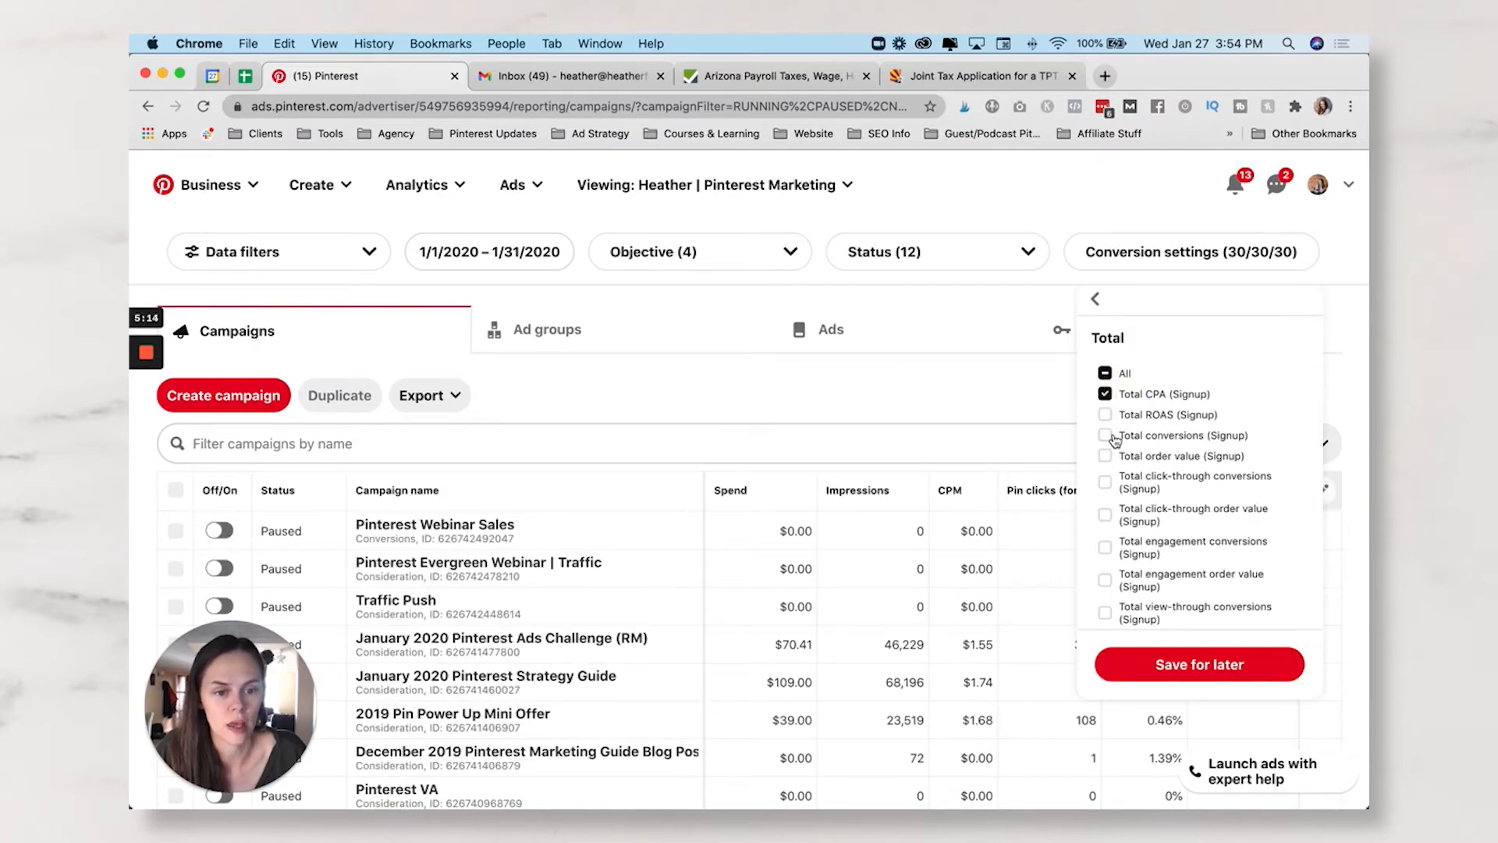
click(1106, 436)
click(1066, 299)
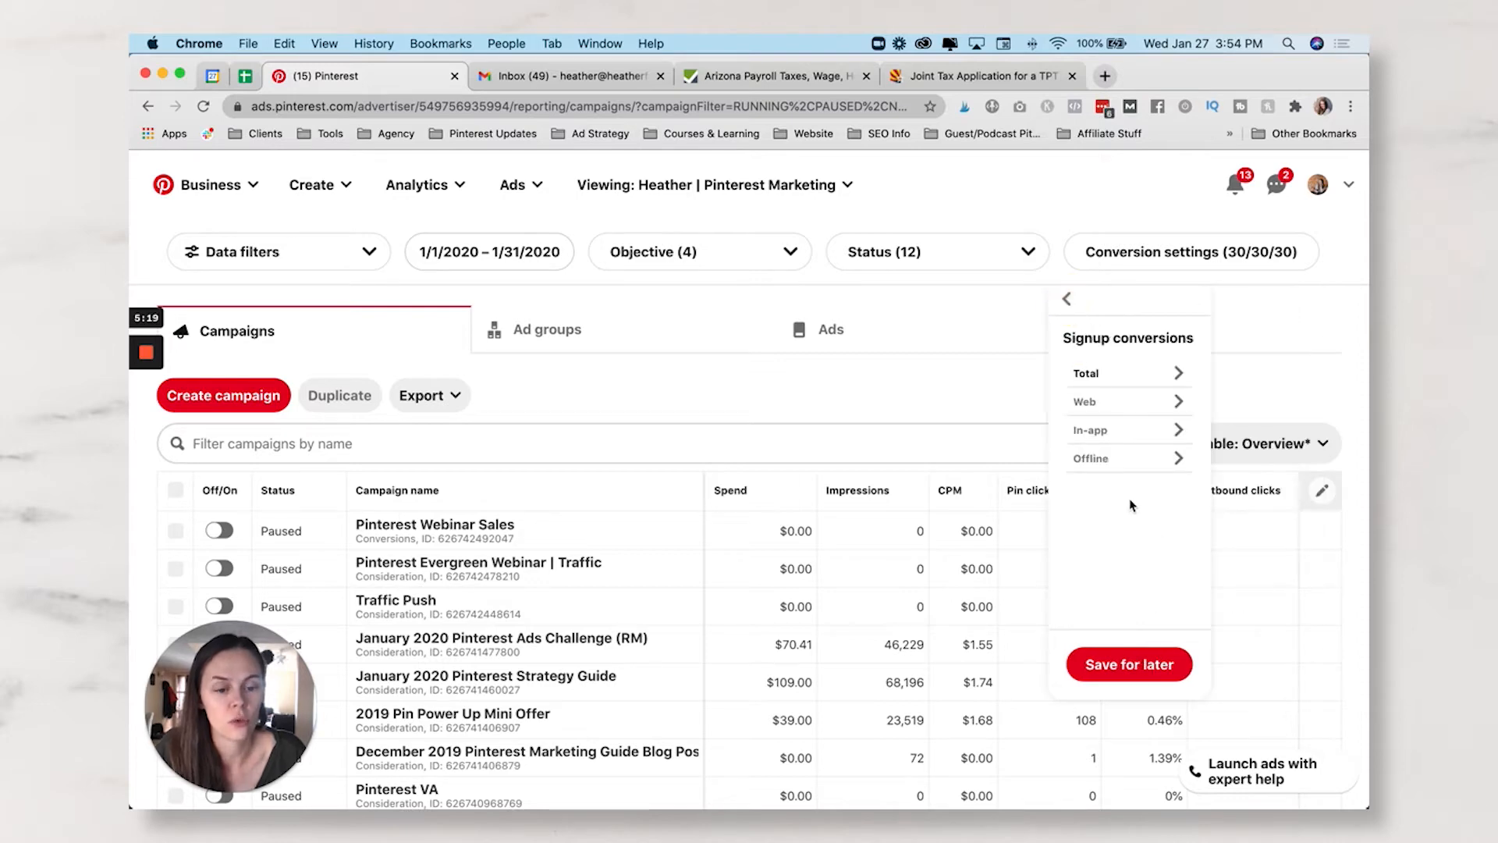
click(1067, 300)
- Add the Total CPA (Custom) and Total conversions (Custom) columns
scroll(1123, 499, down, 3)
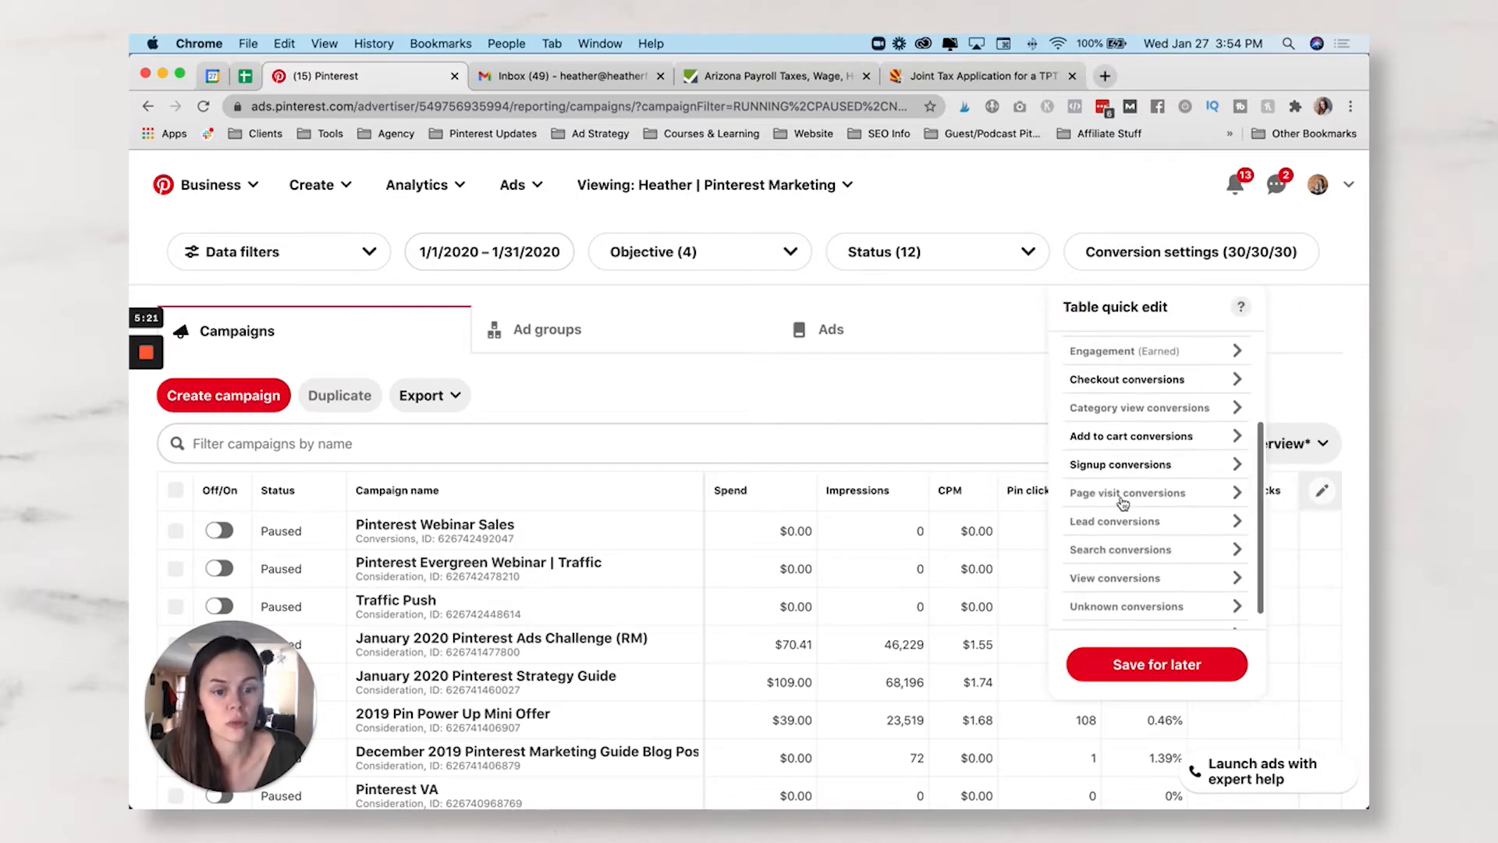
scroll(1111, 575, down, 1)
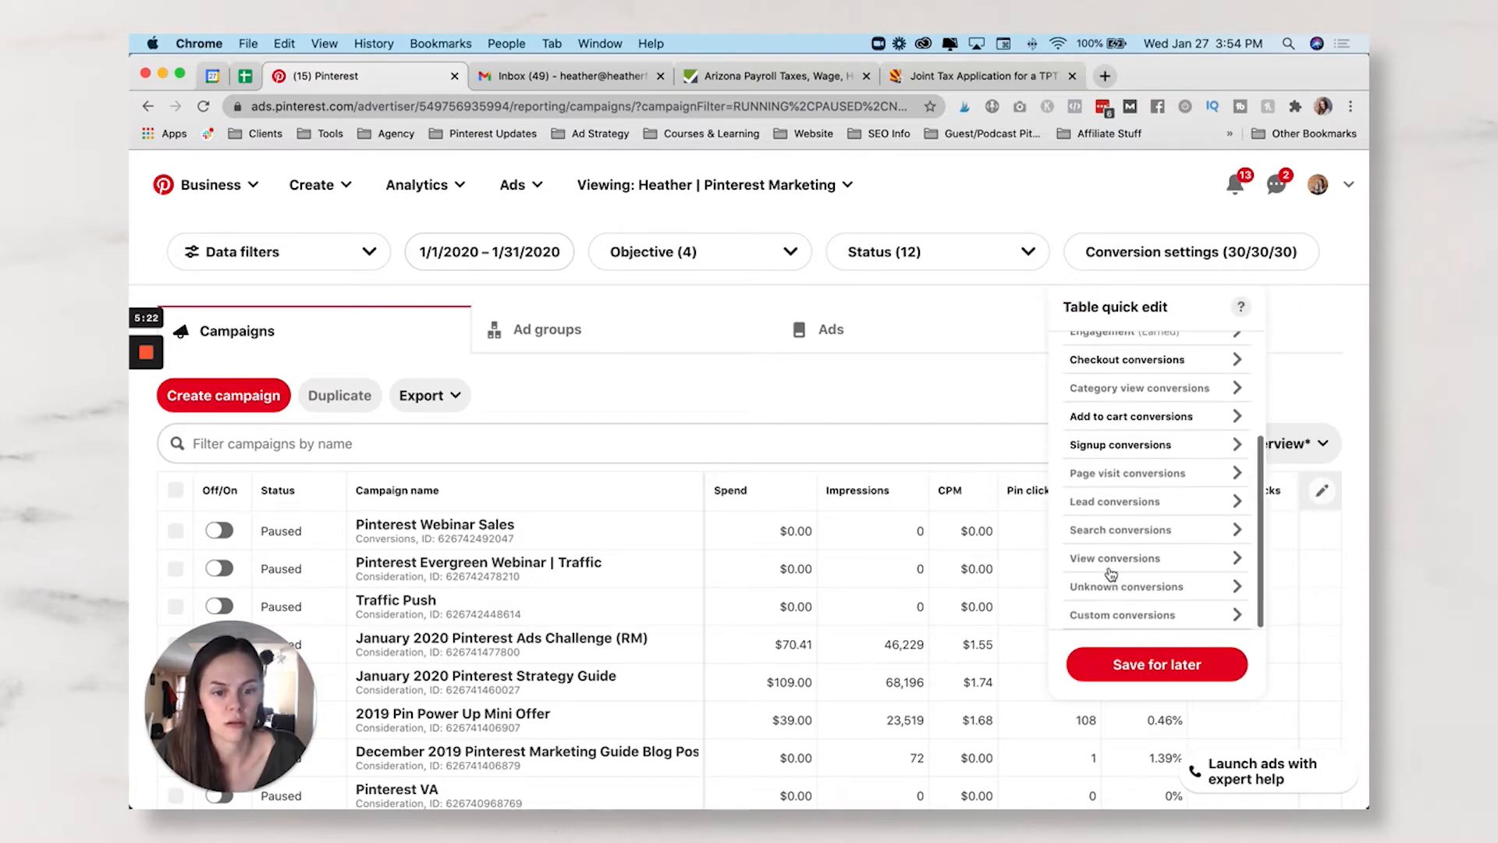
click(1122, 616)
click(1111, 377)
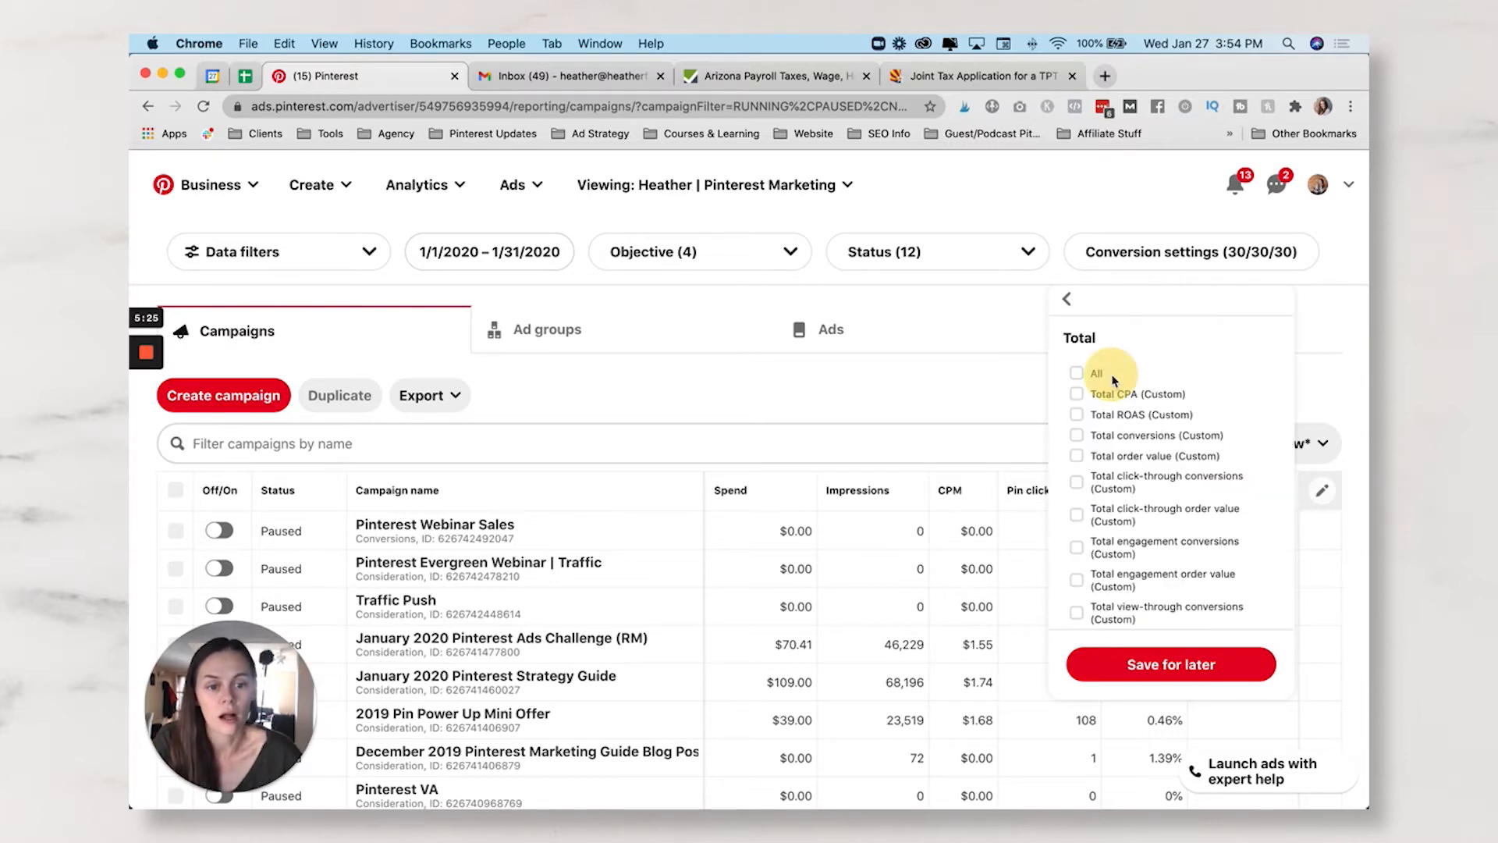
click(1076, 397)
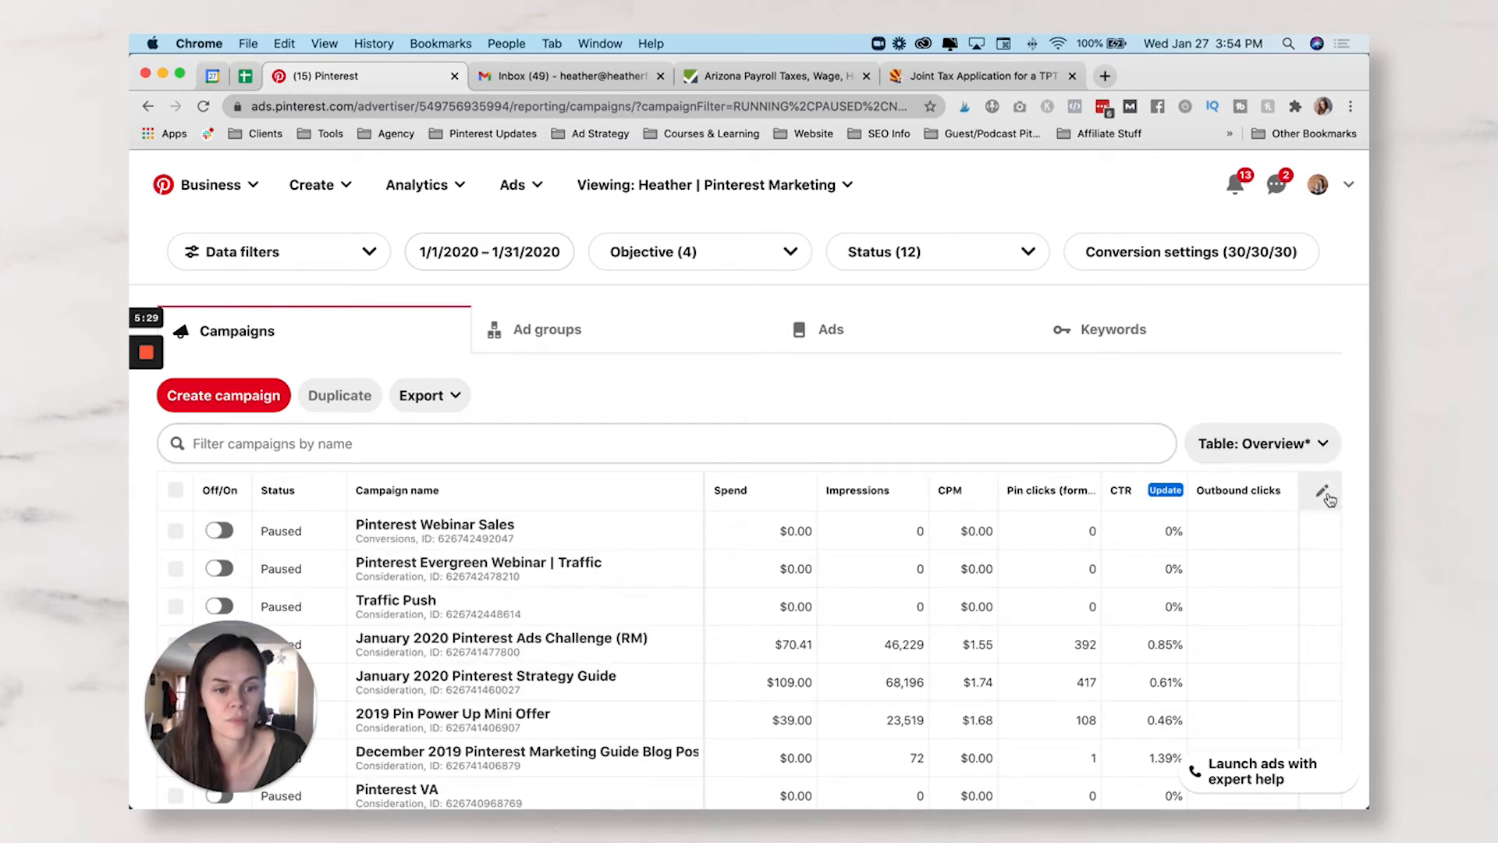
click(1320, 493)
scroll(1162, 521, down, 4)
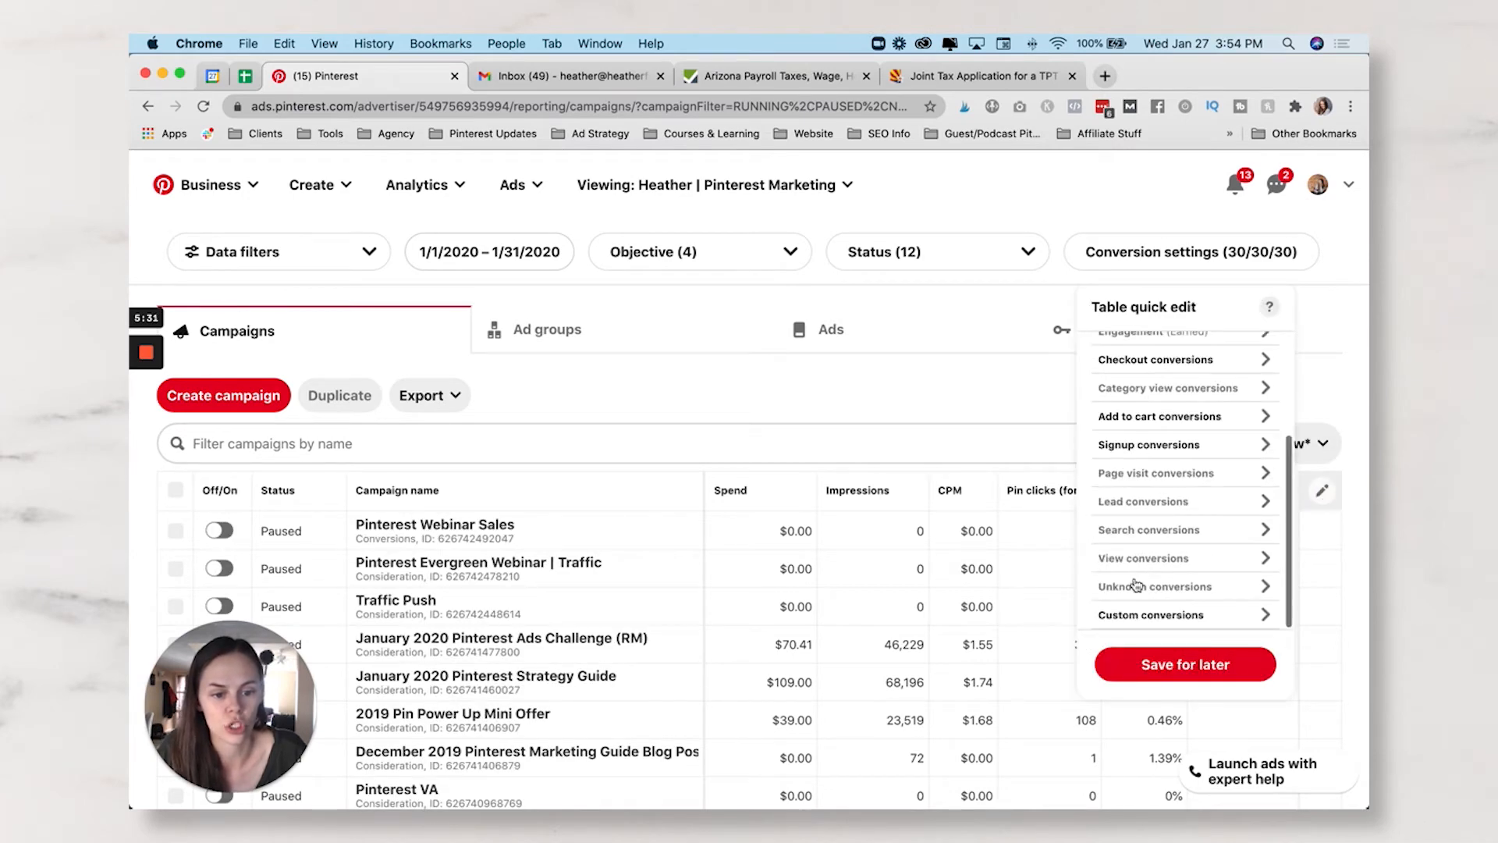
click(1135, 617)
click(1127, 380)
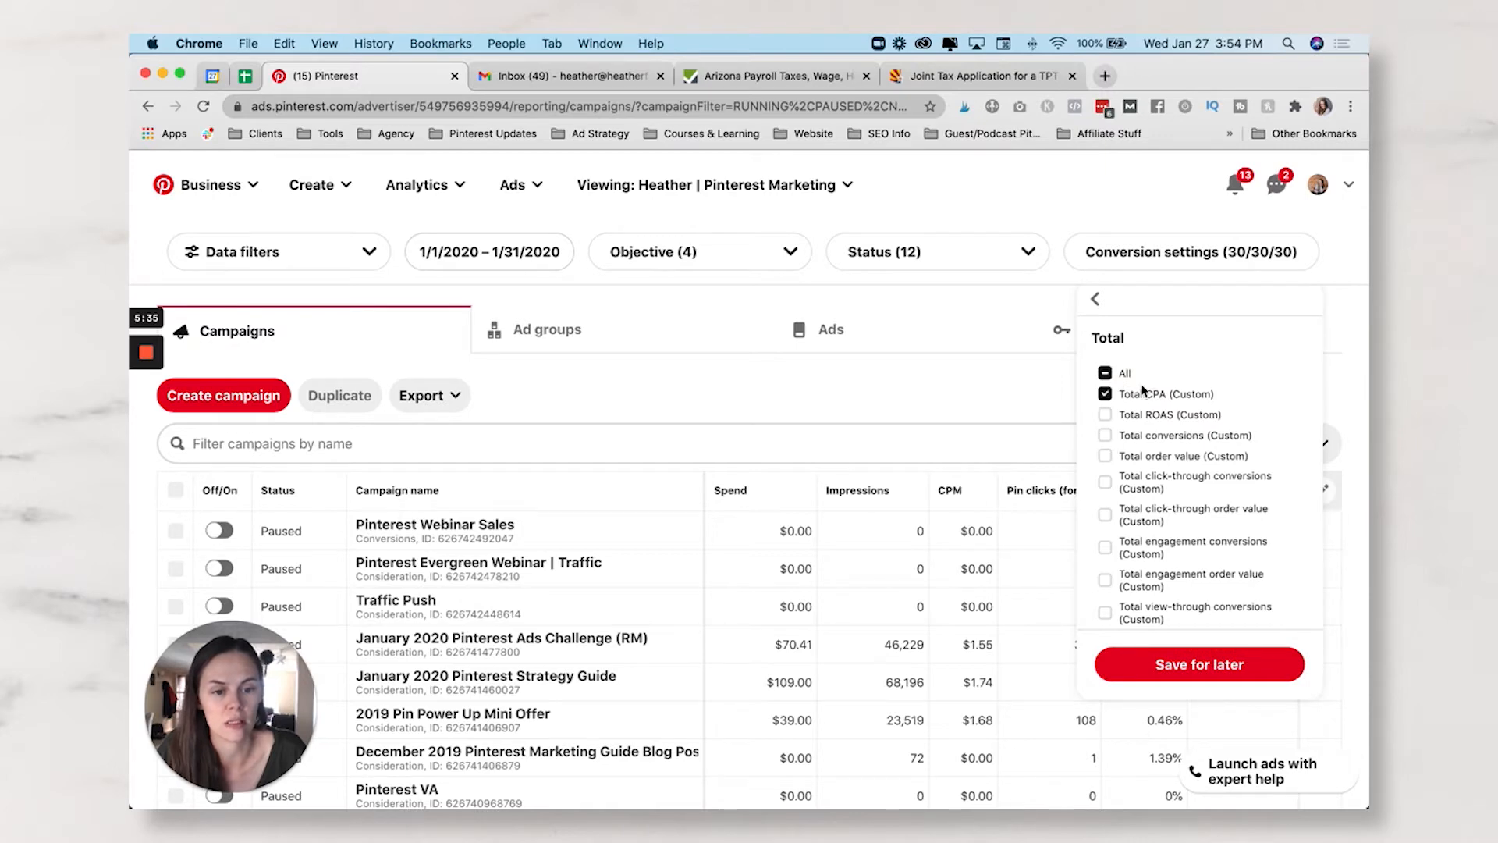
click(1106, 436)
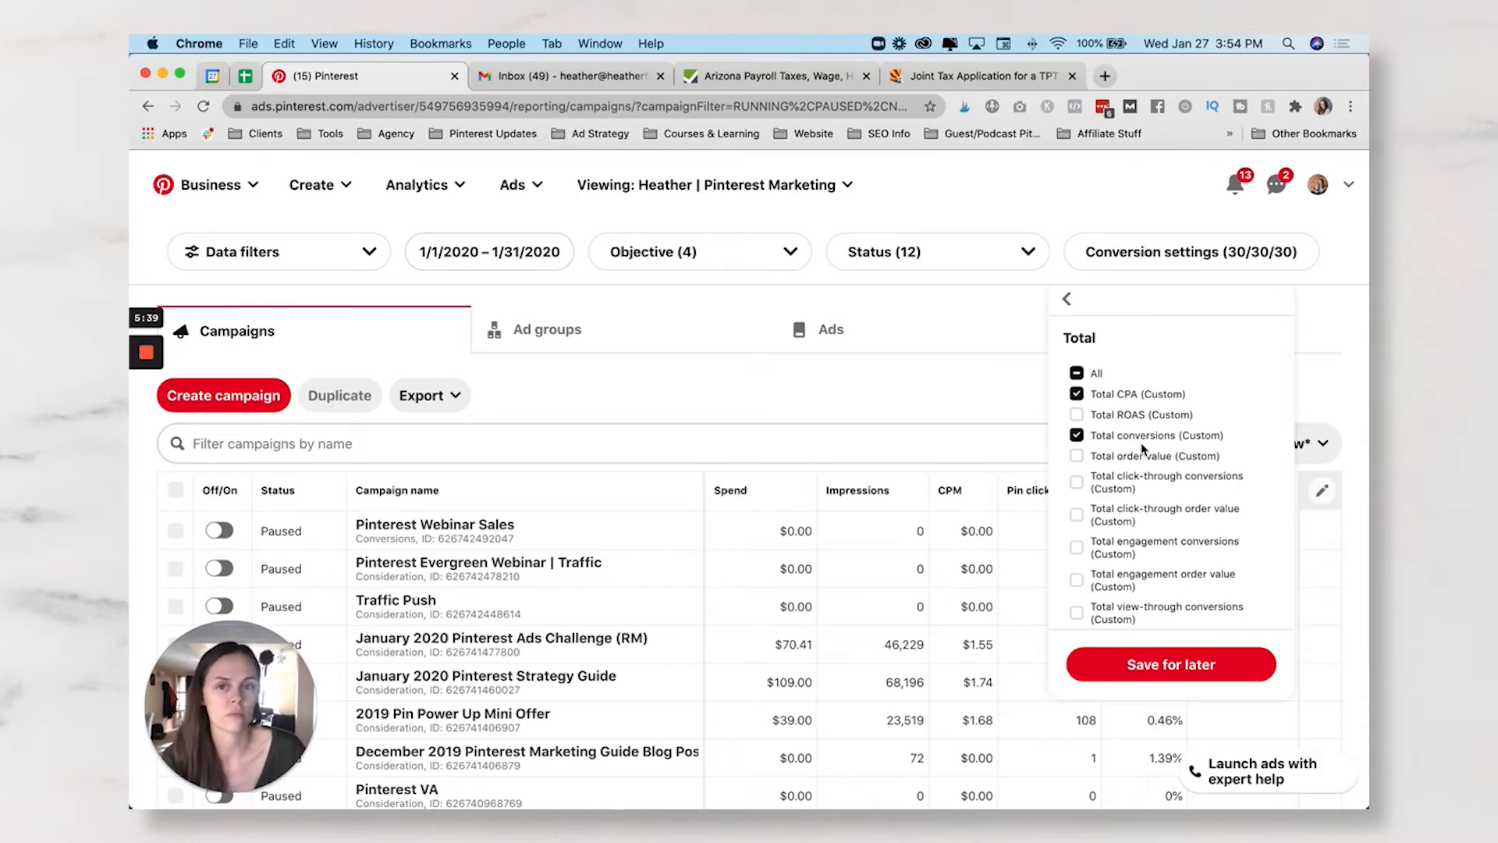
click(1069, 303)
click(1069, 303)
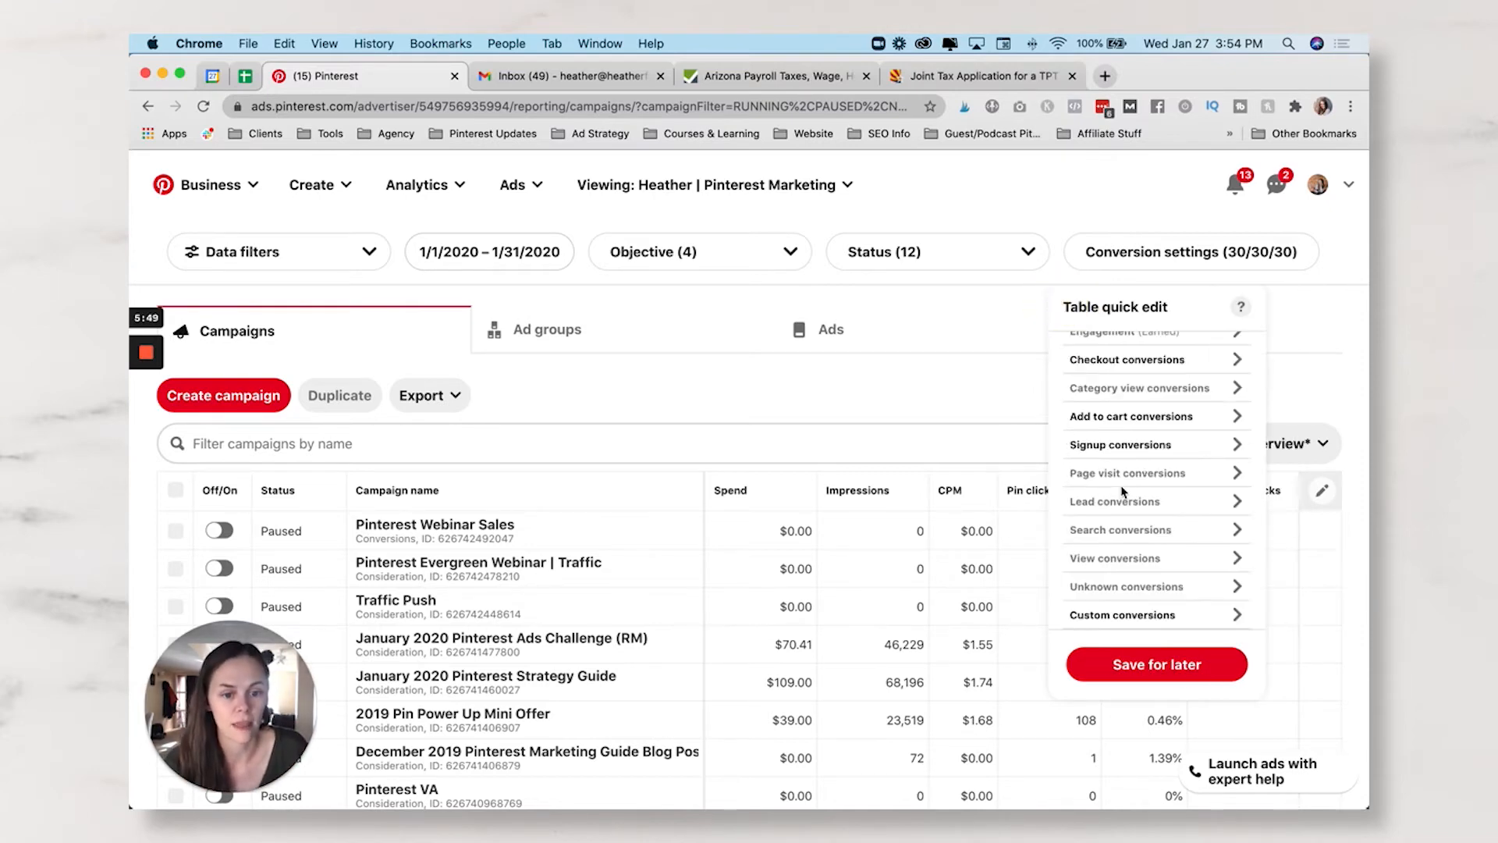
scroll(1123, 491, down, 5)
- Scroll back up the column category list and let the quick-edit panel close
scroll(1124, 491, up, 5)
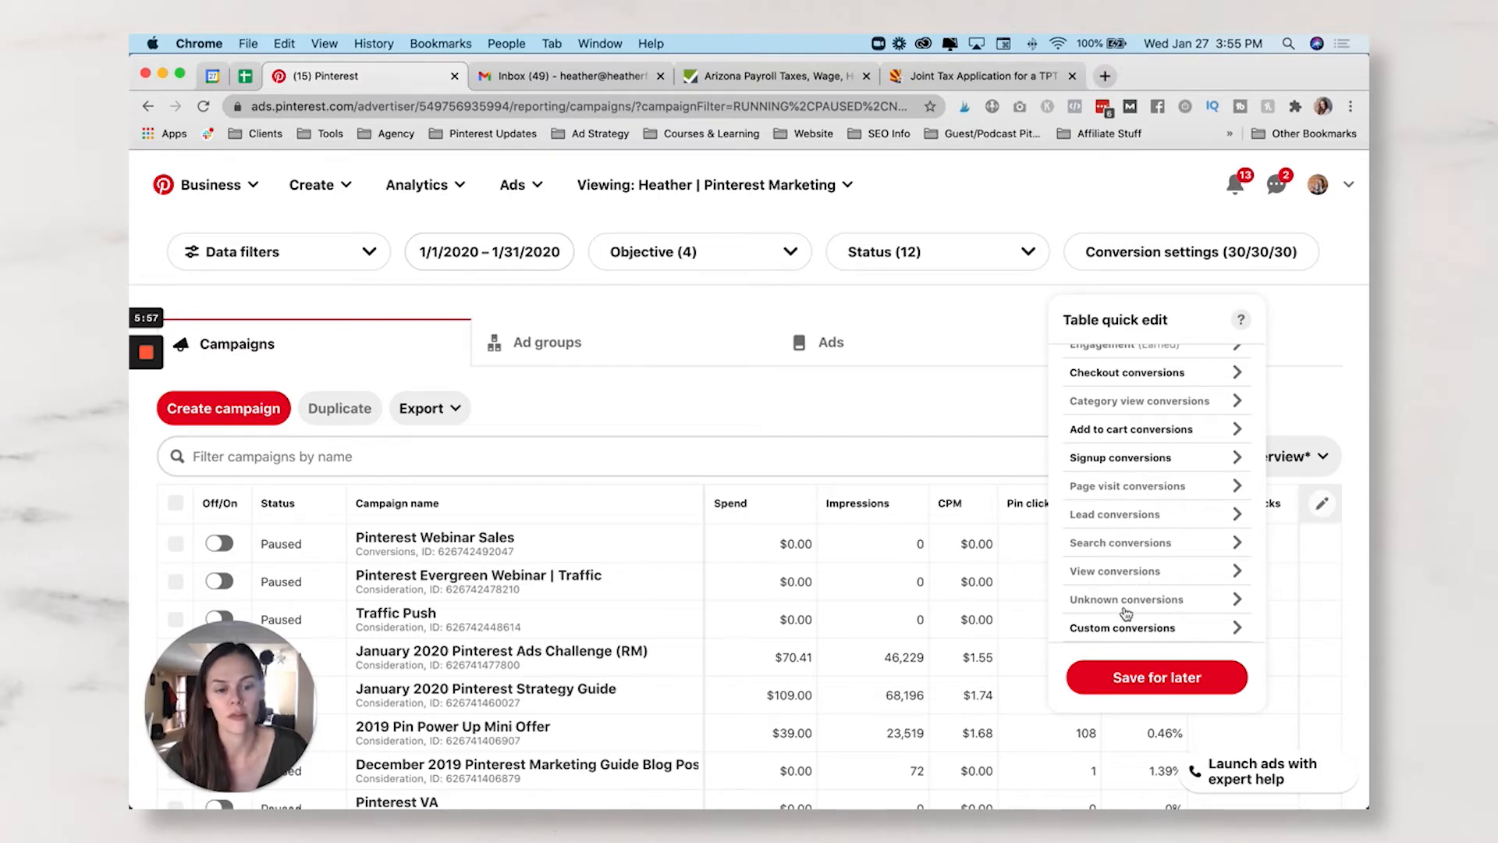
scroll(1145, 596, up, 3)
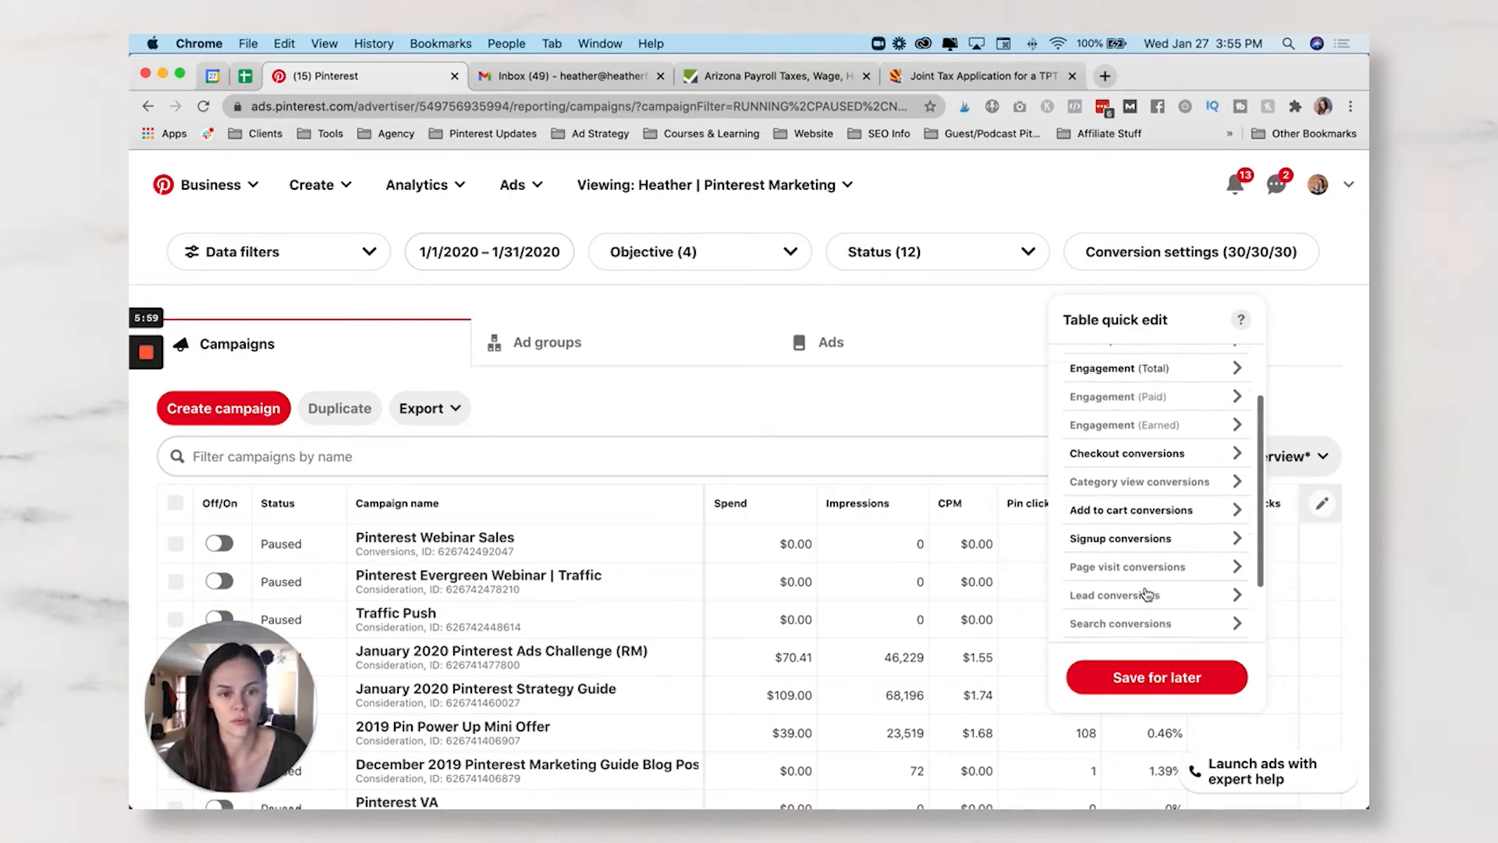
scroll(1144, 598, up, 1)
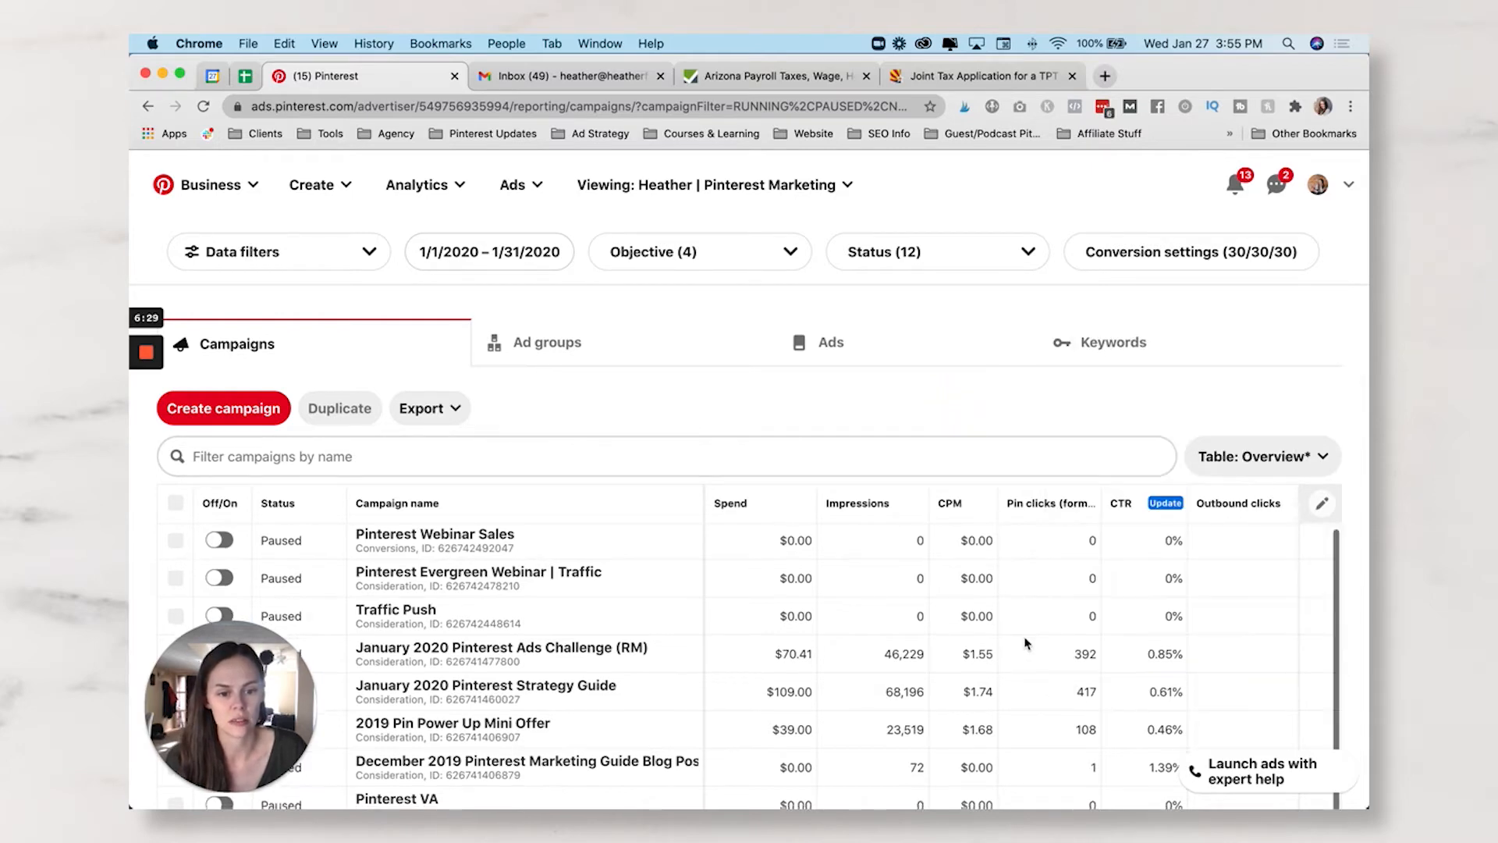
- Scroll across the campaign table to review the edited columns
scroll(1024, 647, down, 3)
scroll(1025, 643, right, 5)
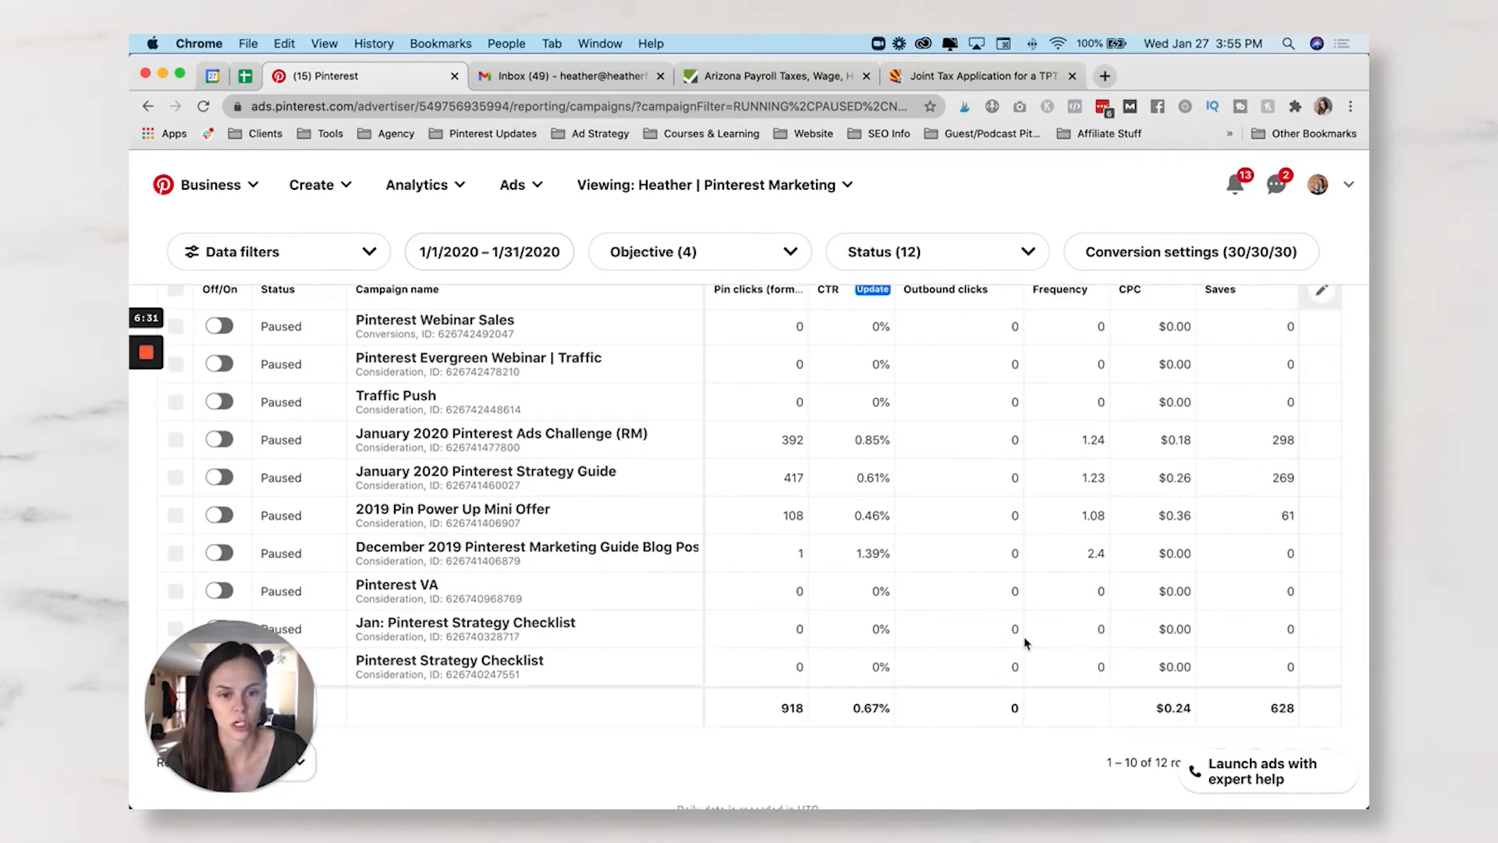
scroll(1025, 643, right, 5)
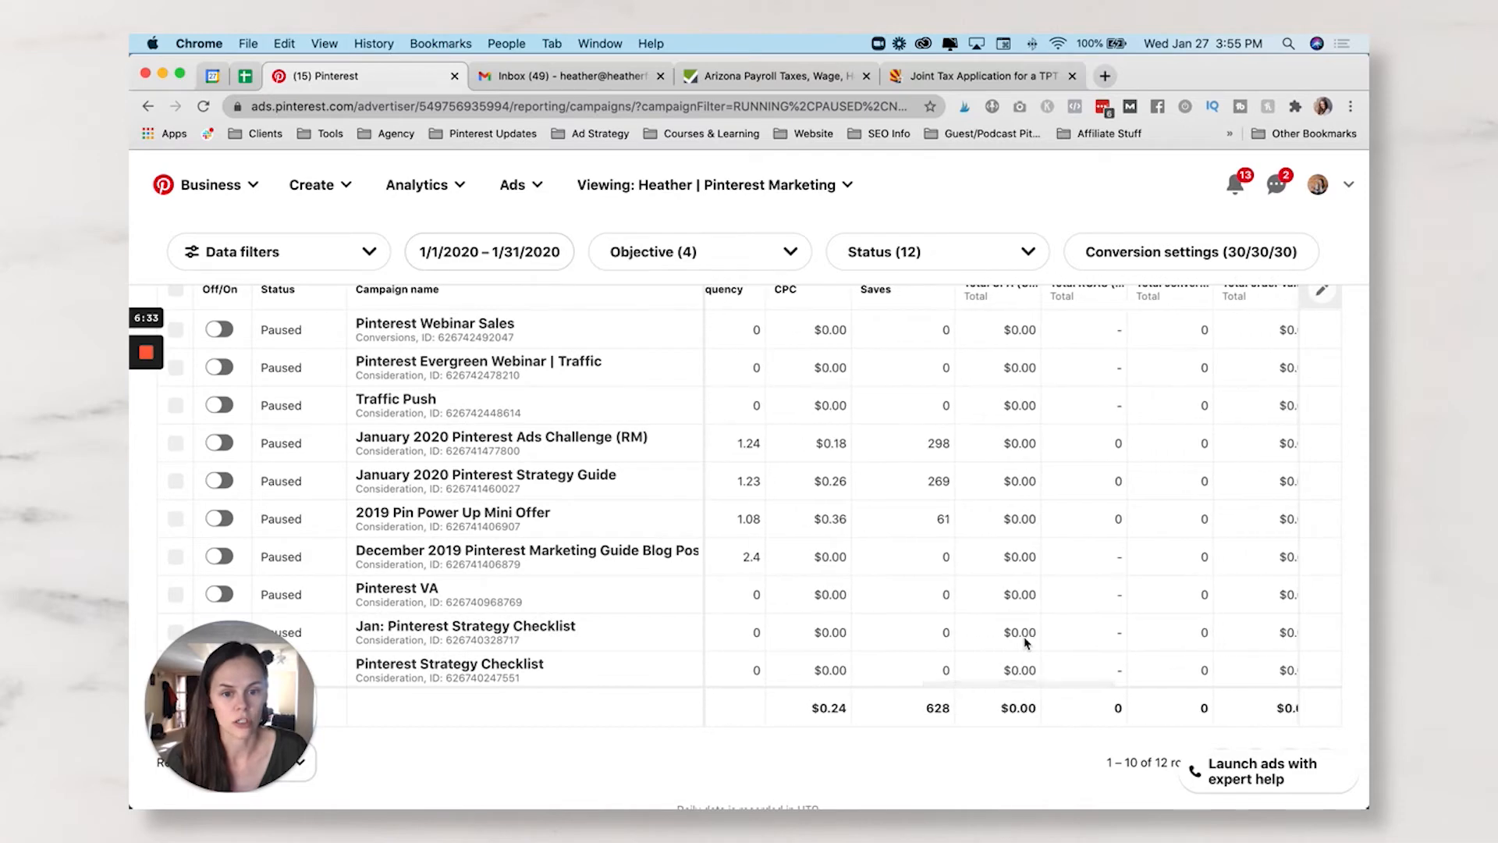
scroll(1025, 643, right, 5)
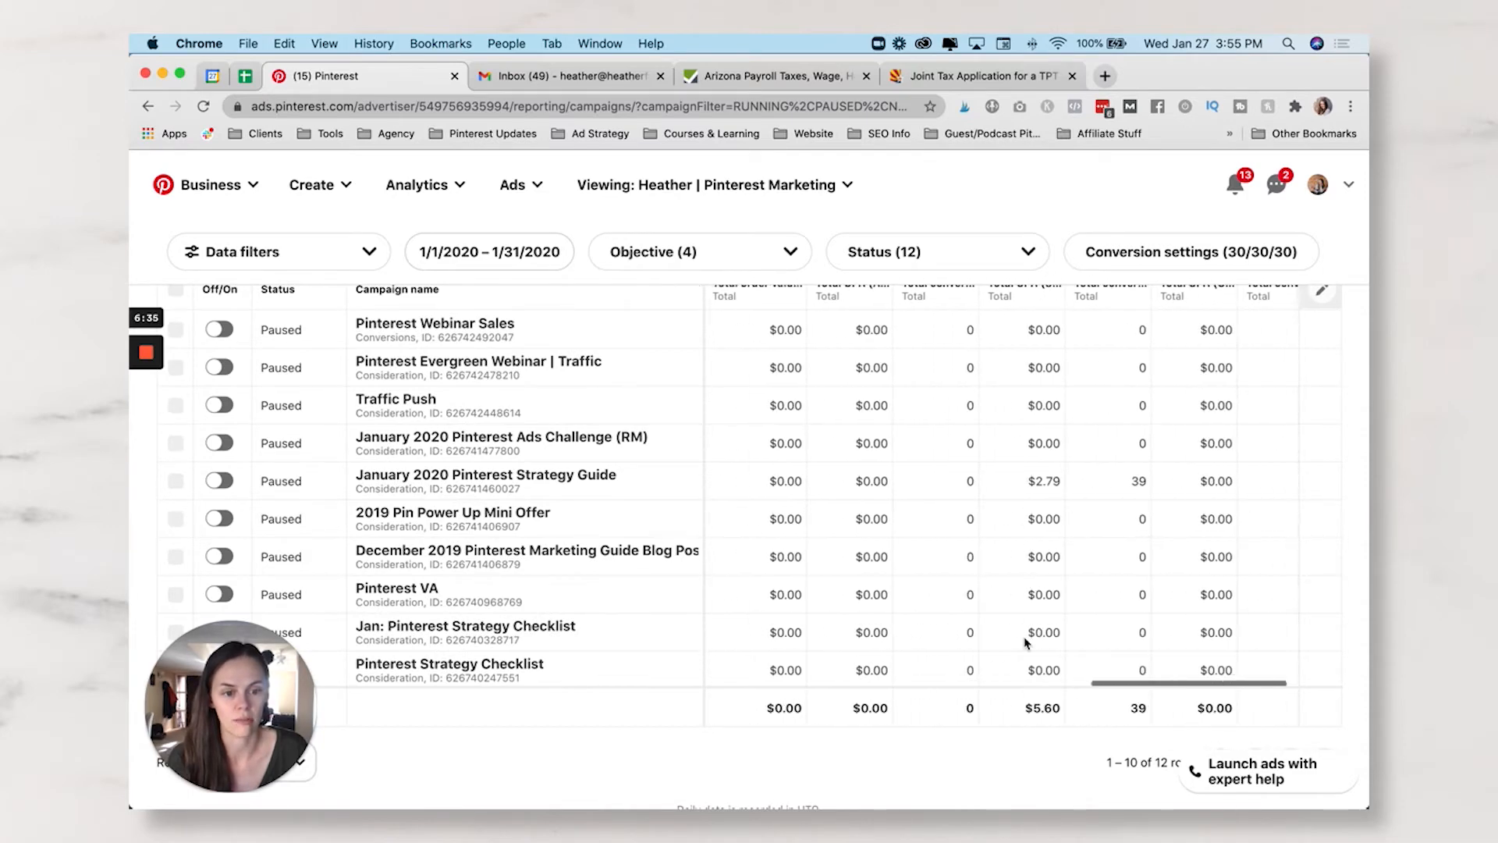
scroll(1026, 643, up, 1)
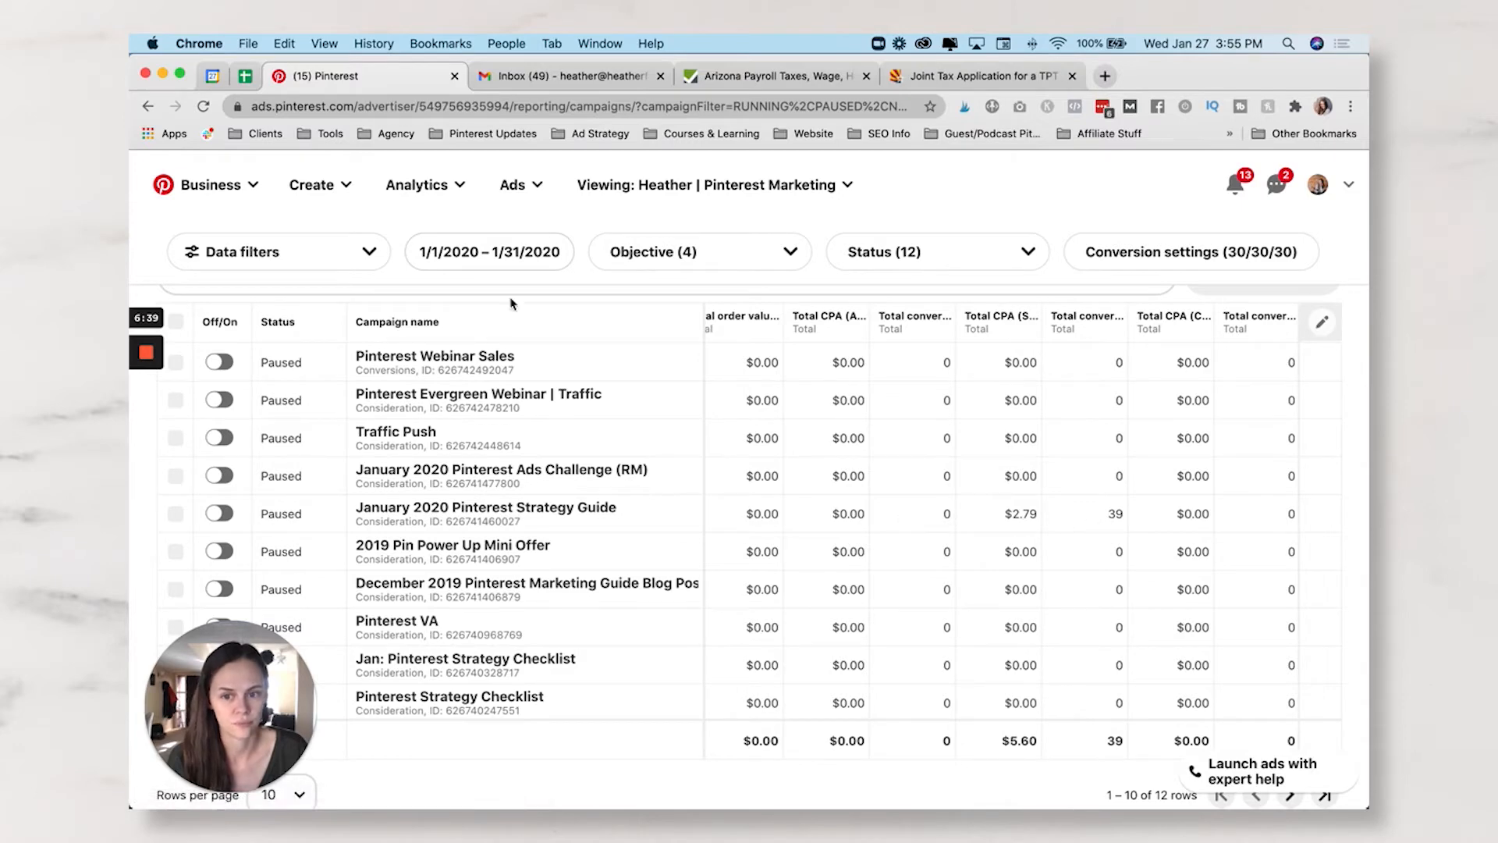
scroll(575, 328, down, 1)
- Set the report date range to the Last 7 days preset and review the columns
click(522, 252)
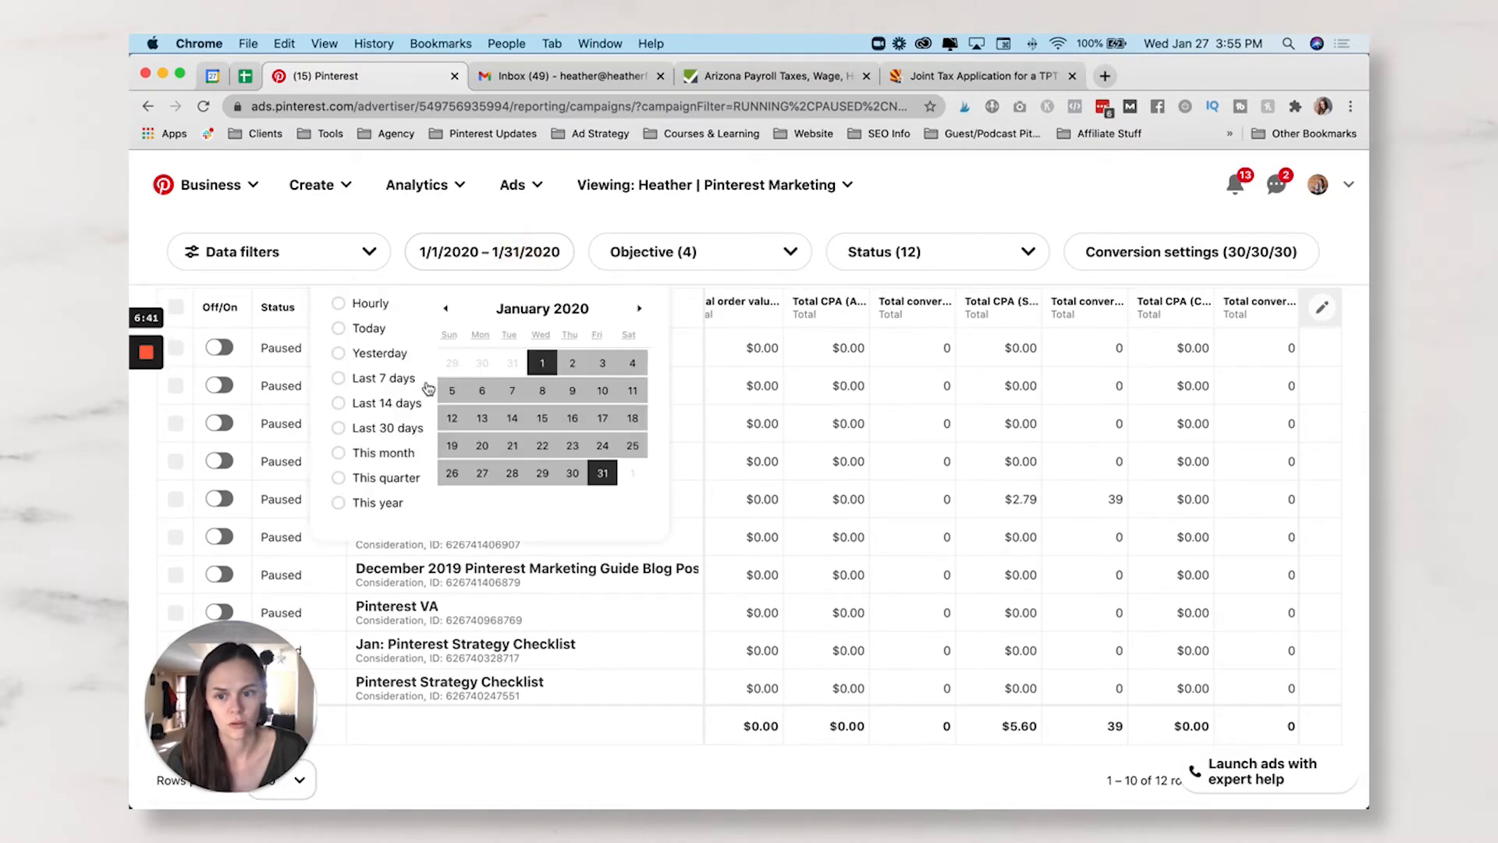
click(339, 380)
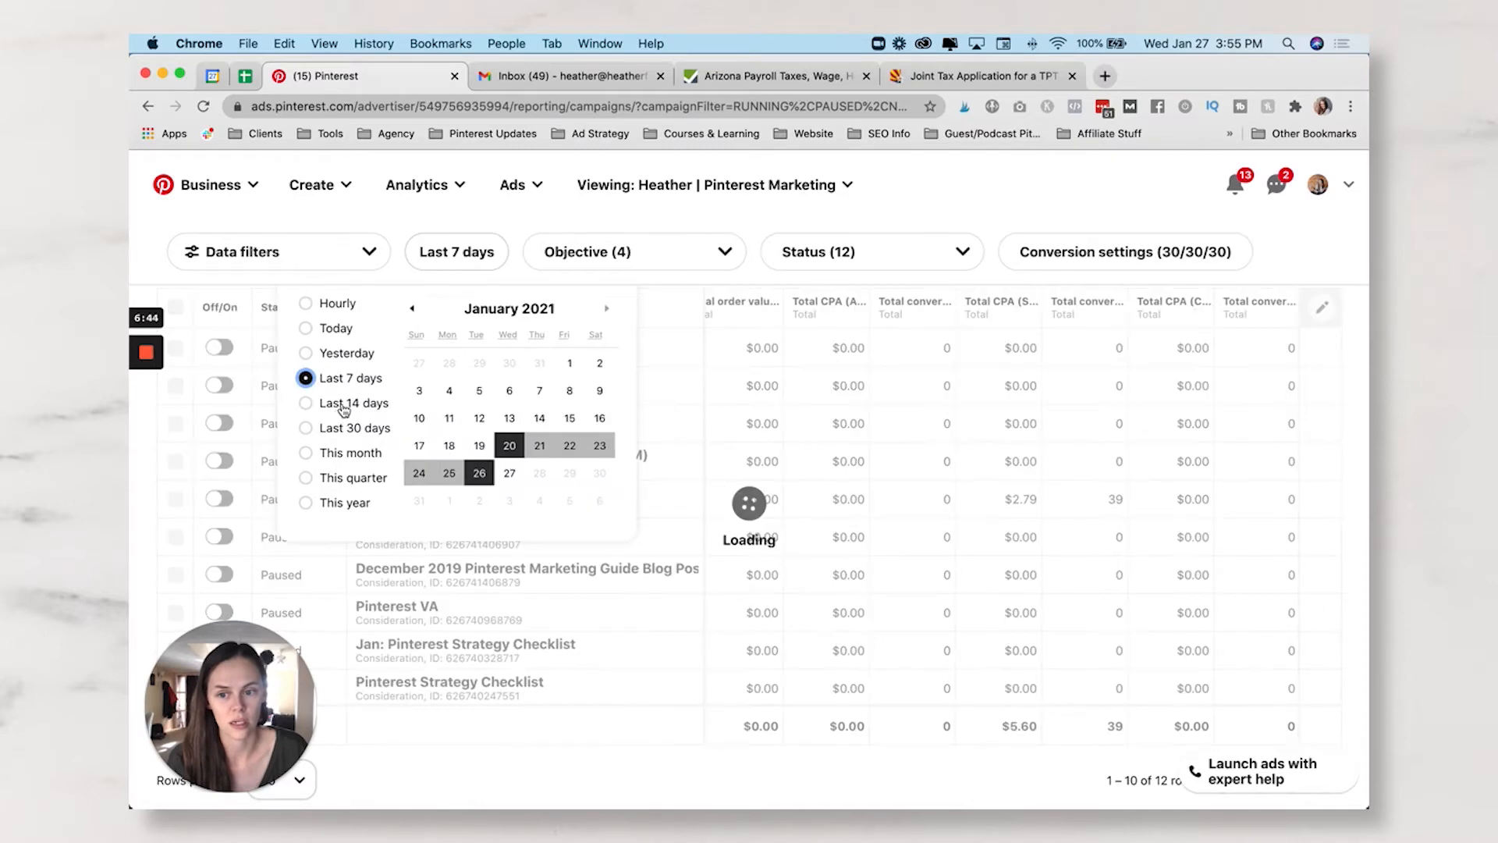
click(1062, 502)
scroll(1064, 504, left, 5)
scroll(1064, 503, left, 5)
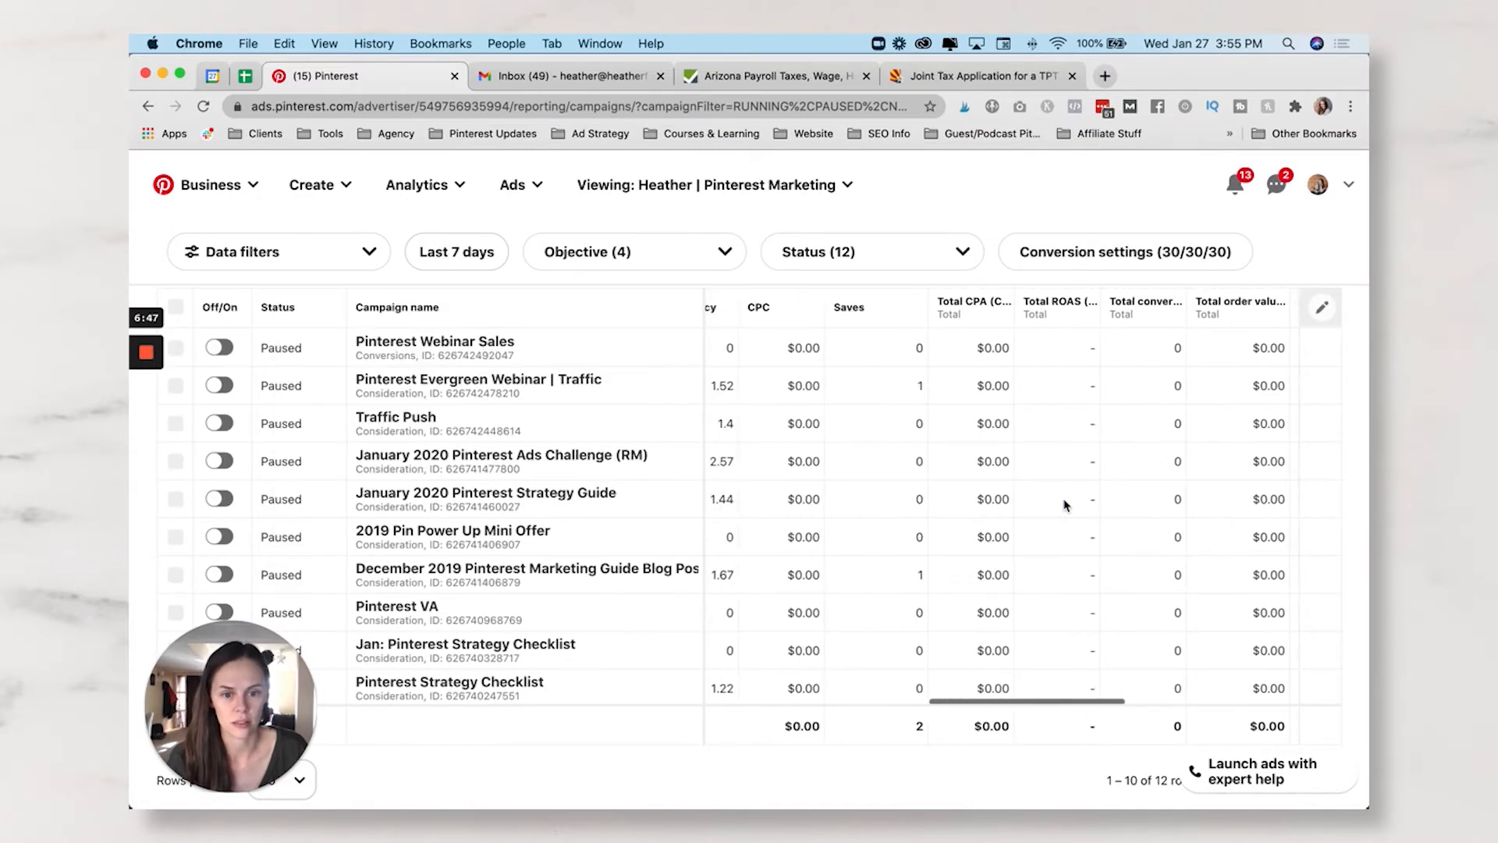
scroll(960, 496, left, 3)
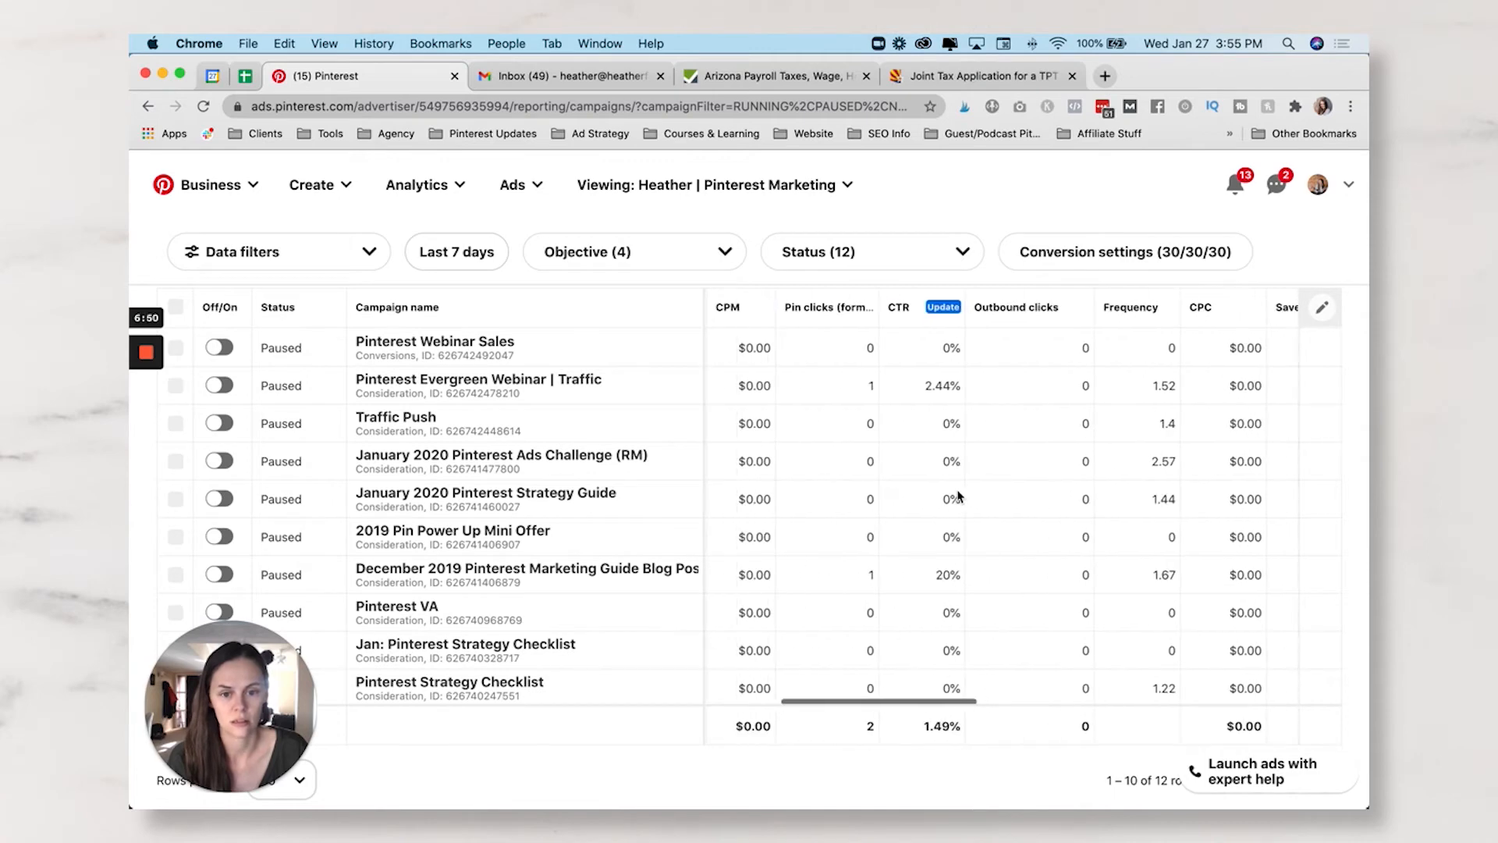
scroll(960, 496, right, 10)
scroll(960, 497, left, 2)
scroll(959, 496, left, 10)
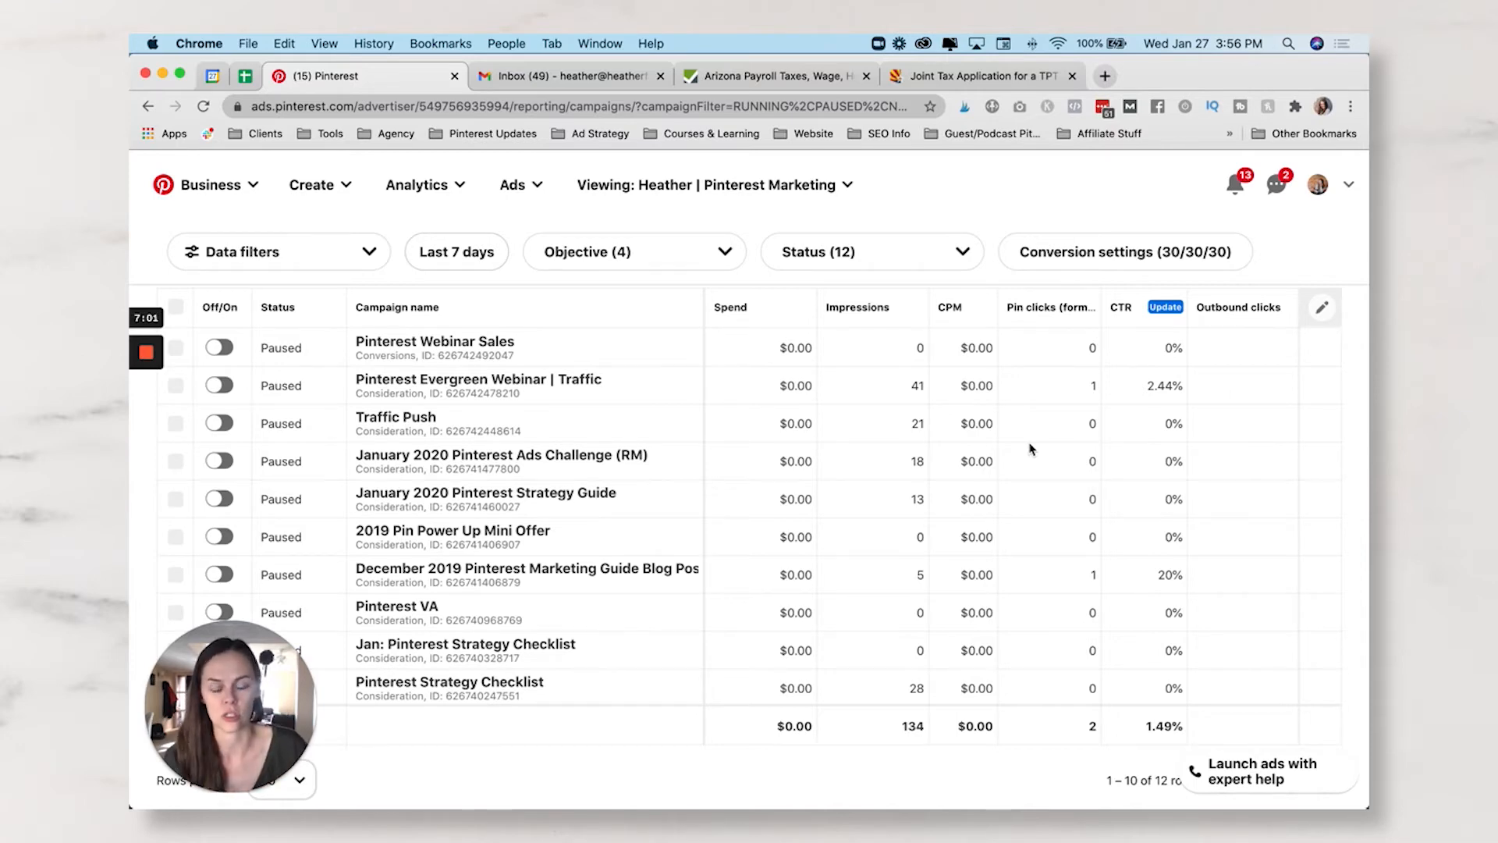
scroll(1048, 584, right, 10)
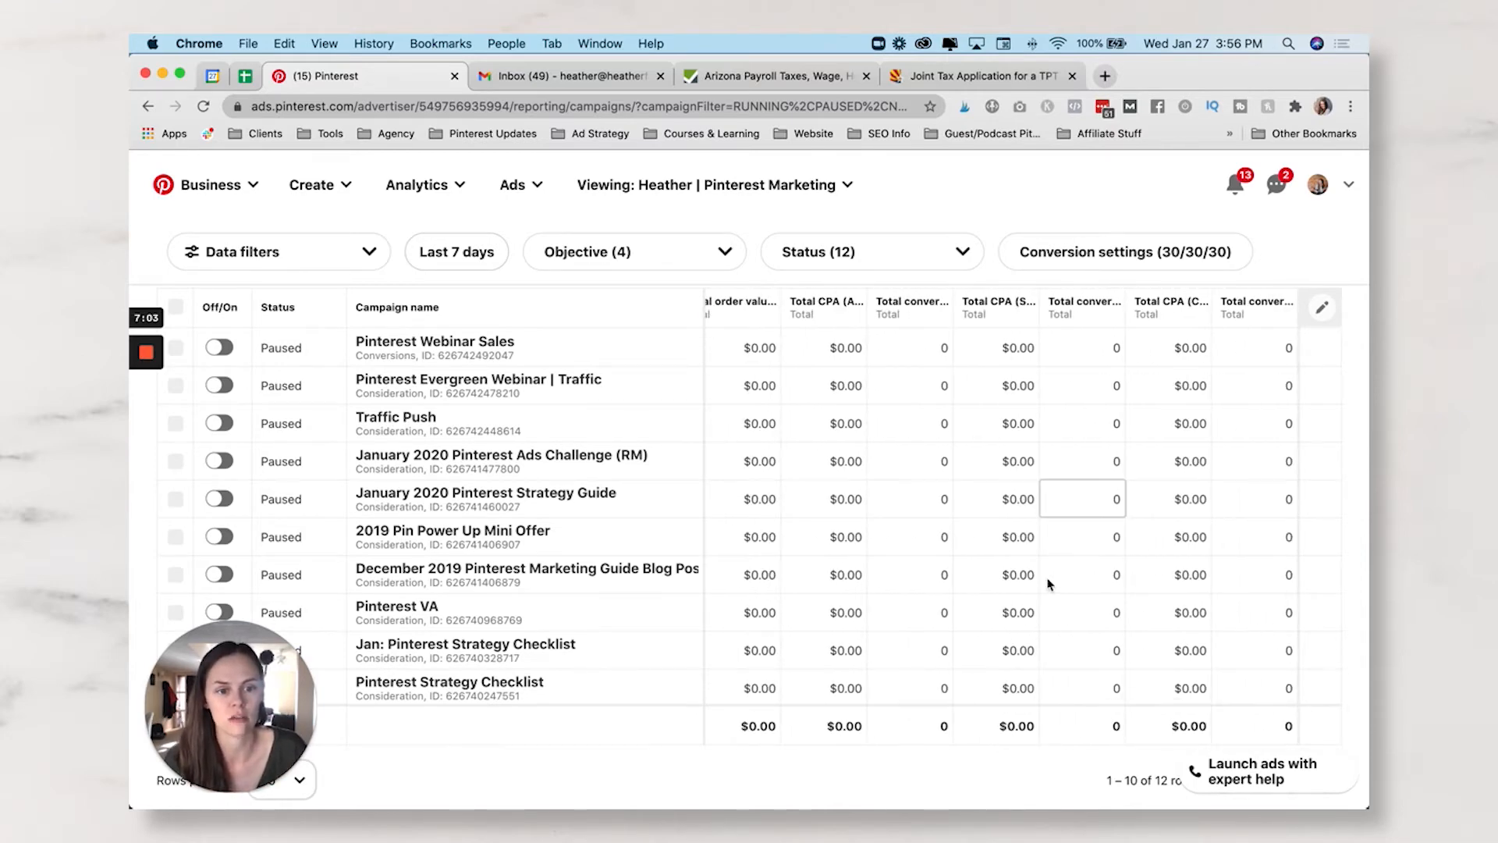
scroll(1048, 584, left, 1)
scroll(1048, 584, right, 1)
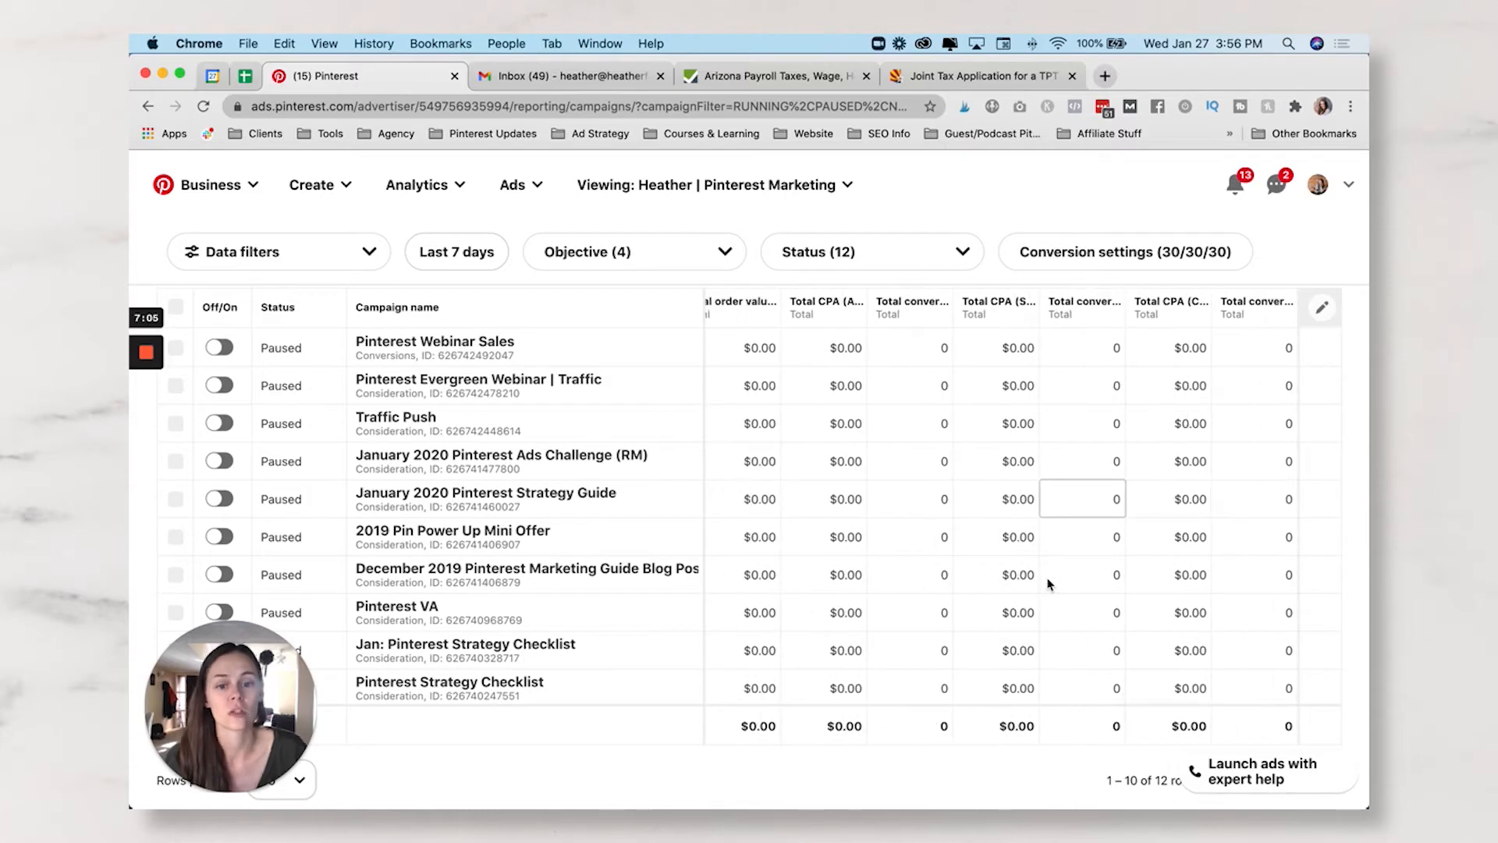
scroll(1048, 583, up, 2)
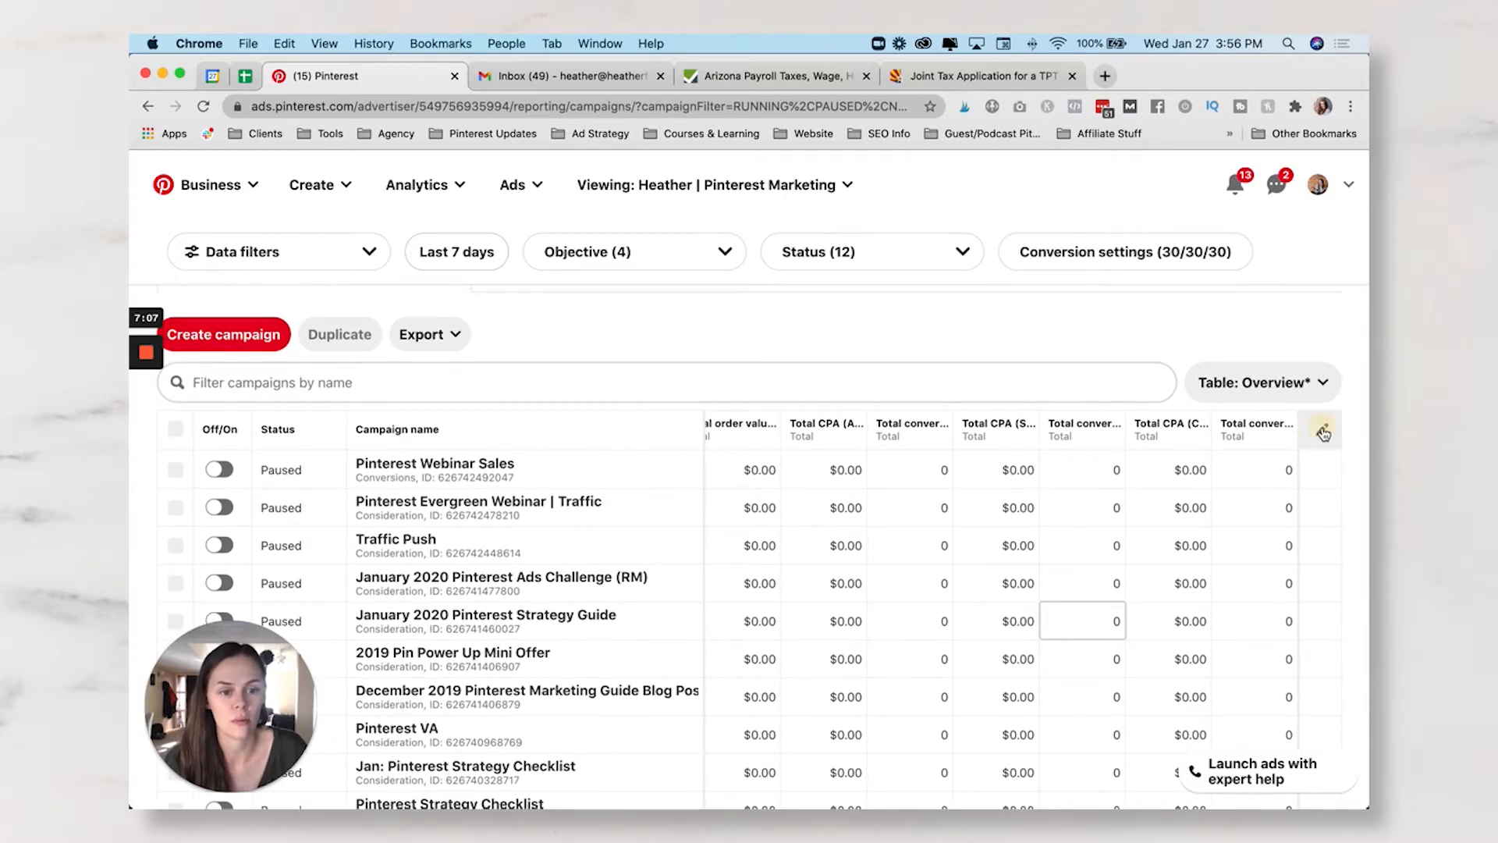
- Choose Save for later in the column editor and focus the custom table name field
click(1321, 432)
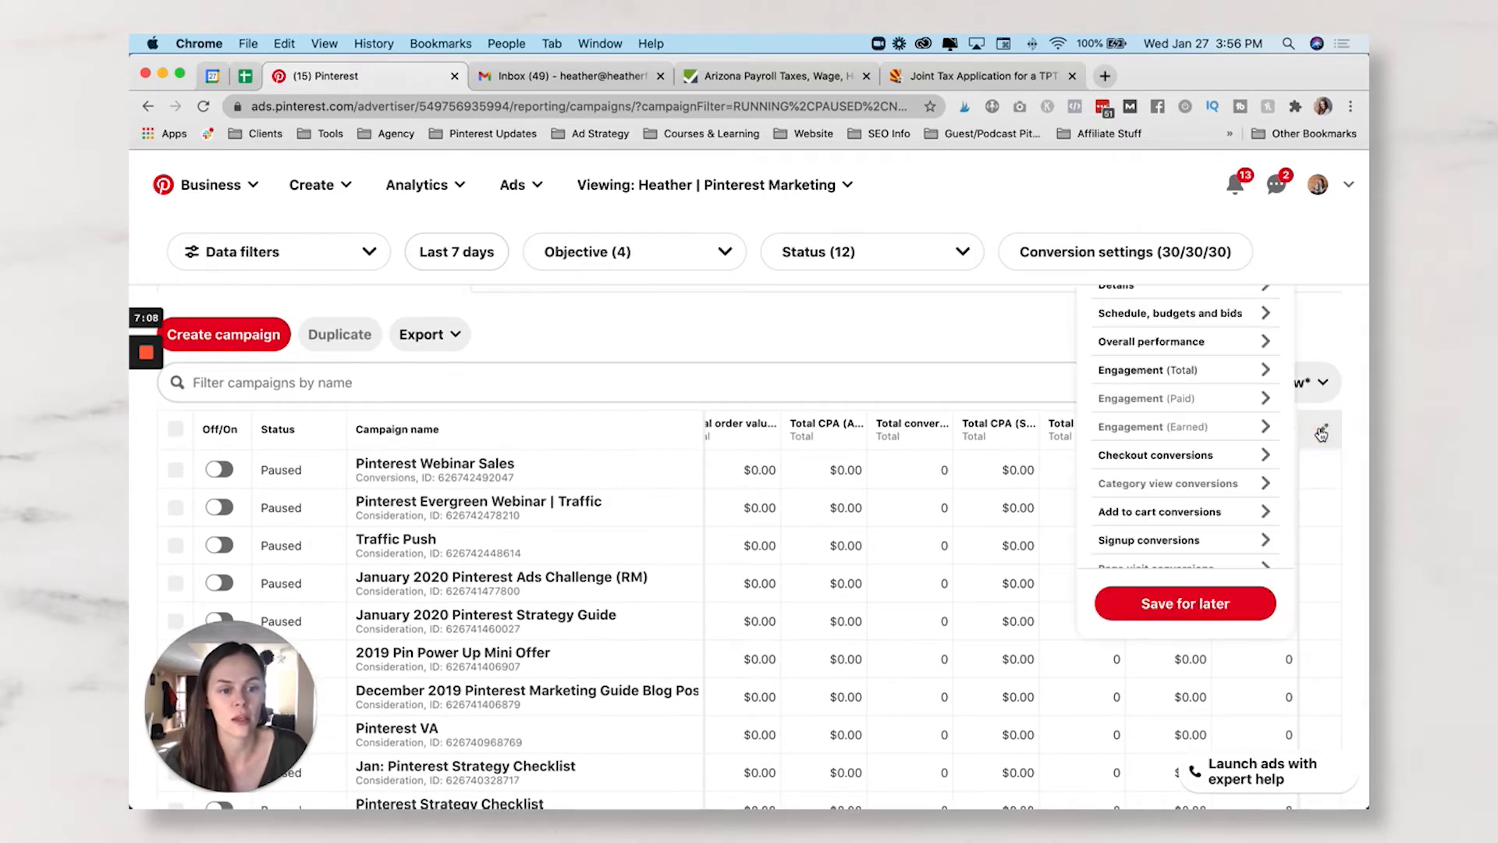
click(1208, 607)
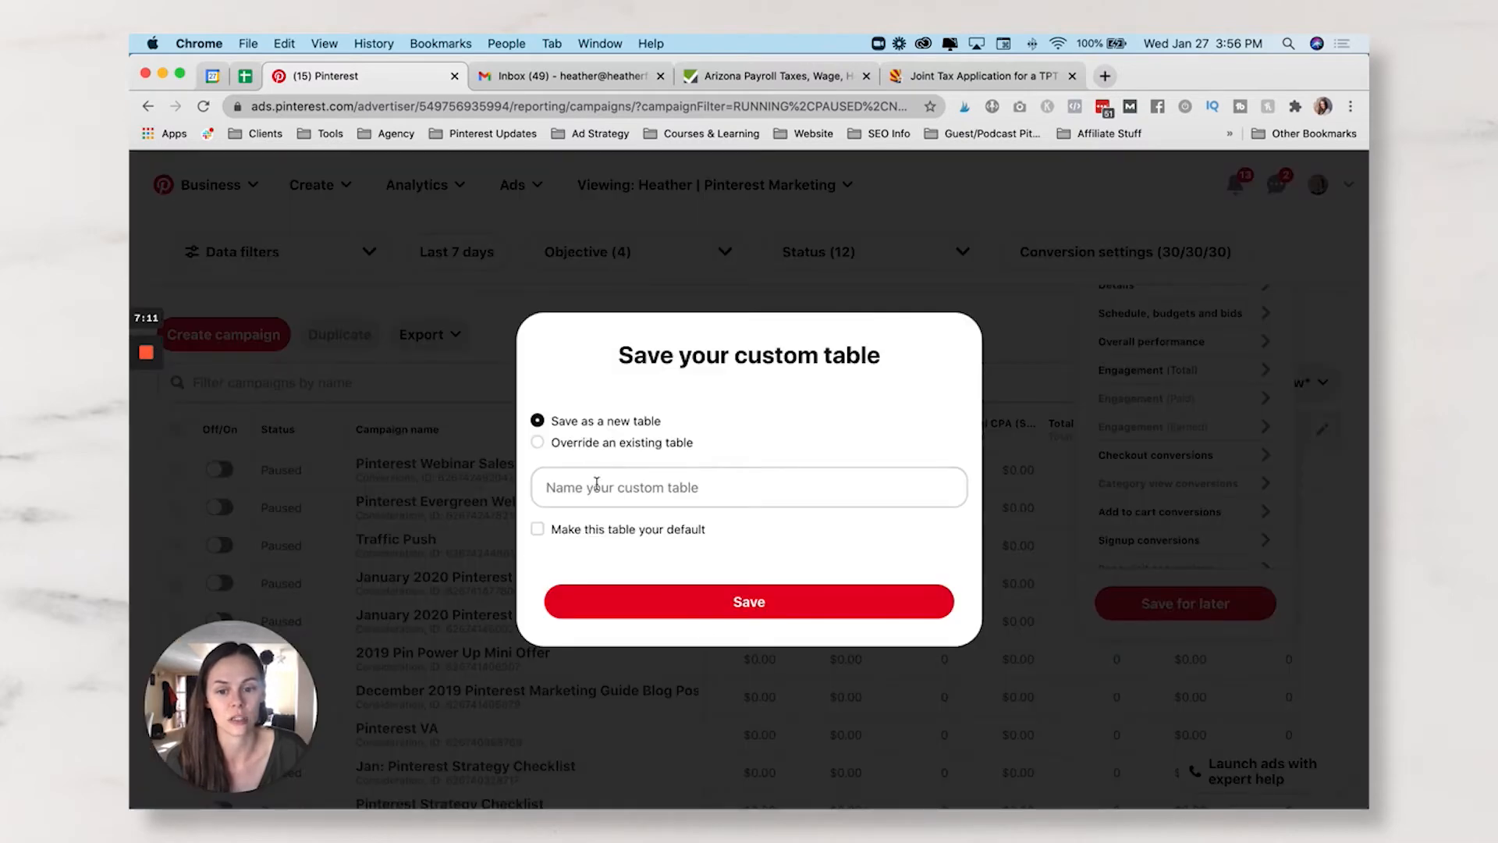
click(594, 489)
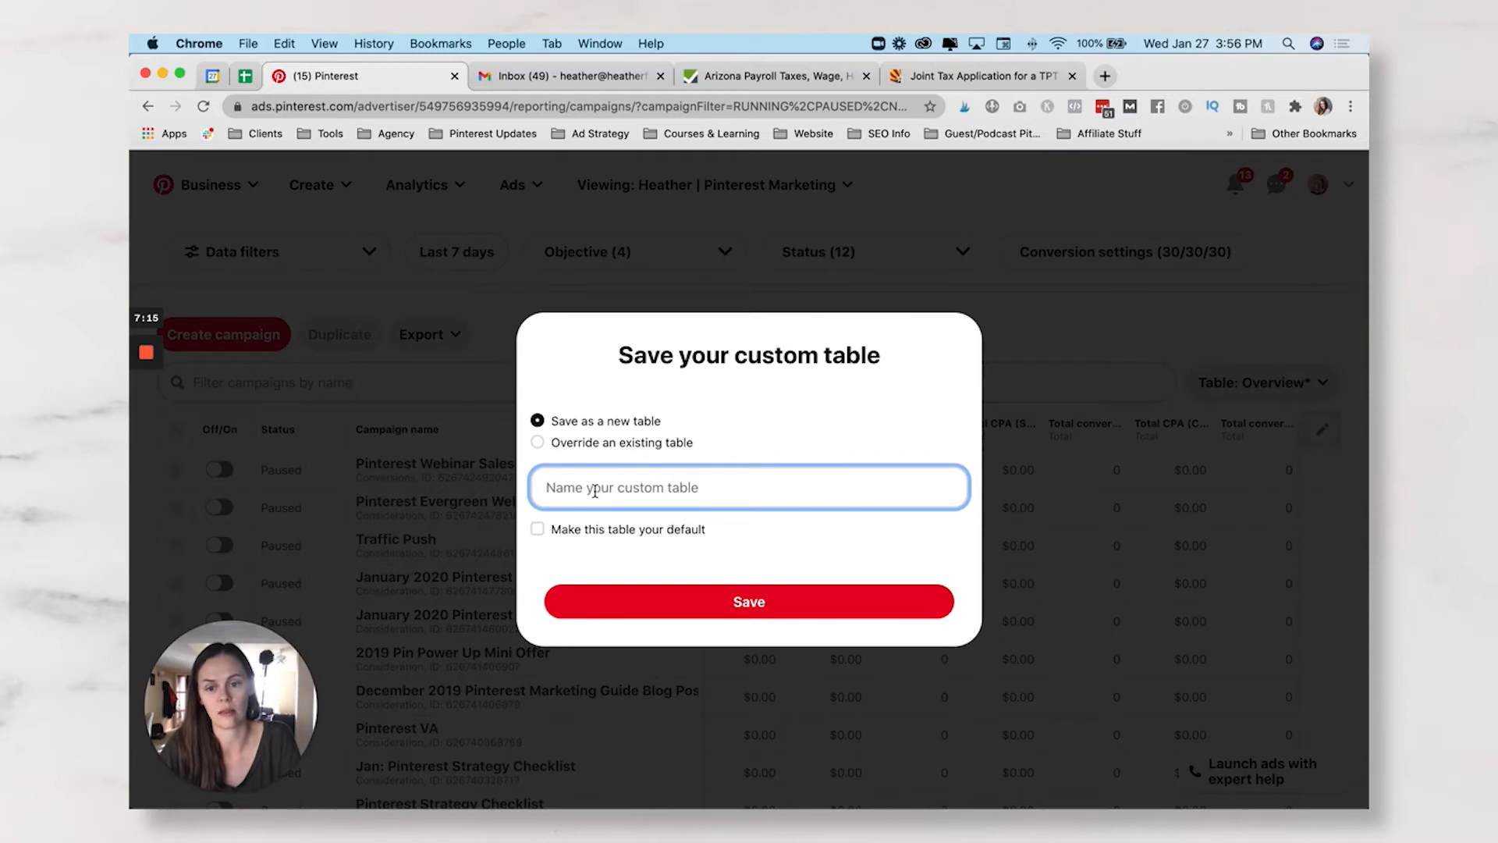
text(c)
key(BackSpace)
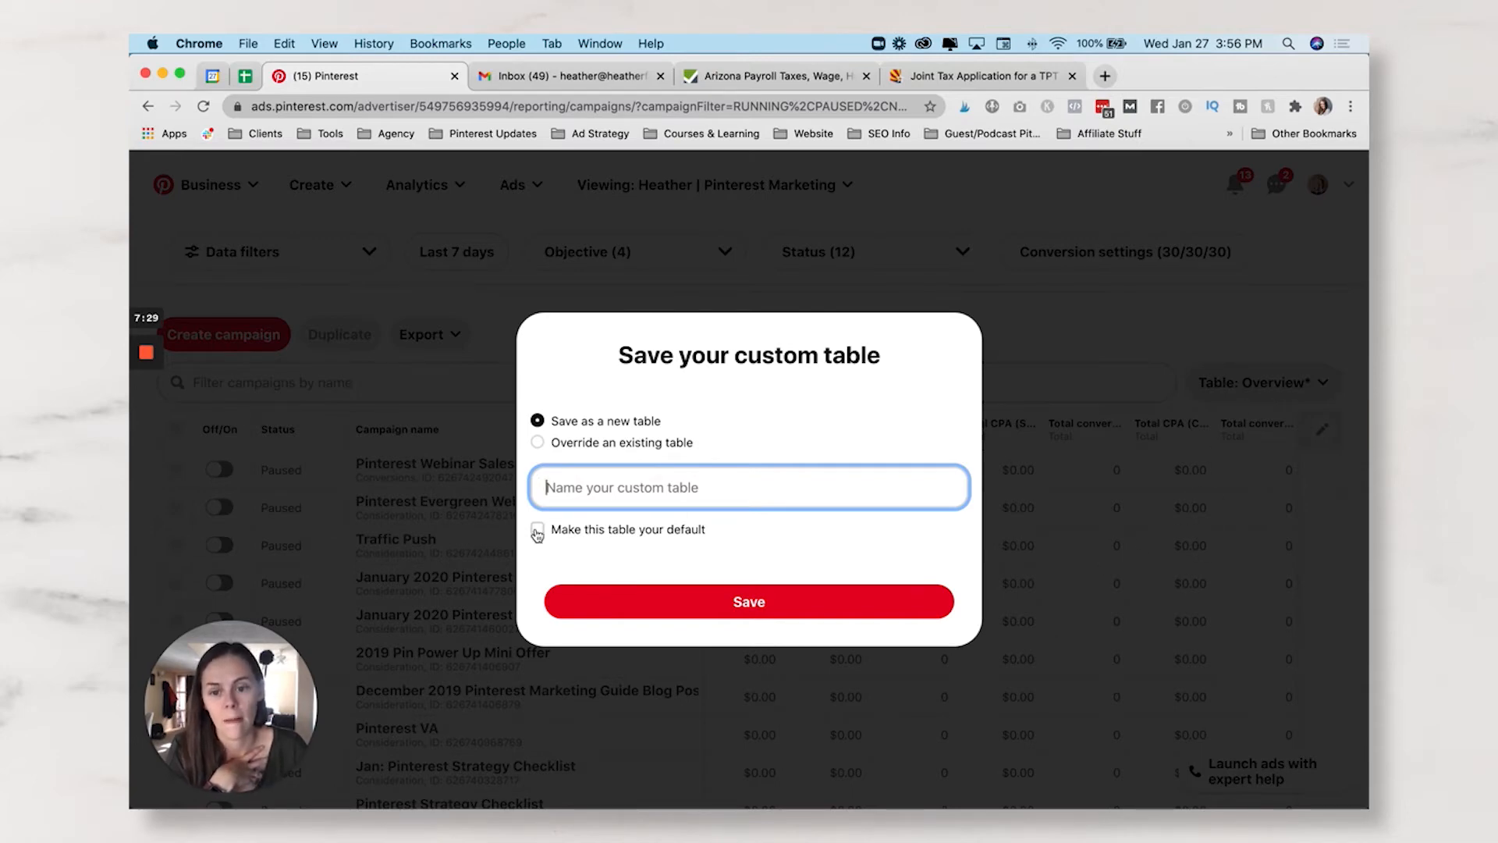
- Dismiss the save dialog and switch the campaigns table to the HFC Table layout
click(1125, 529)
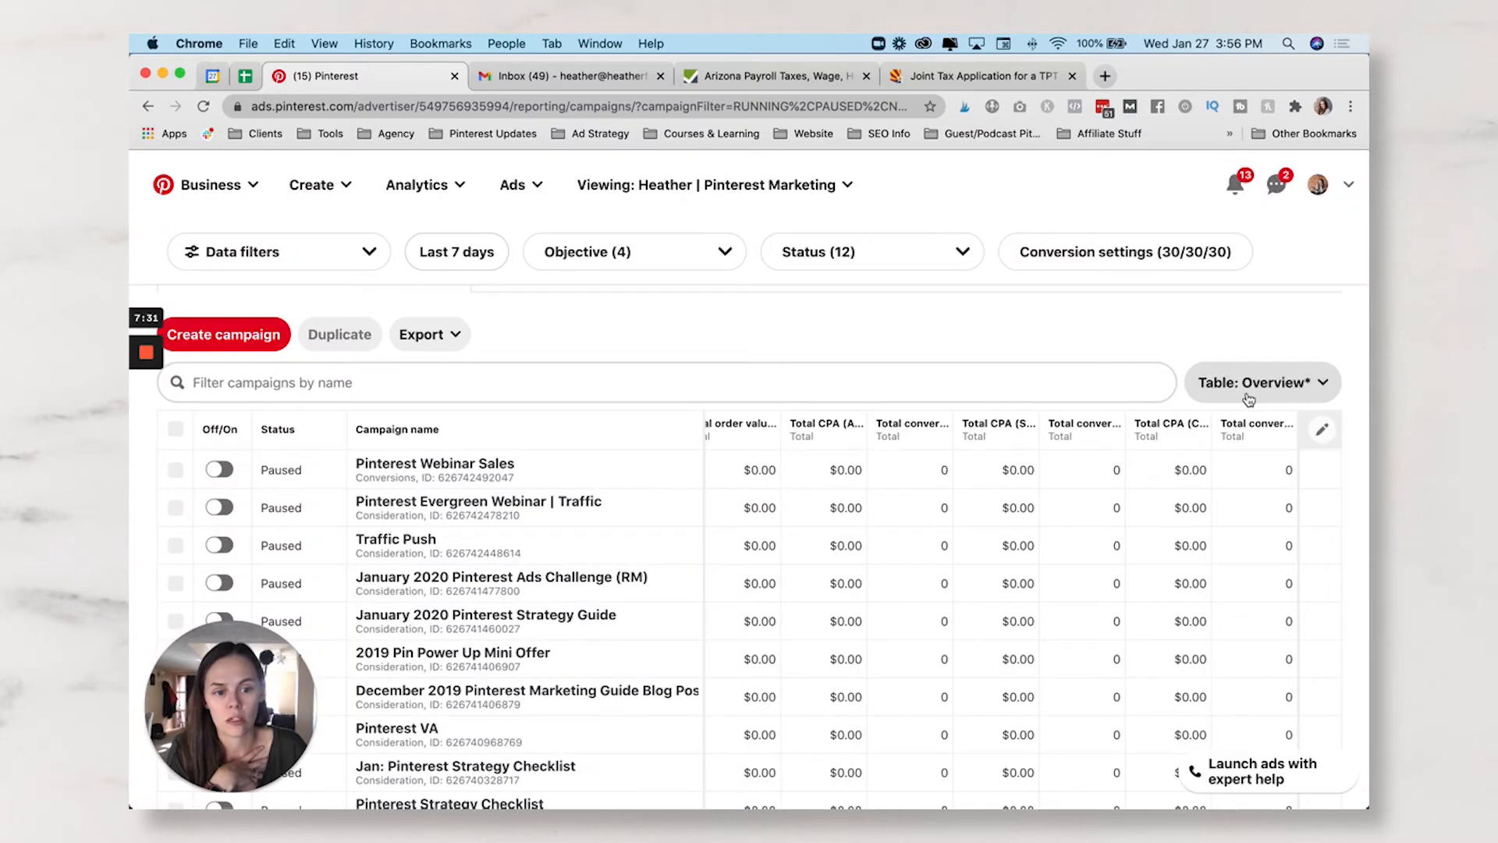
click(1256, 384)
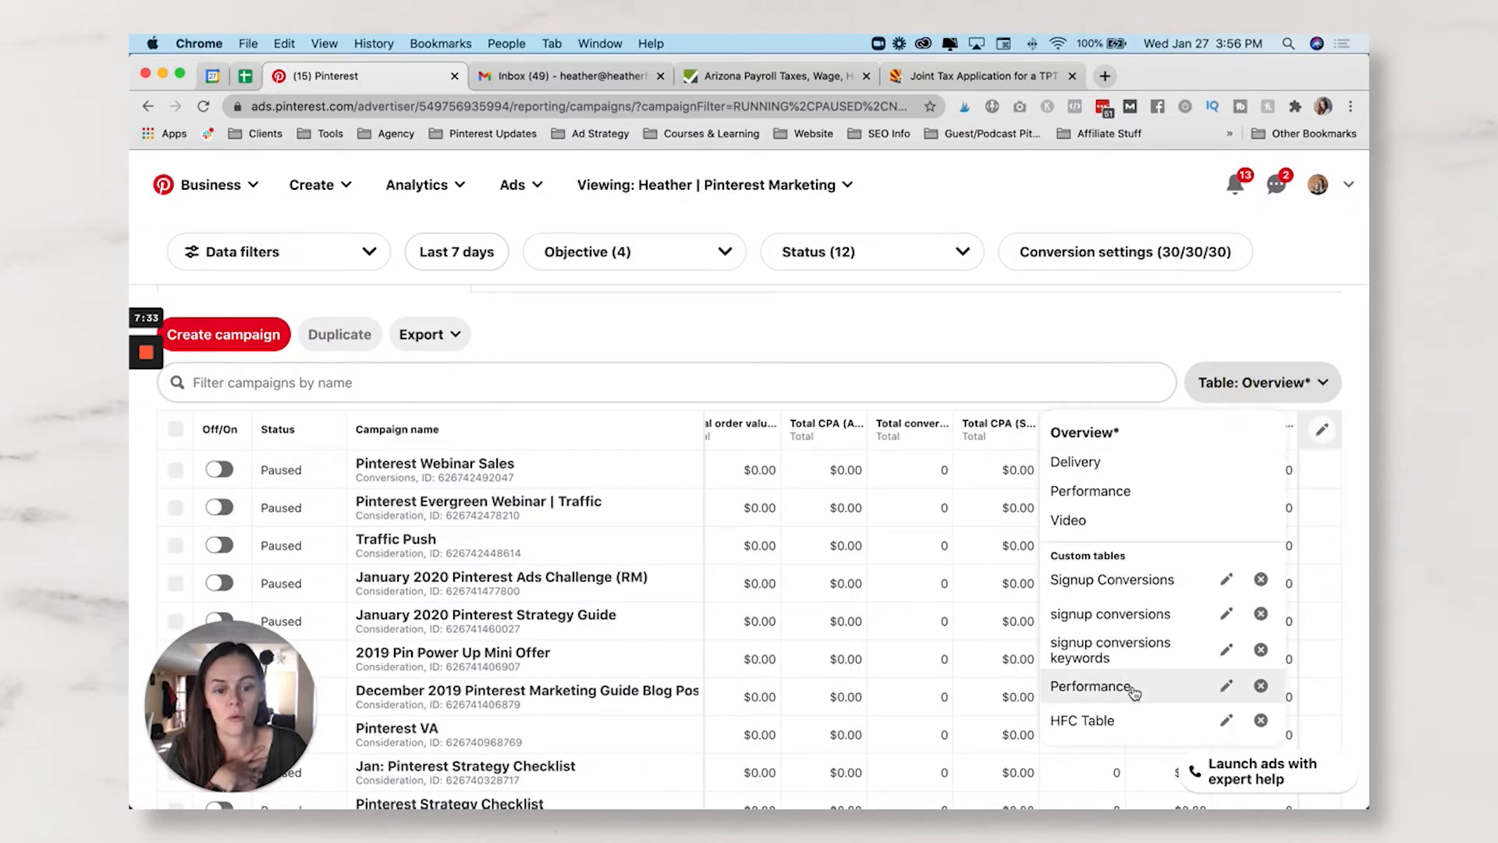
click(1083, 721)
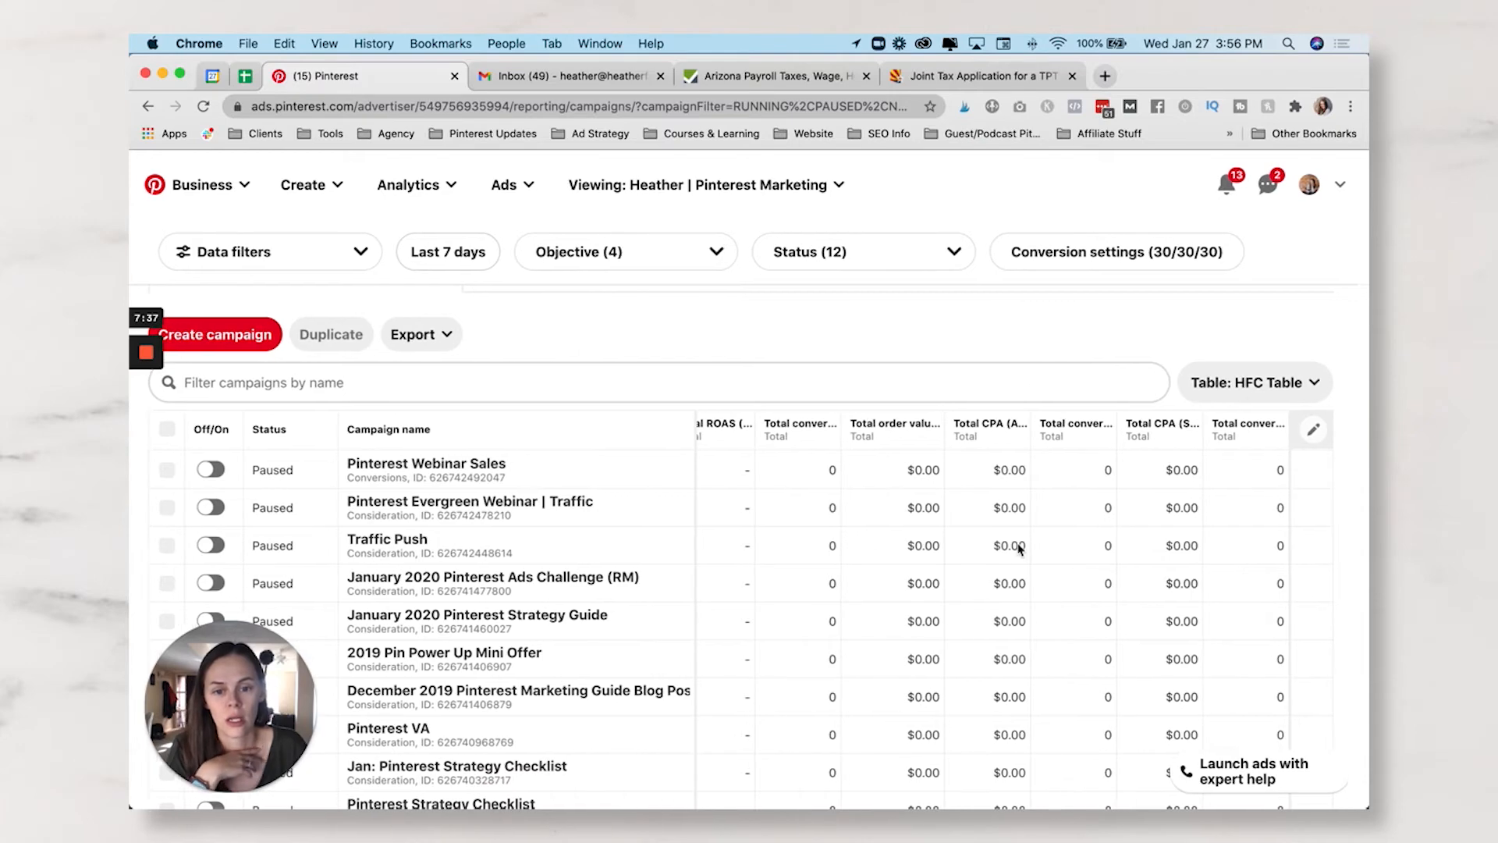
scroll(939, 558, left, 15)
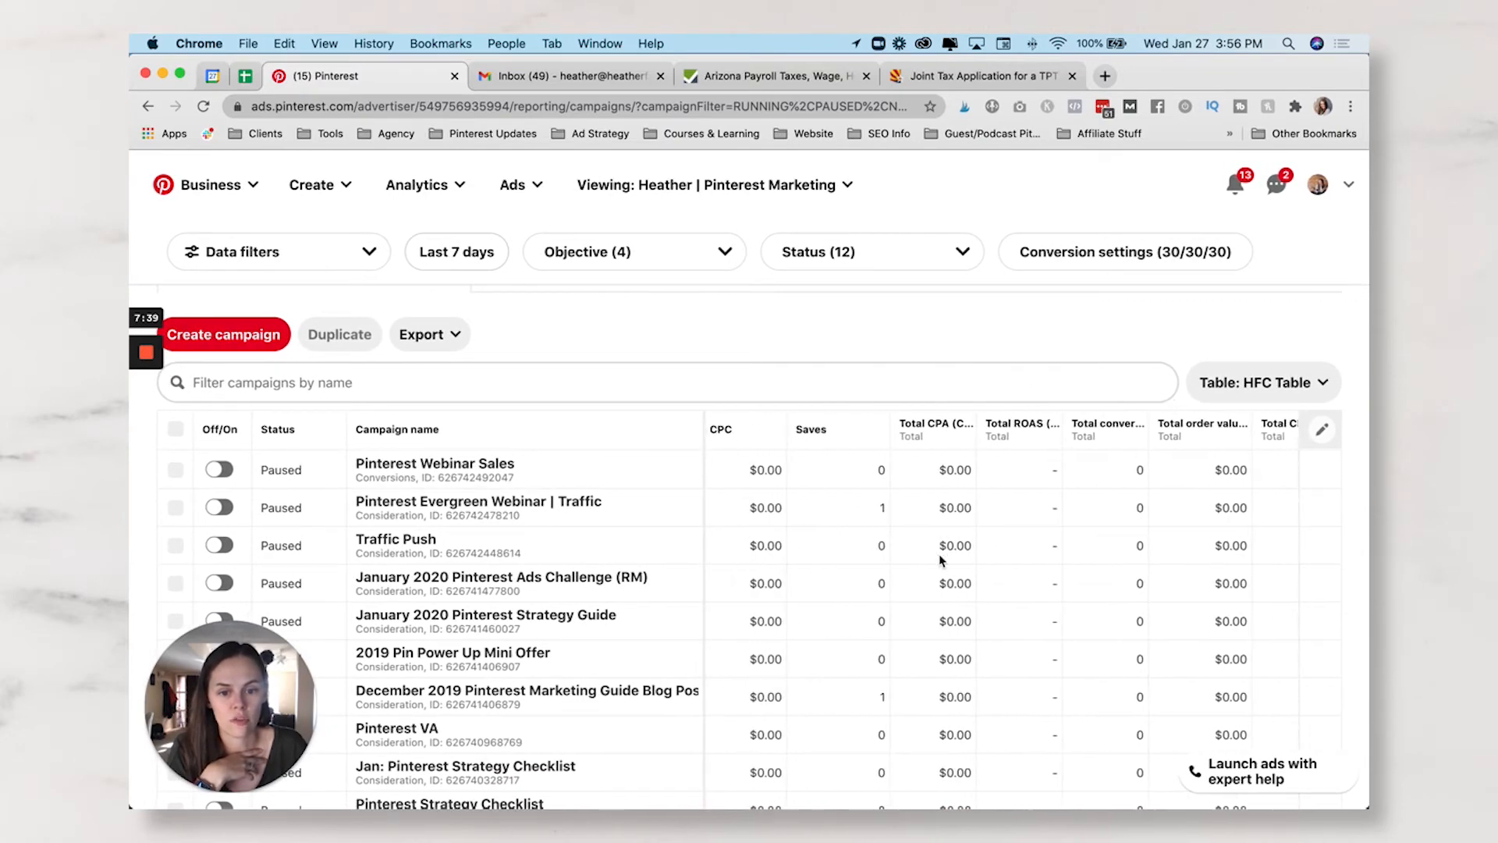
scroll(940, 558, right, 10)
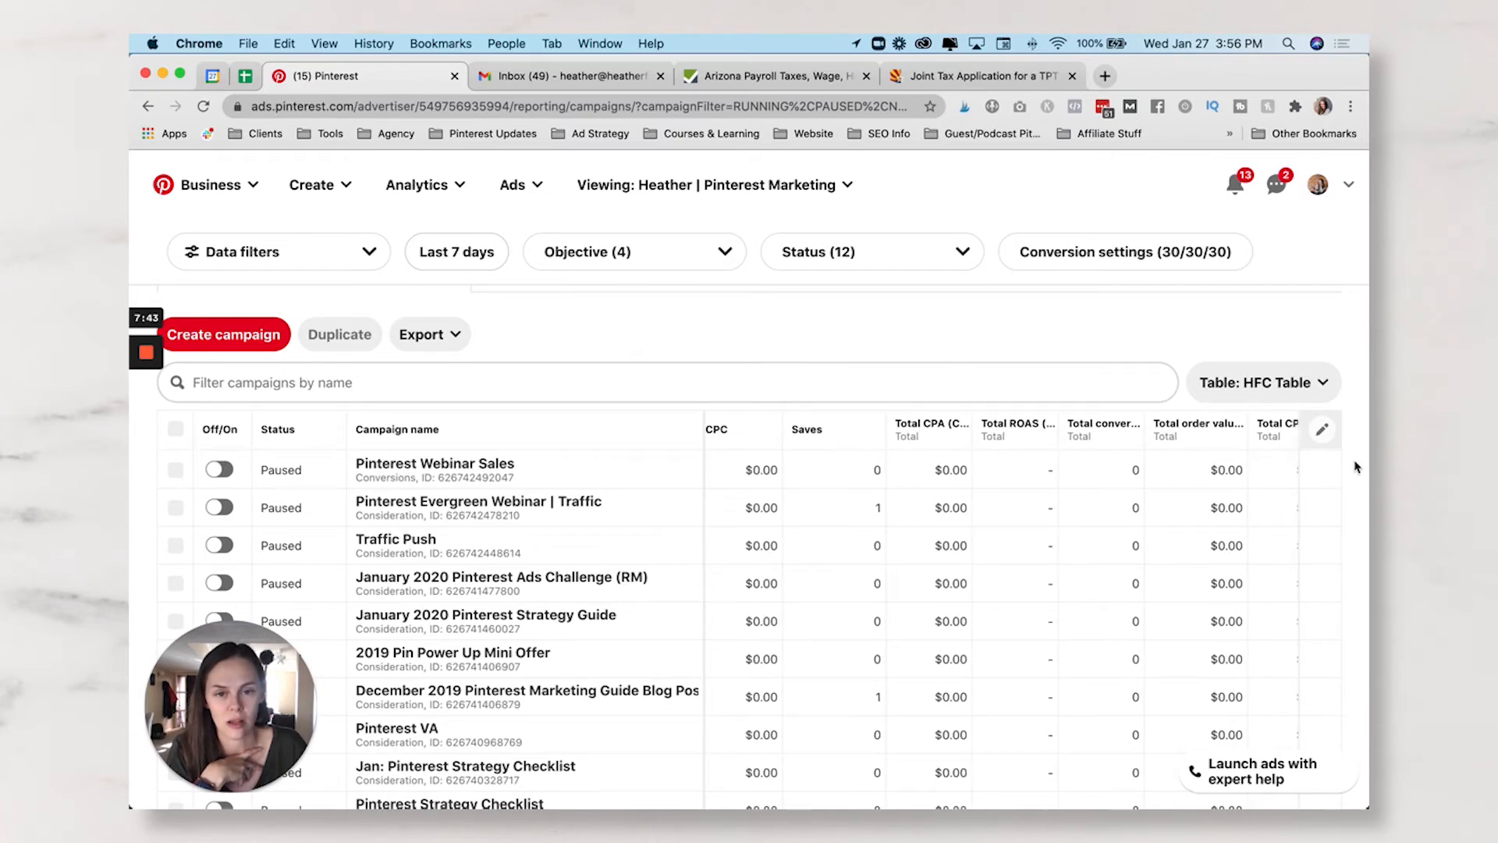
scroll(1236, 519, right, 5)
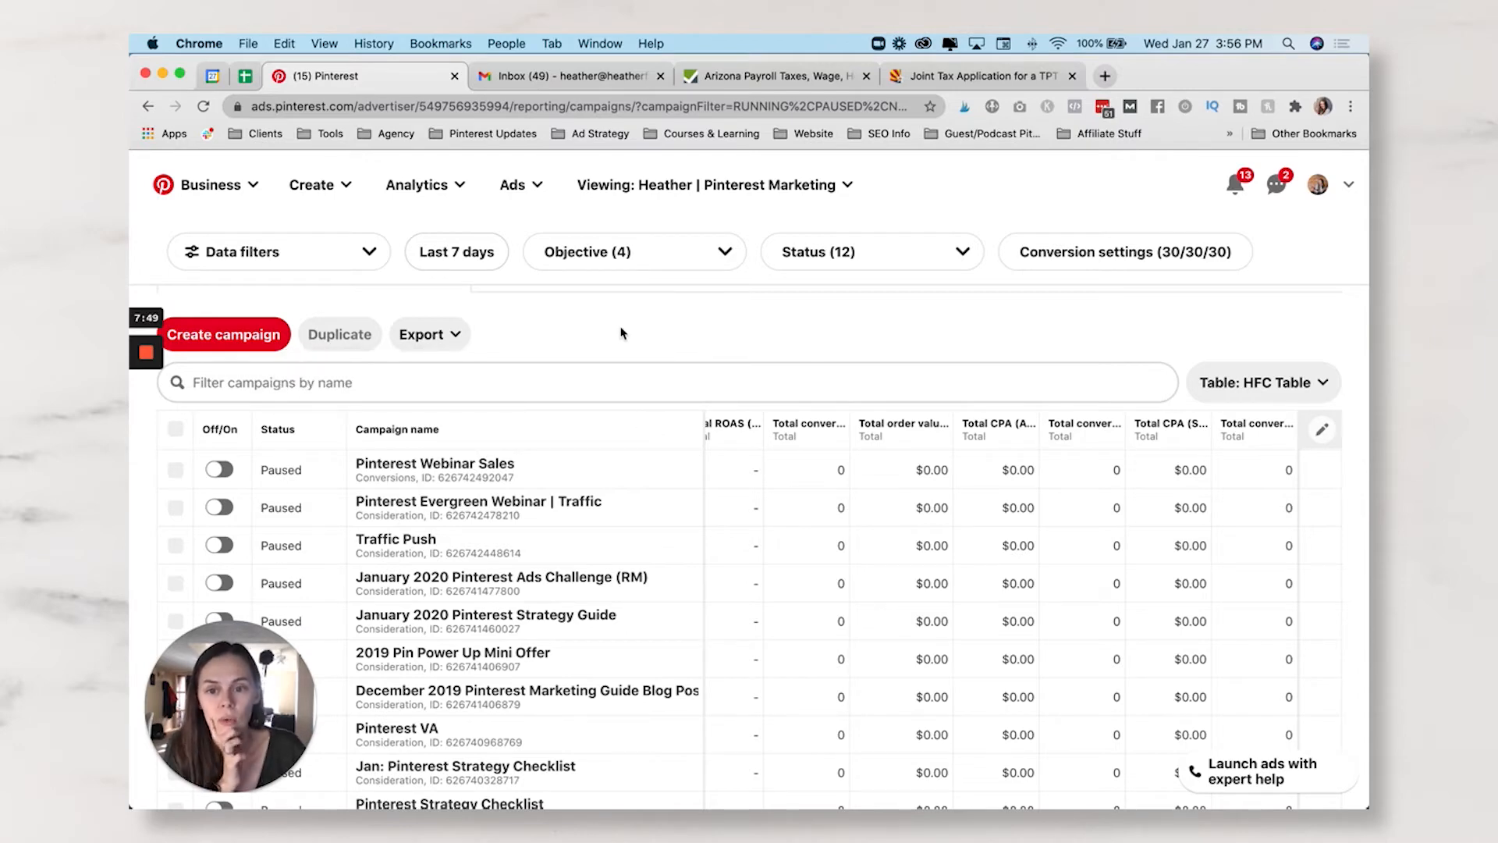
- Start a new custom report from the Custom reports page
click(516, 185)
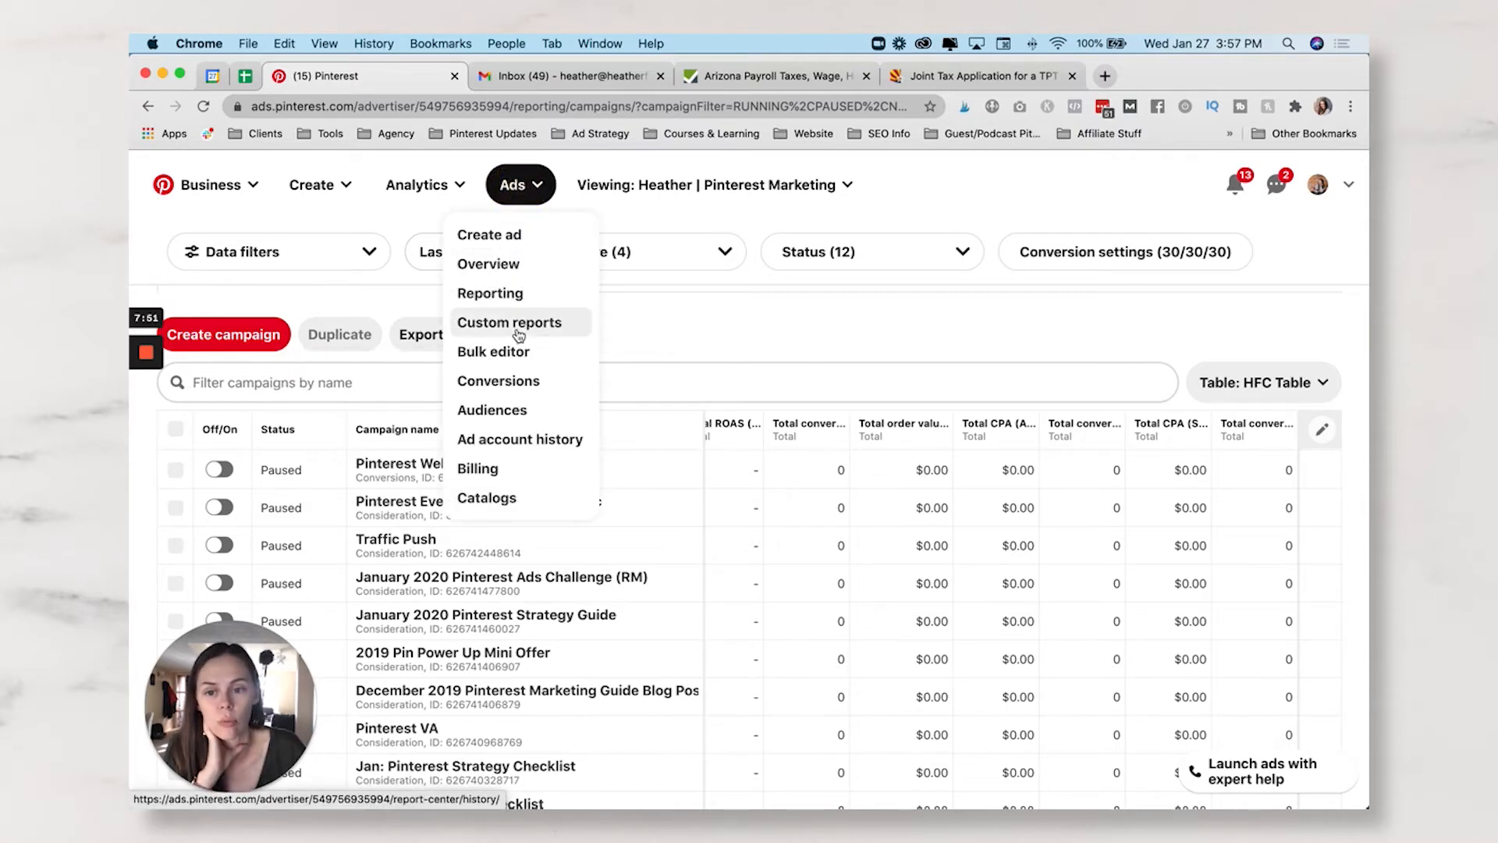
click(547, 327)
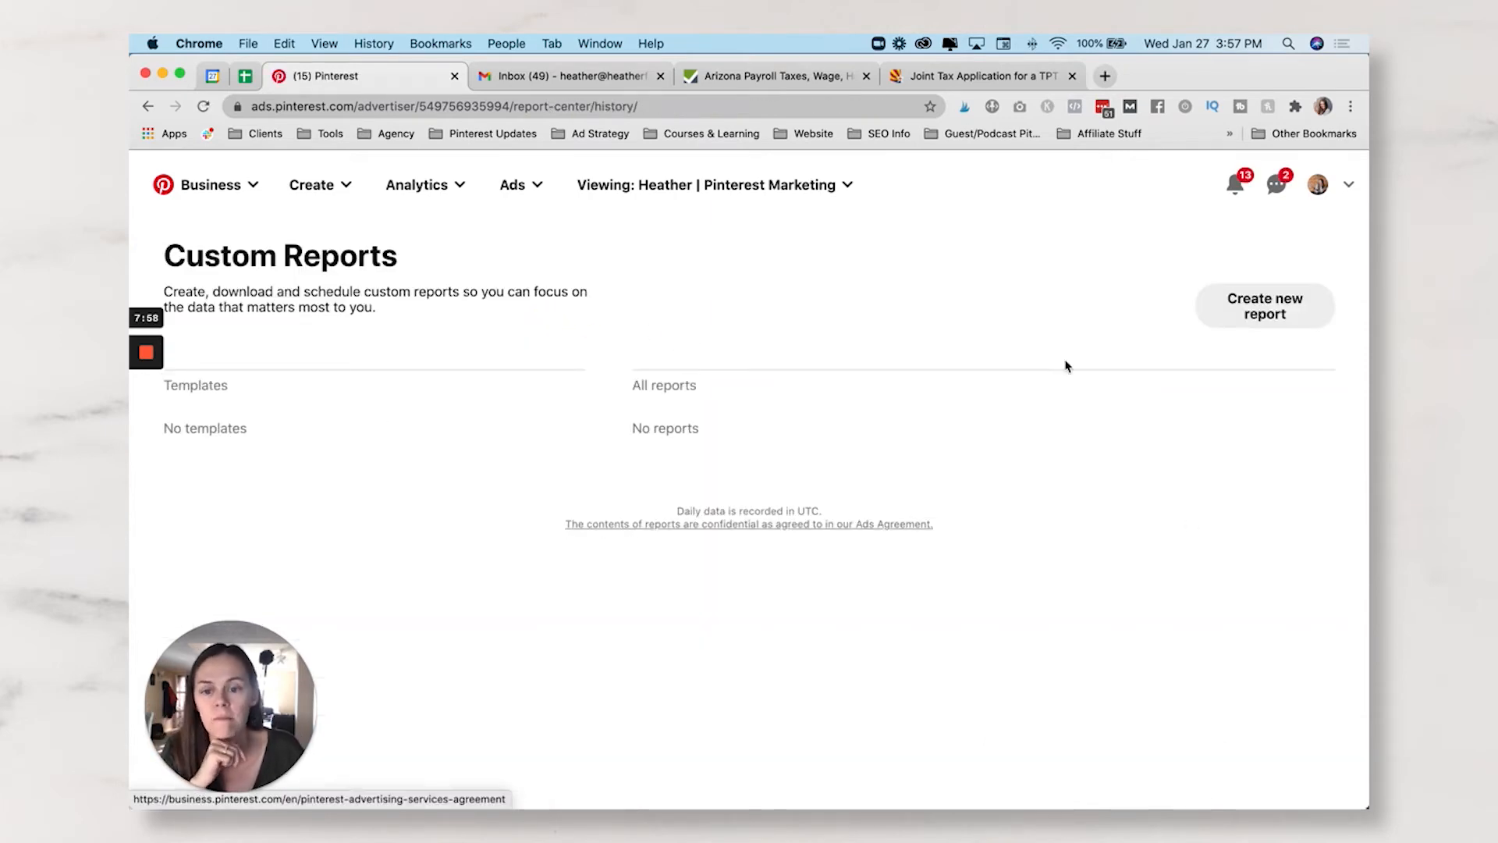
click(1270, 312)
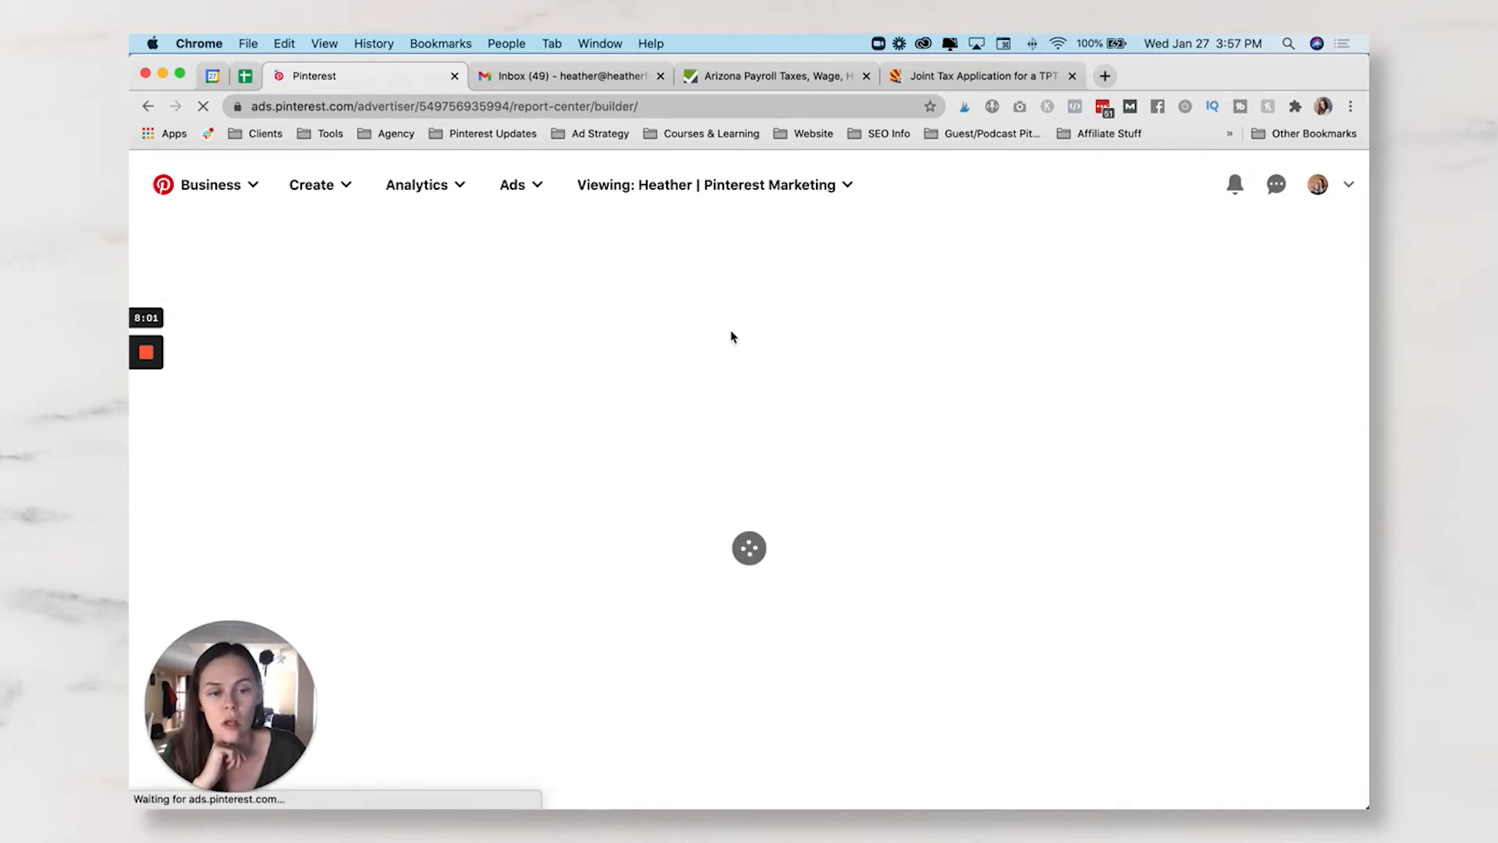
click(689, 396)
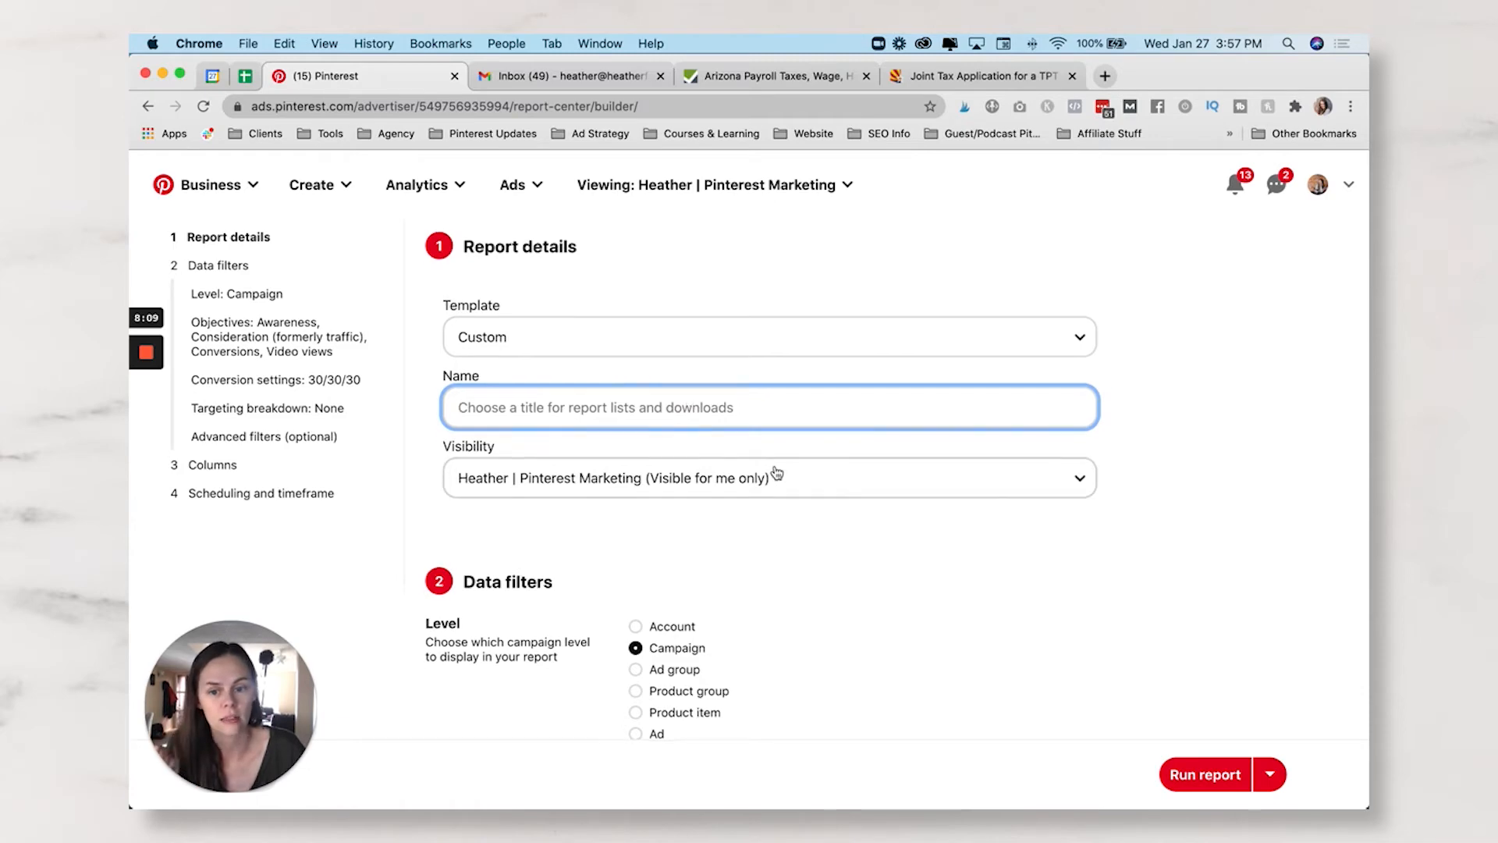
scroll(776, 468, down, 5)
scroll(819, 476, down, 5)
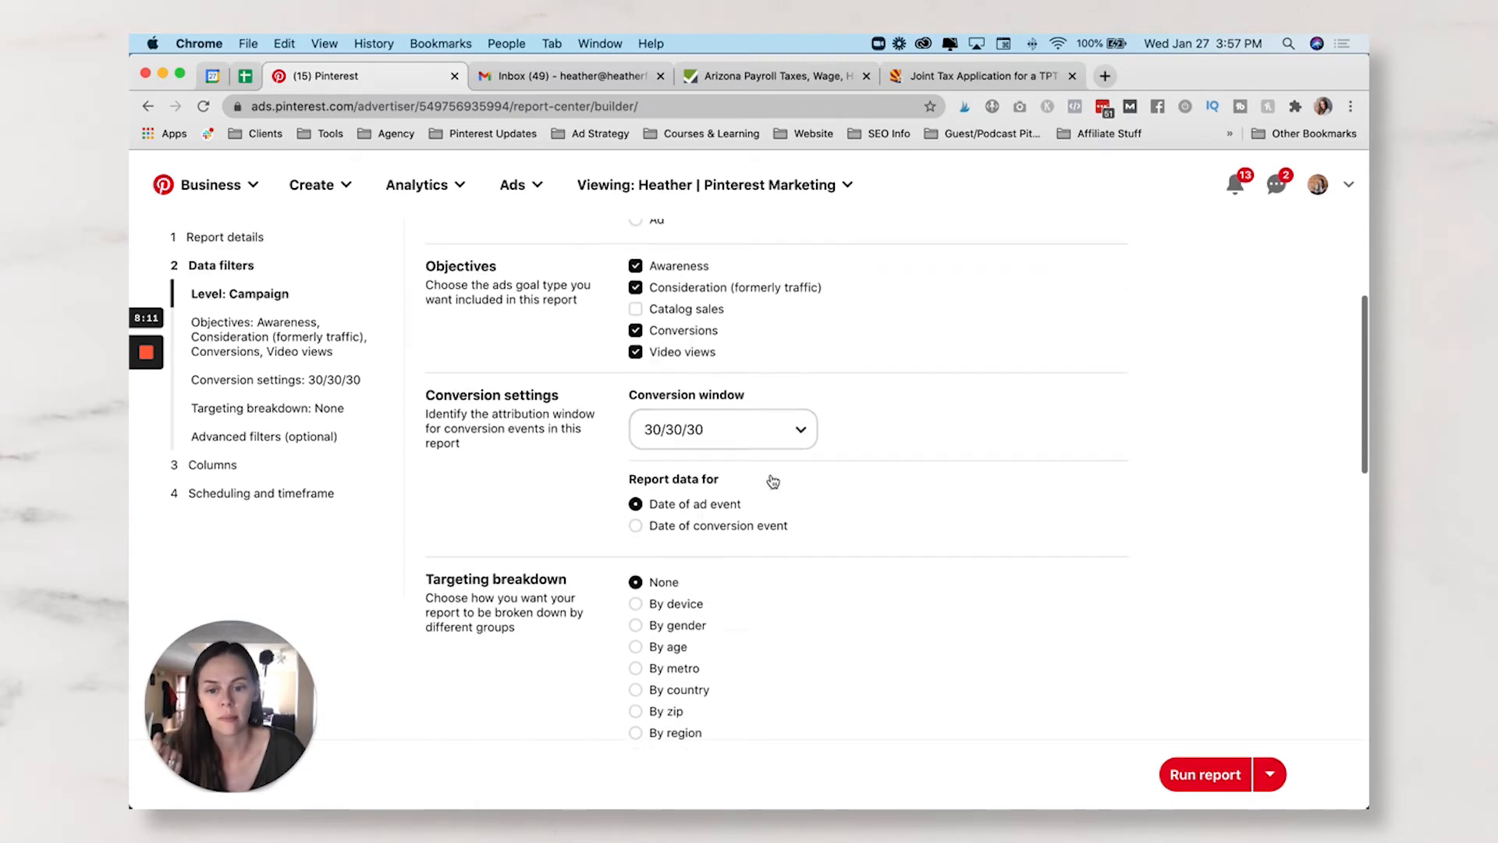
scroll(780, 468, up, 1)
scroll(568, 528, down, 8)
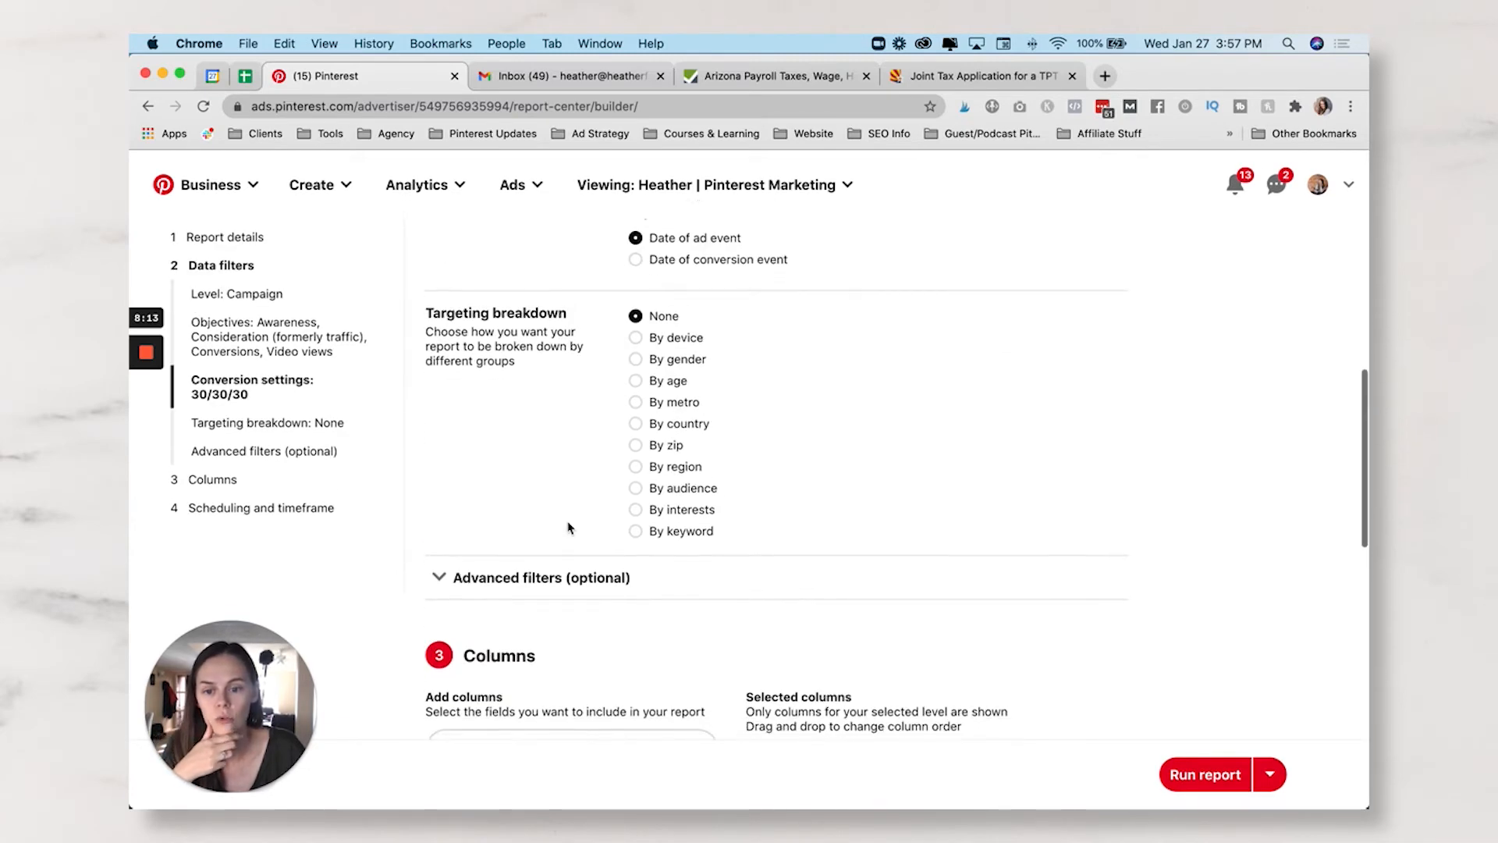
scroll(468, 546, up, 2)
- Add a Campaign name 'contains' advanced filter row, then return to campaign reporting
click(440, 670)
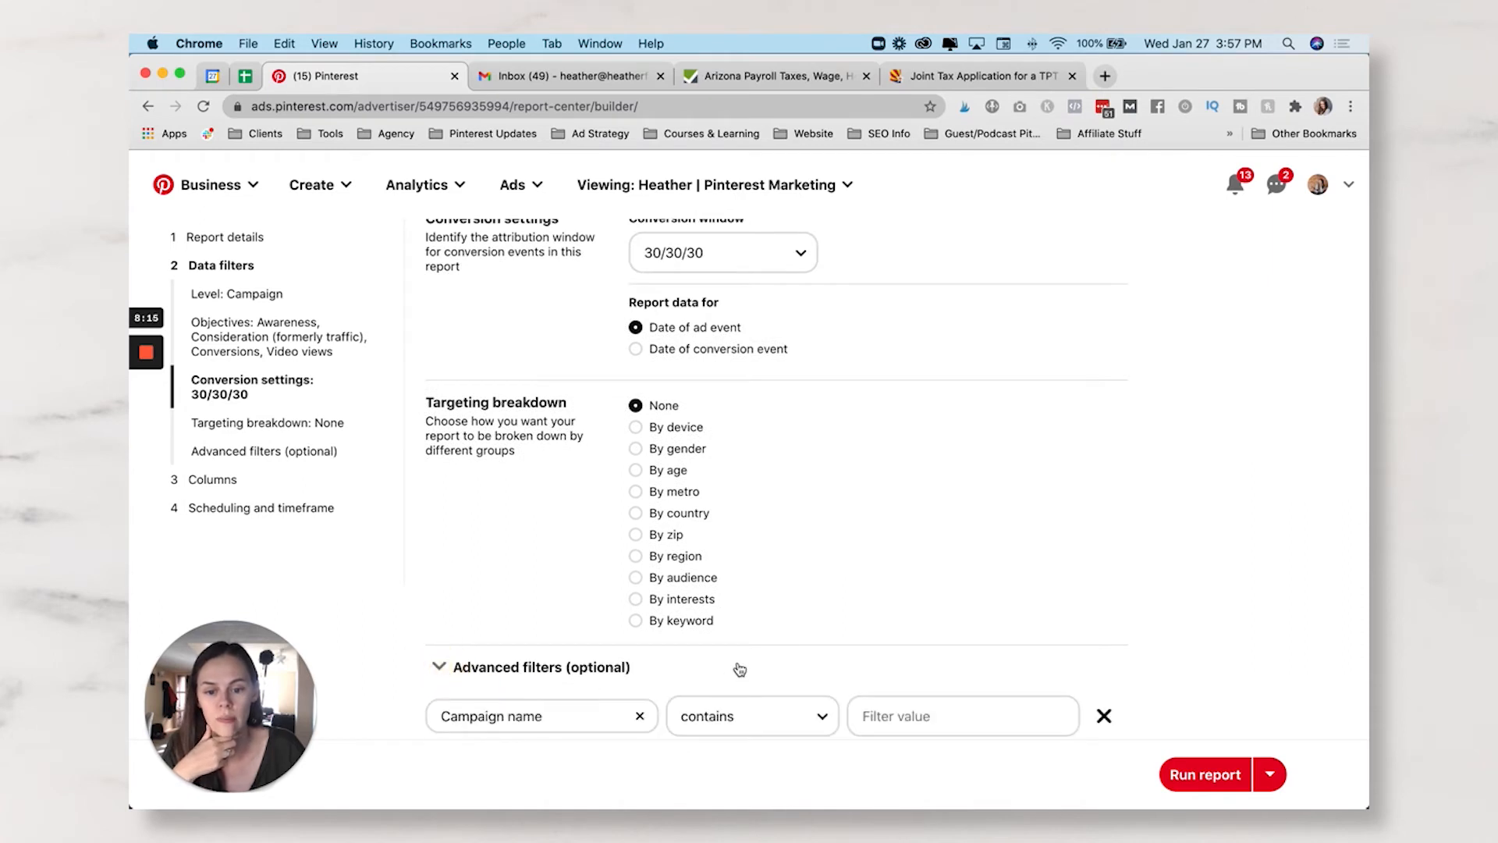
scroll(735, 669, down, 3)
click(563, 548)
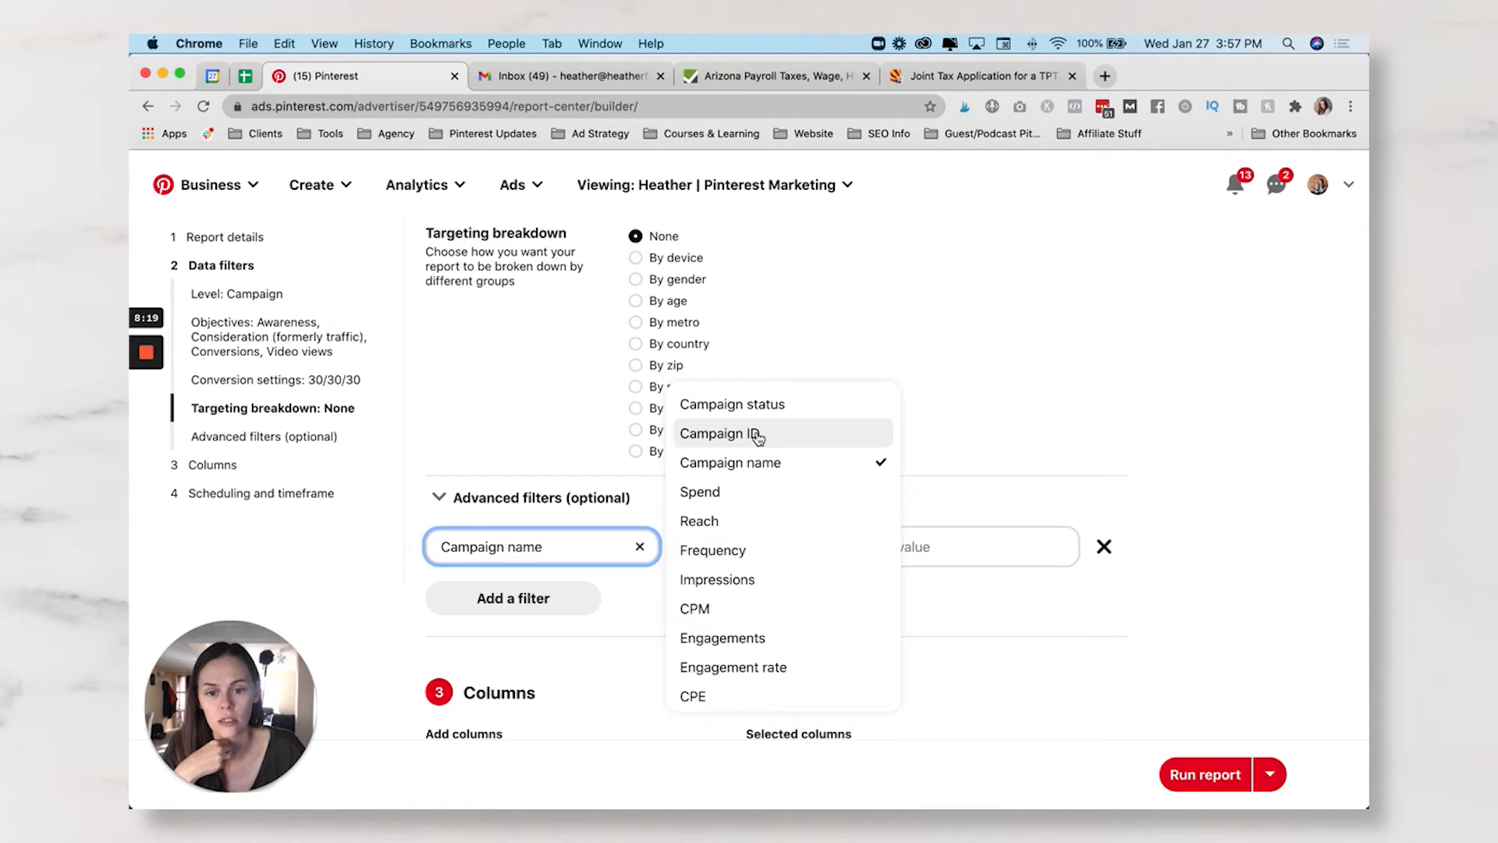
click(950, 495)
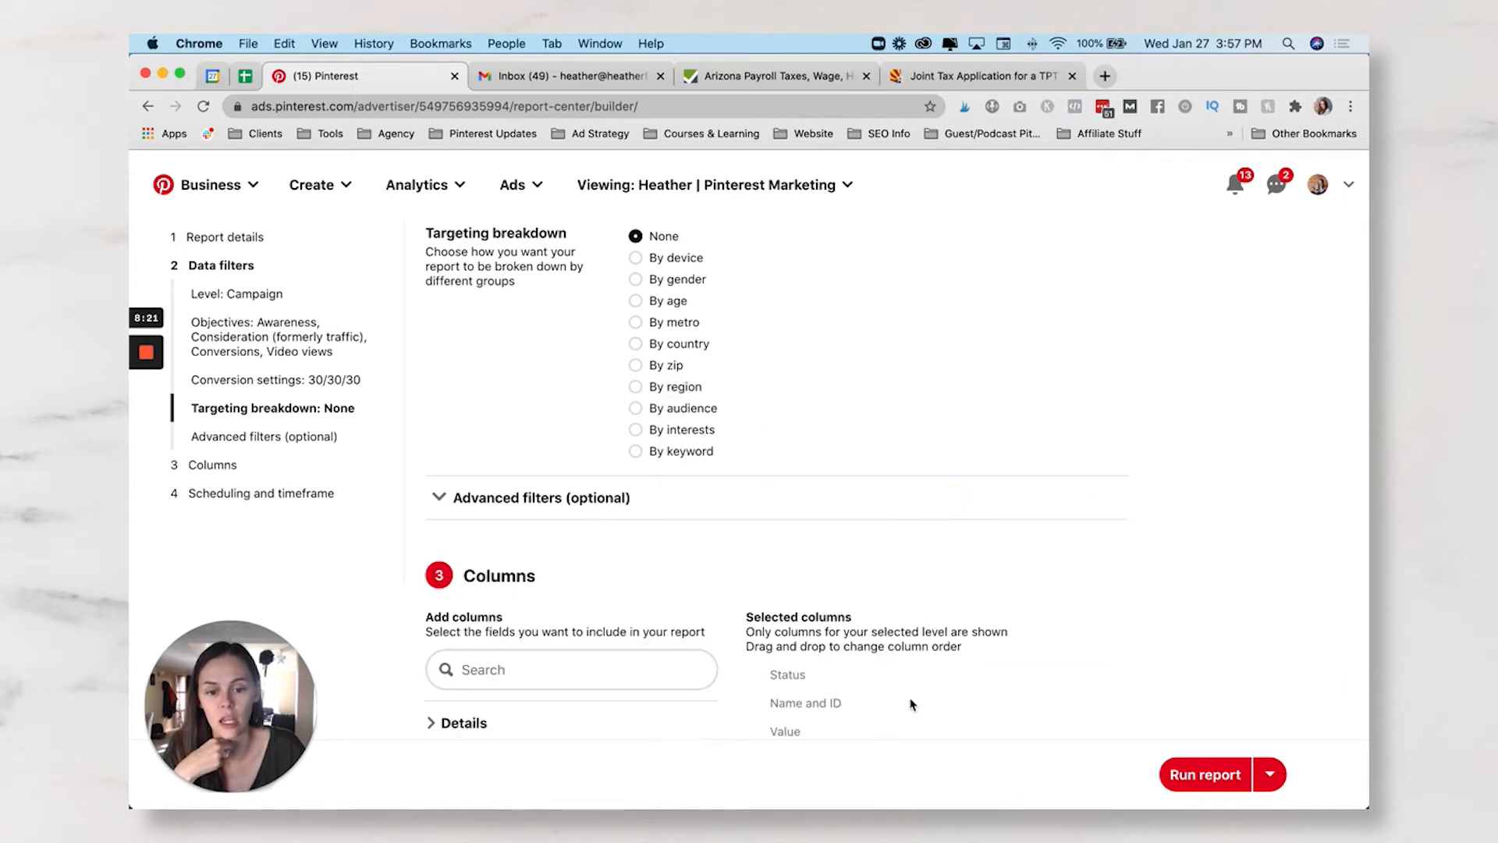
click(513, 498)
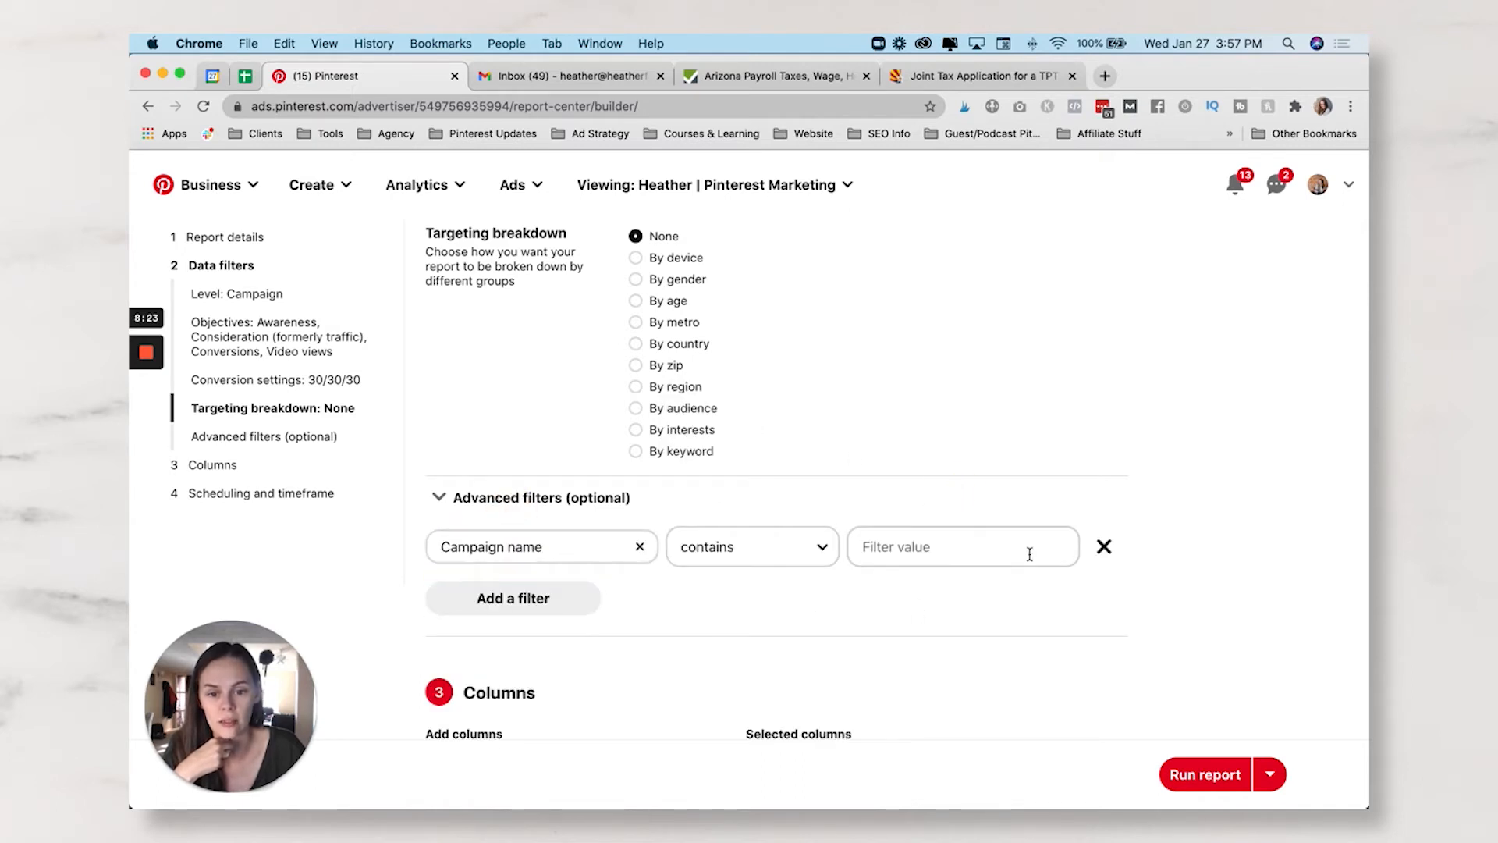
scroll(713, 494, up, 5)
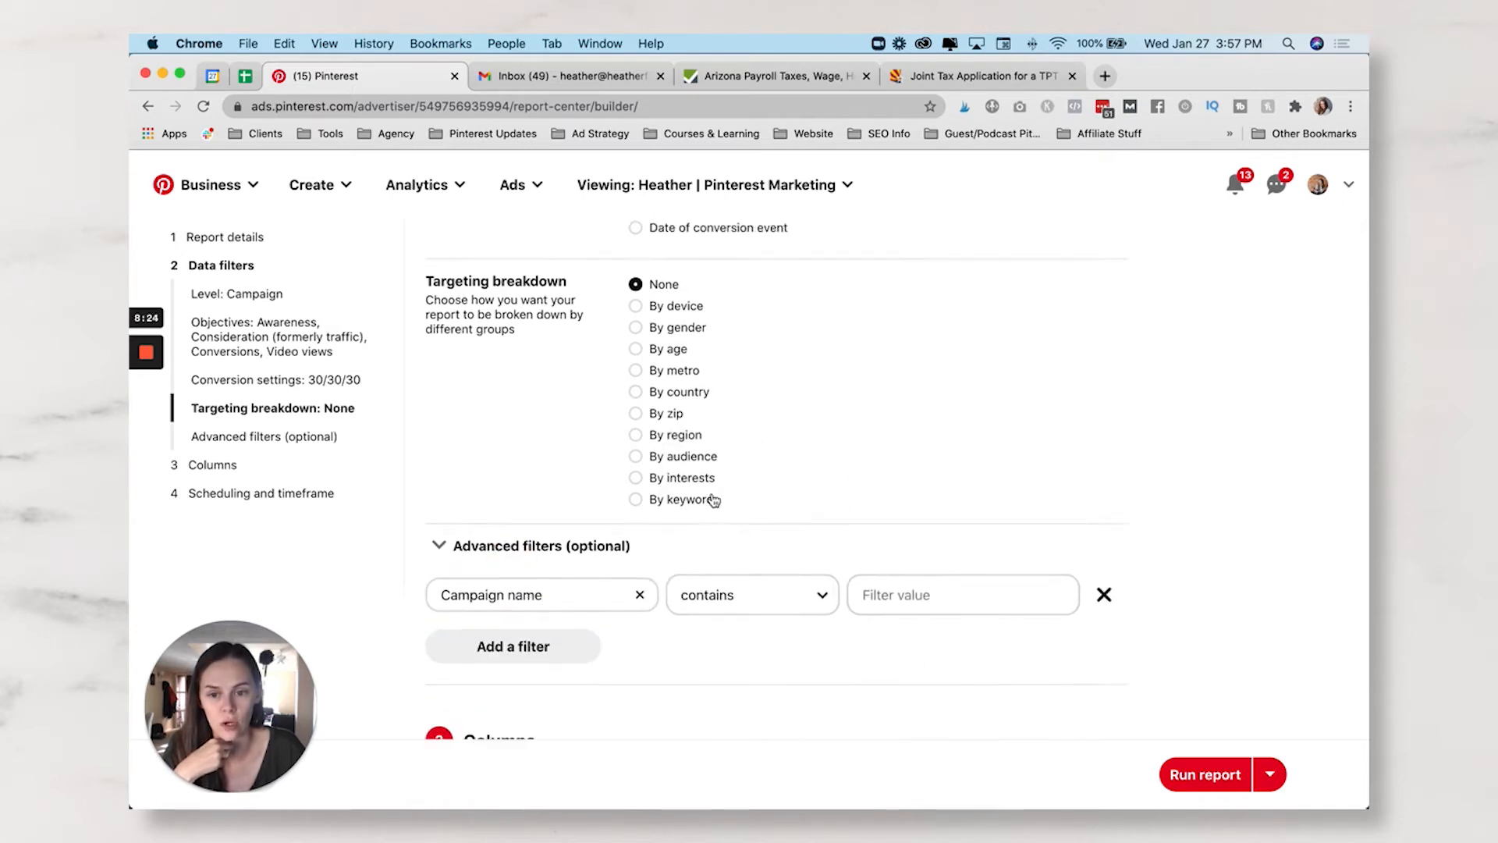
click(518, 184)
click(531, 293)
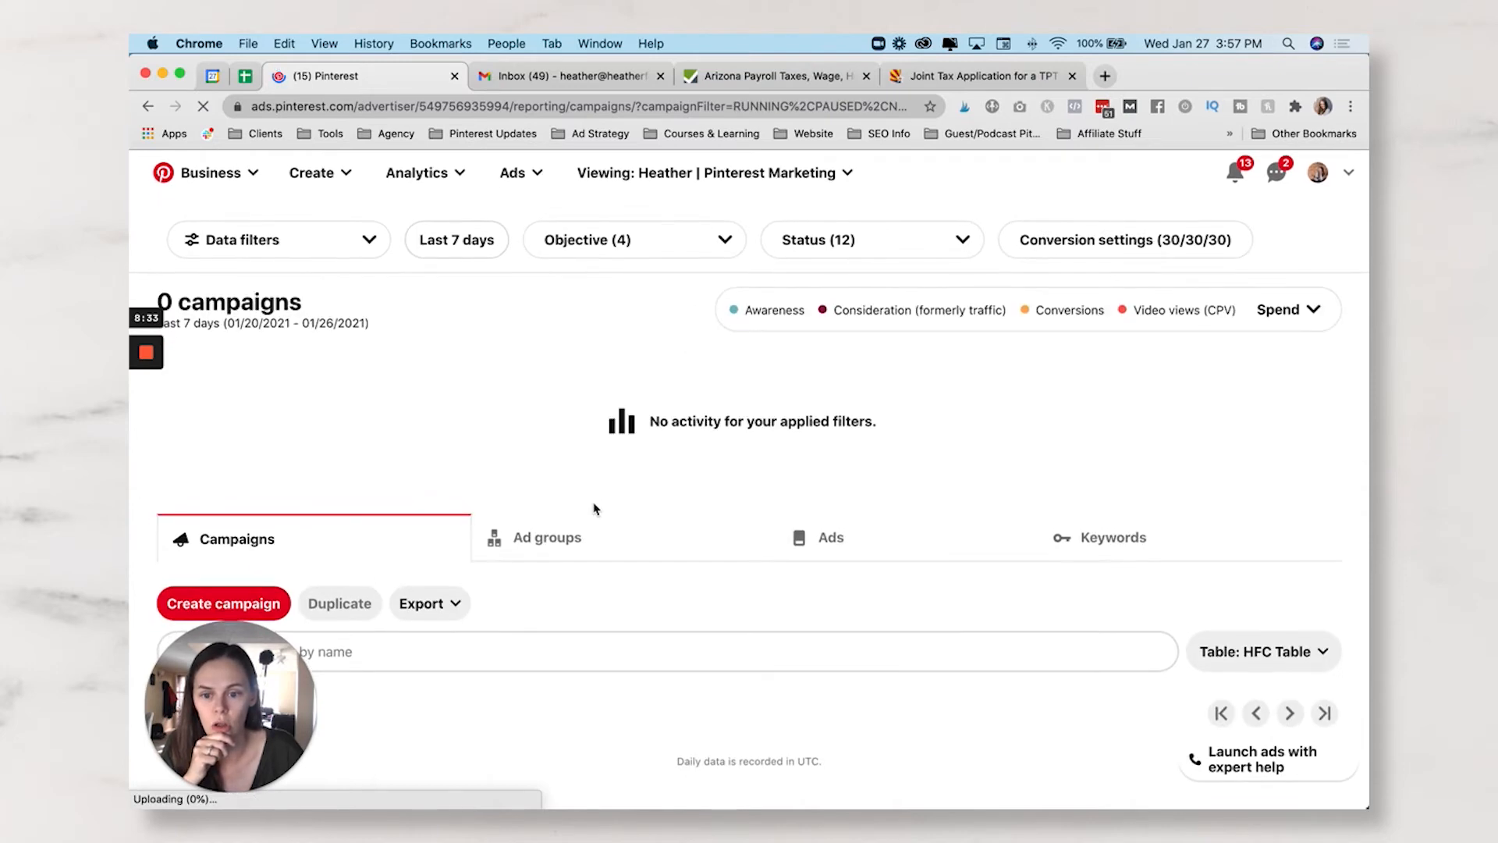
- Copy the Pinterest Webinar Sales campaign ID, then begin a new custom report
scroll(557, 515, down, 3)
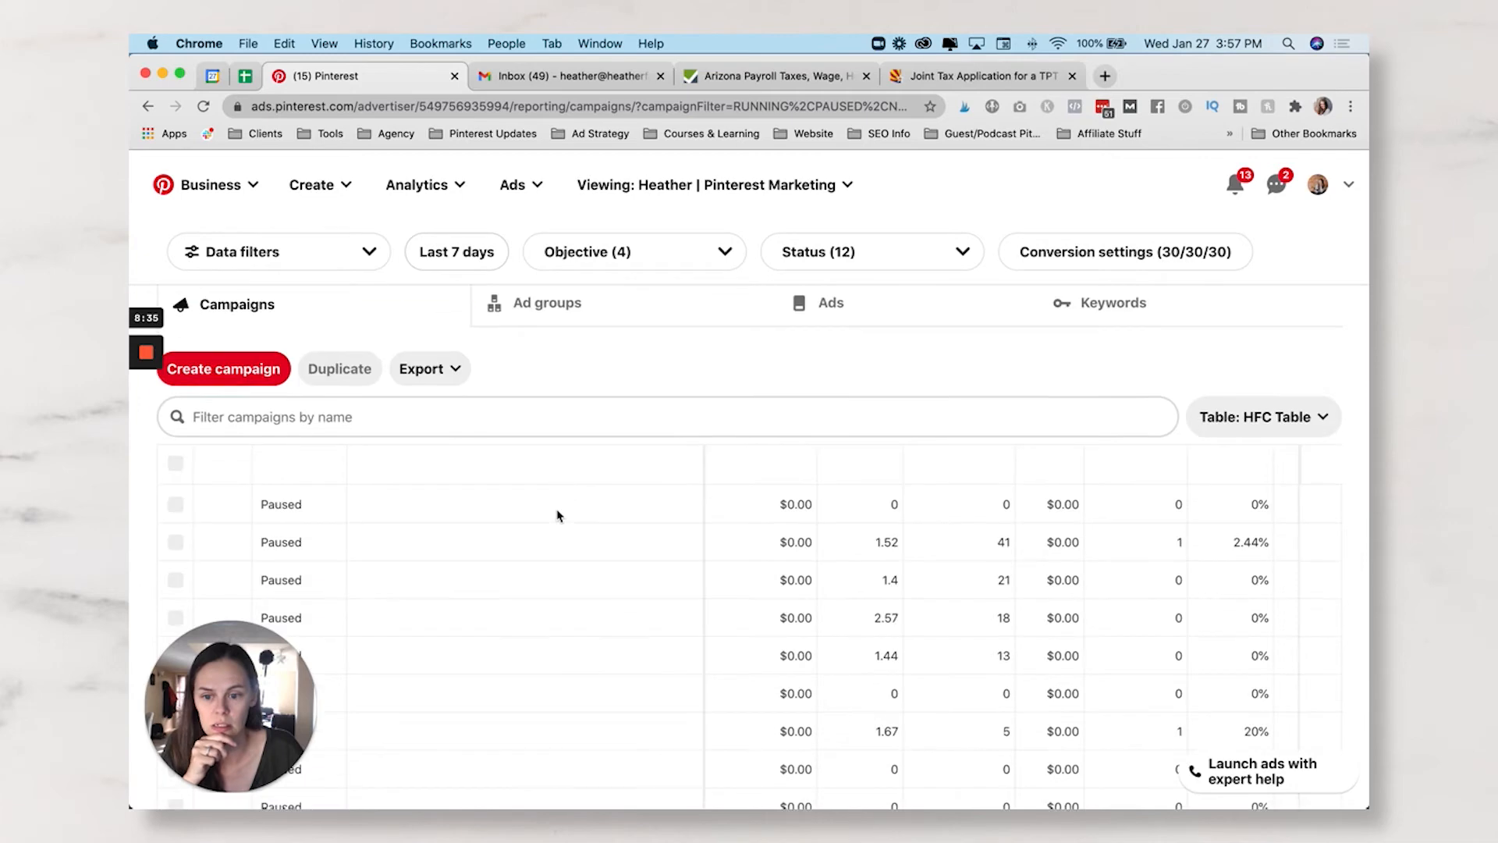
drag(436, 500, 515, 505)
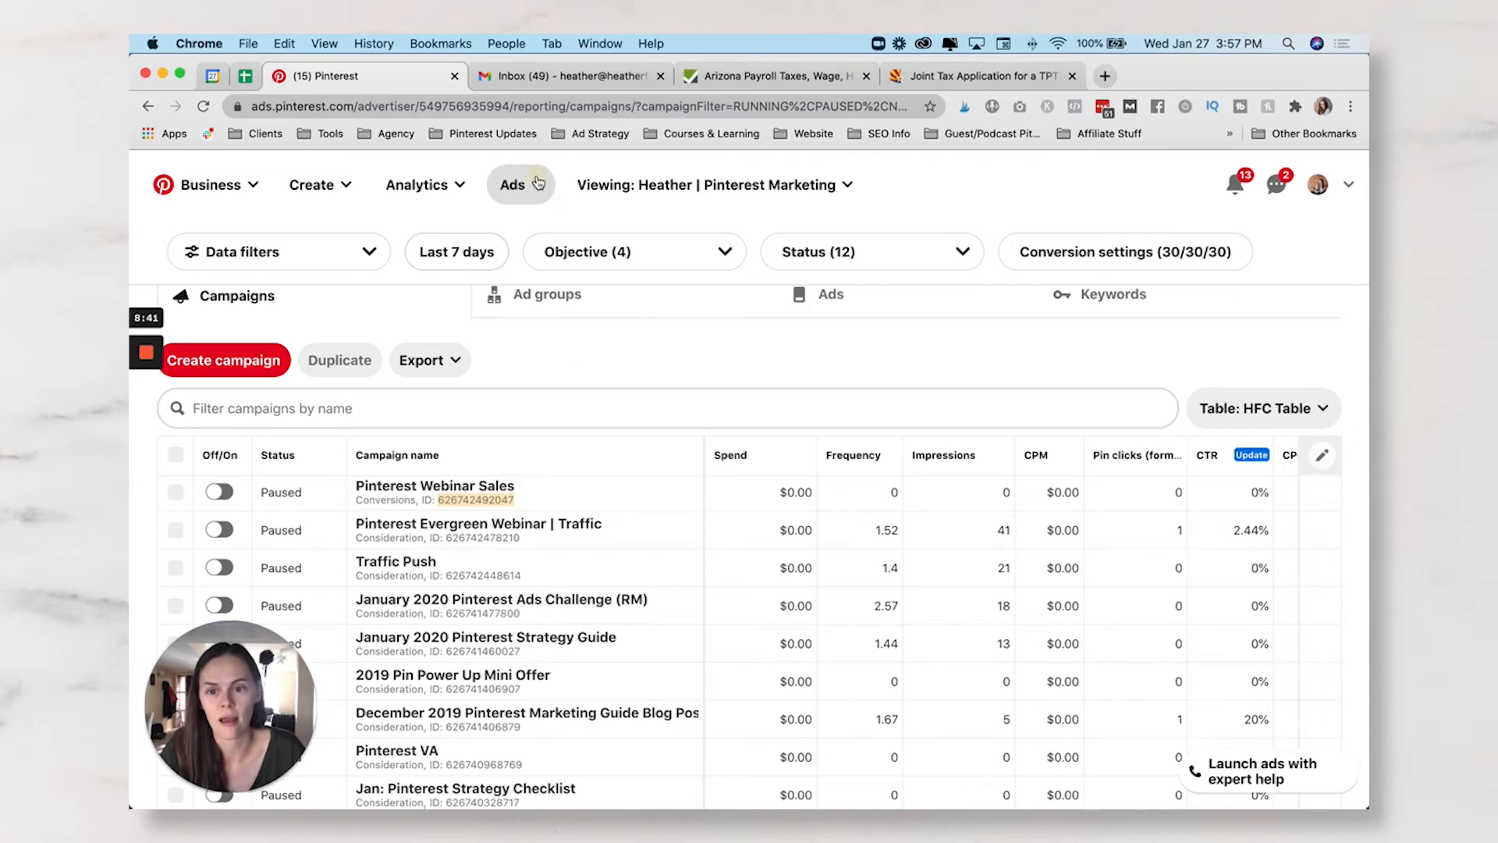
click(512, 185)
click(573, 336)
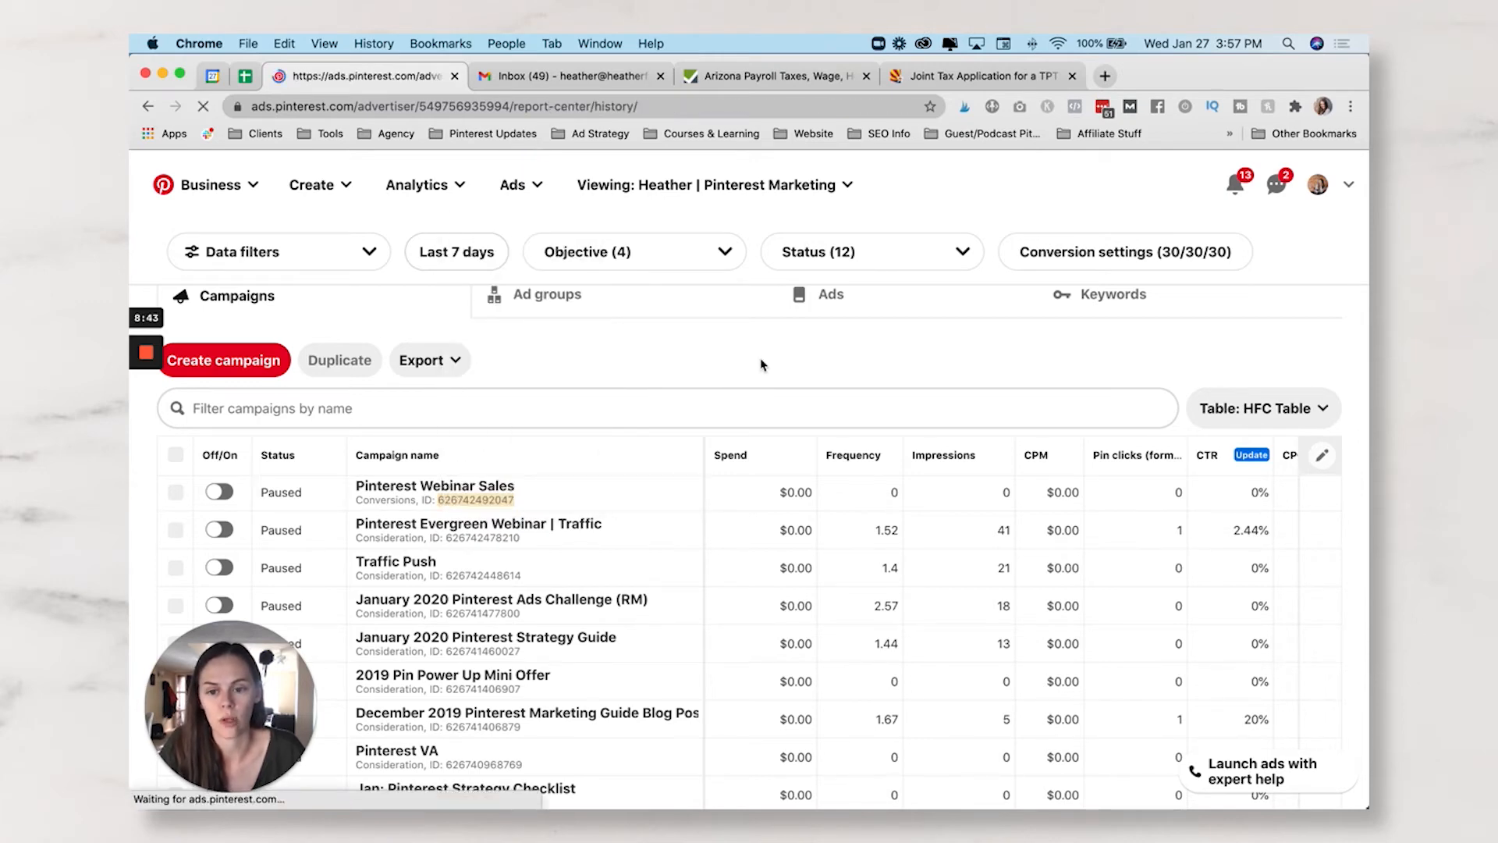
click(1254, 309)
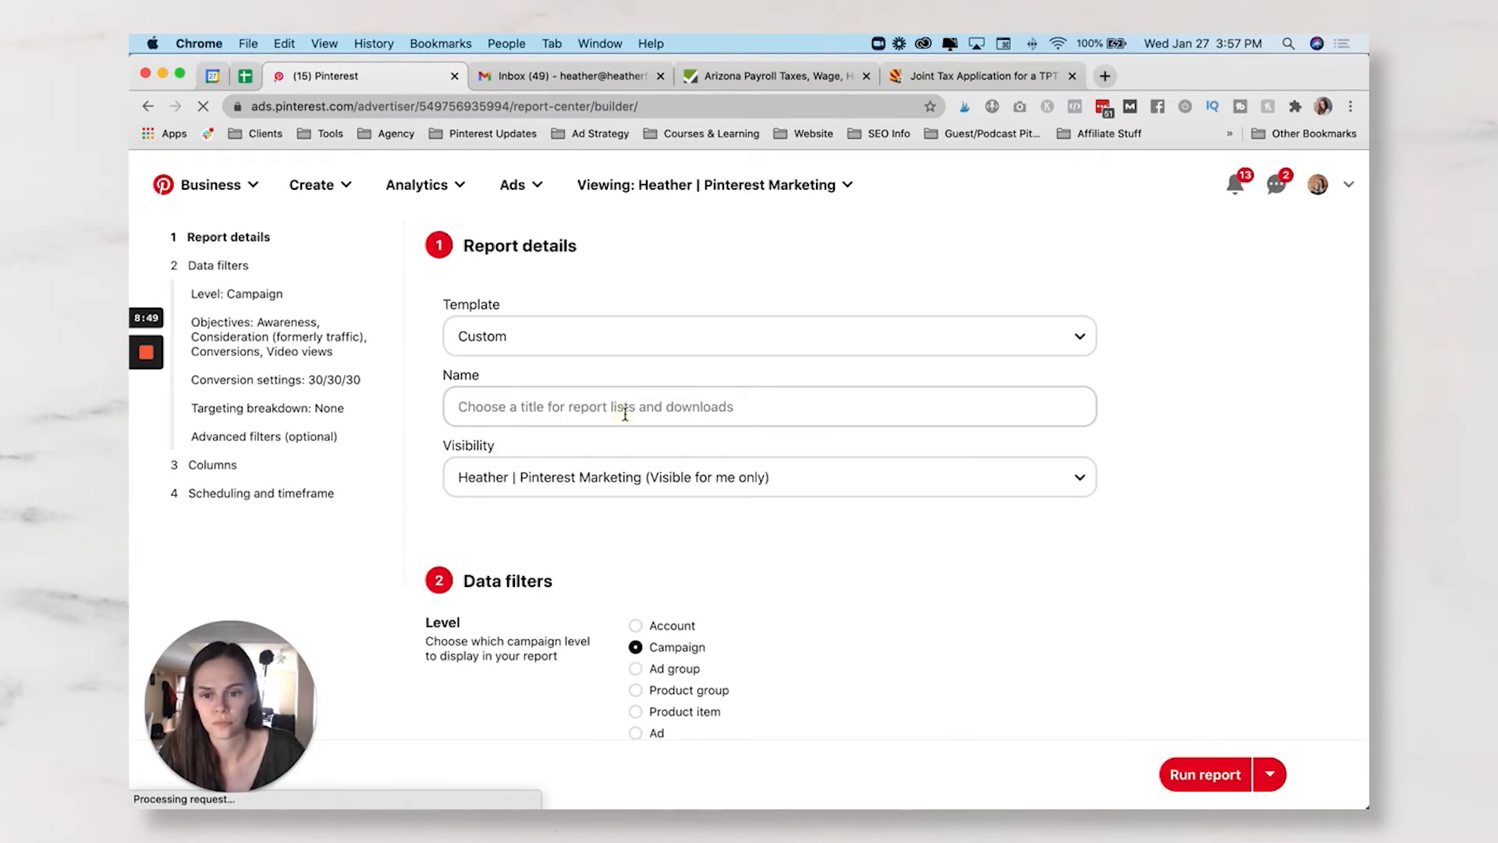
- Name the report 'Webinar Sales Conversion Campaign'
click(625, 412)
text(i)
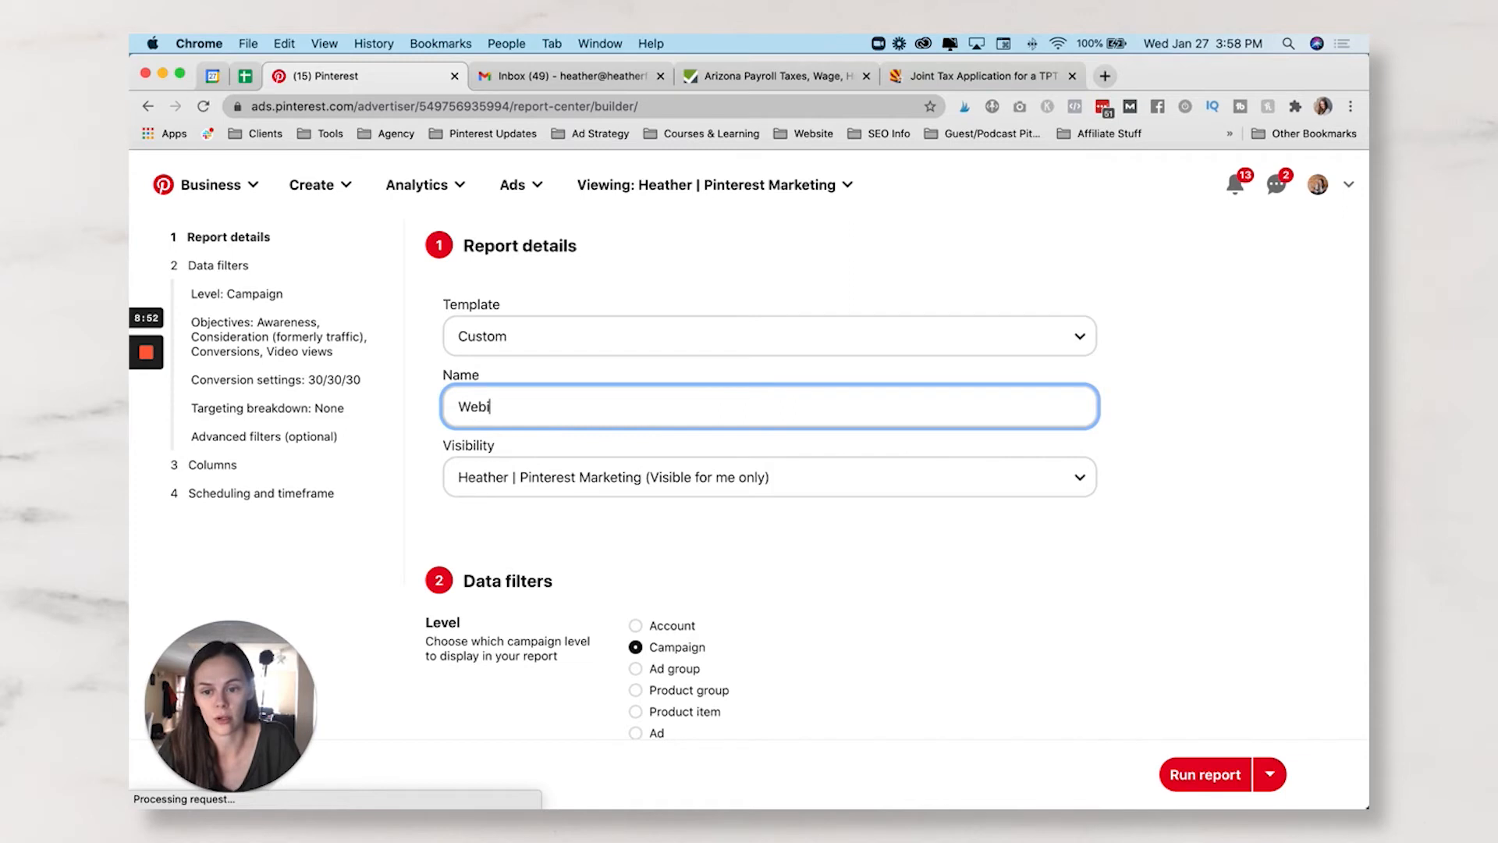
text(nar Sales Conversion Campaign)
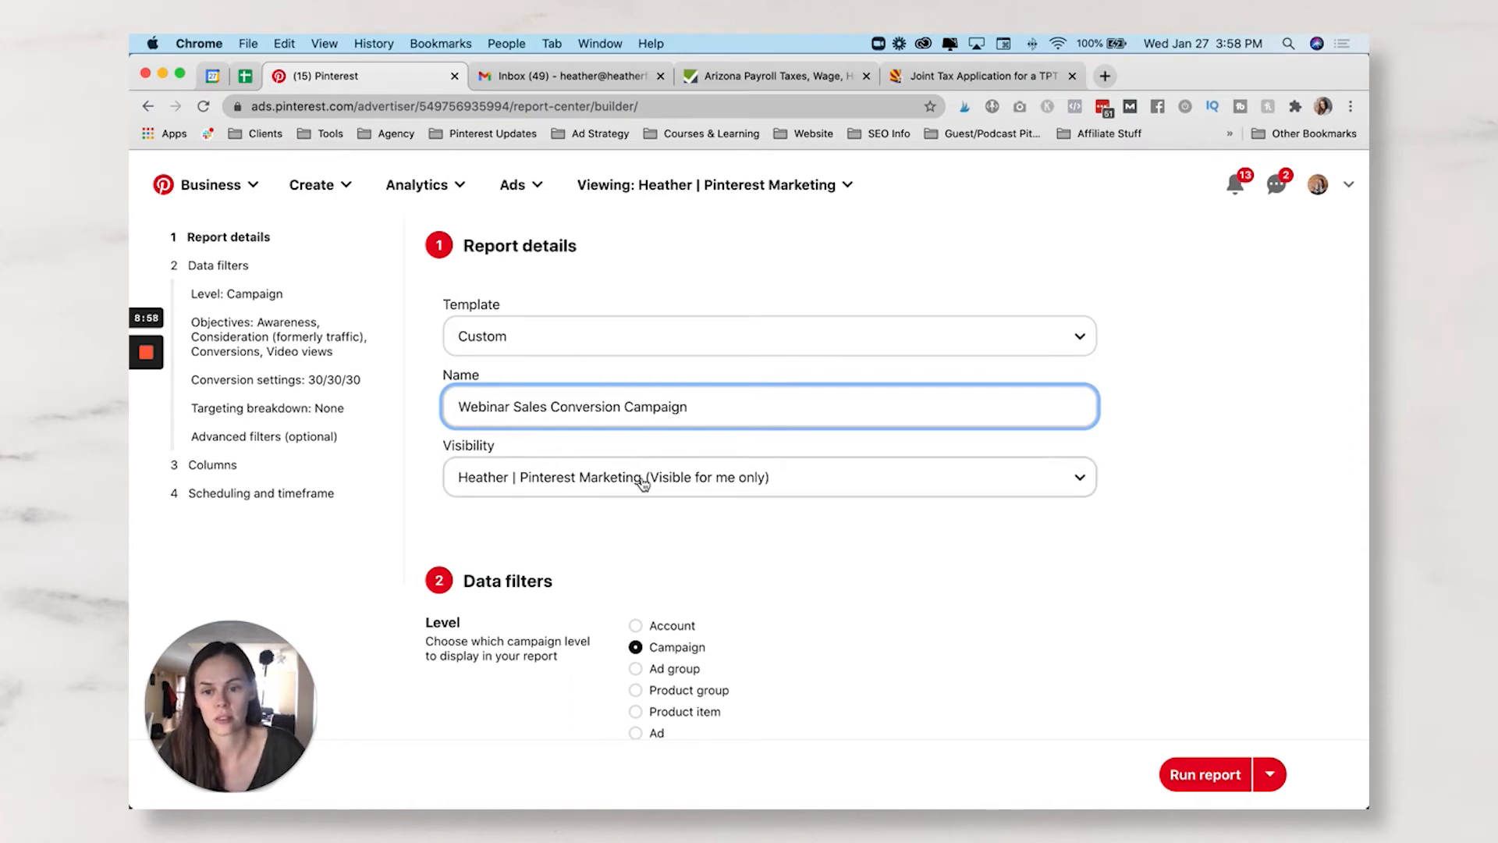
mouse_move(145, 389)
click(146, 420)
- Set the report's visibility to Visible for ad account
scroll(769, 470, down, 2)
click(759, 406)
click(755, 396)
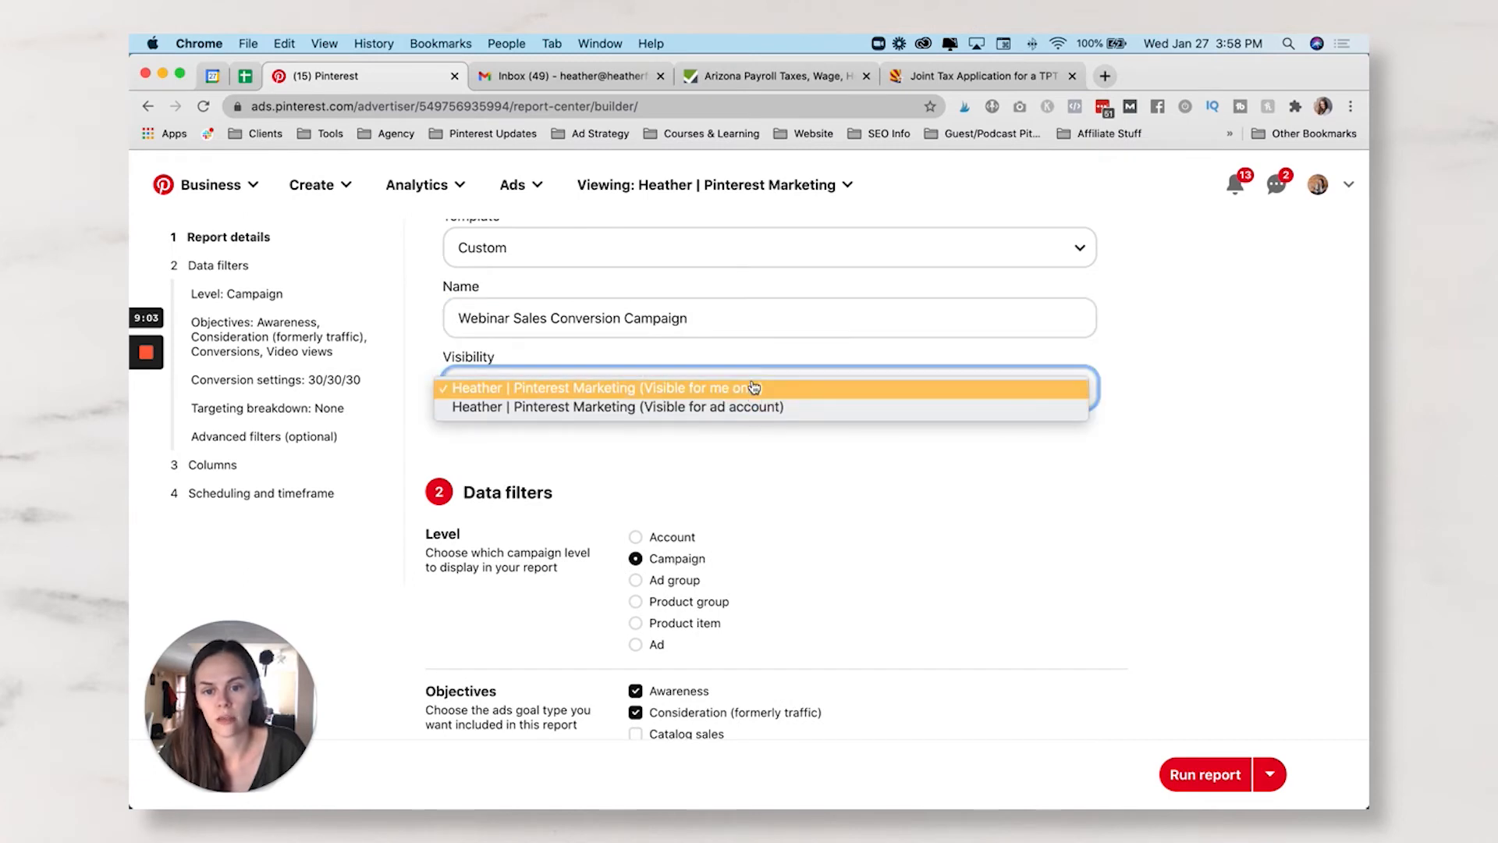
click(761, 410)
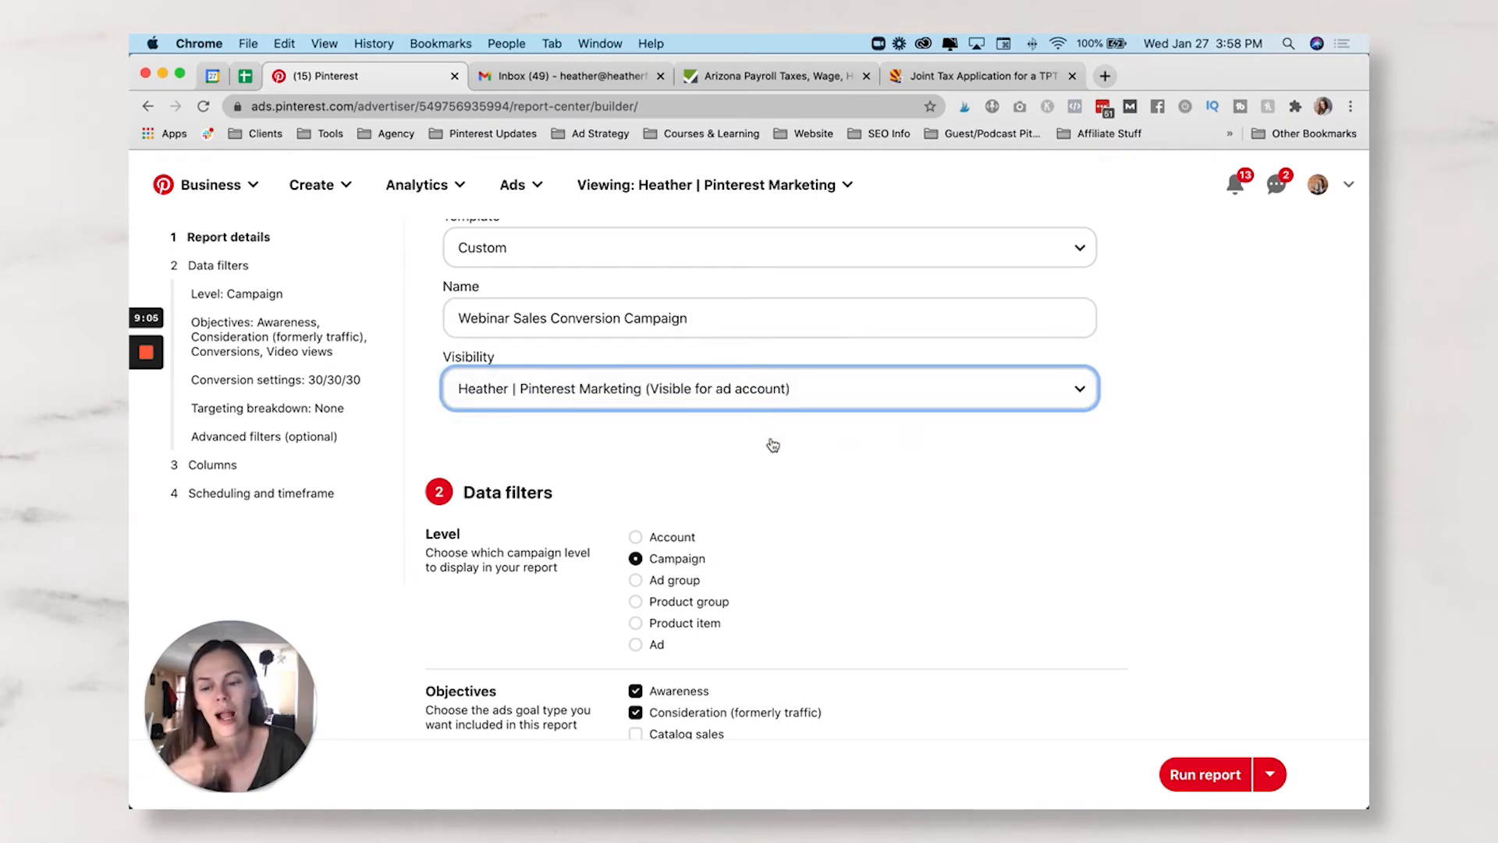
scroll(772, 441, down, 3)
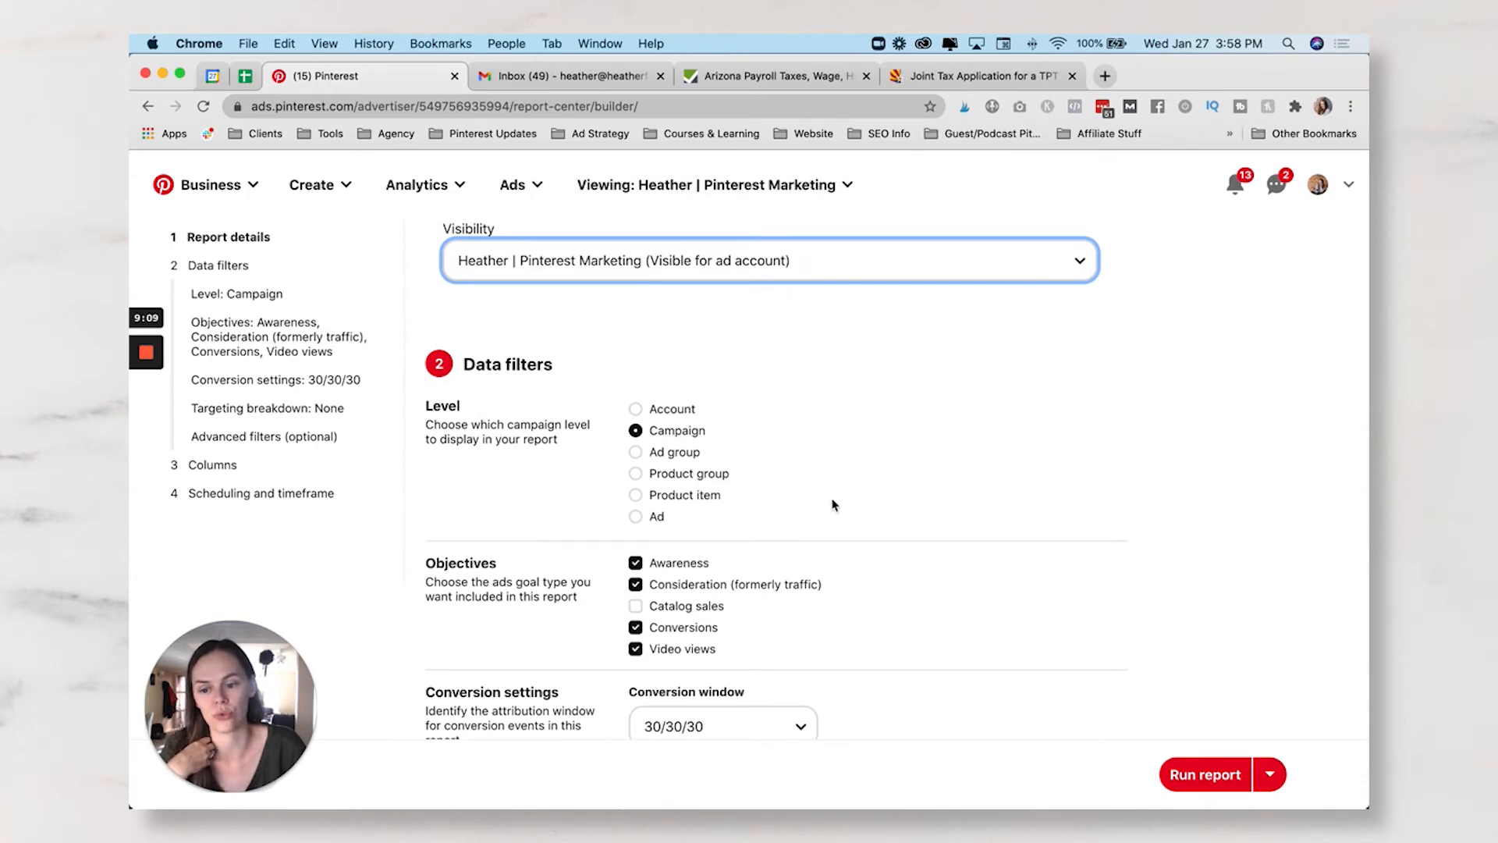
scroll(832, 503, down, 4)
- Uncheck Awareness, Consideration and Video views so only Conversions remains as objective
scroll(832, 503, up, 2)
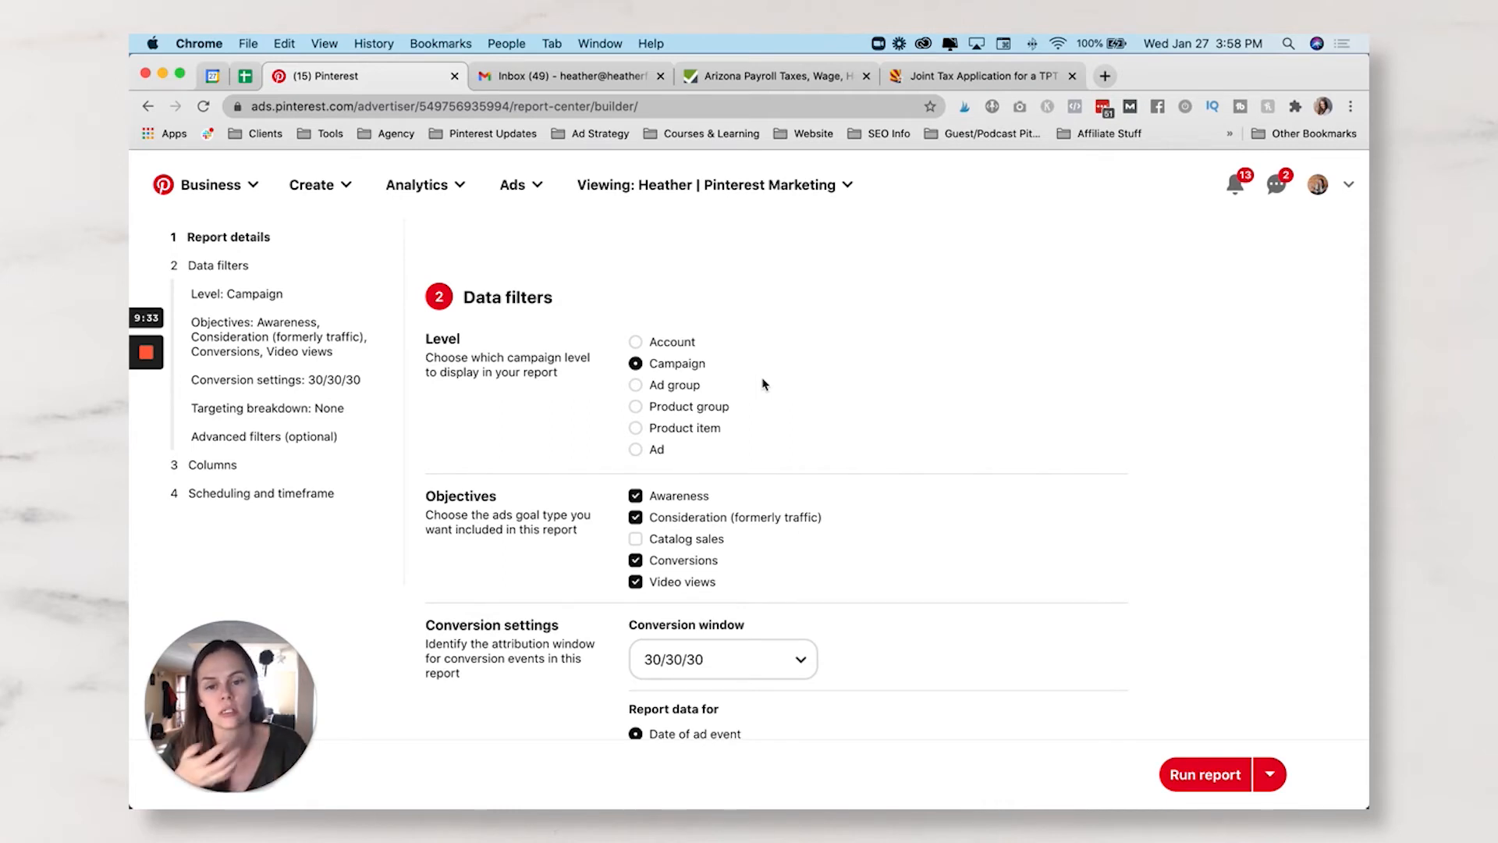
scroll(763, 383, down, 2)
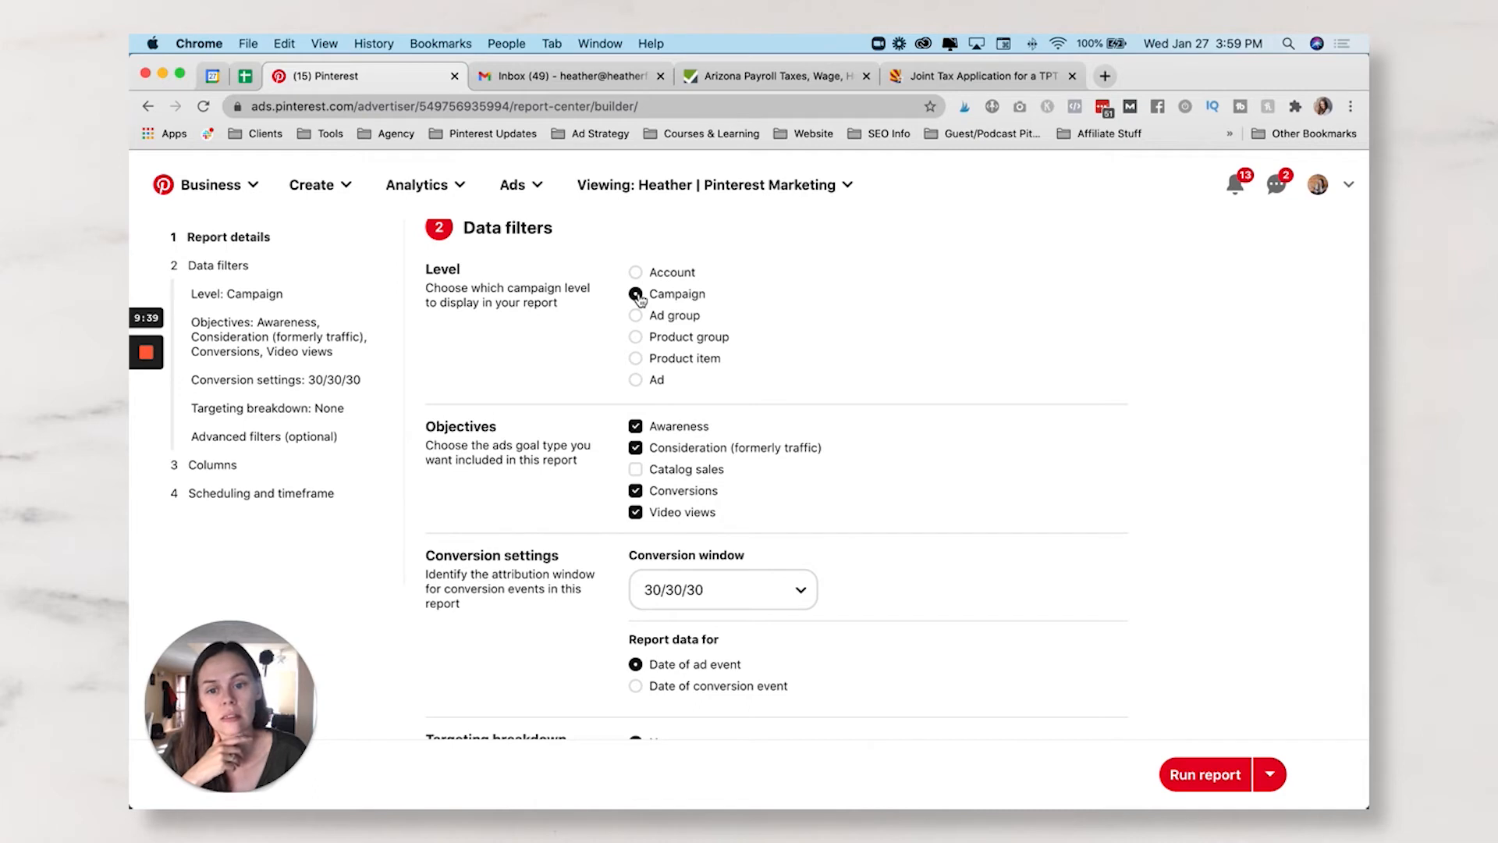
scroll(734, 373, down, 3)
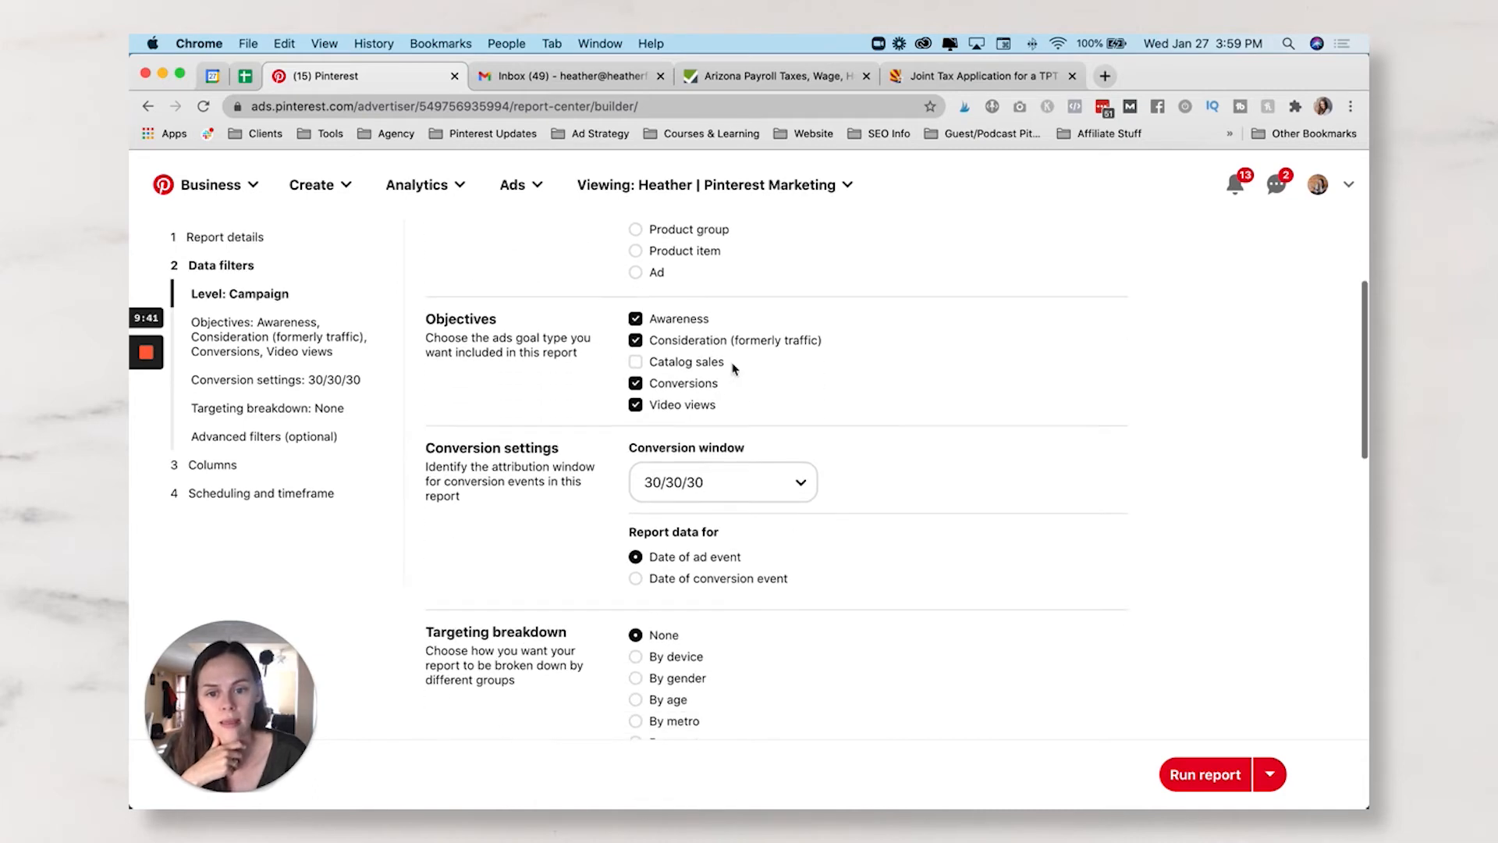
click(636, 323)
click(636, 340)
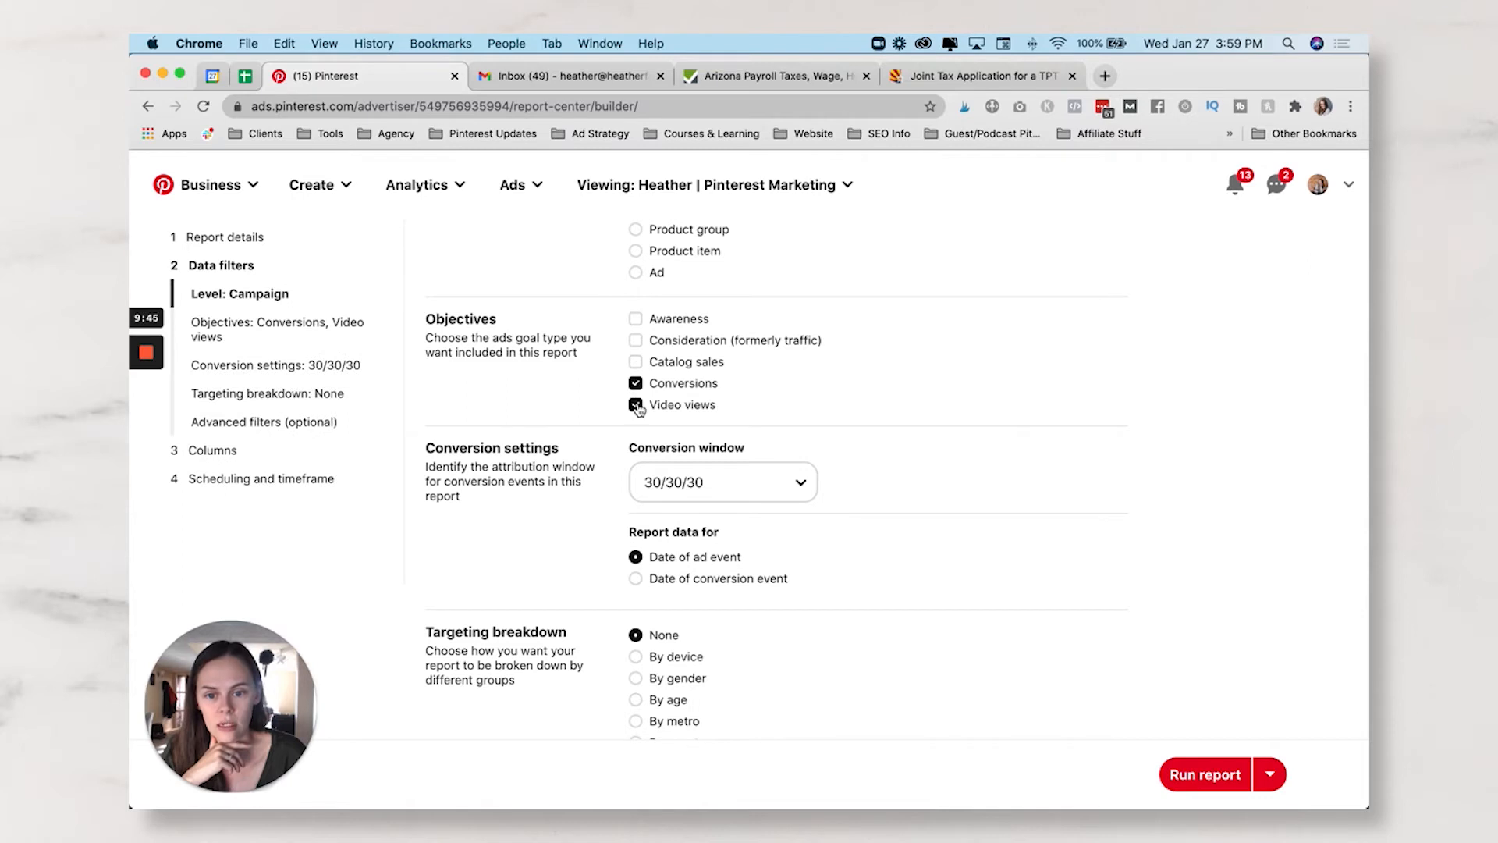
click(636, 404)
- Keep report data by date of ad event after briefly trying date of conversion event
scroll(735, 334, up, 2)
scroll(736, 334, down, 4)
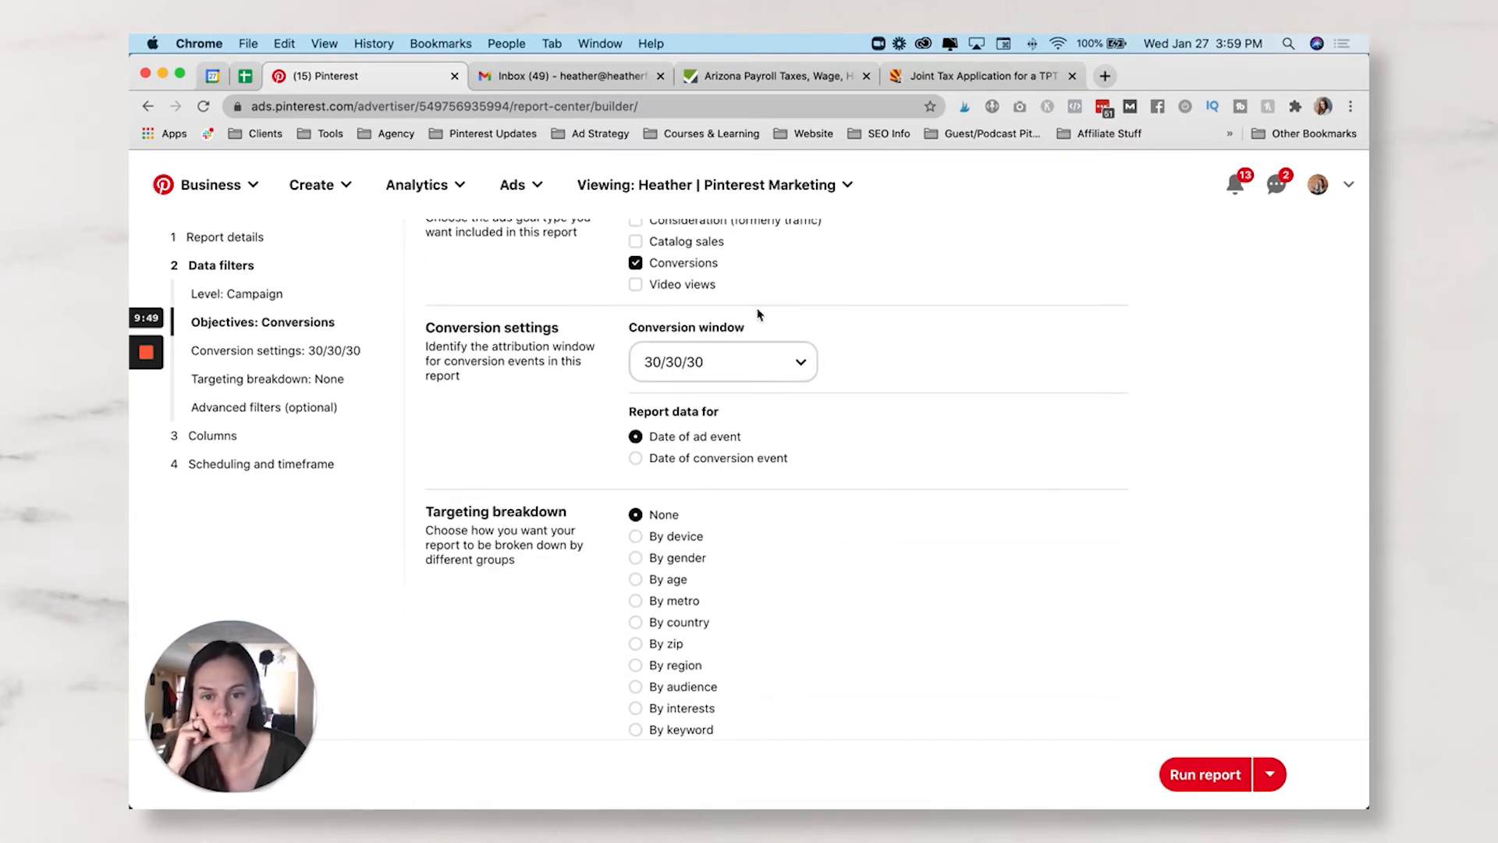
scroll(697, 379, down, 3)
scroll(690, 375, up, 3)
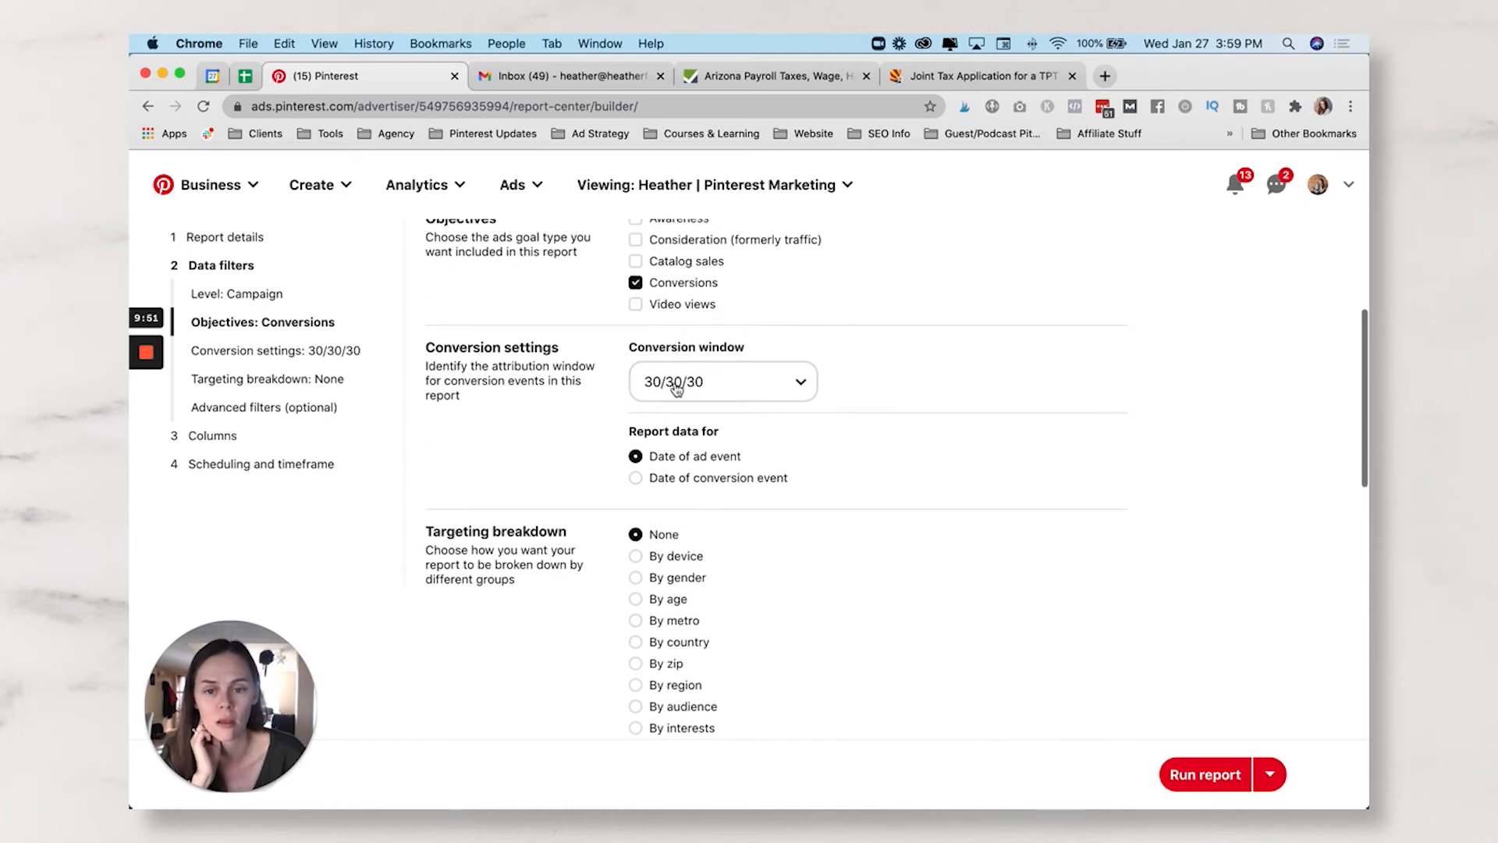
scroll(670, 432, down, 1)
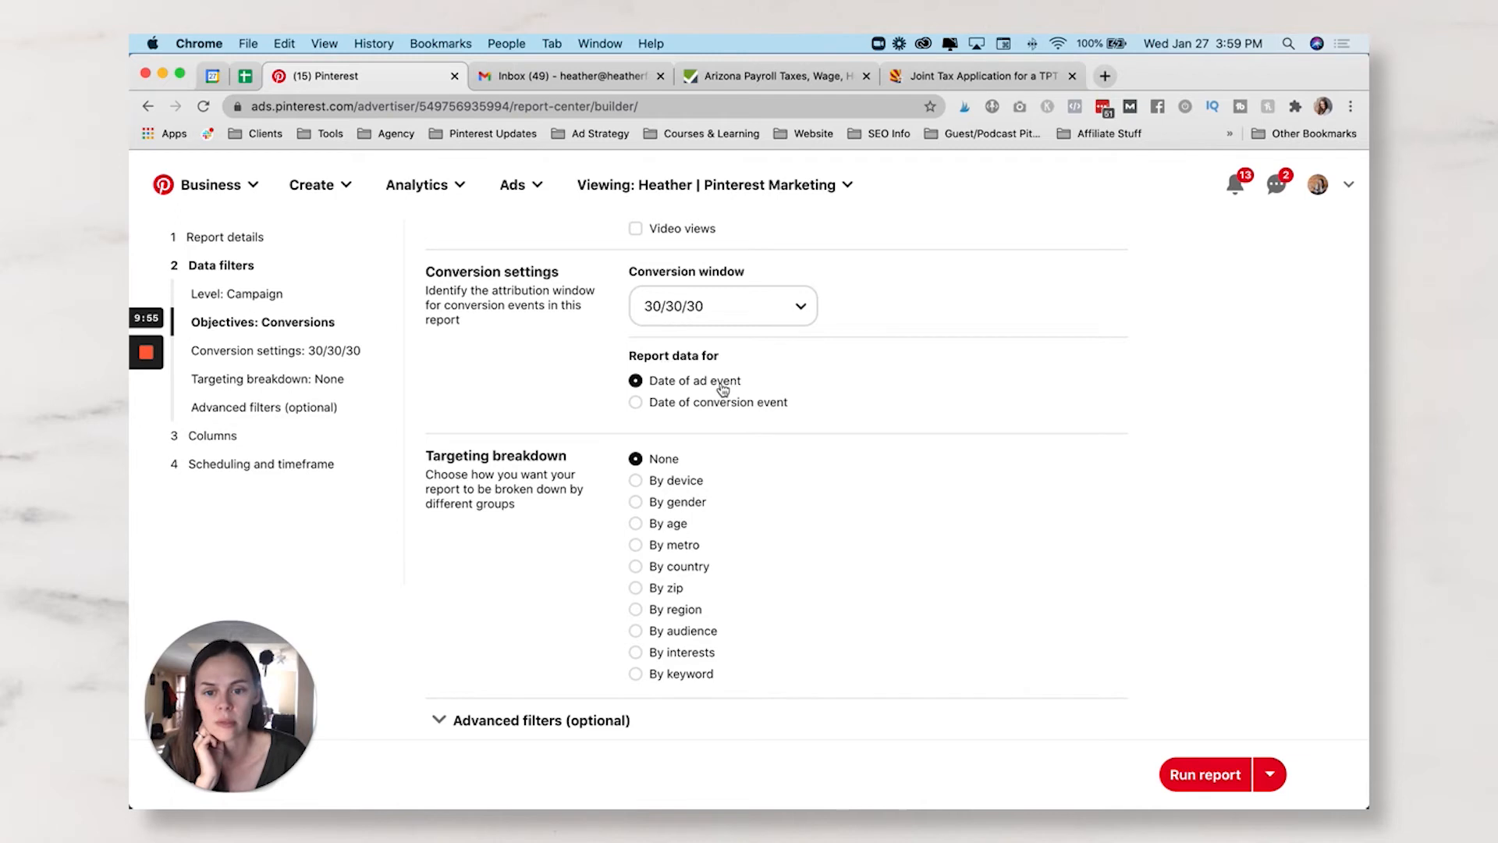
click(637, 404)
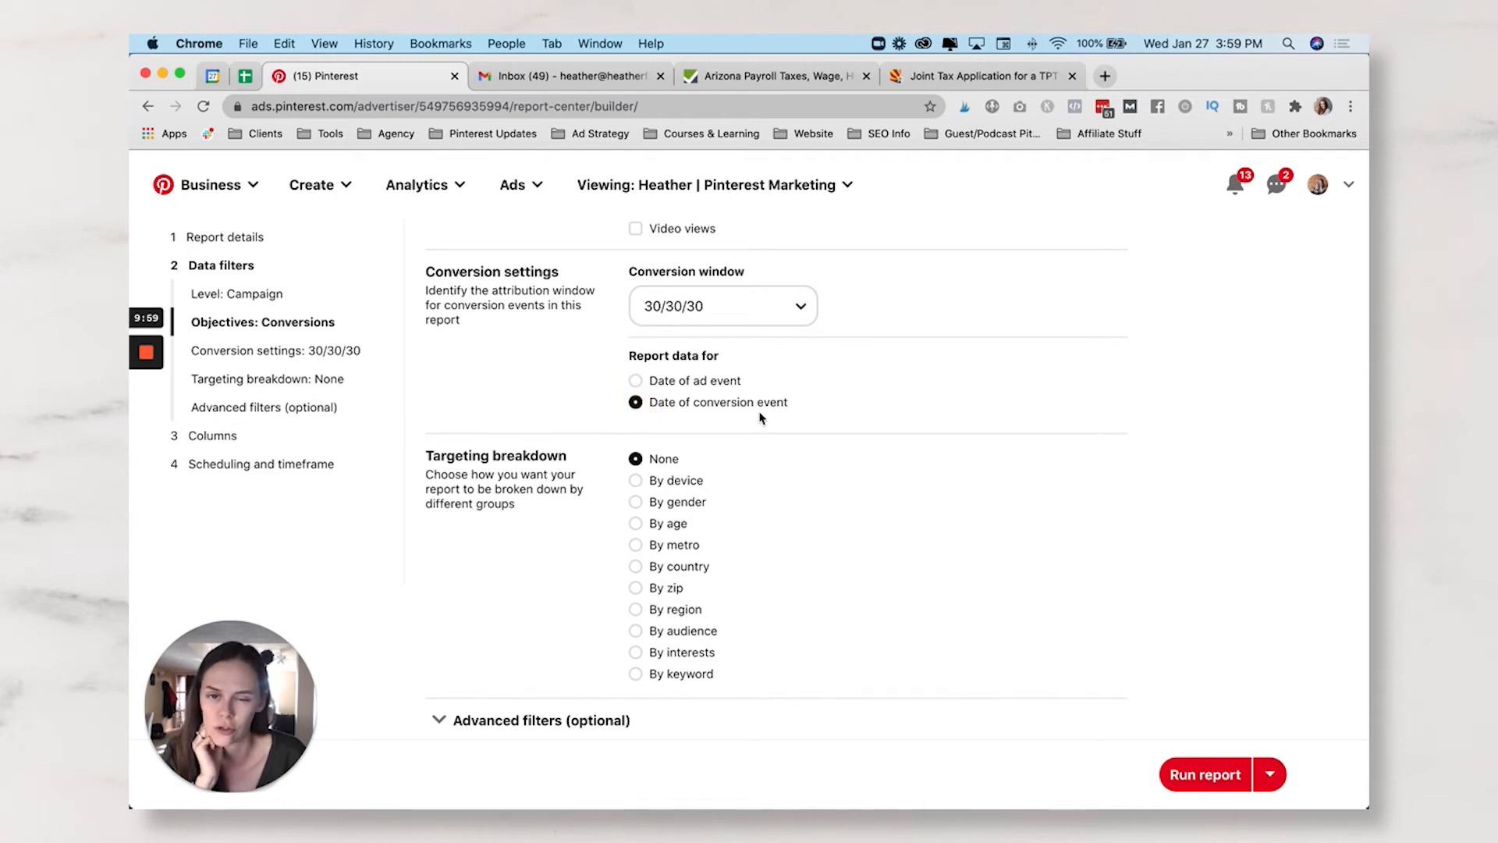
click(636, 381)
scroll(775, 428, down, 3)
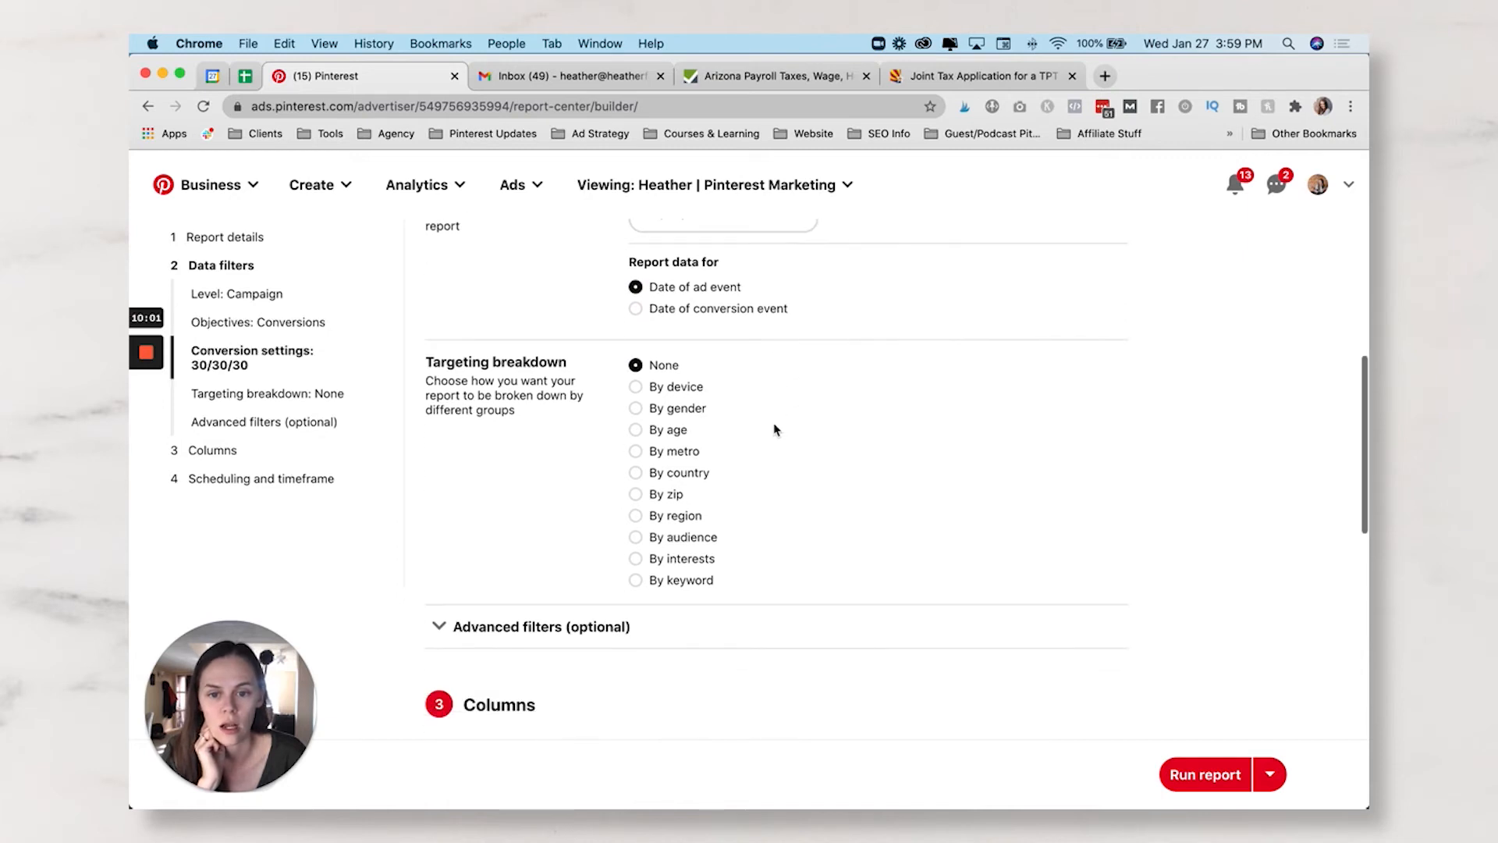
scroll(776, 428, up, 3)
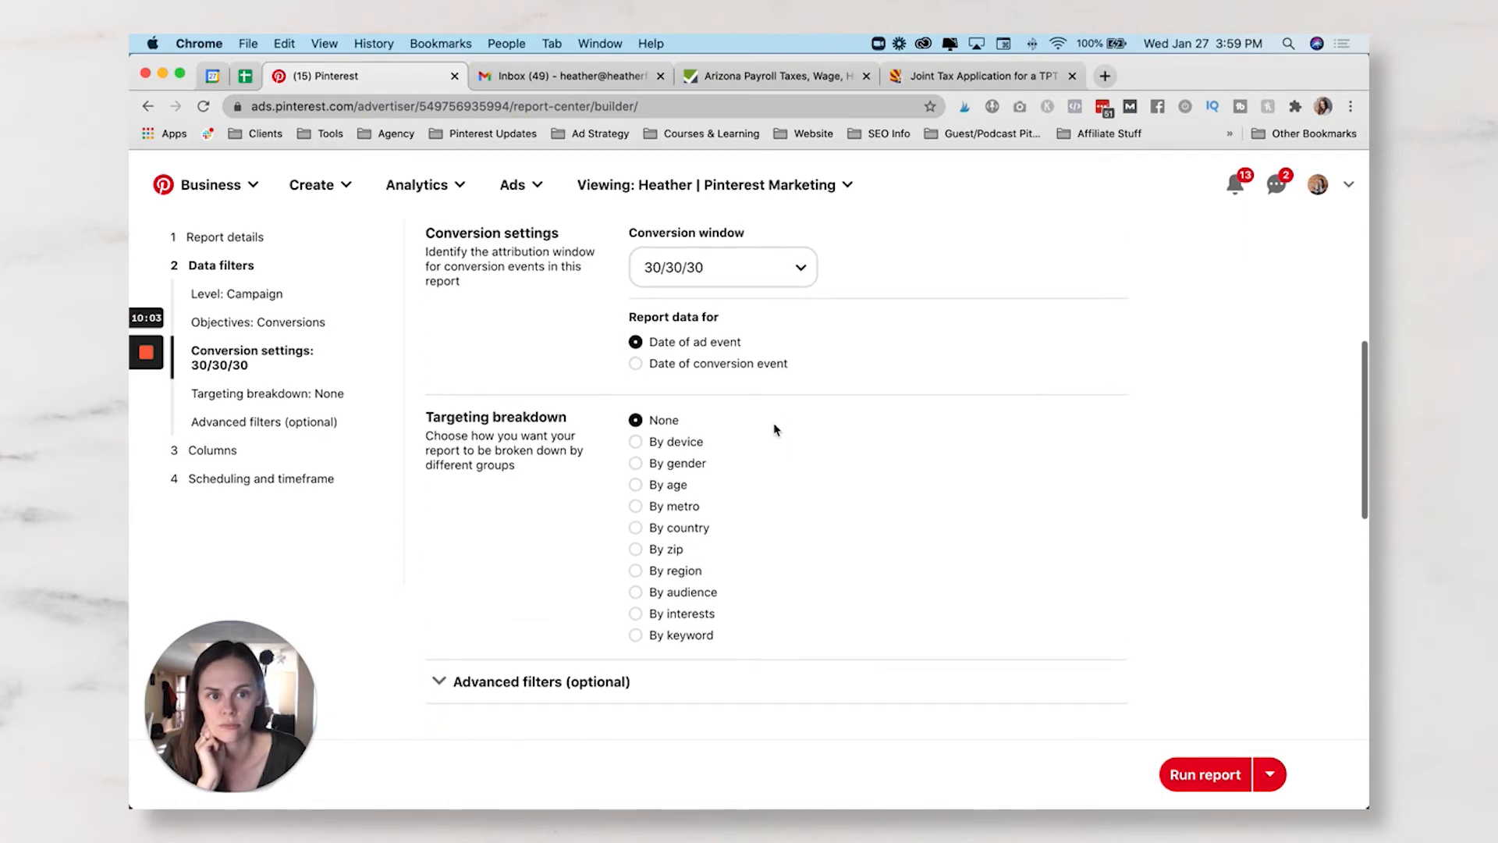
scroll(775, 428, down, 3)
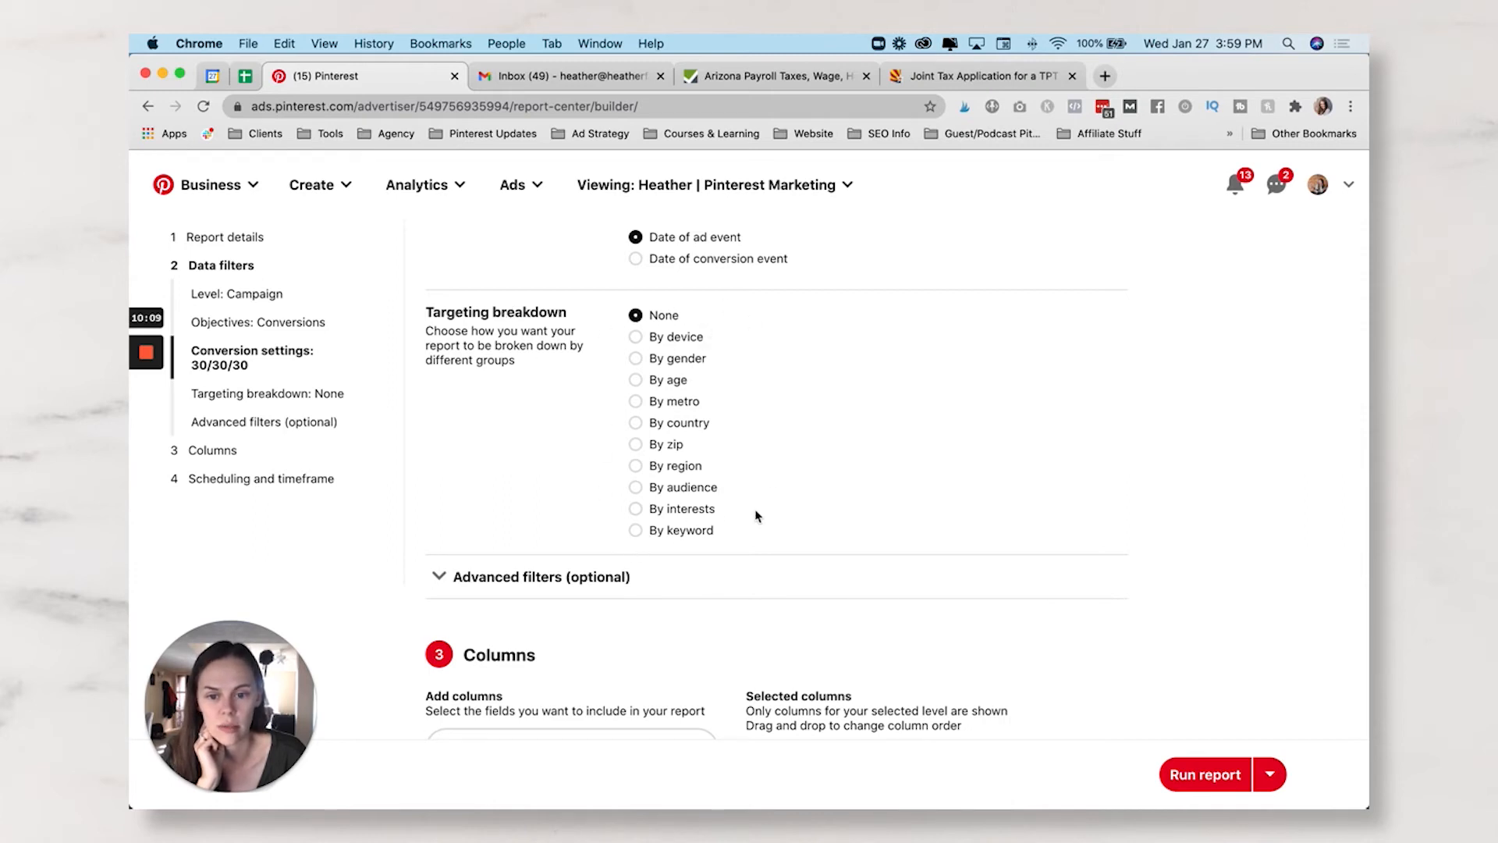
scroll(793, 468, down, 2)
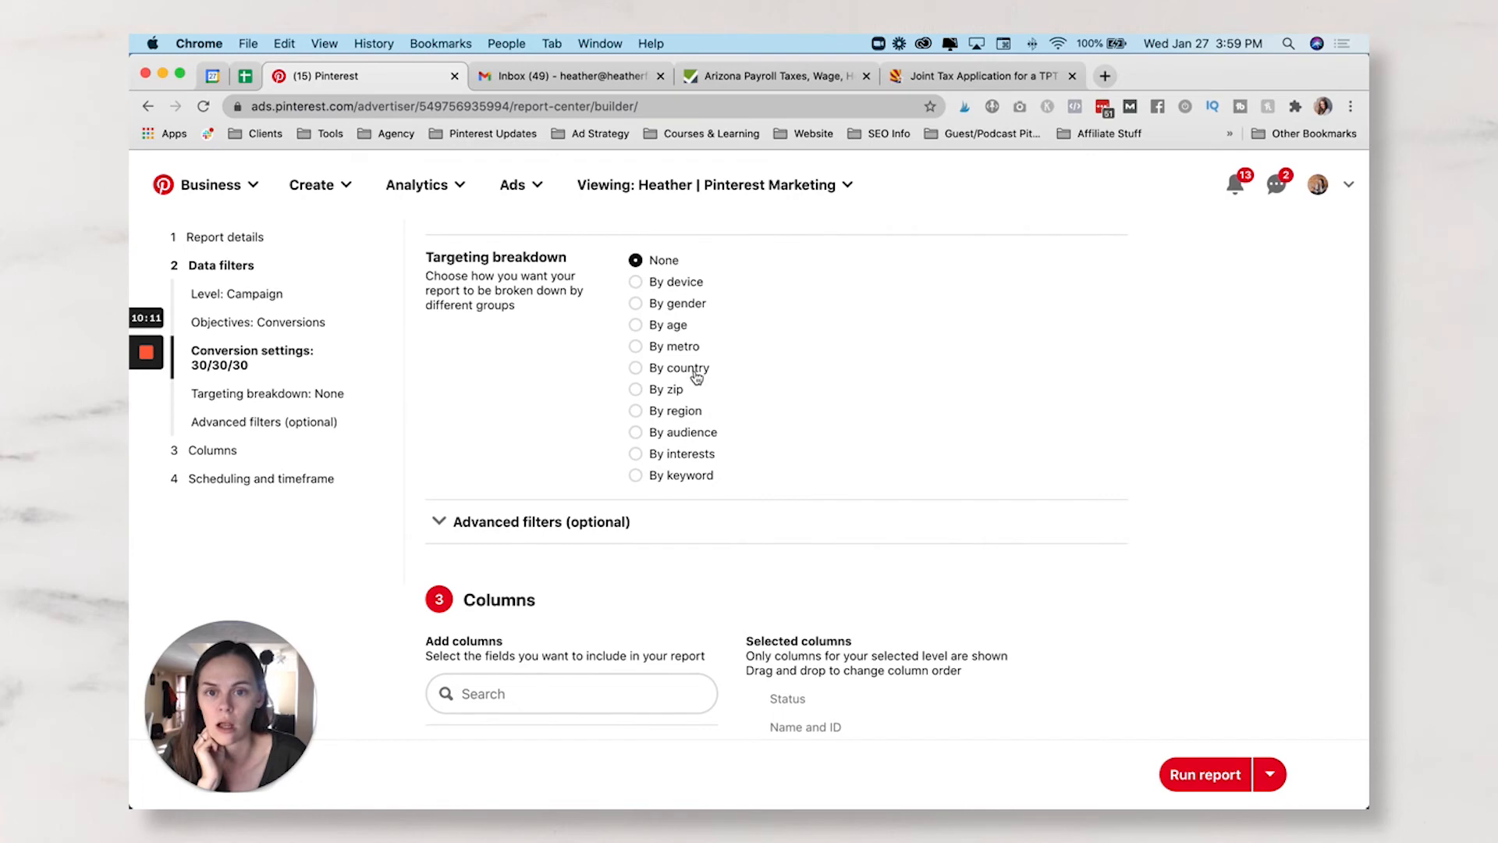
scroll(696, 376, down, 2)
scroll(546, 437, up, 1)
- Change the advanced filter to Campaign ID and paste the copied campaign ID as value
click(438, 486)
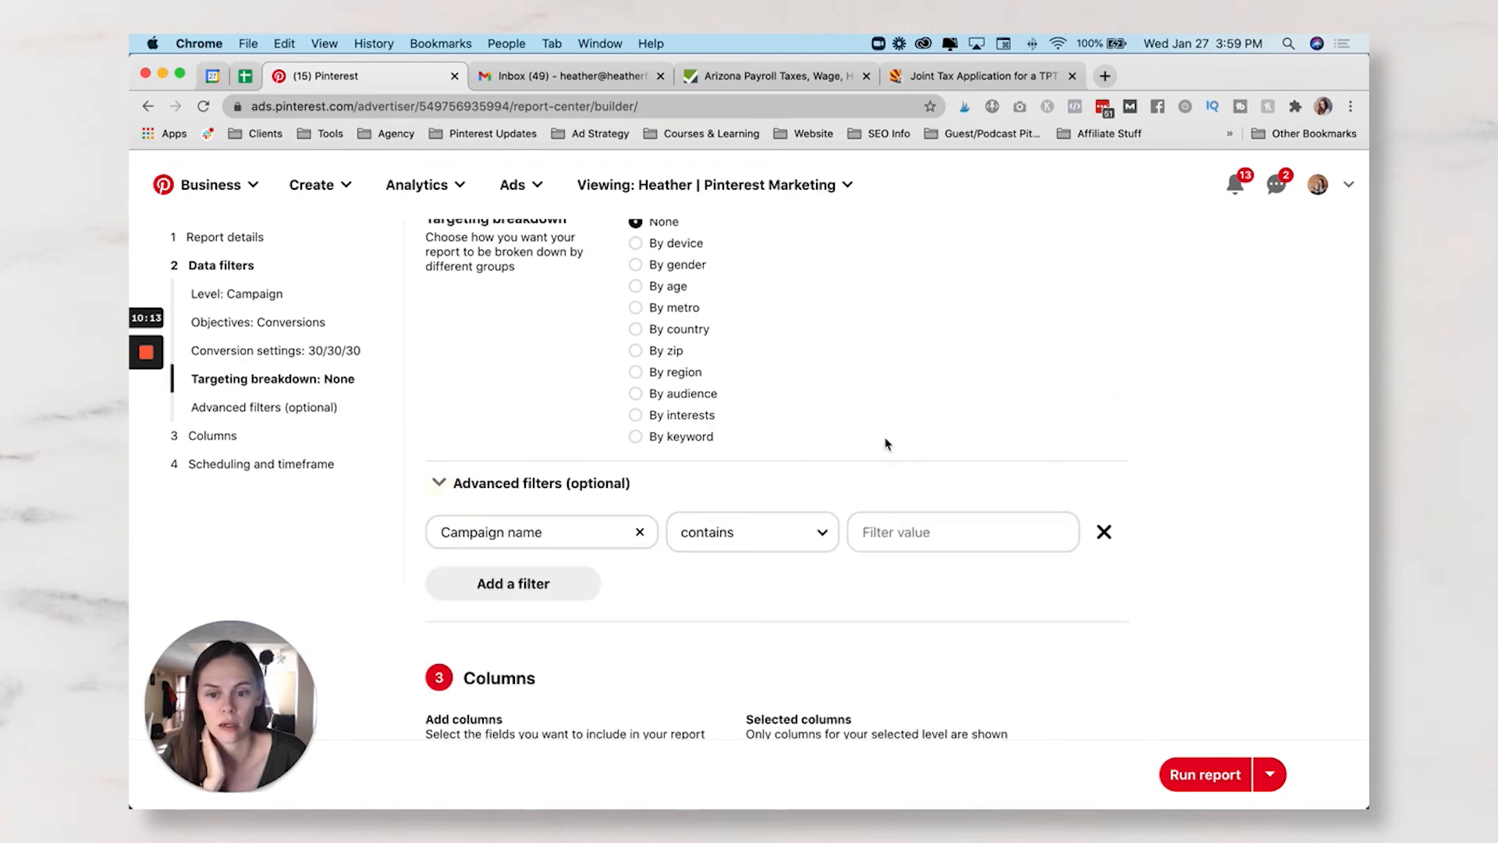
scroll(885, 443, down, 3)
click(558, 298)
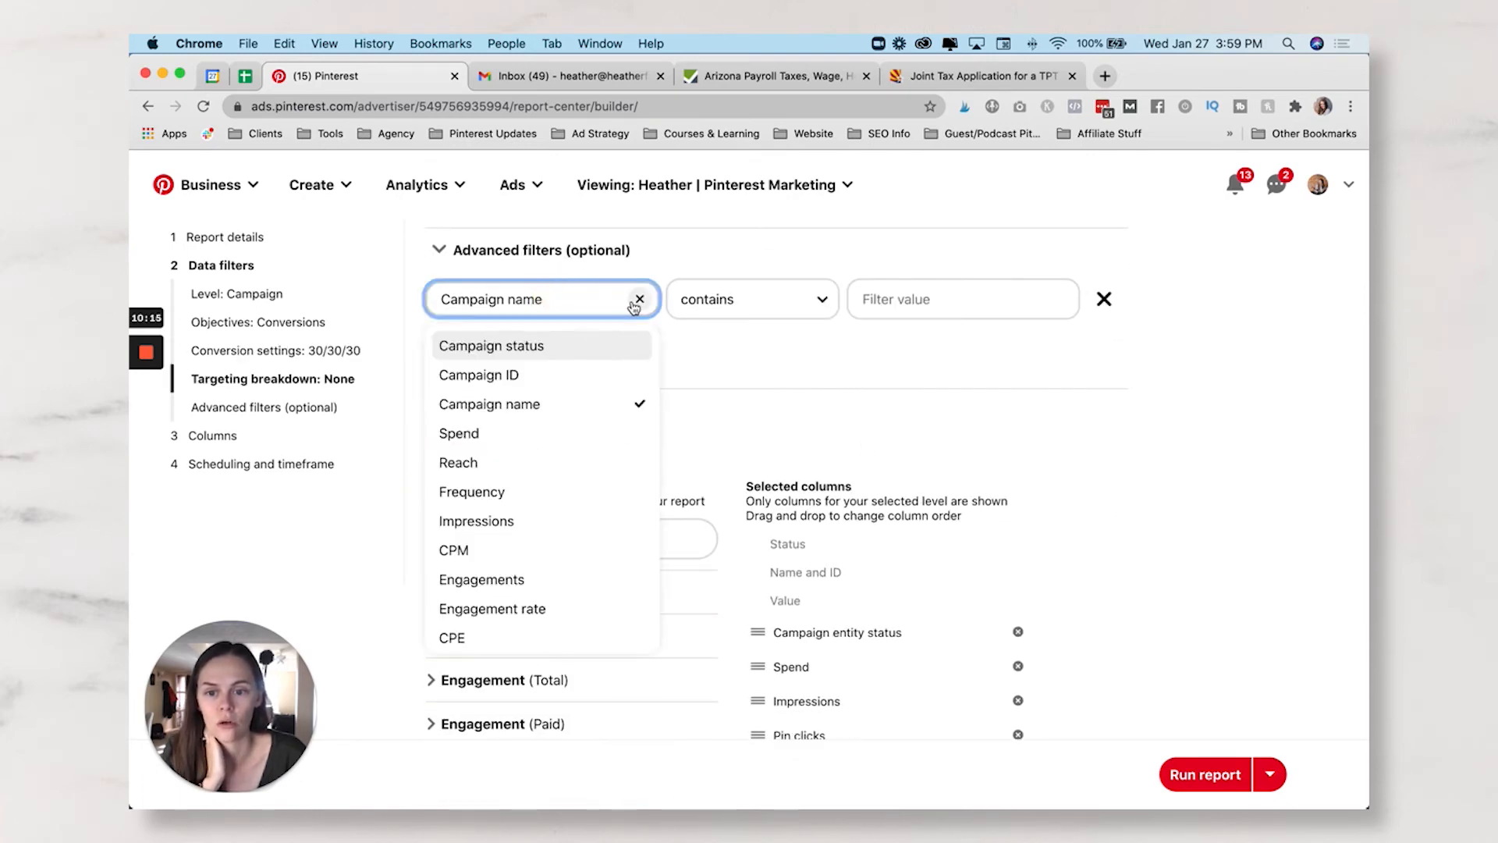
click(550, 378)
click(927, 304)
key(super+v)
click(932, 360)
scroll(932, 360, down, 4)
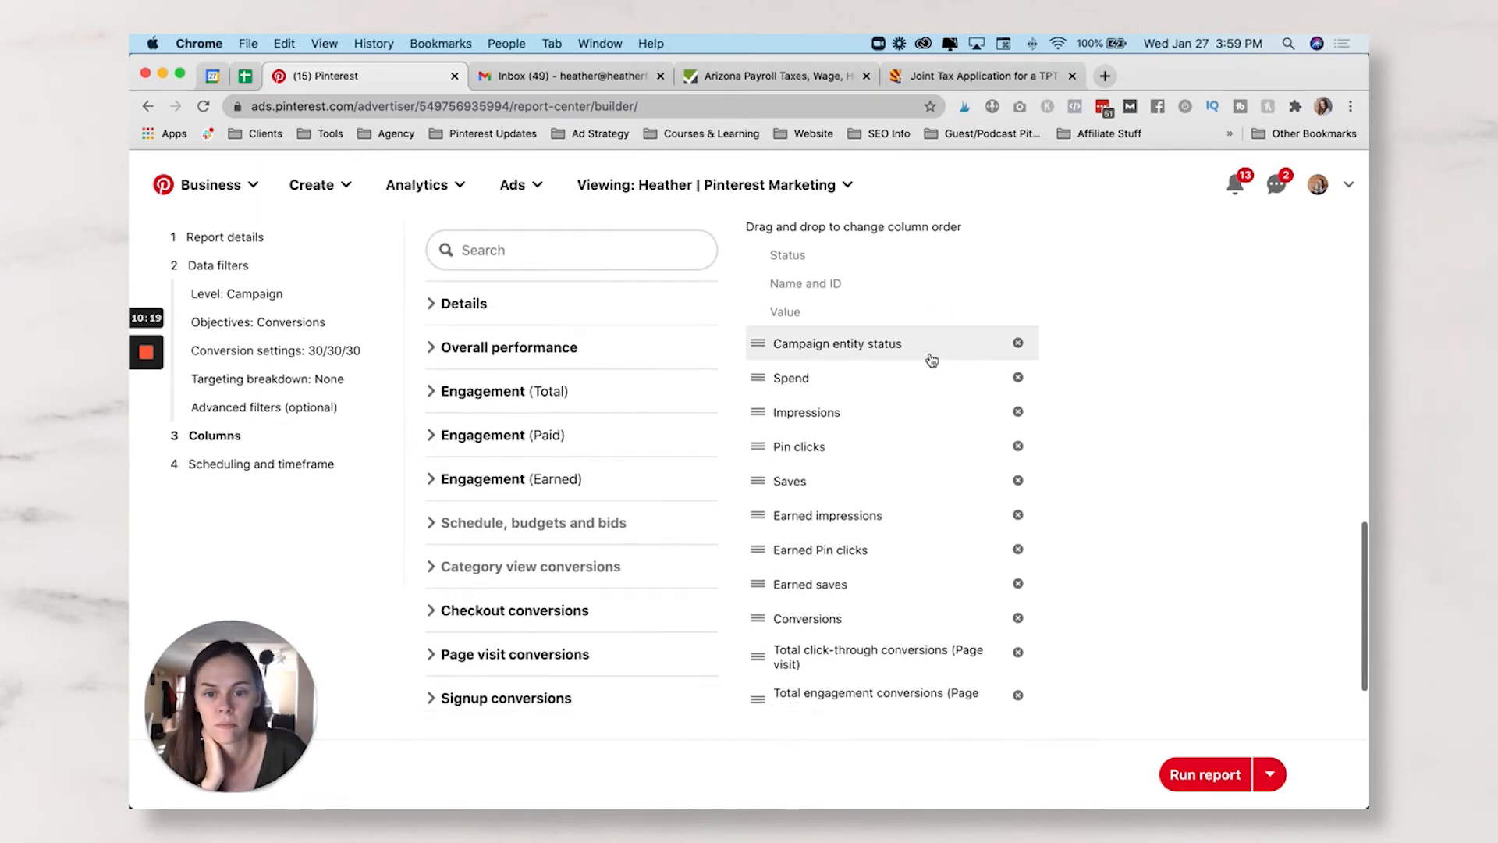
scroll(931, 360, up, 2)
scroll(673, 314, down, 2)
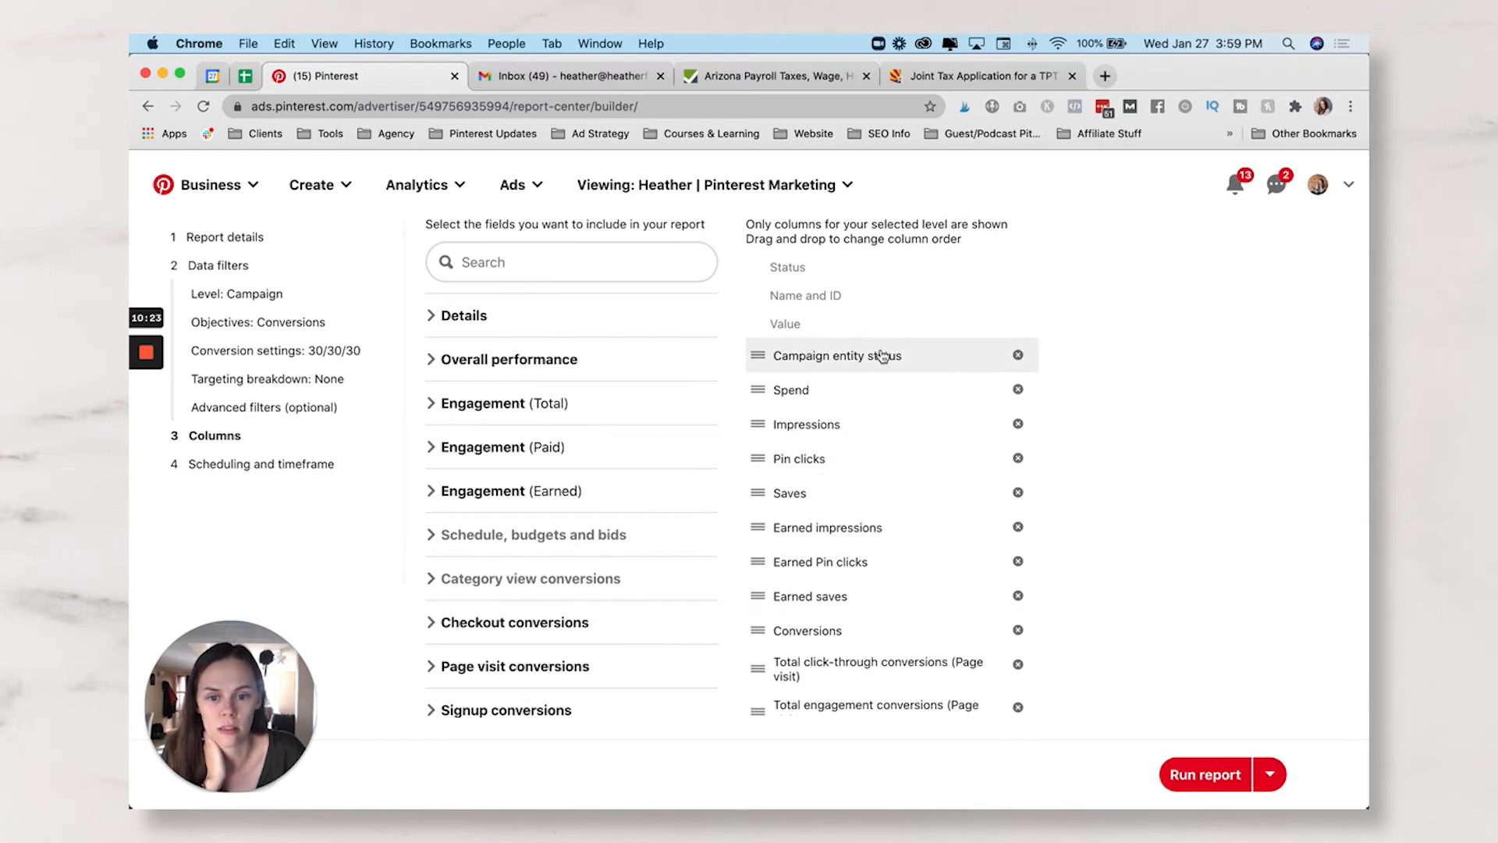
scroll(892, 364, down, 1)
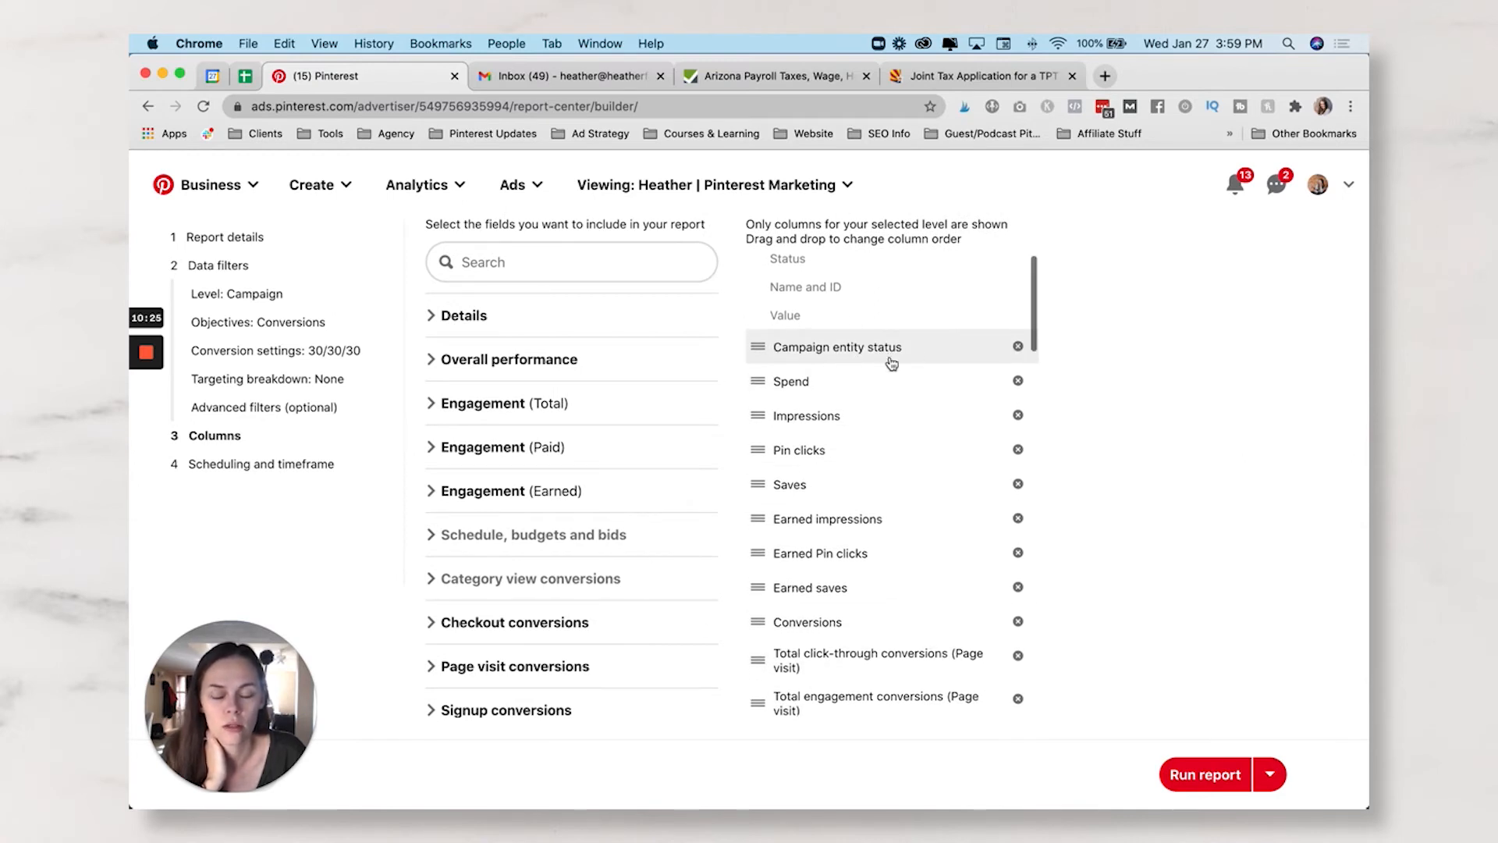
scroll(937, 408, up, 1)
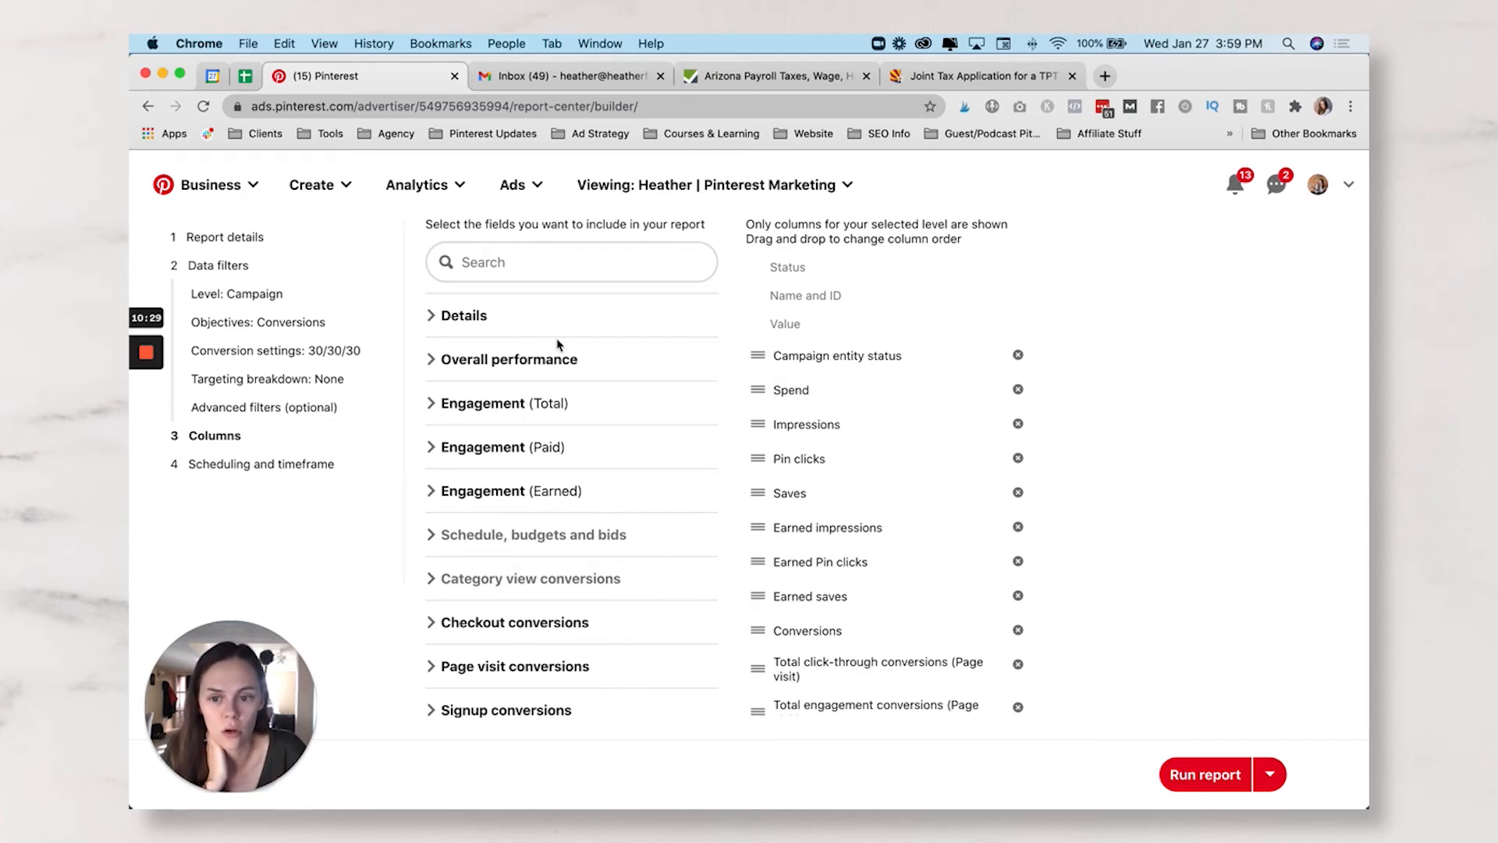
- Remove the Earned impressions, Earned Pin clicks and Earned saves columns
click(432, 316)
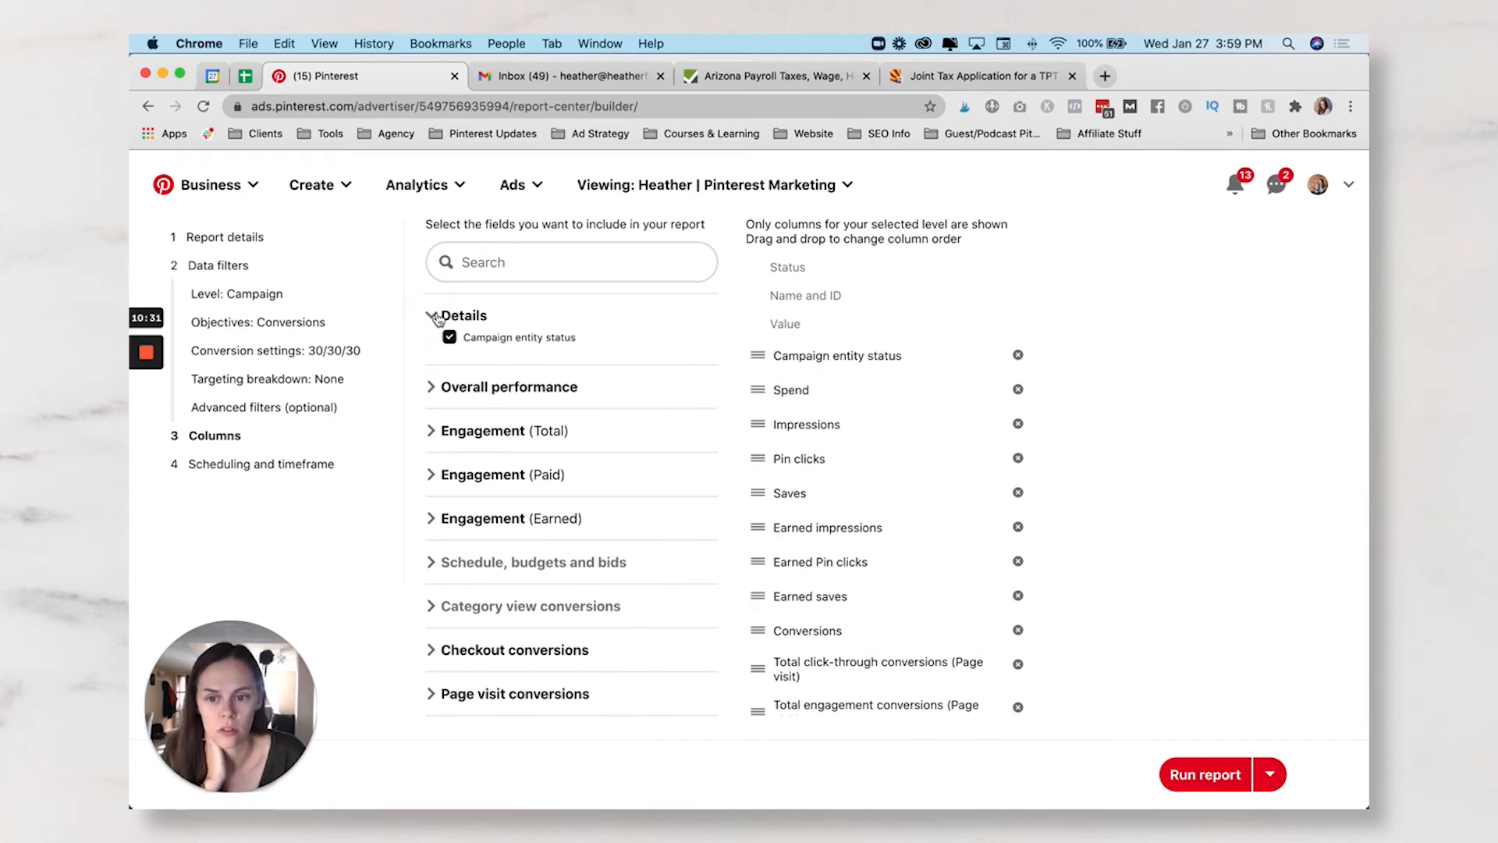
click(431, 314)
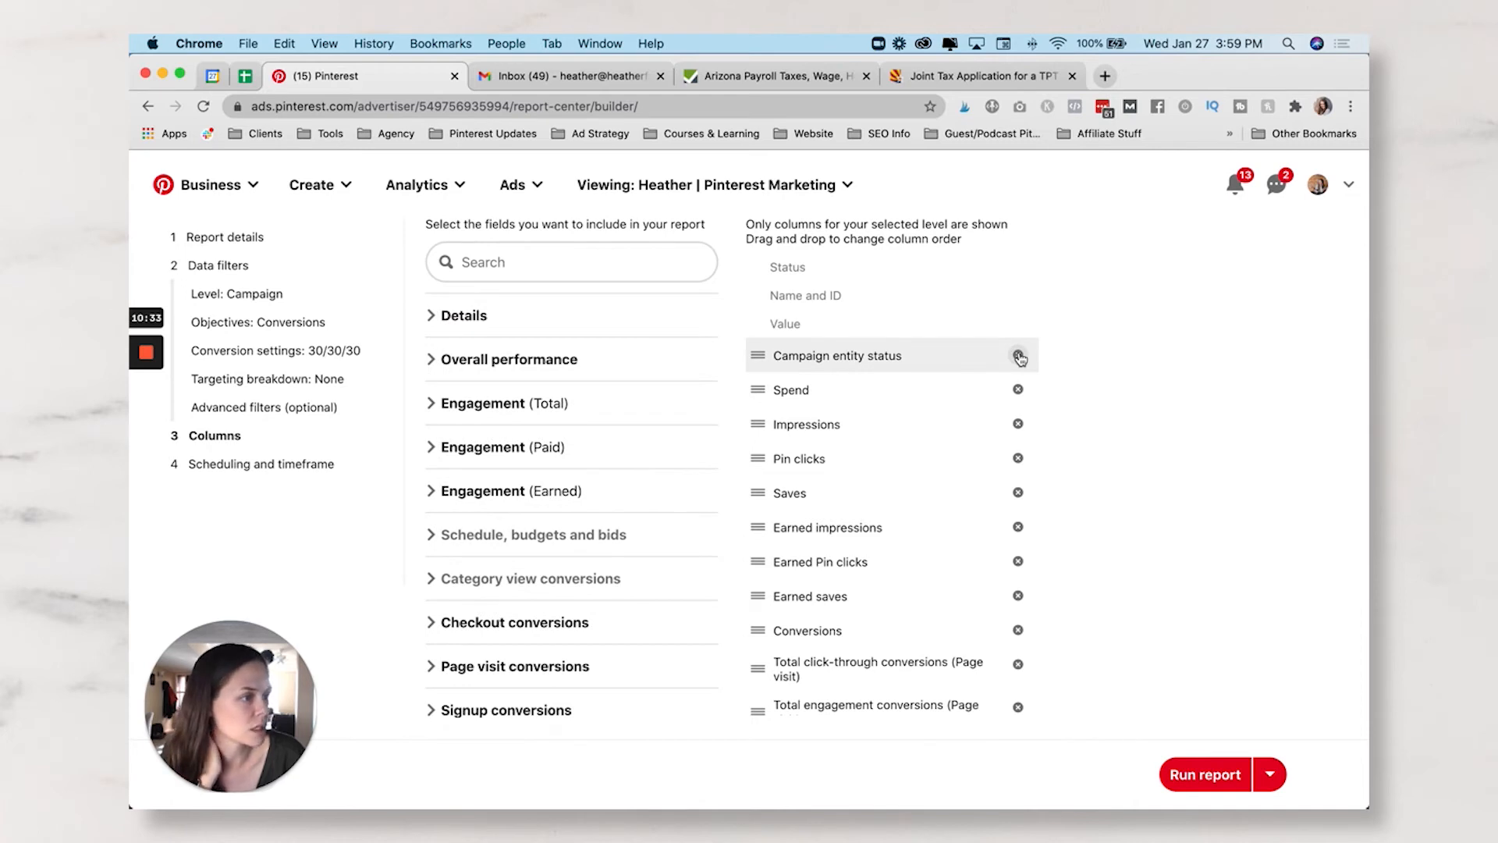
scroll(886, 406, down, 1)
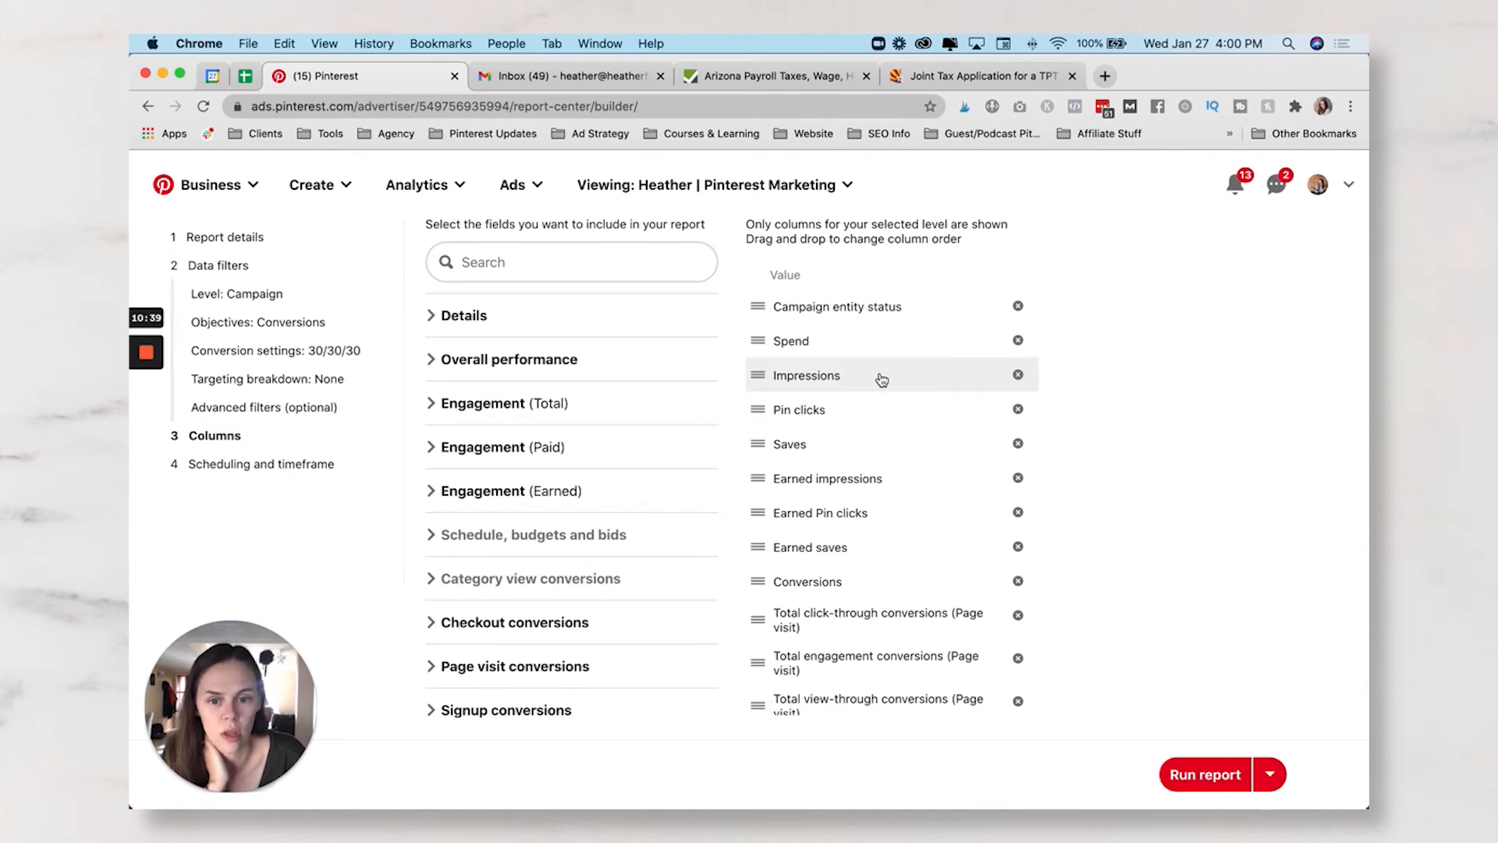
scroll(881, 378, down, 1)
scroll(881, 380, down, 2)
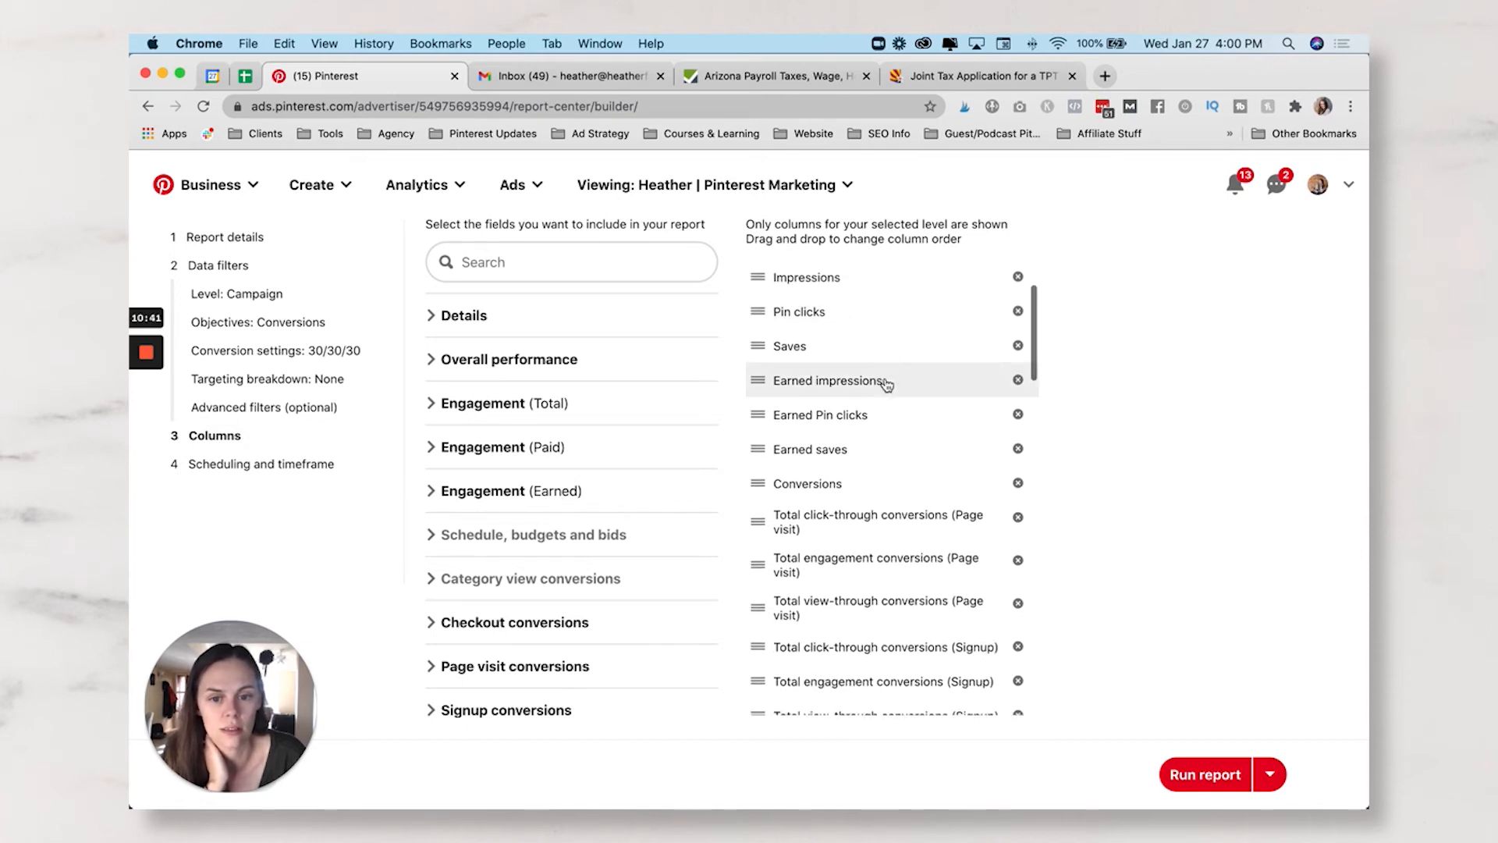
click(1018, 380)
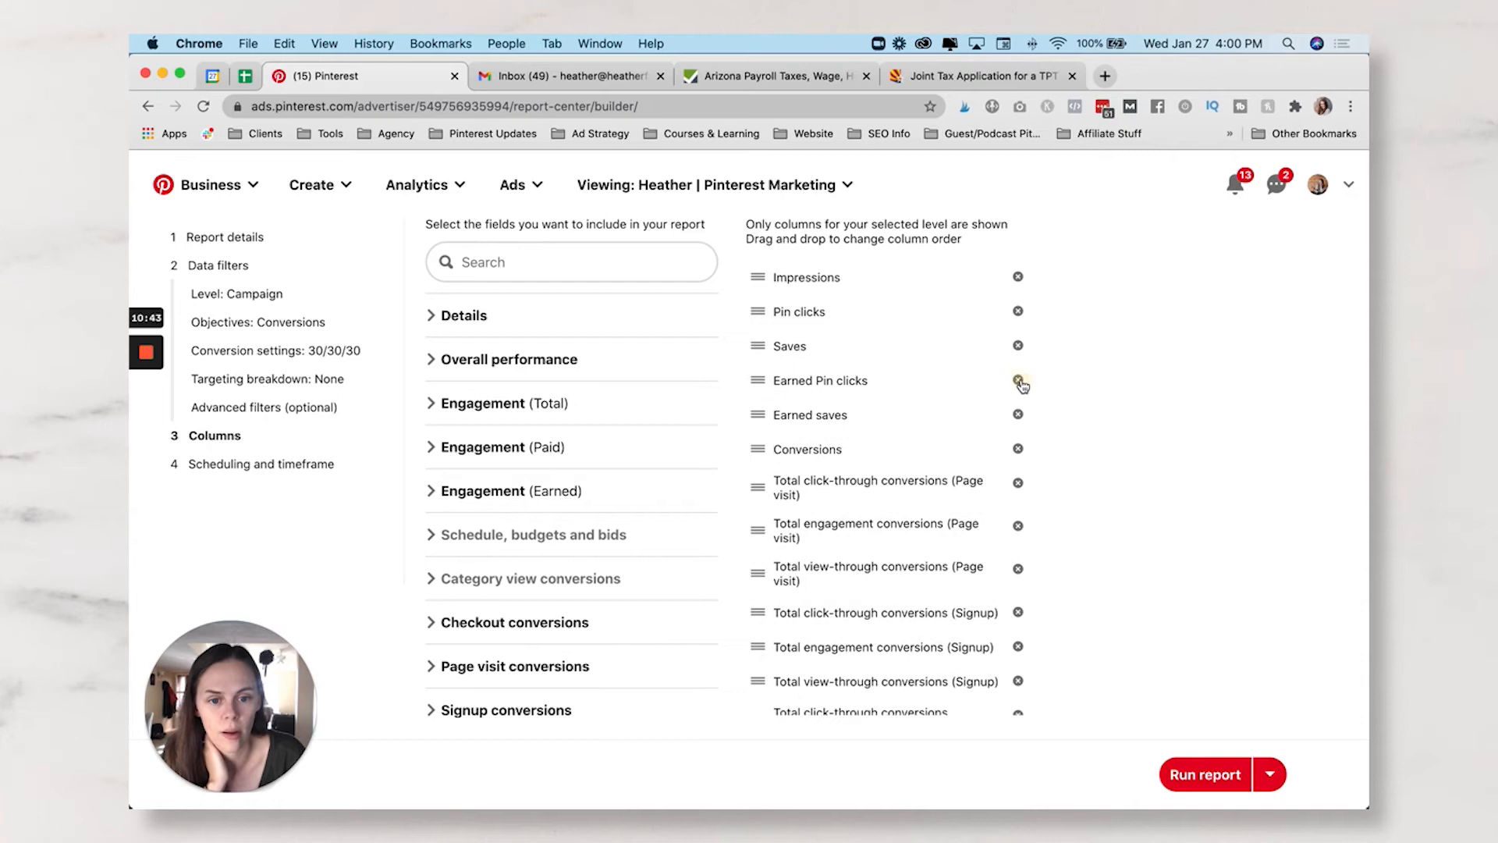
click(1018, 381)
click(1018, 381)
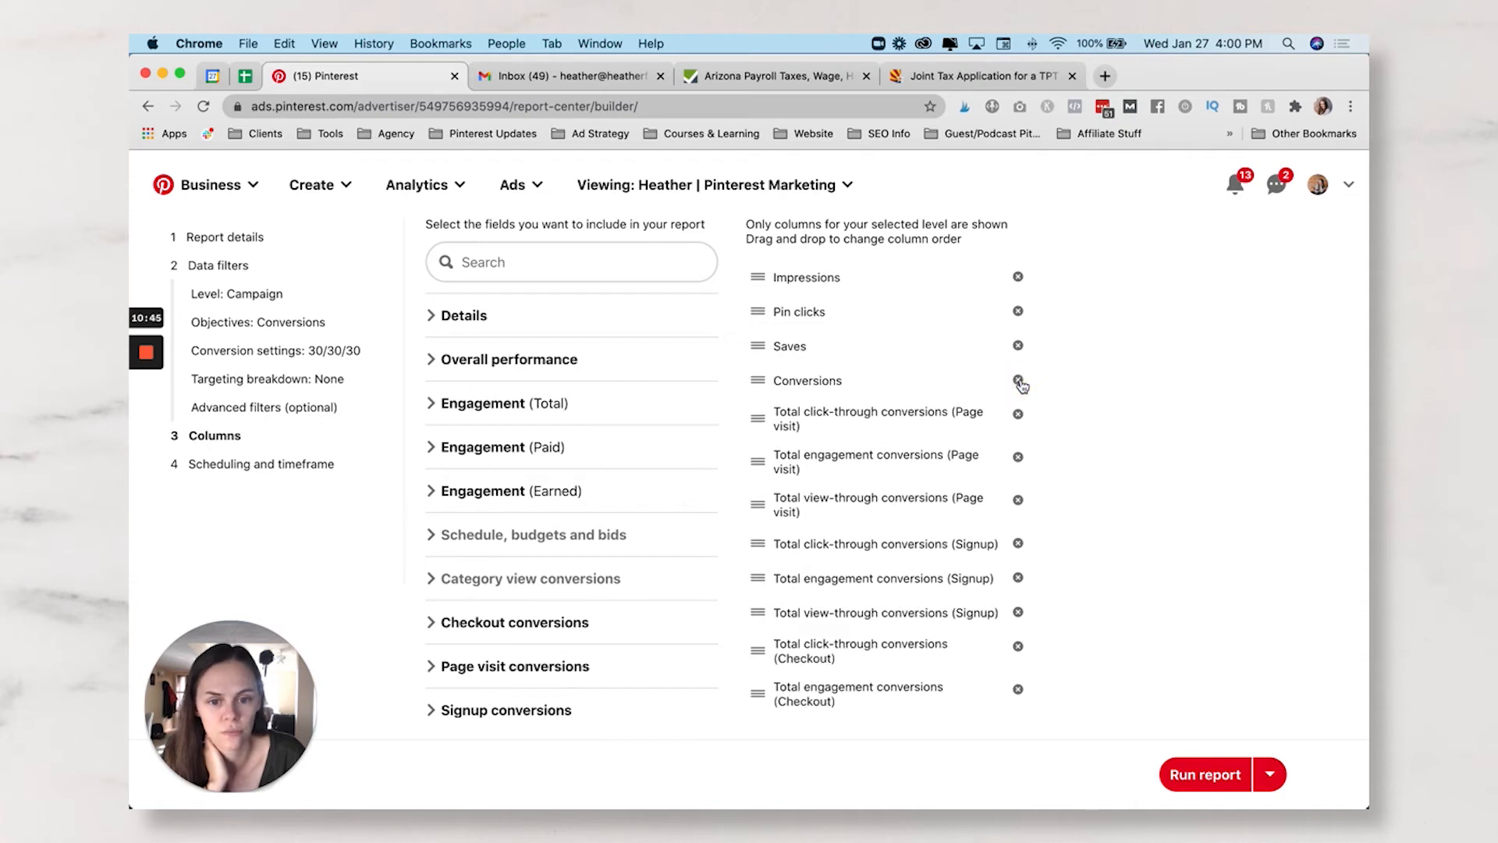
- Remove the Conversions, Saves, Pin clicks and Page visit columns, leaving Campaign entity status
scroll(847, 375, down, 2)
scroll(848, 377, up, 3)
scroll(847, 376, down, 2)
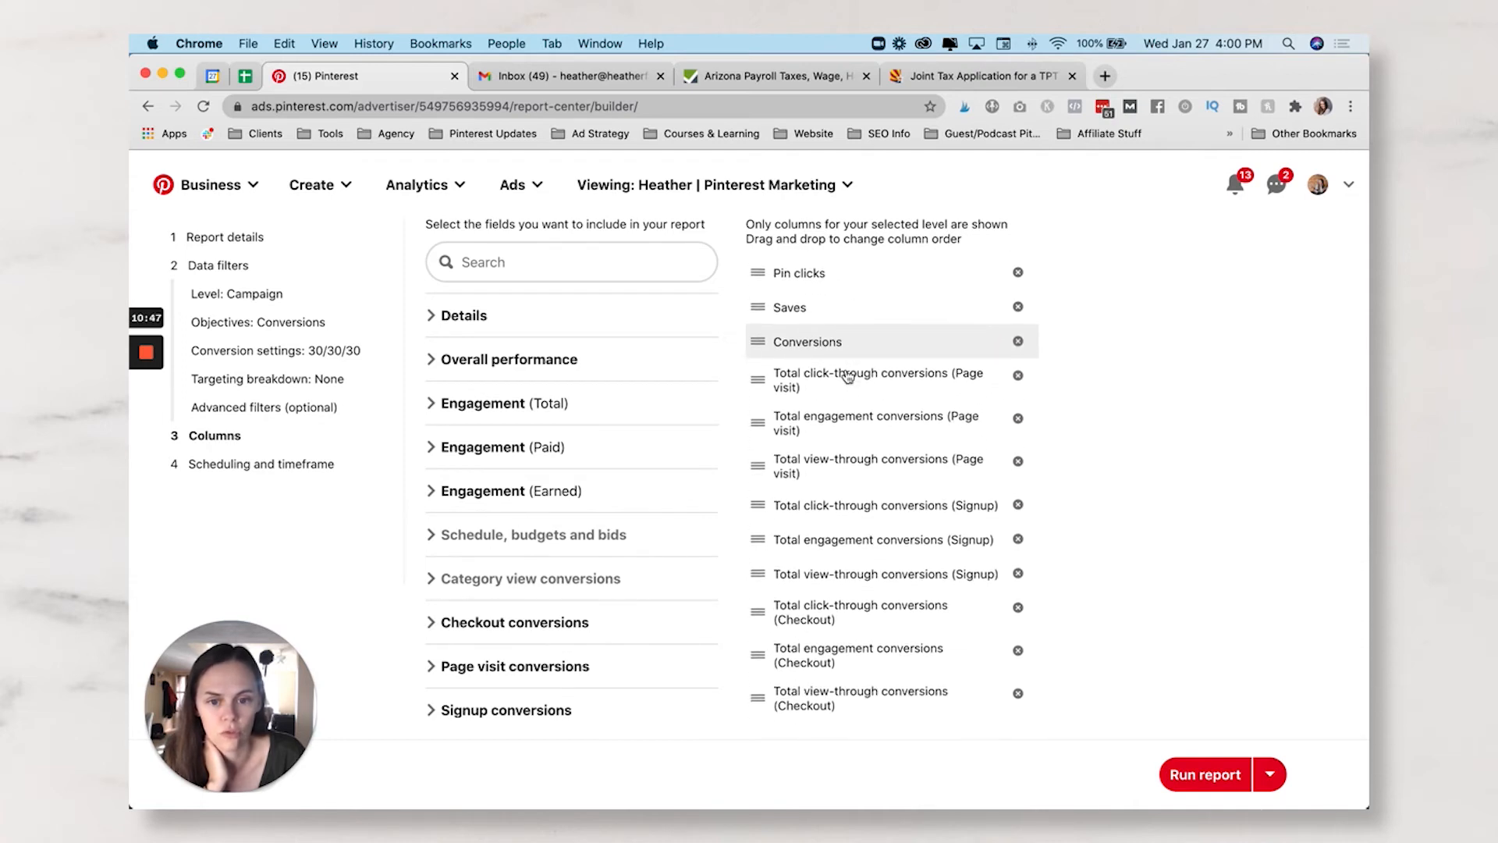
click(1018, 341)
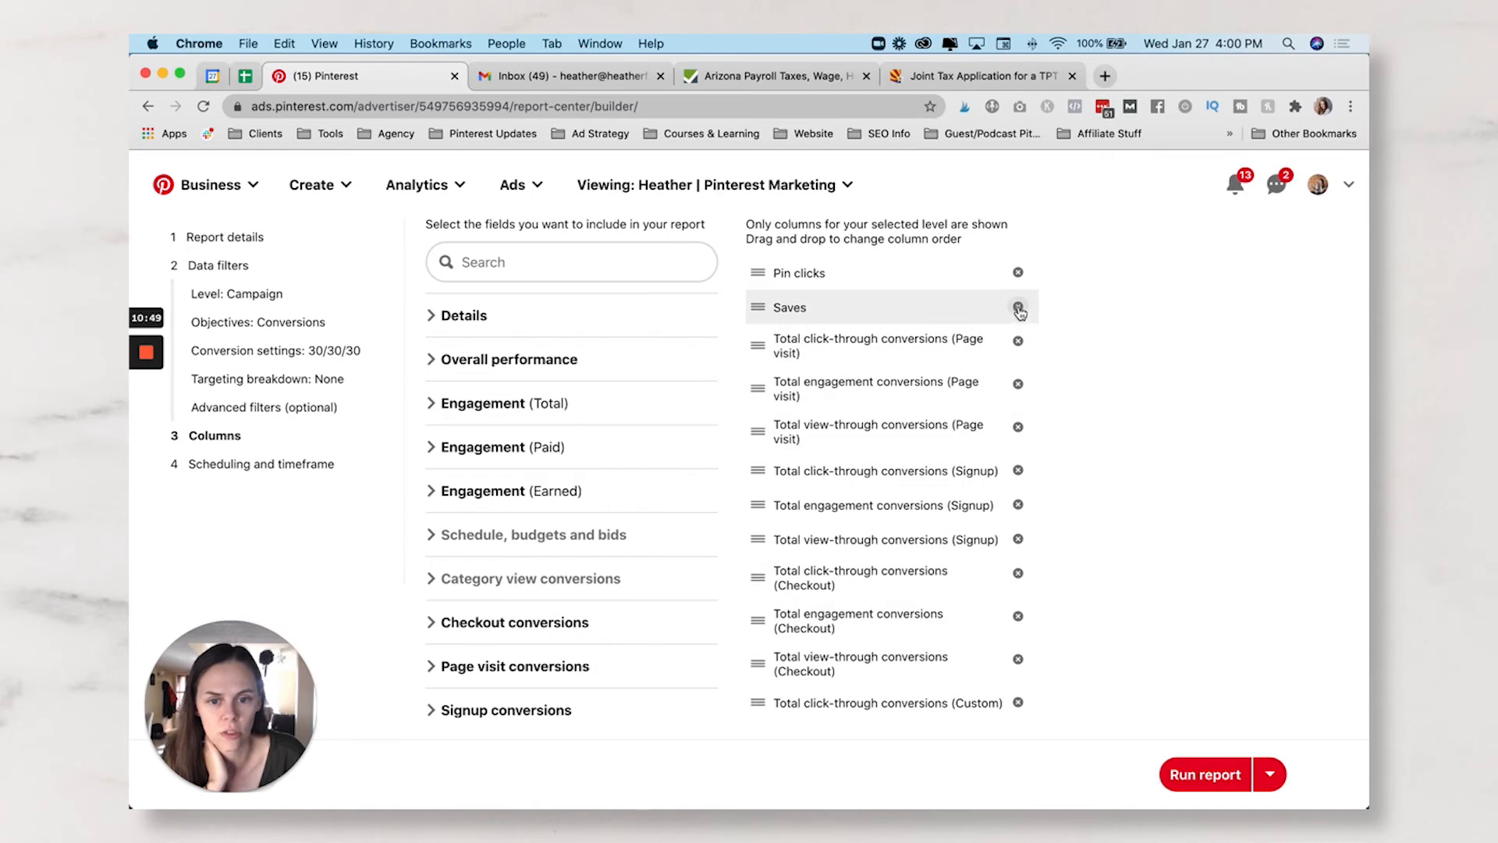
click(1018, 307)
scroll(1019, 312, up, 2)
click(1018, 338)
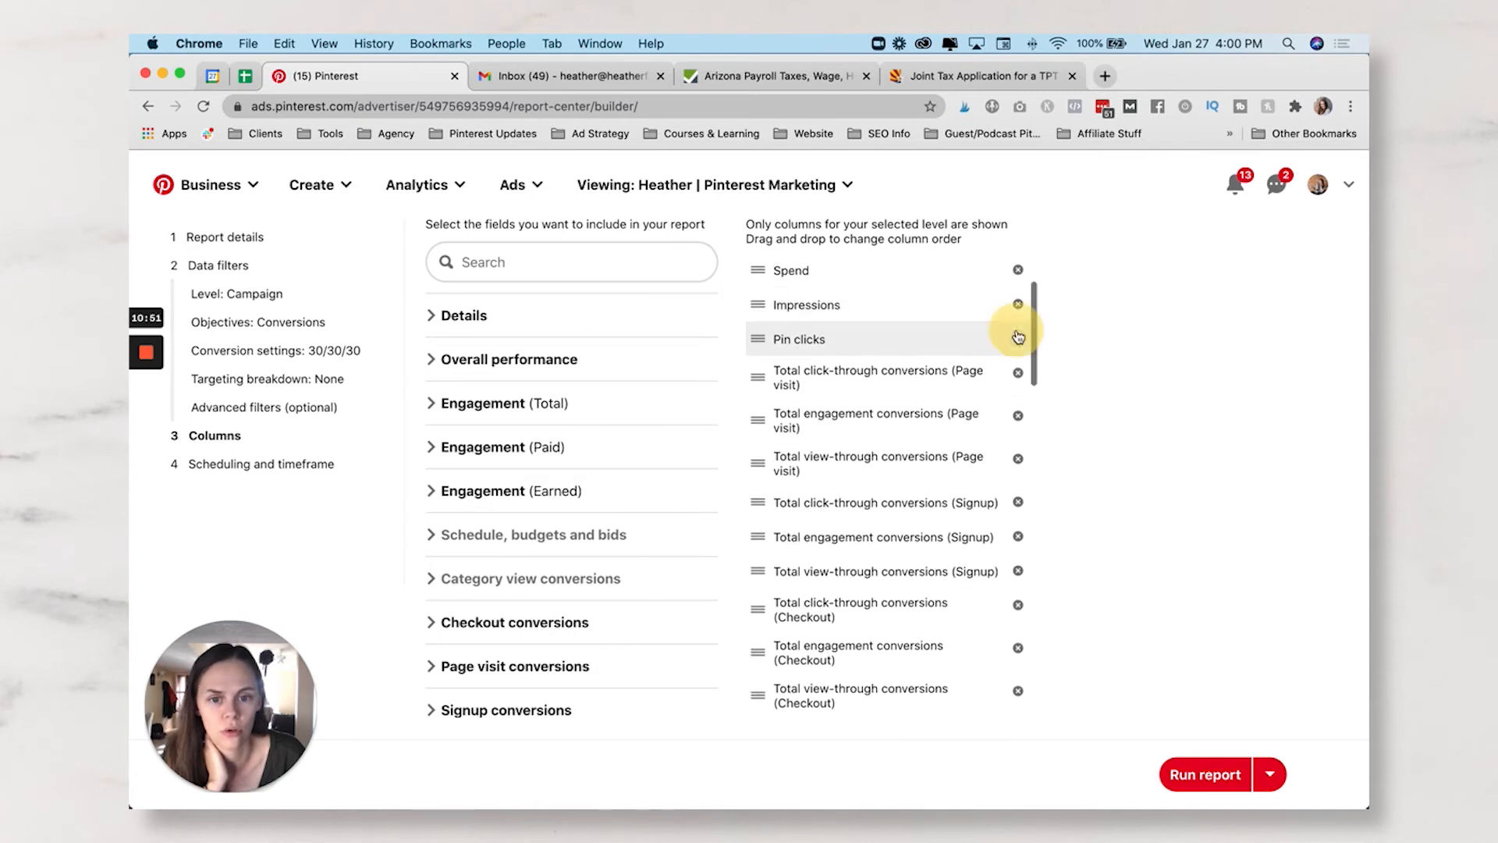
click(1019, 341)
click(1019, 341)
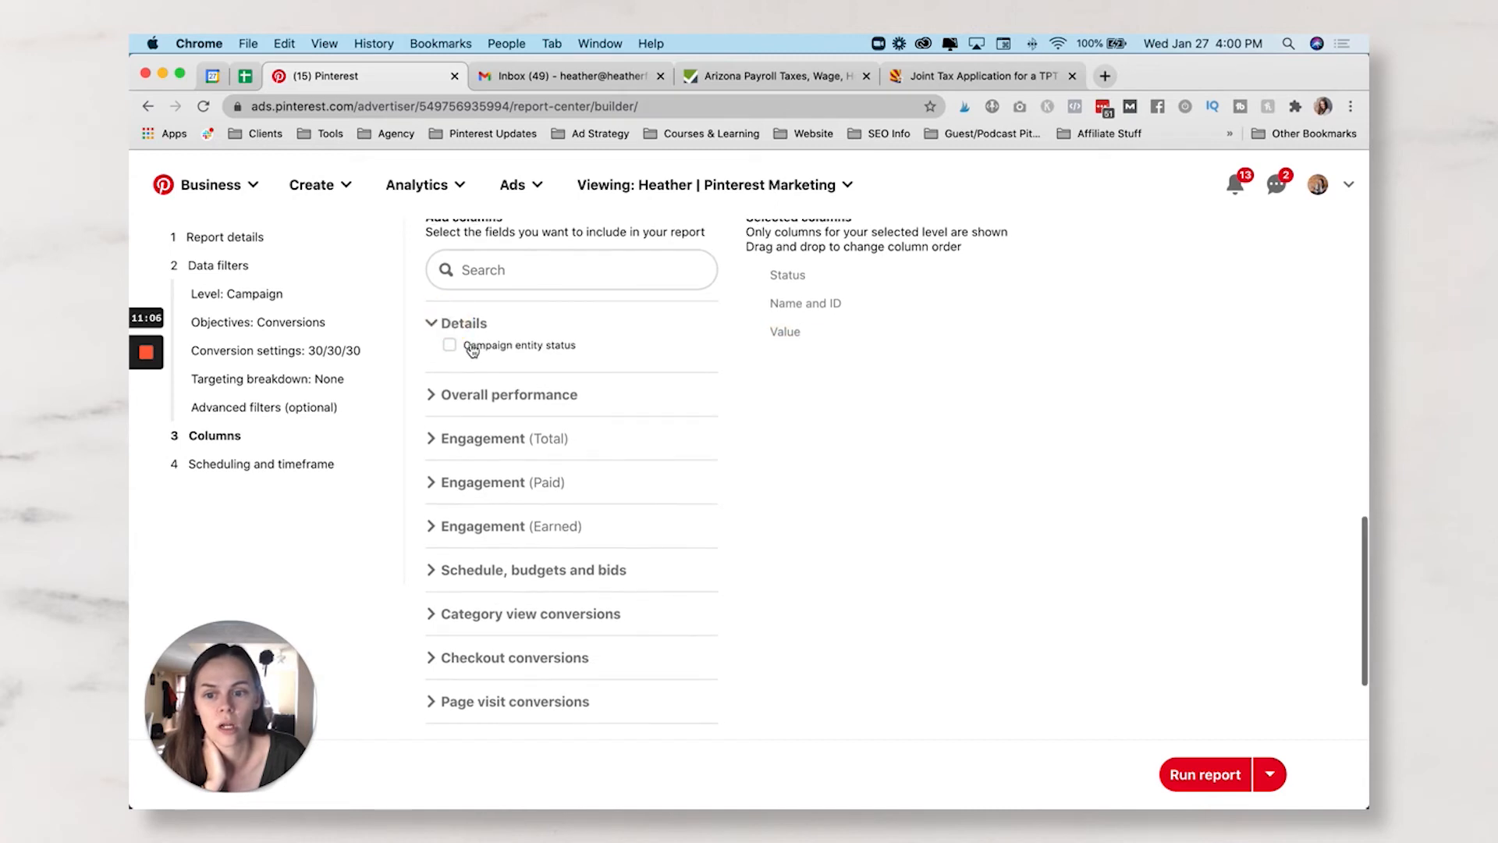
- Keep Campaign entity status and add Spend, Frequency, Impressions and CPM columns
click(472, 348)
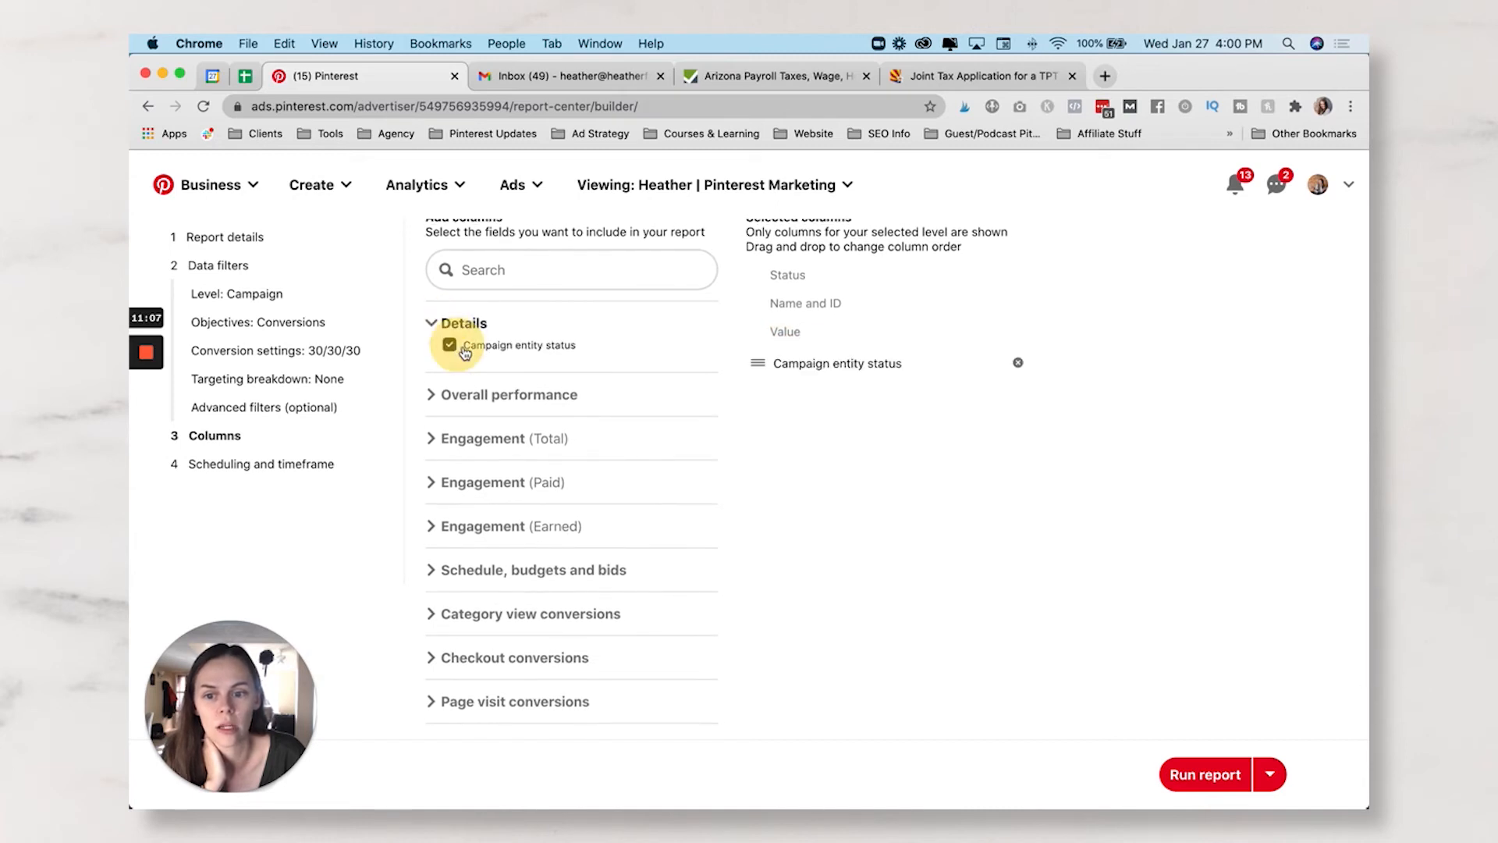
click(442, 395)
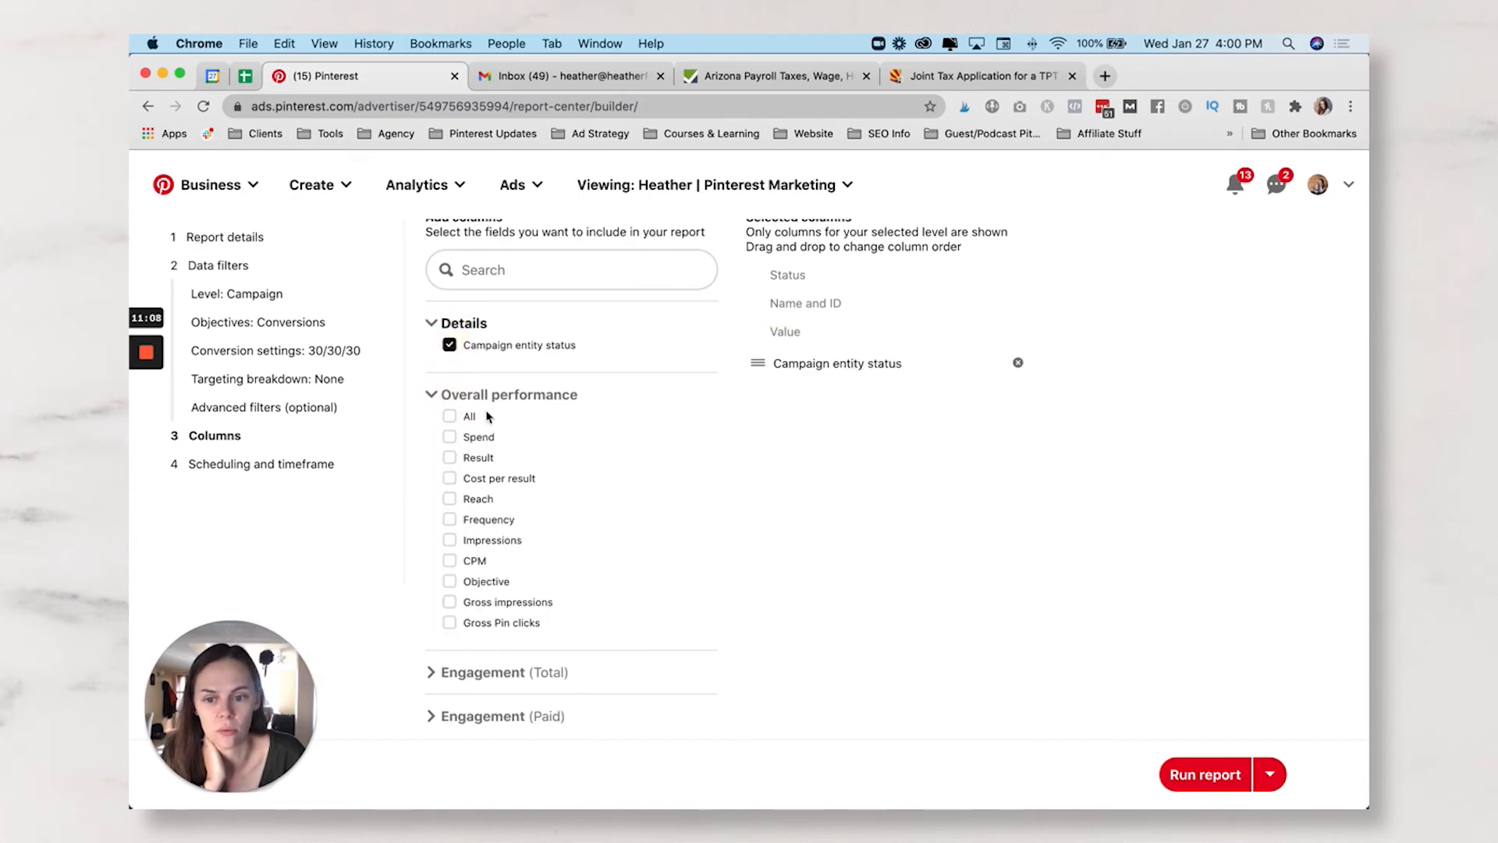
click(449, 438)
click(449, 519)
click(451, 541)
click(450, 561)
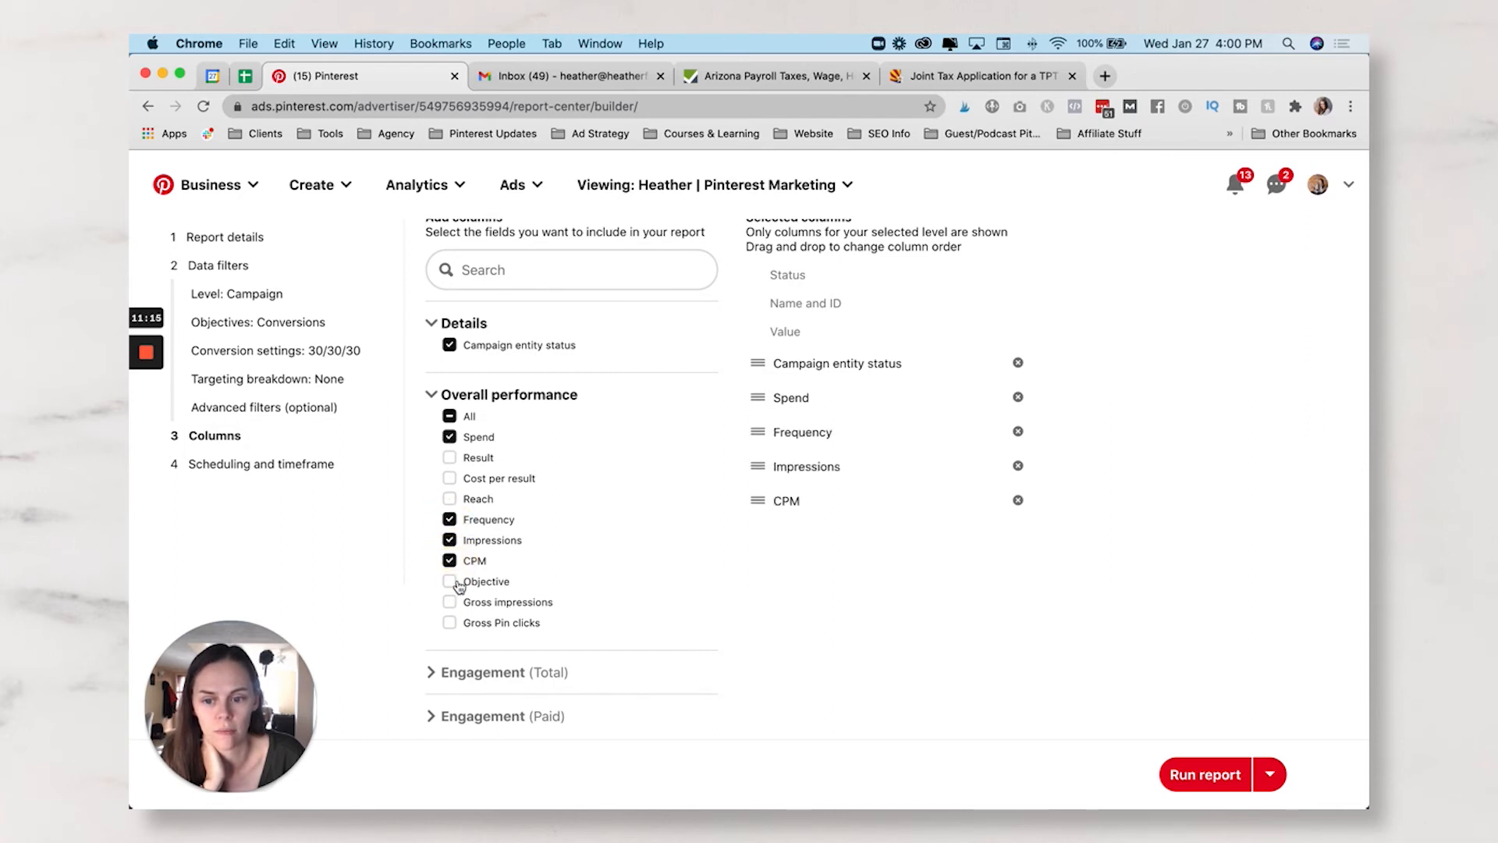
click(433, 394)
- Add Pin clicks, CTR, CPC, Saves and Outbound clicks from Engagement (Total)
click(434, 443)
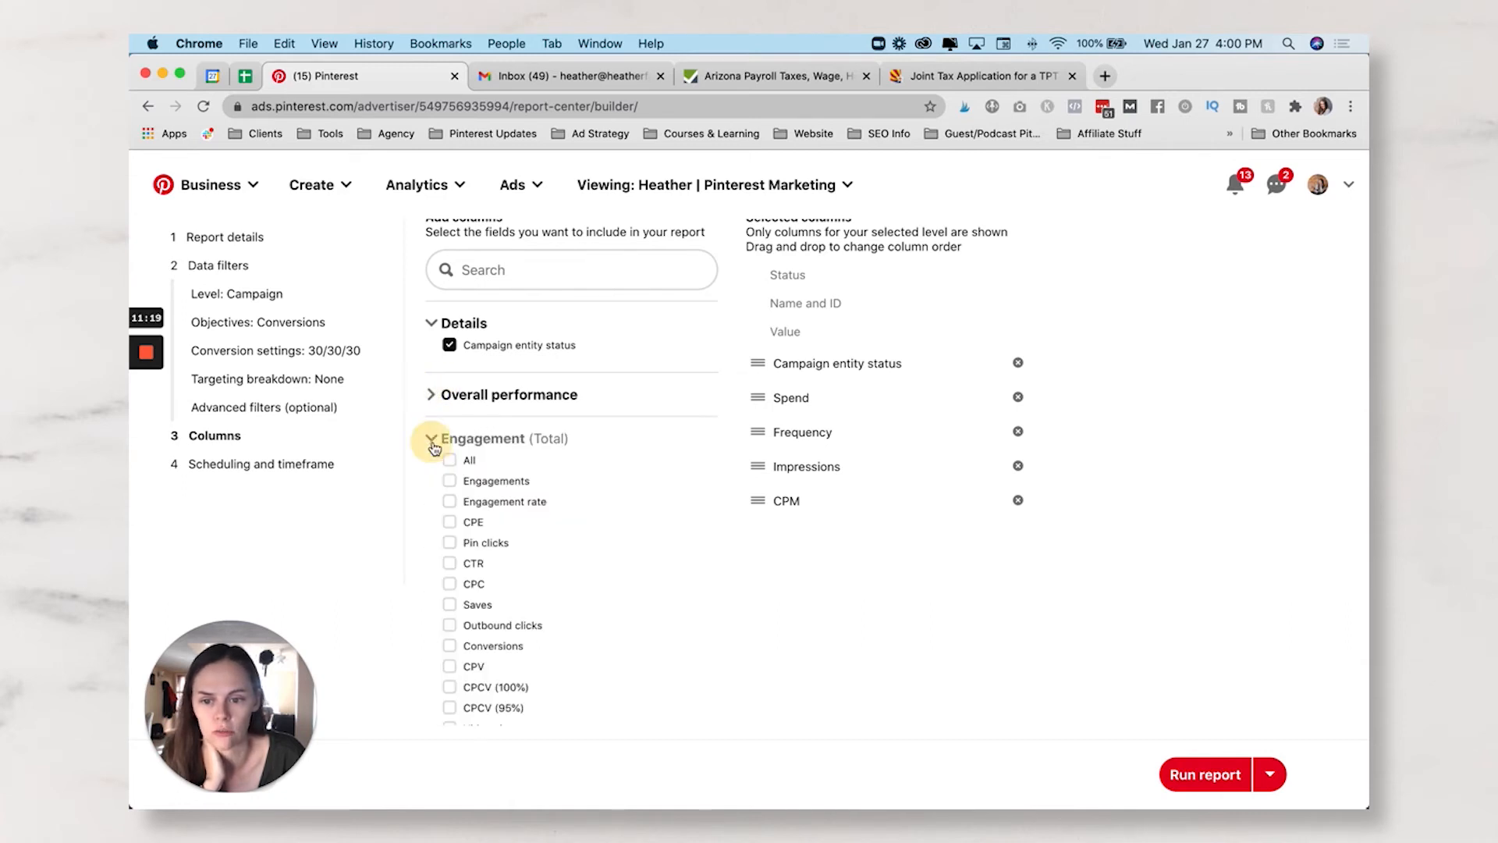
click(451, 543)
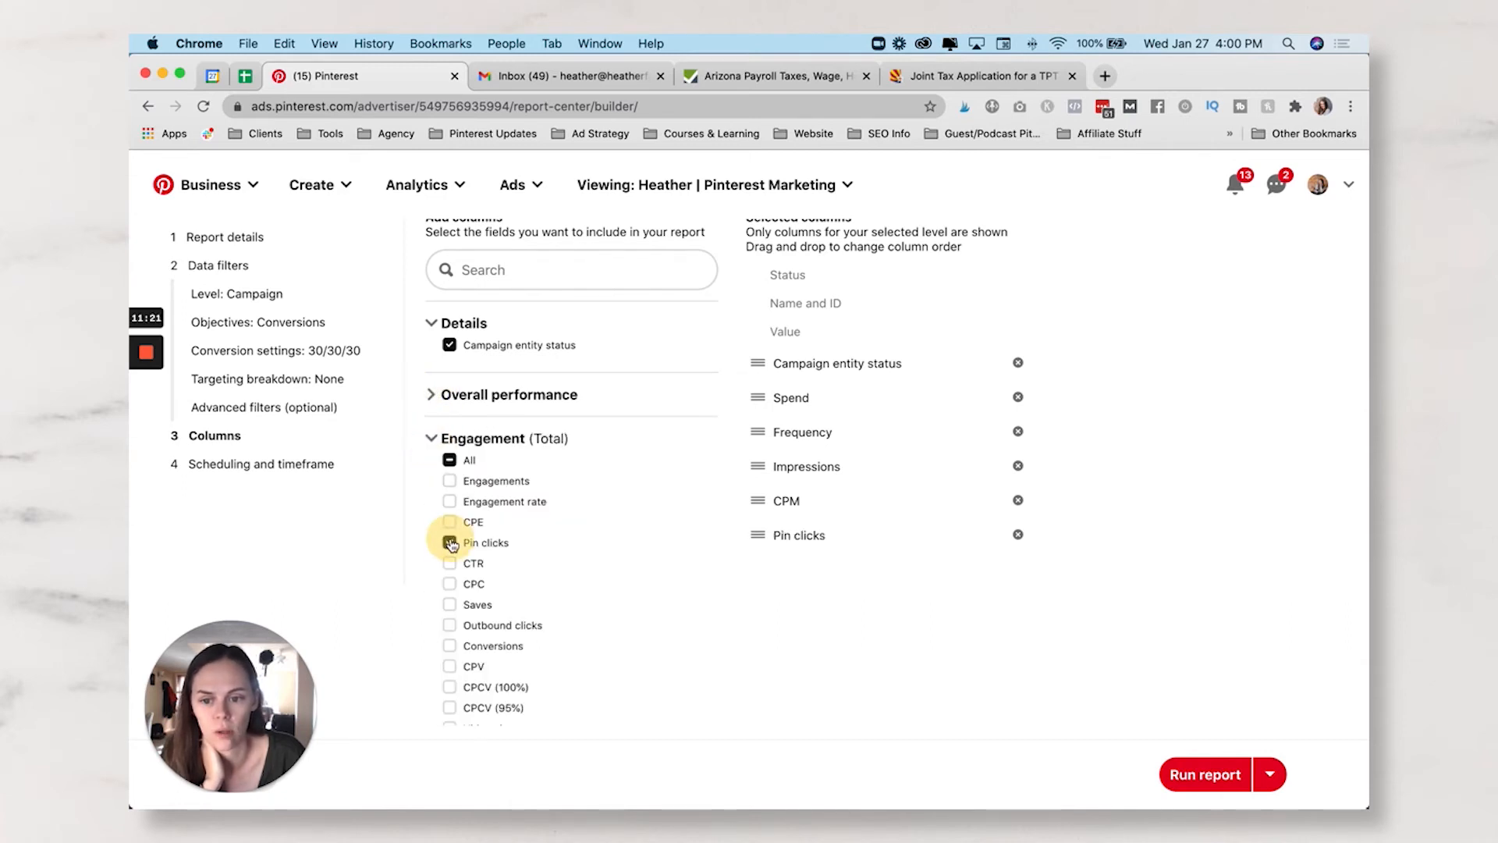
click(450, 562)
click(450, 583)
click(450, 605)
click(450, 625)
scroll(437, 577, down, 2)
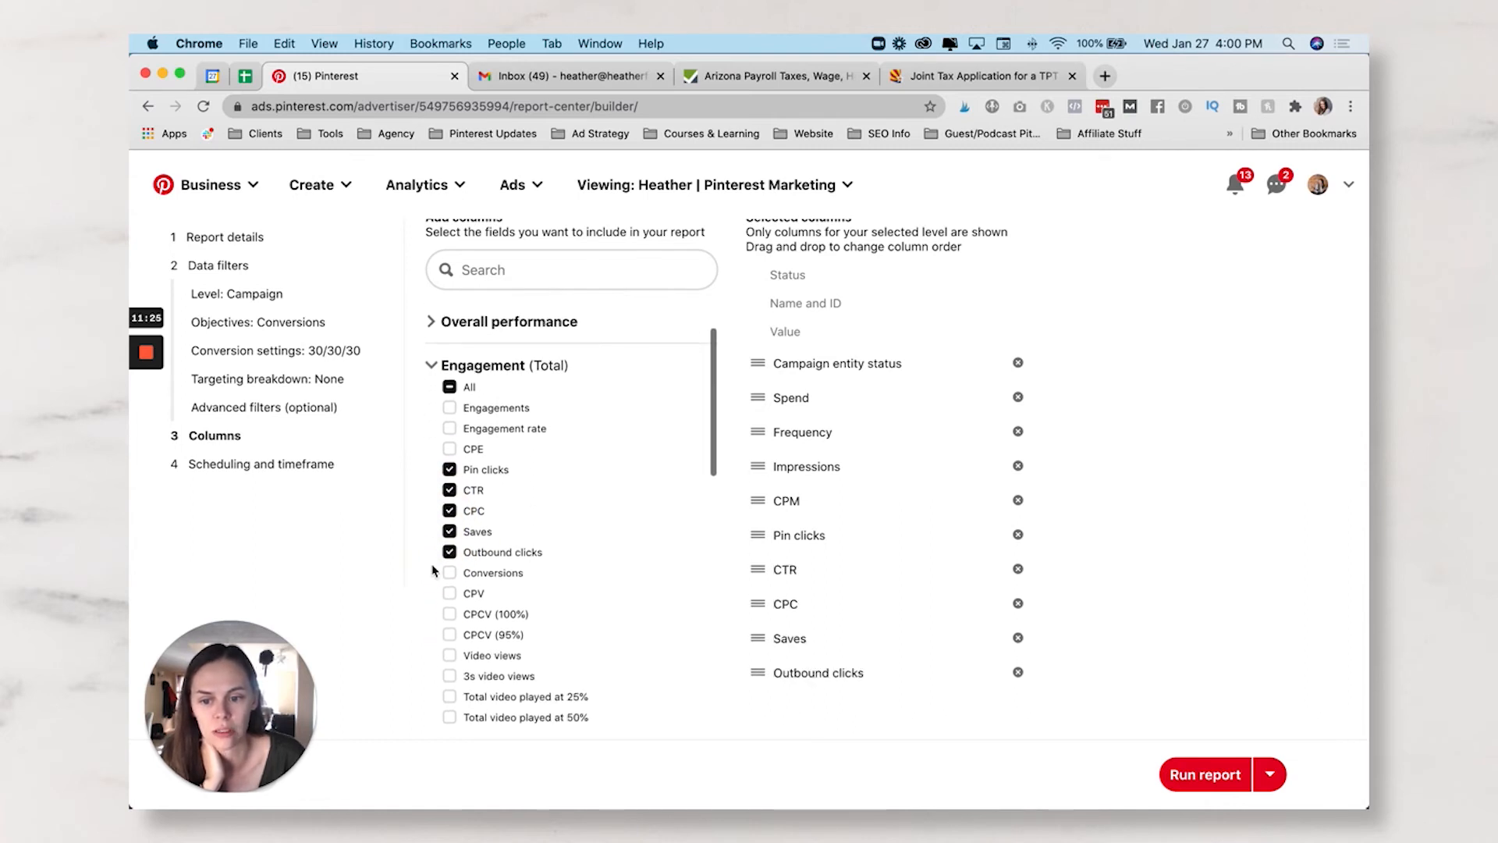
click(447, 573)
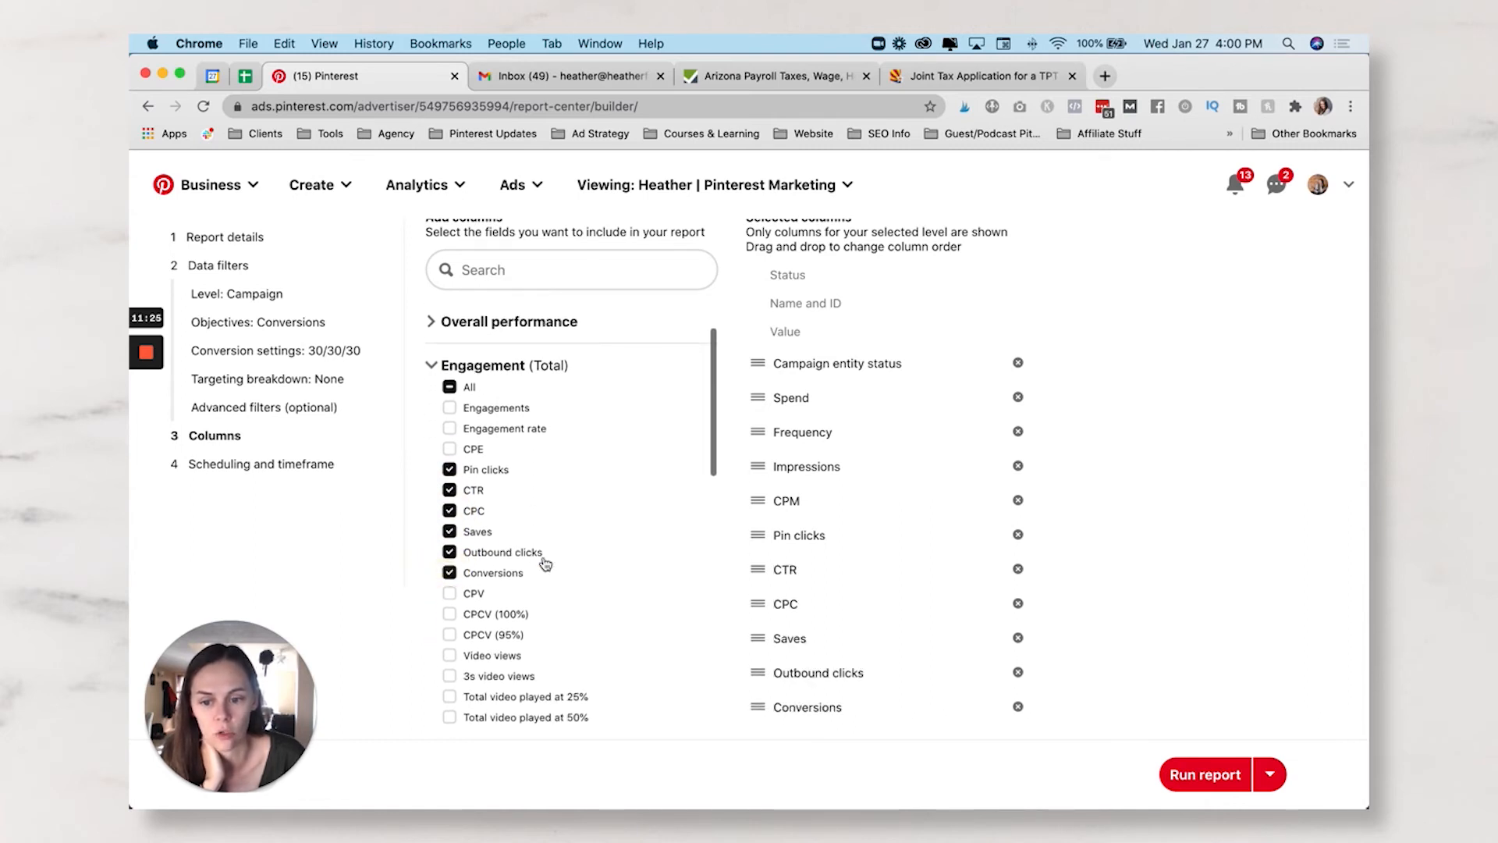
click(449, 573)
scroll(511, 569, down, 2)
scroll(507, 562, up, 3)
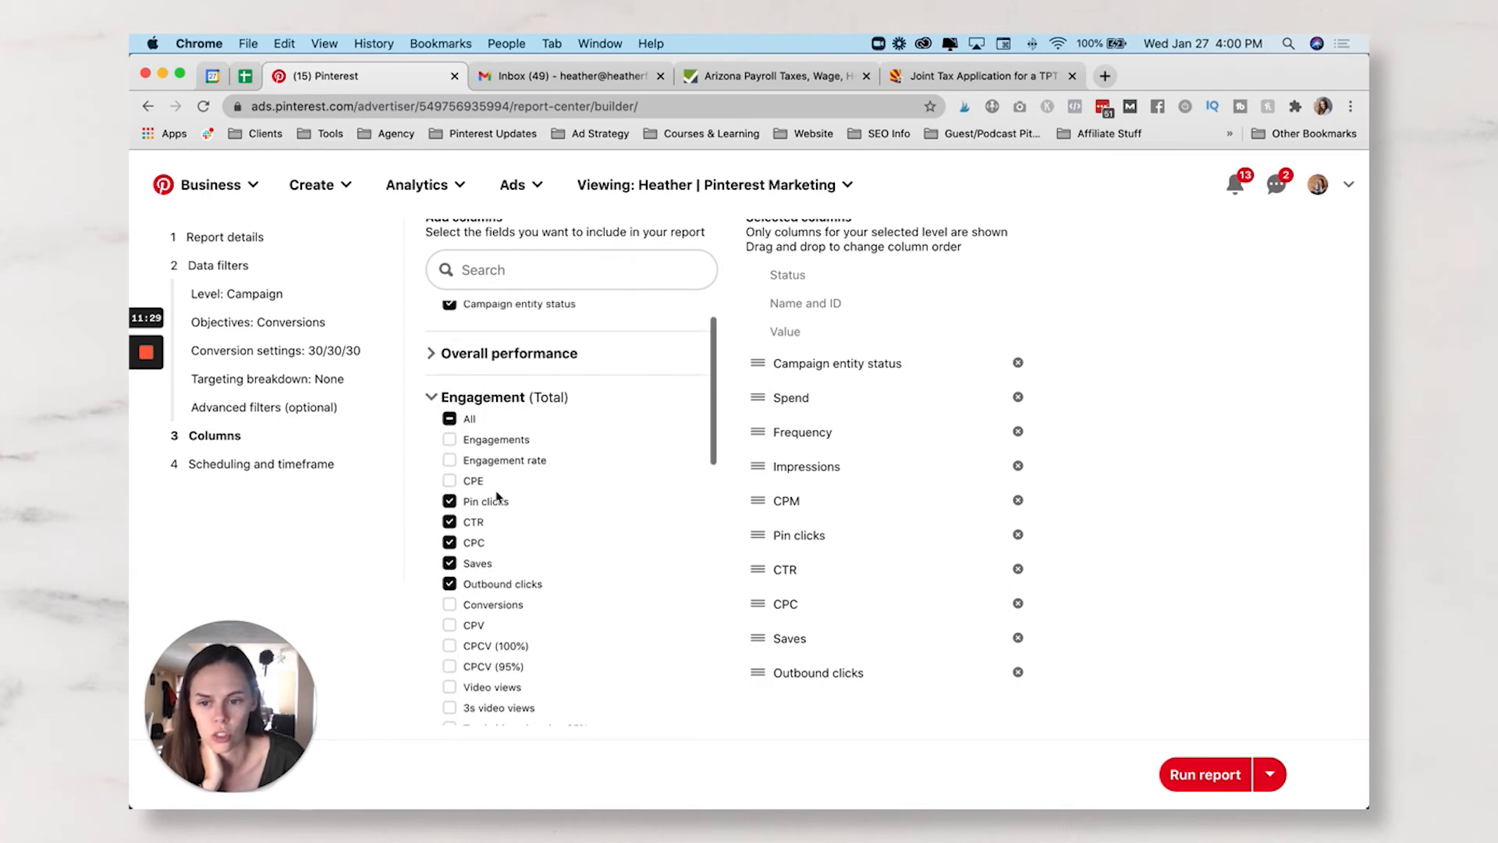
click(433, 399)
- Add the Daily spend limit column from Schedule, budgets and bids
click(432, 530)
scroll(445, 519, down, 1)
click(450, 519)
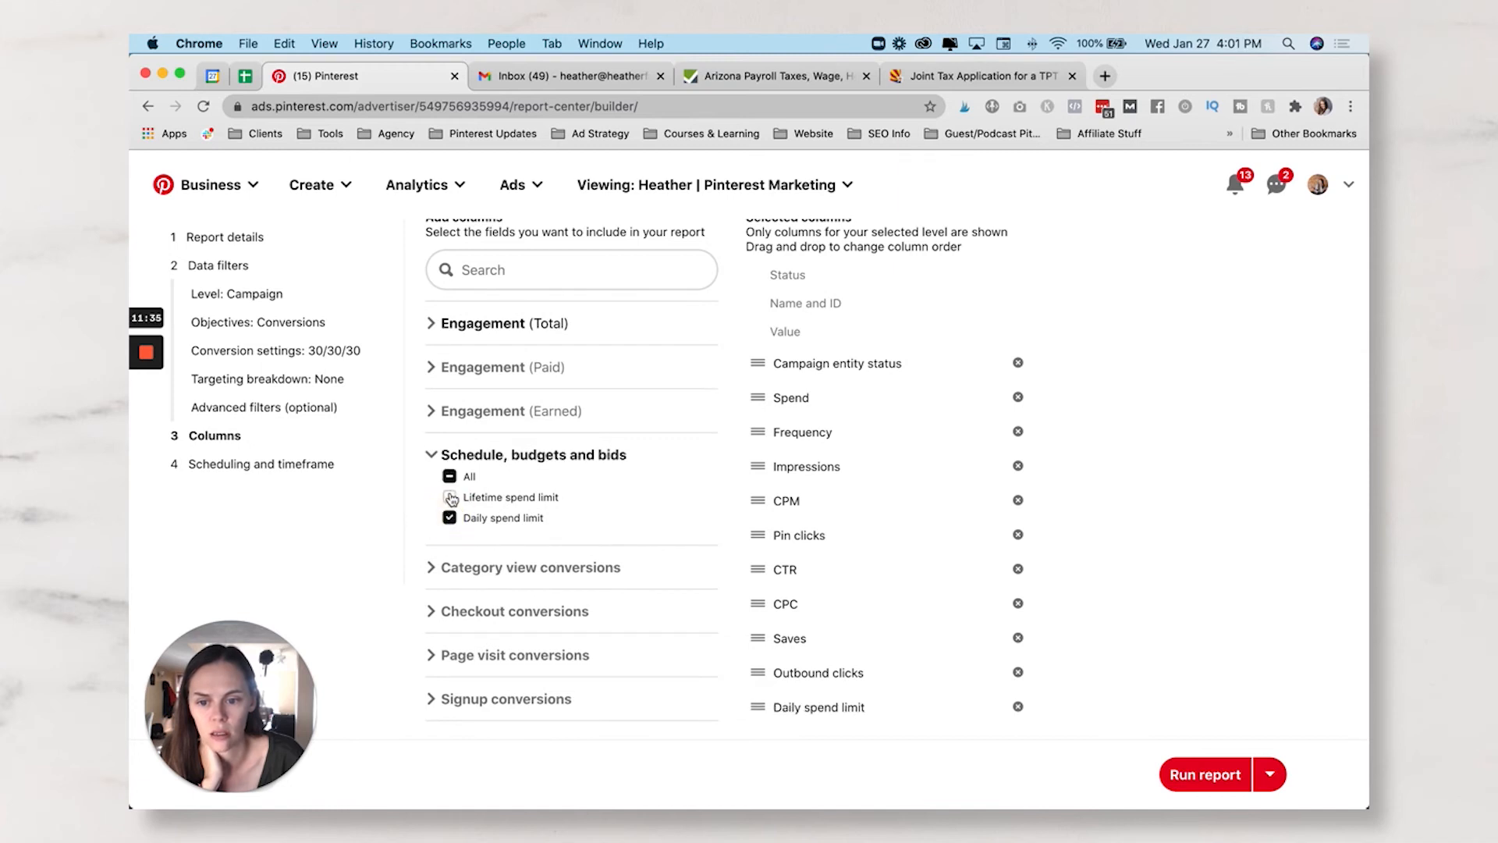
click(430, 455)
scroll(434, 437, down, 2)
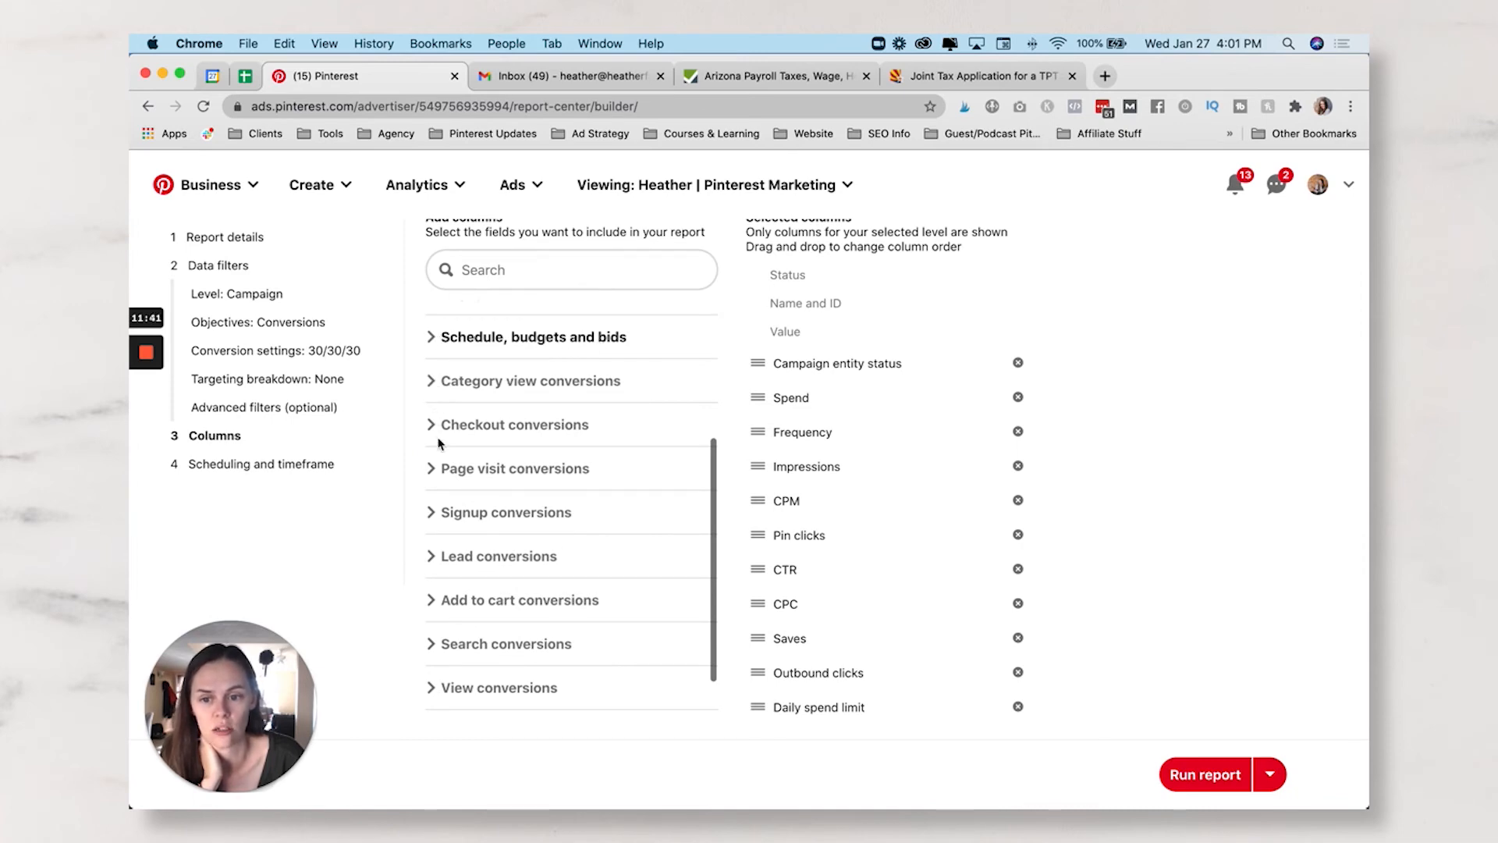
scroll(438, 443, down, 1)
- Add Total CPA, ROAS and conversions columns for Checkout conversions
click(433, 386)
click(451, 418)
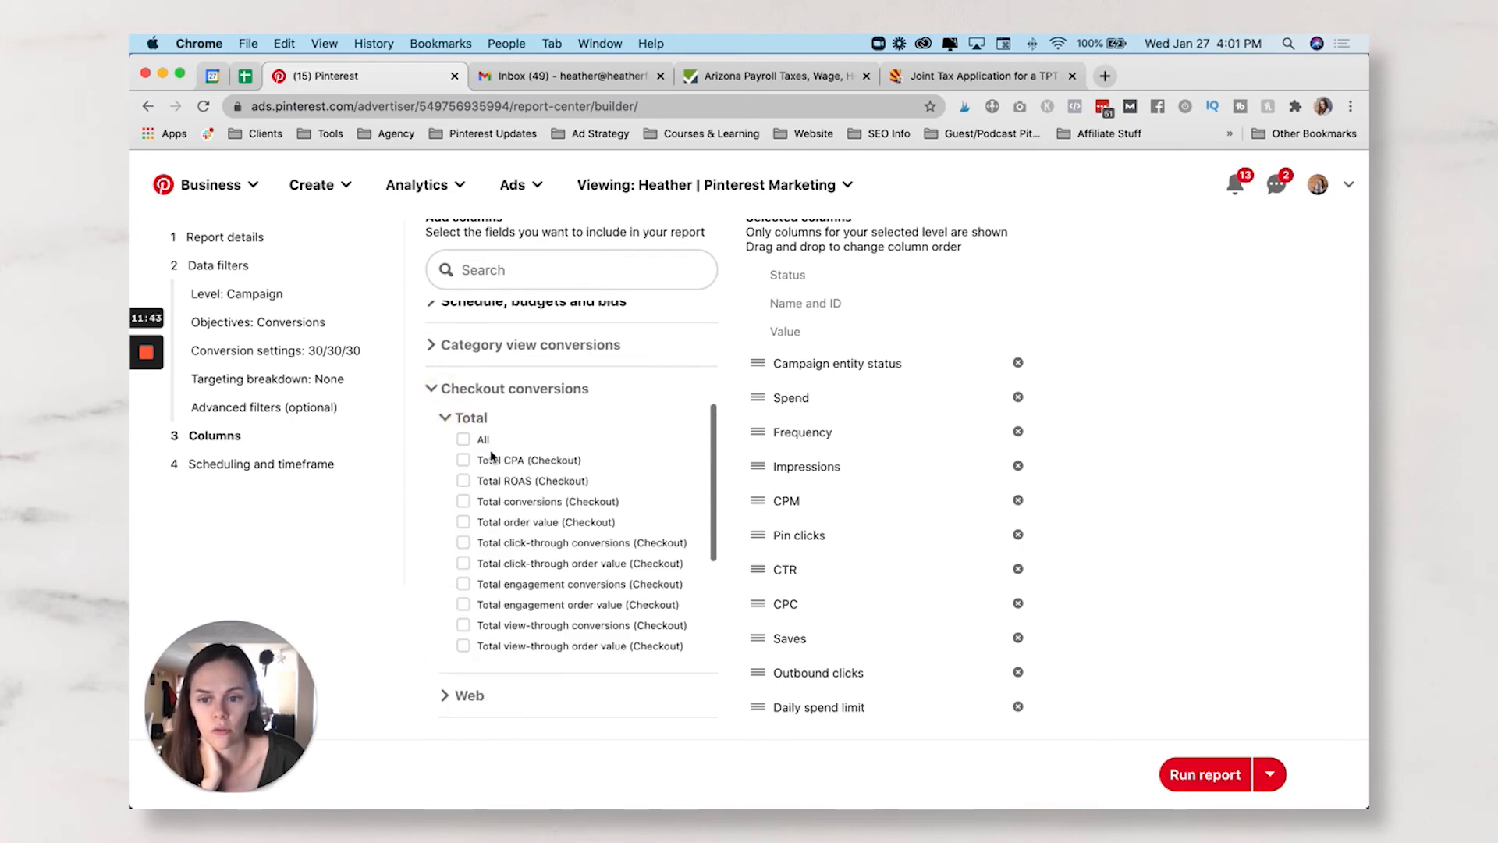
click(463, 460)
click(464, 481)
click(463, 501)
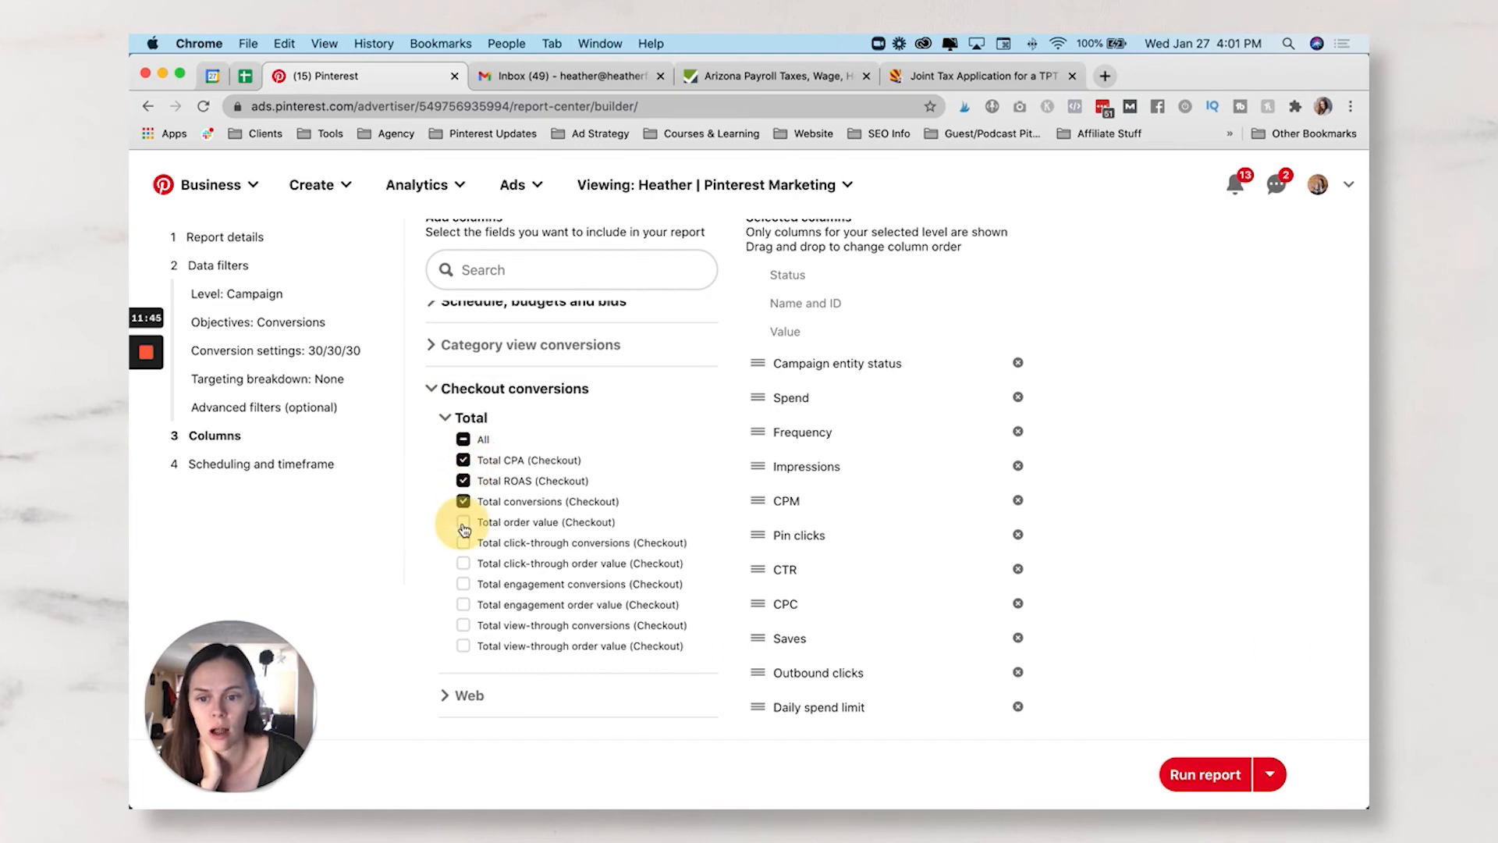
click(434, 391)
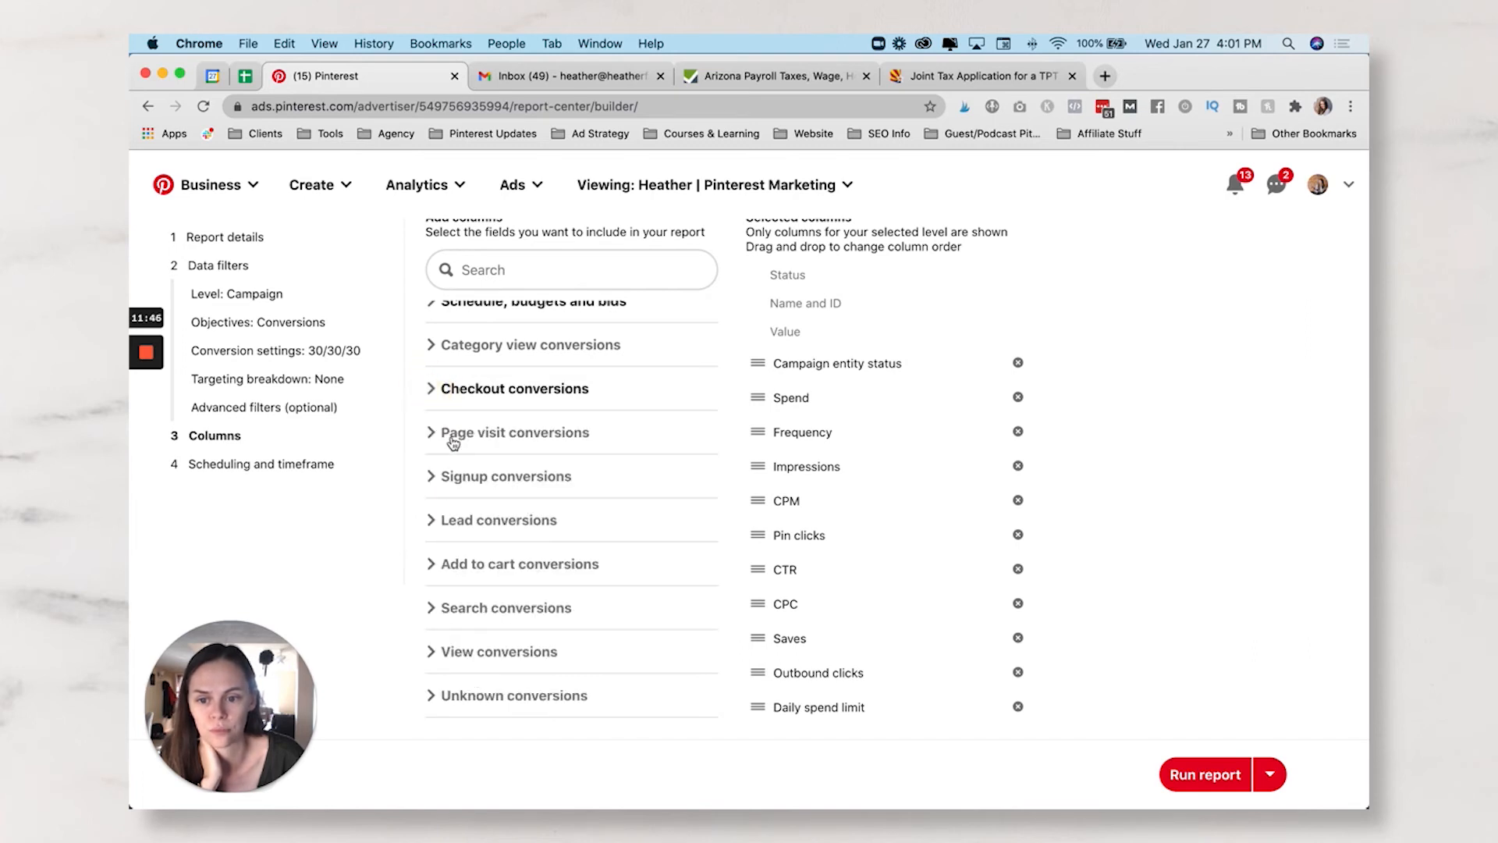
- Add Total CPA and conversions columns for Signup conversions
click(433, 478)
click(446, 505)
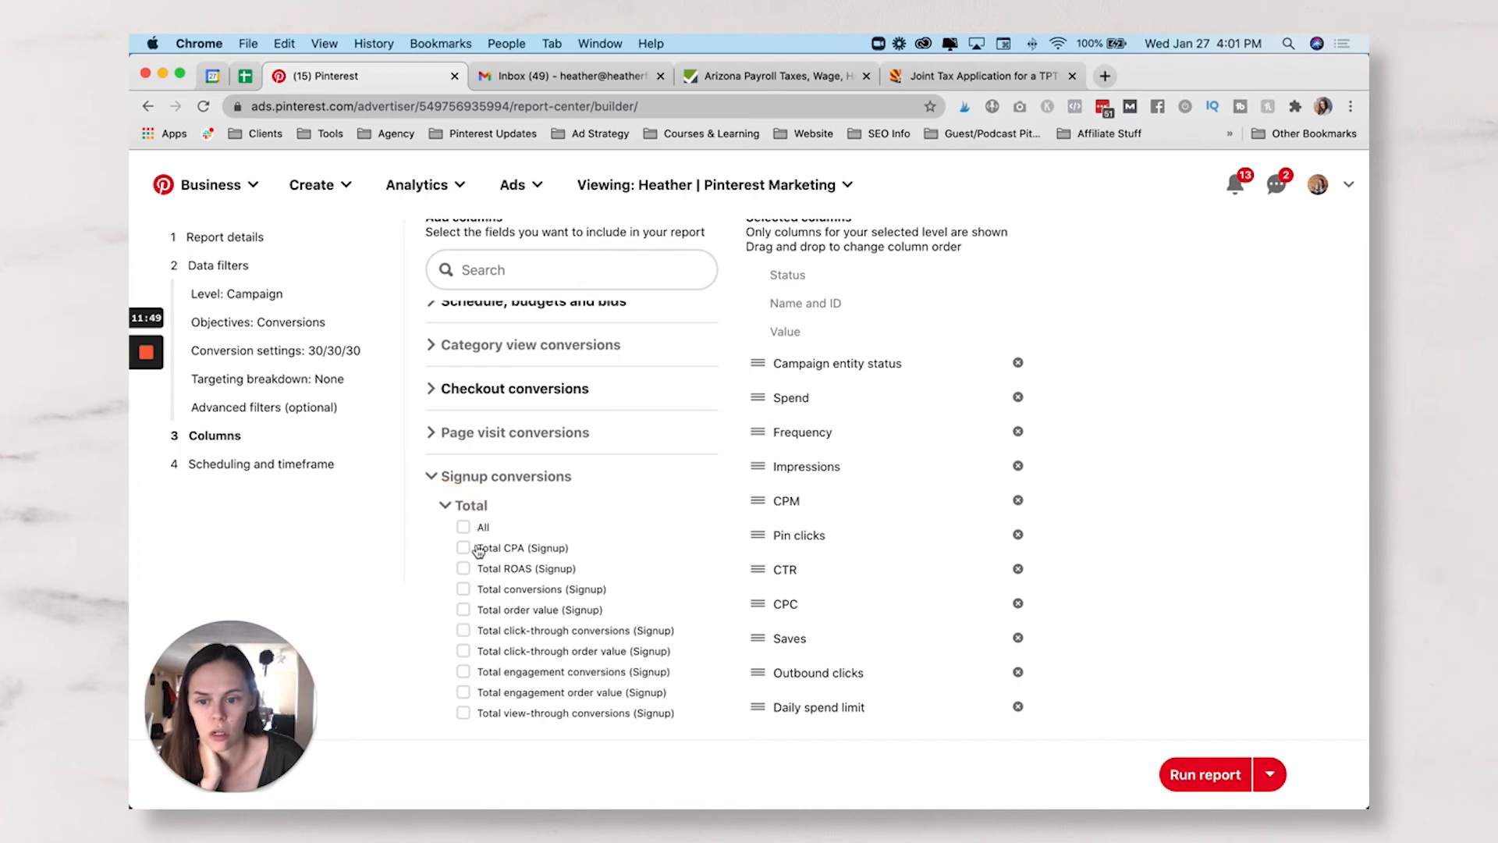
click(463, 548)
click(464, 568)
click(463, 588)
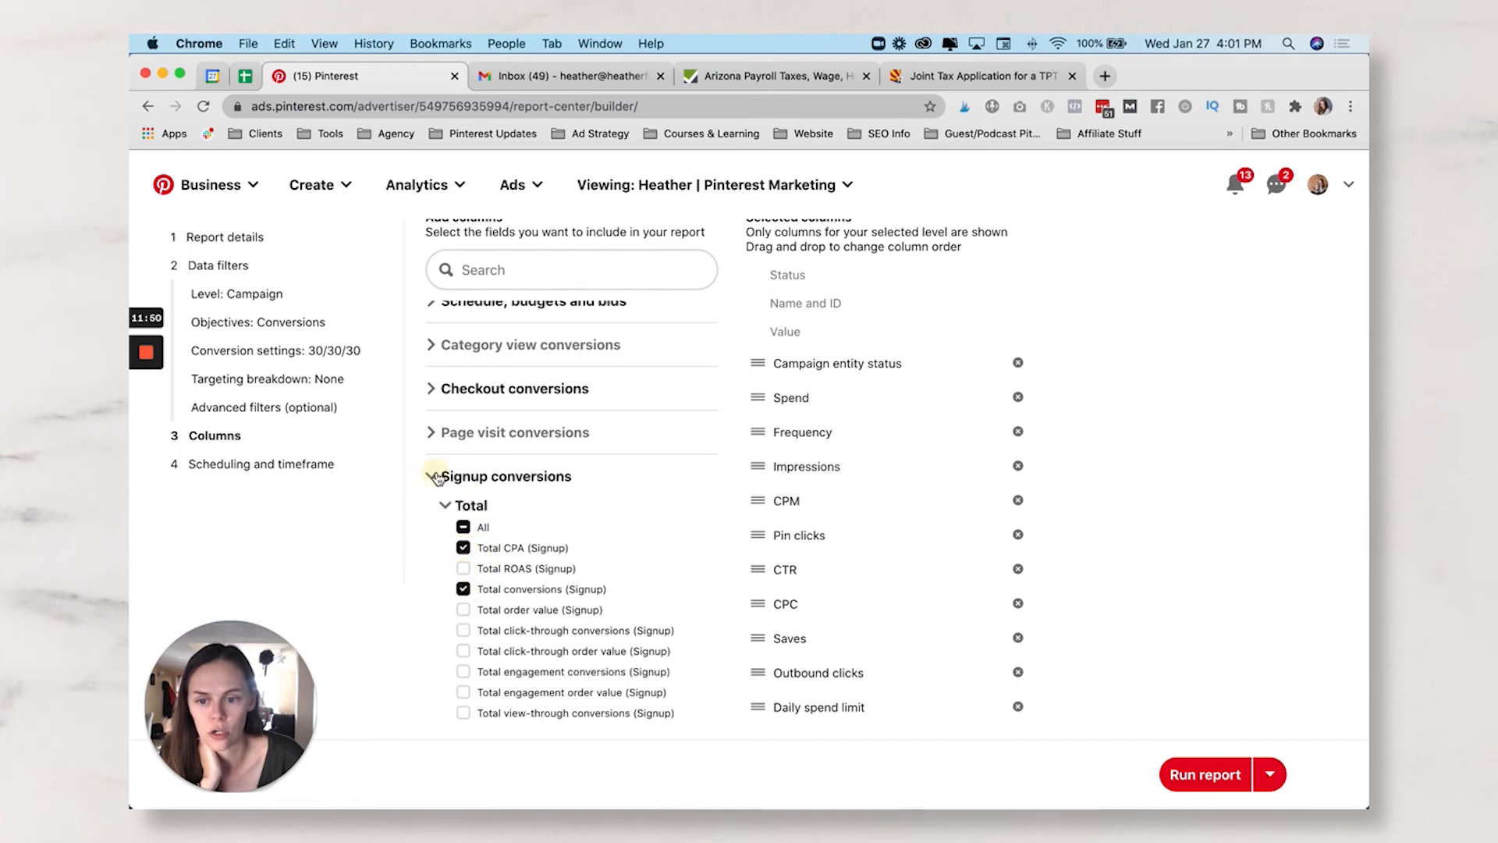
click(434, 478)
- Add Total CPA and conversions columns for Add to cart conversions
click(437, 530)
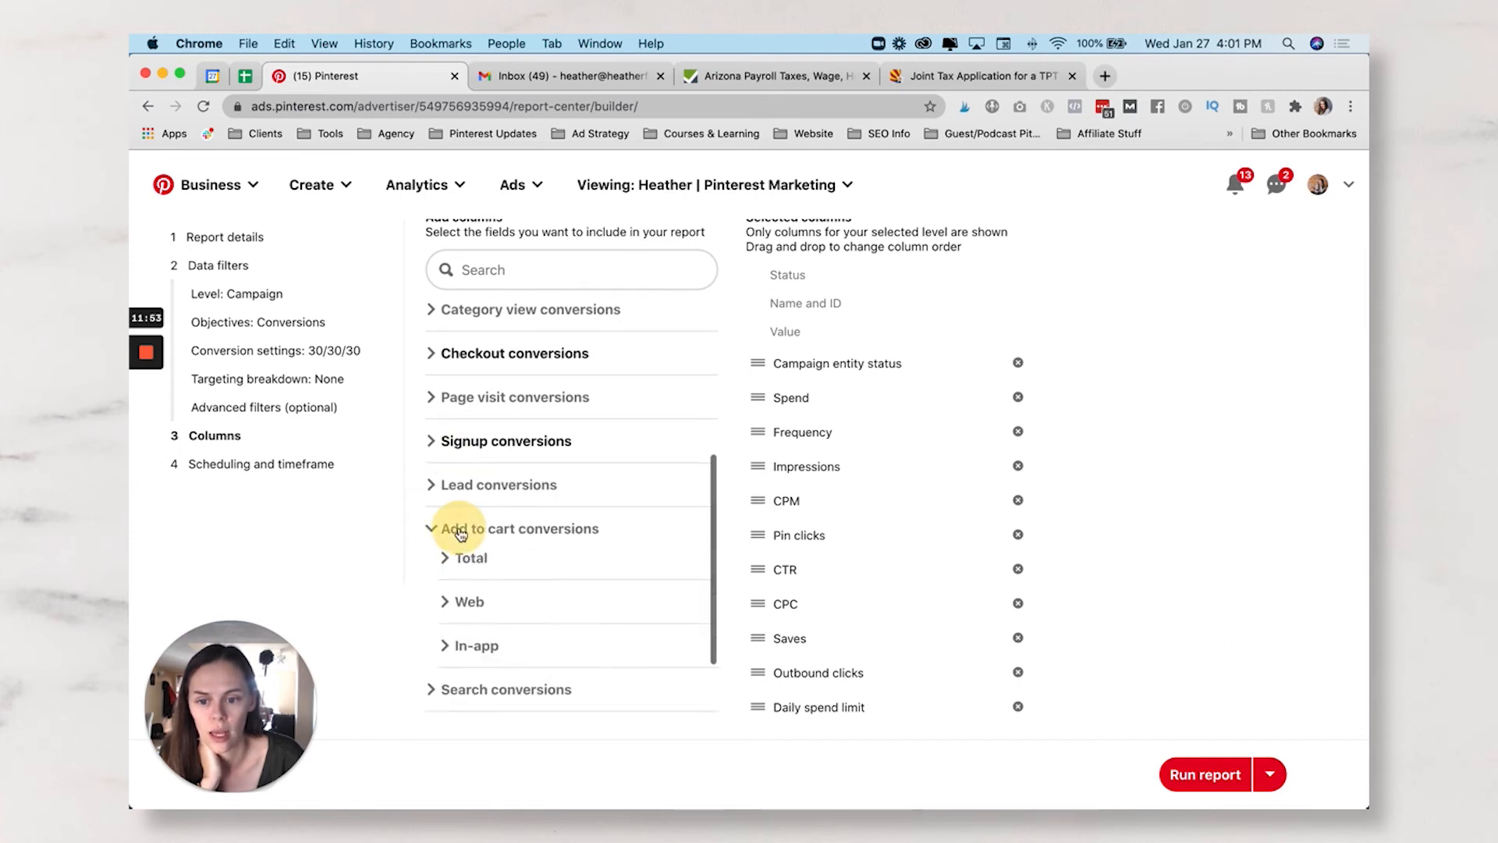
scroll(449, 527, down, 3)
click(445, 439)
click(464, 481)
click(463, 523)
click(445, 440)
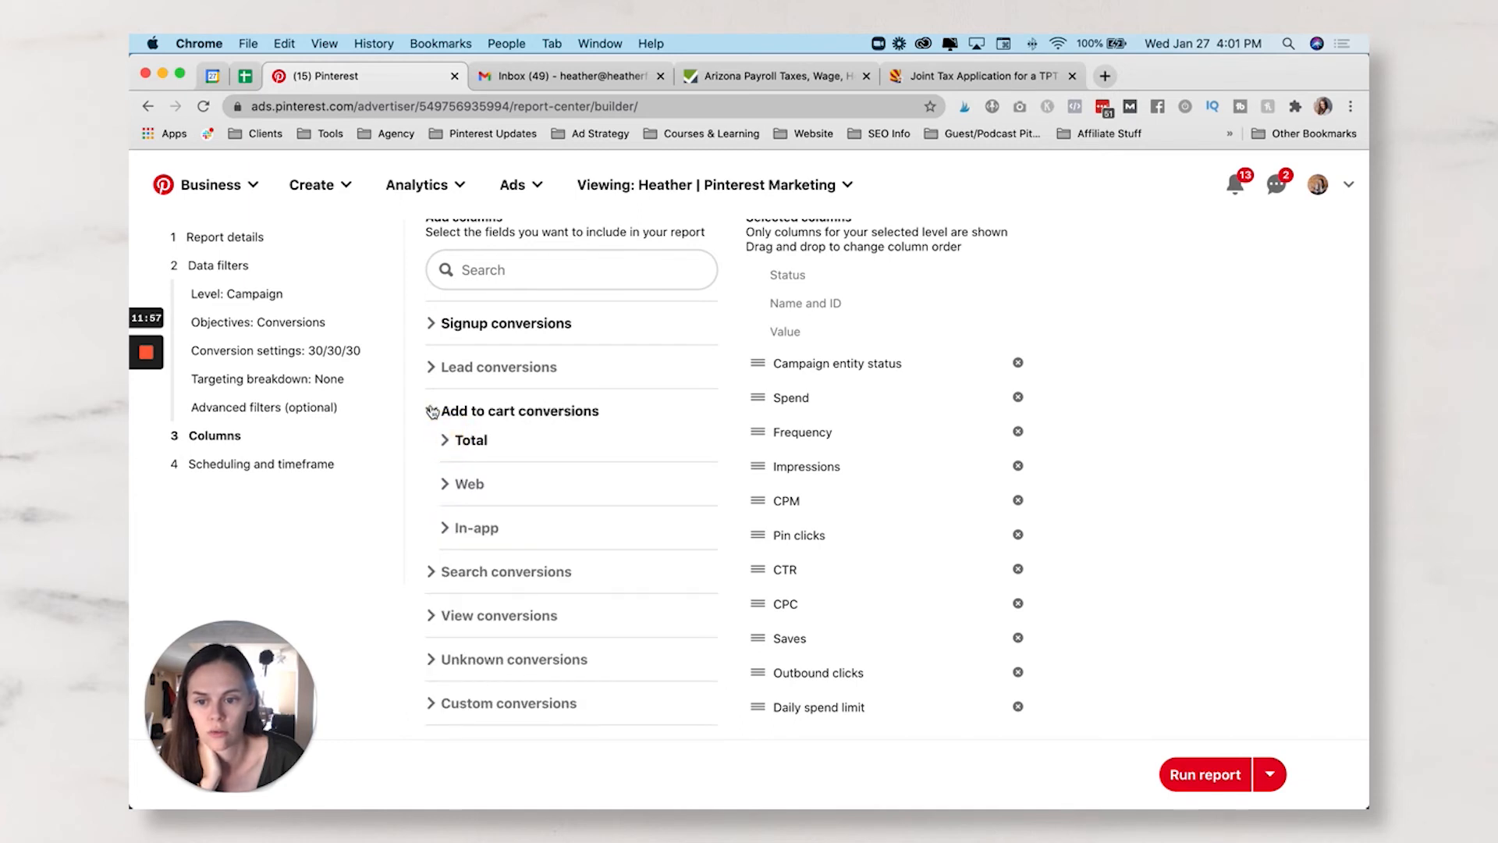
click(433, 411)
- Look through the Custom conversions group, leaving it without added columns
click(475, 703)
scroll(511, 619, down, 3)
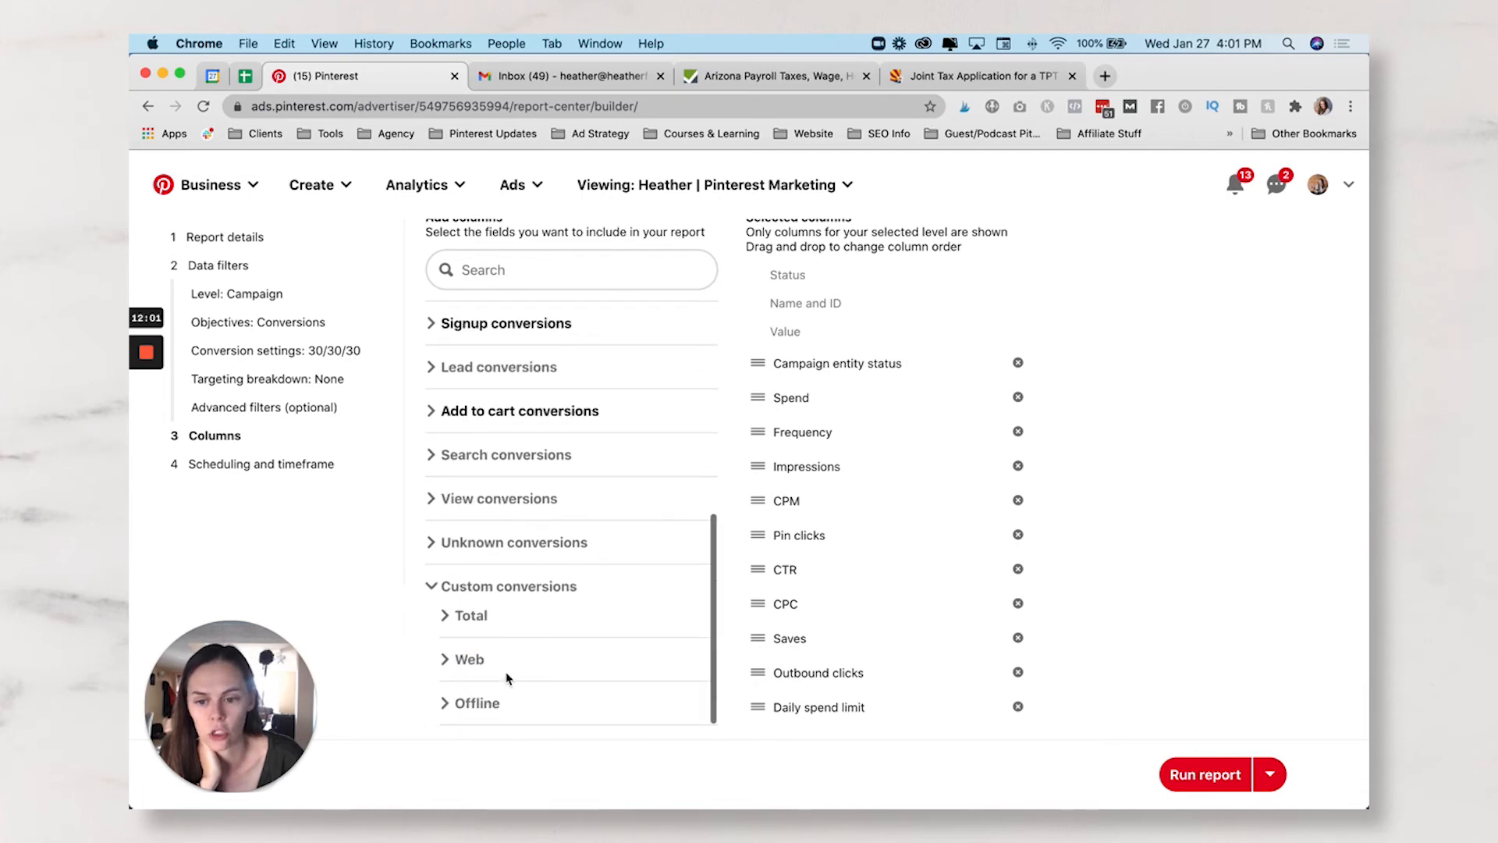
click(433, 593)
scroll(435, 578, up, 3)
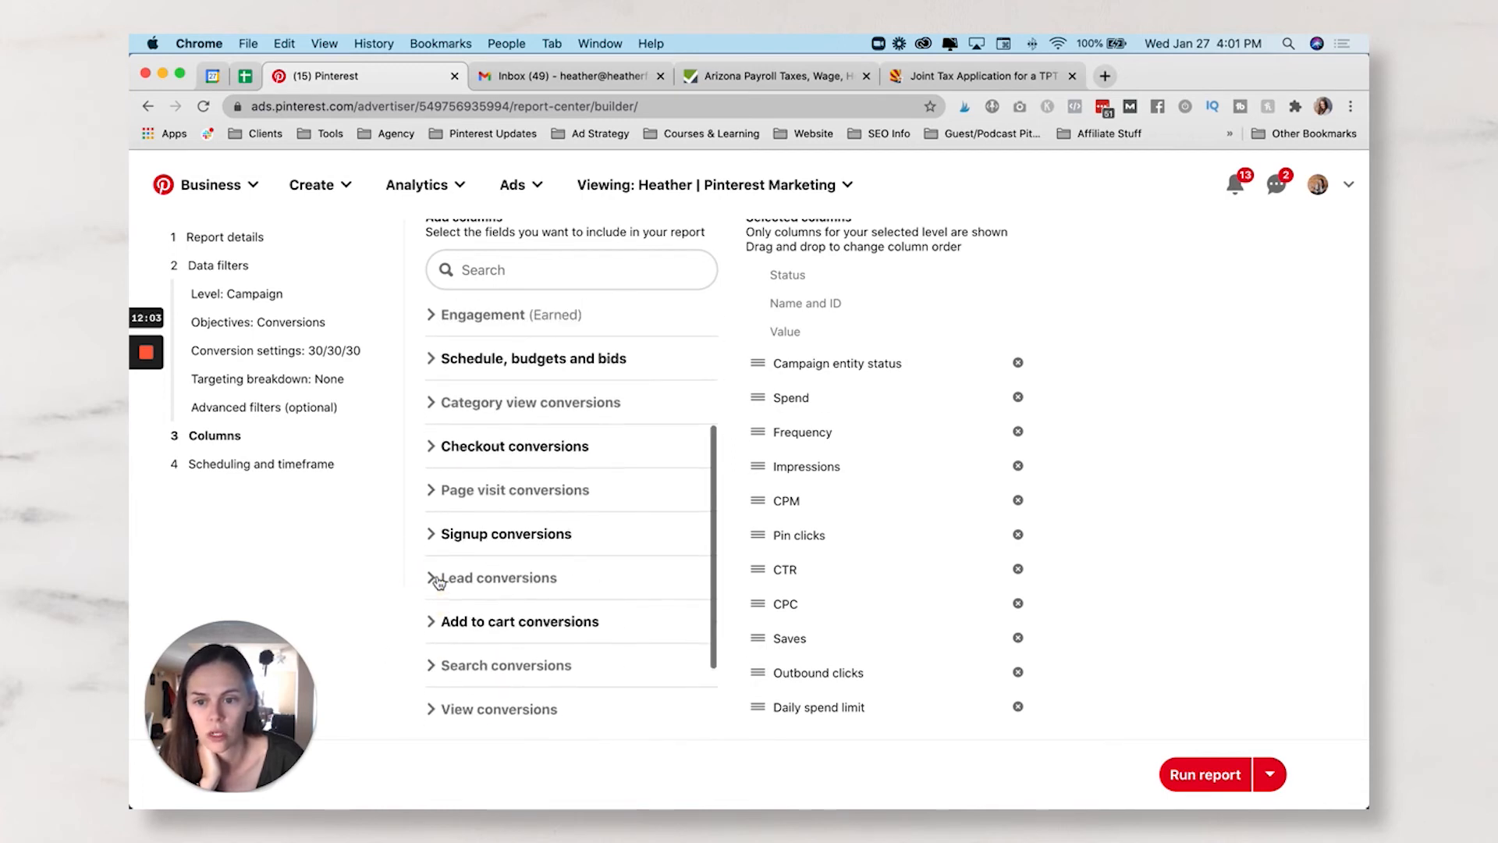
scroll(440, 582, down, 2)
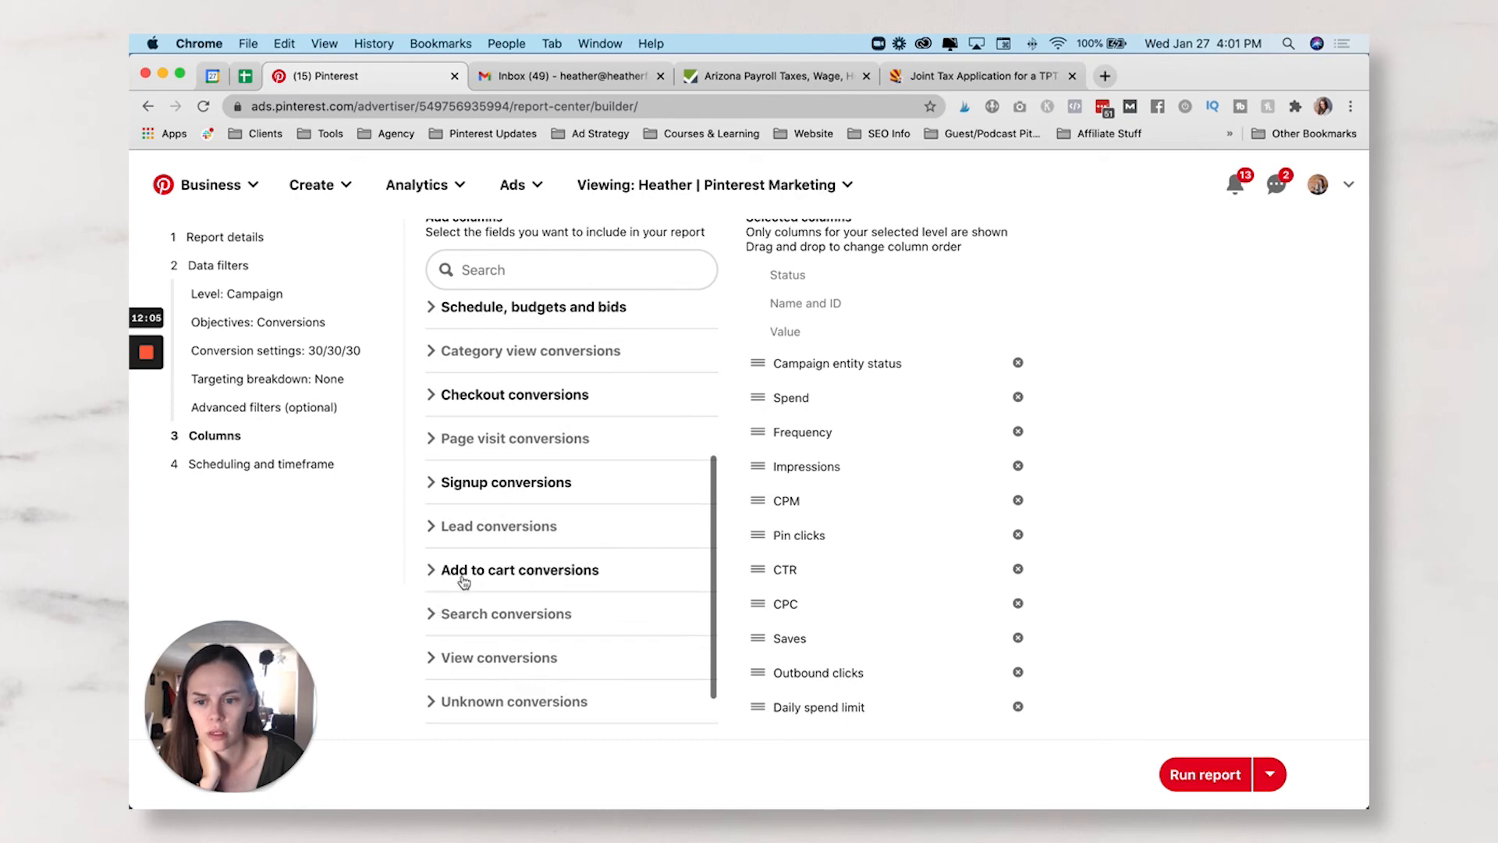
scroll(456, 584, up, 1)
scroll(936, 515, down, 5)
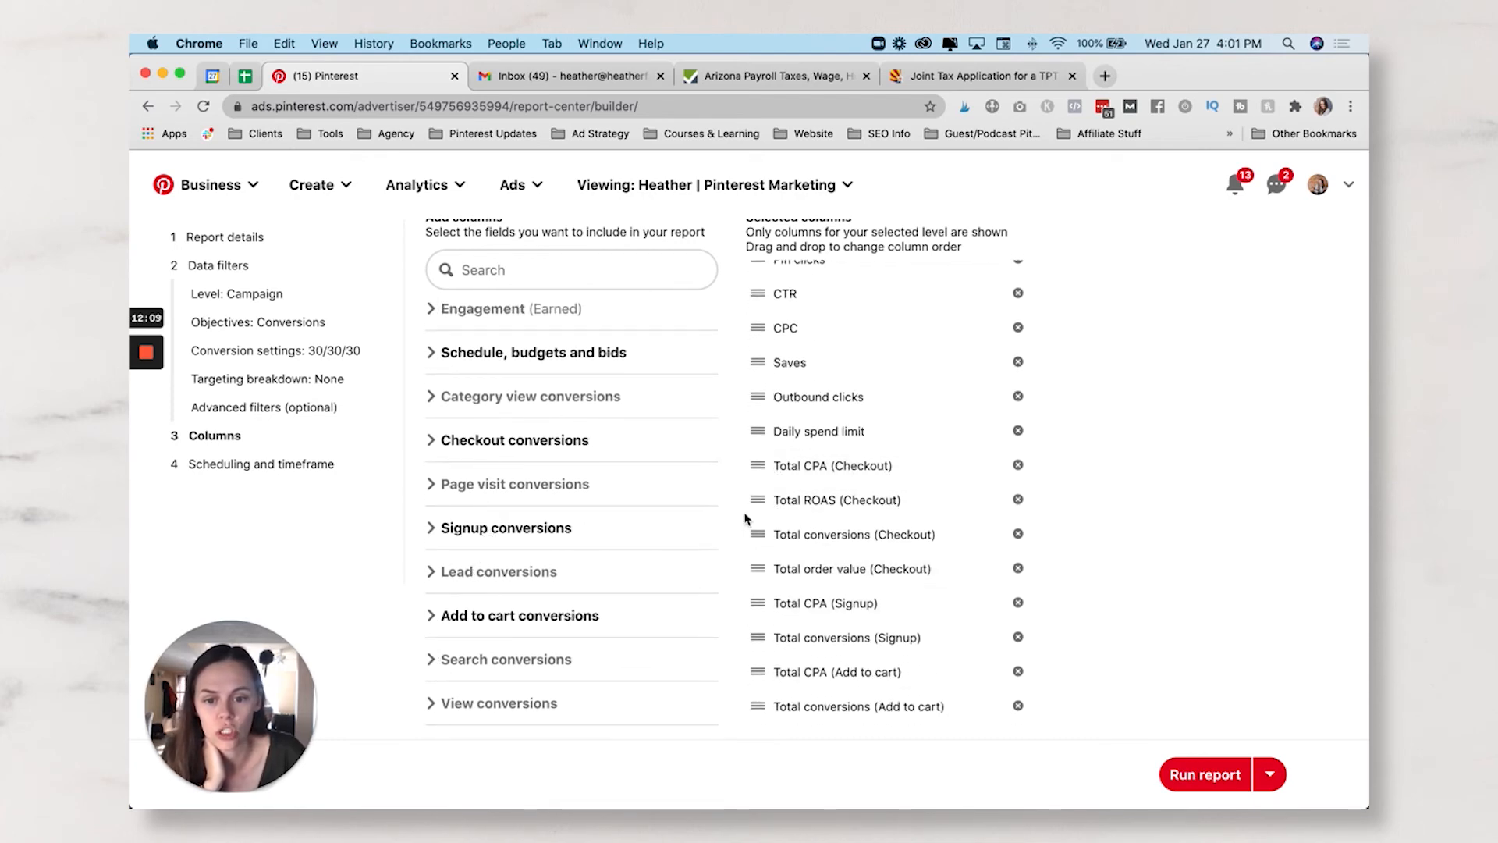
- Move the Total CPA (Checkout) column to sit just below Daily spend limit
scroll(772, 499, down, 1)
scroll(772, 500, up, 1)
scroll(771, 499, up, 1)
scroll(886, 494, up, 3)
scroll(886, 494, down, 3)
scroll(802, 465, up, 2)
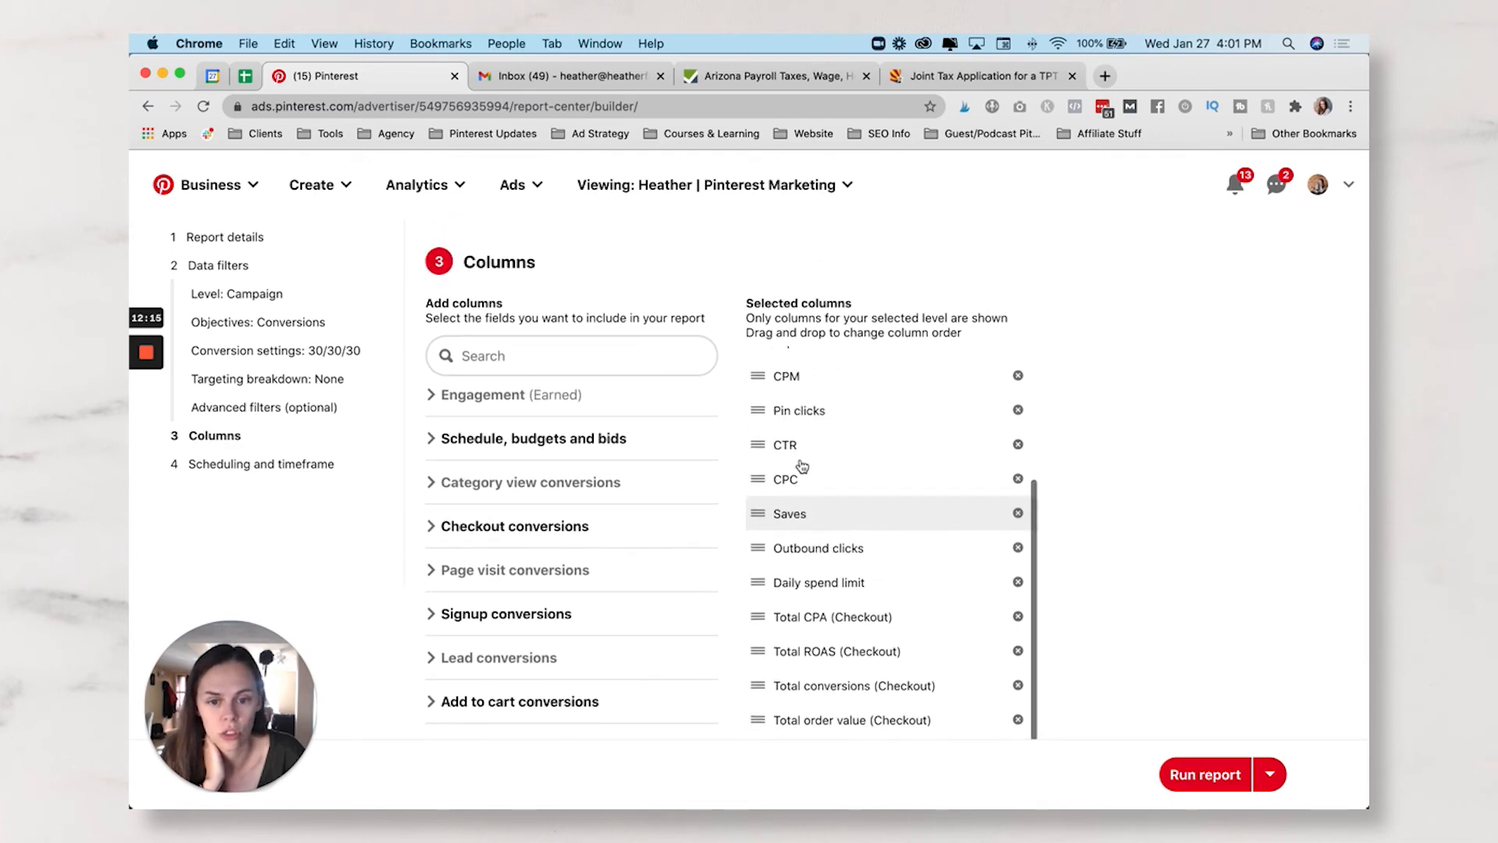
scroll(803, 465, up, 3)
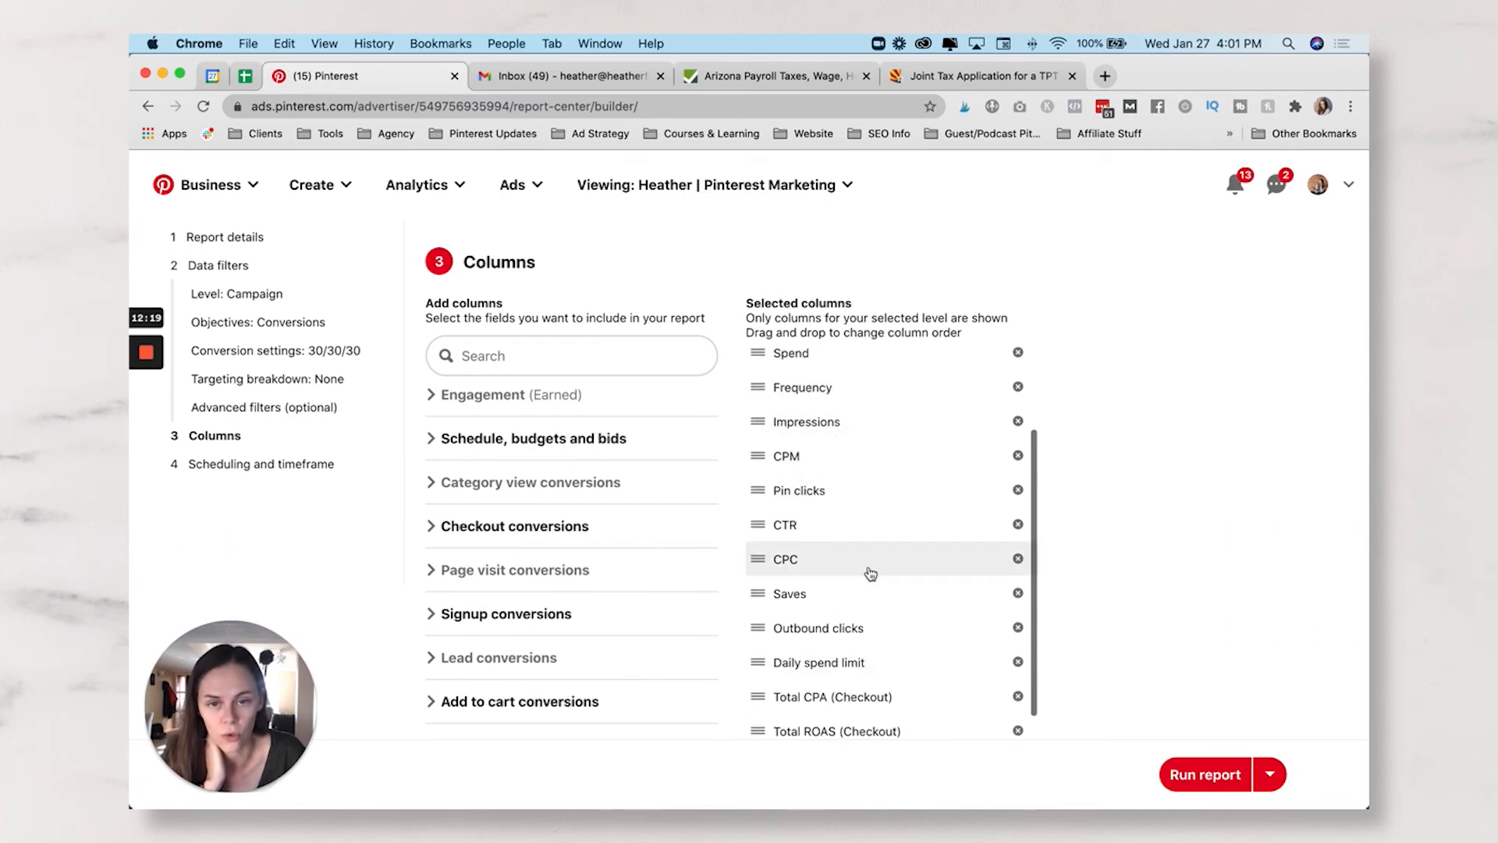
scroll(861, 566, down, 4)
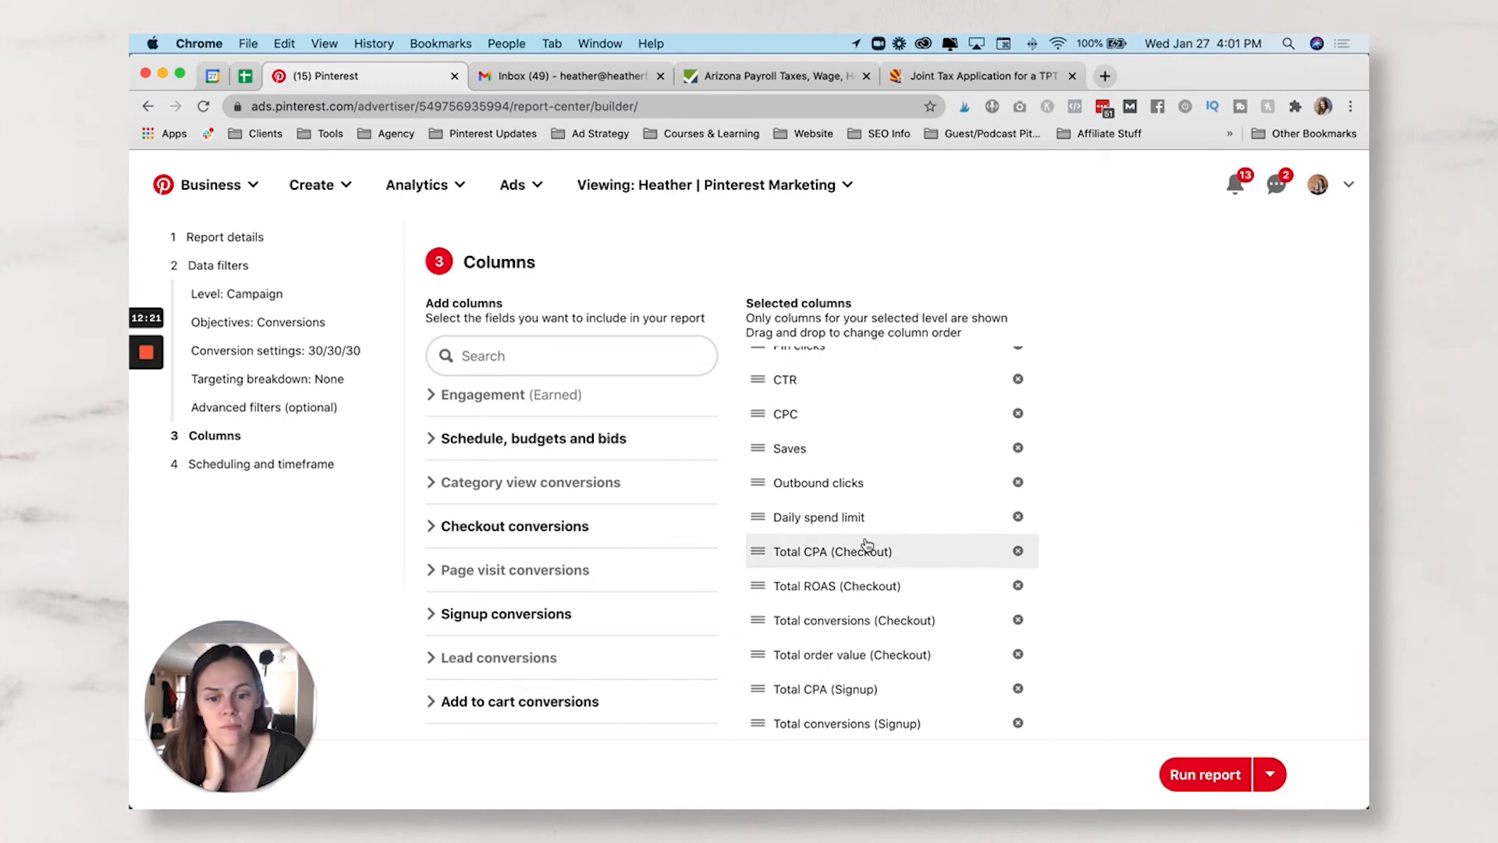
drag(760, 529, 841, 547)
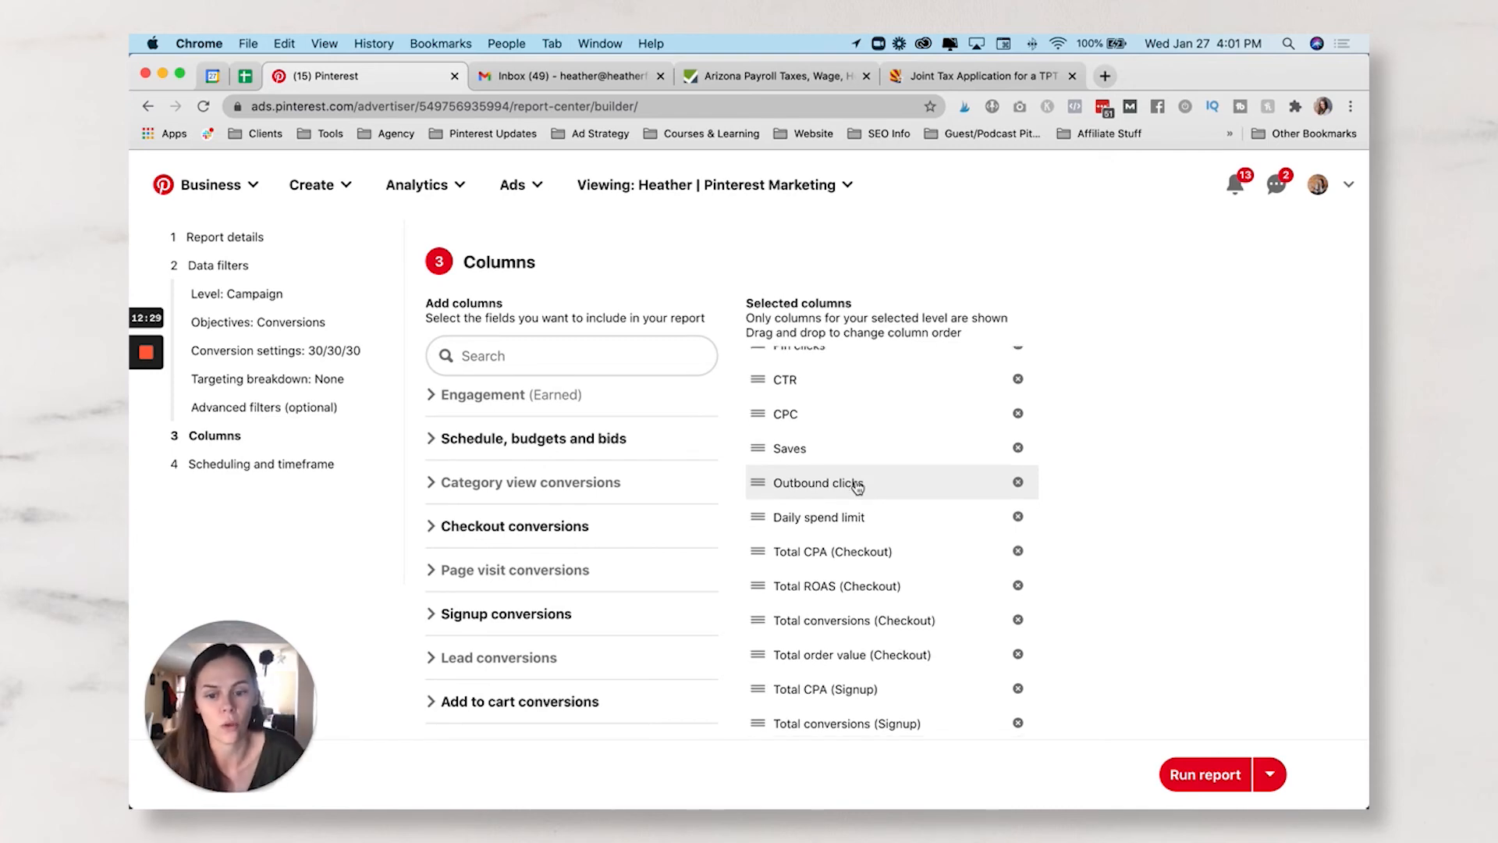
scroll(1130, 518, down, 7)
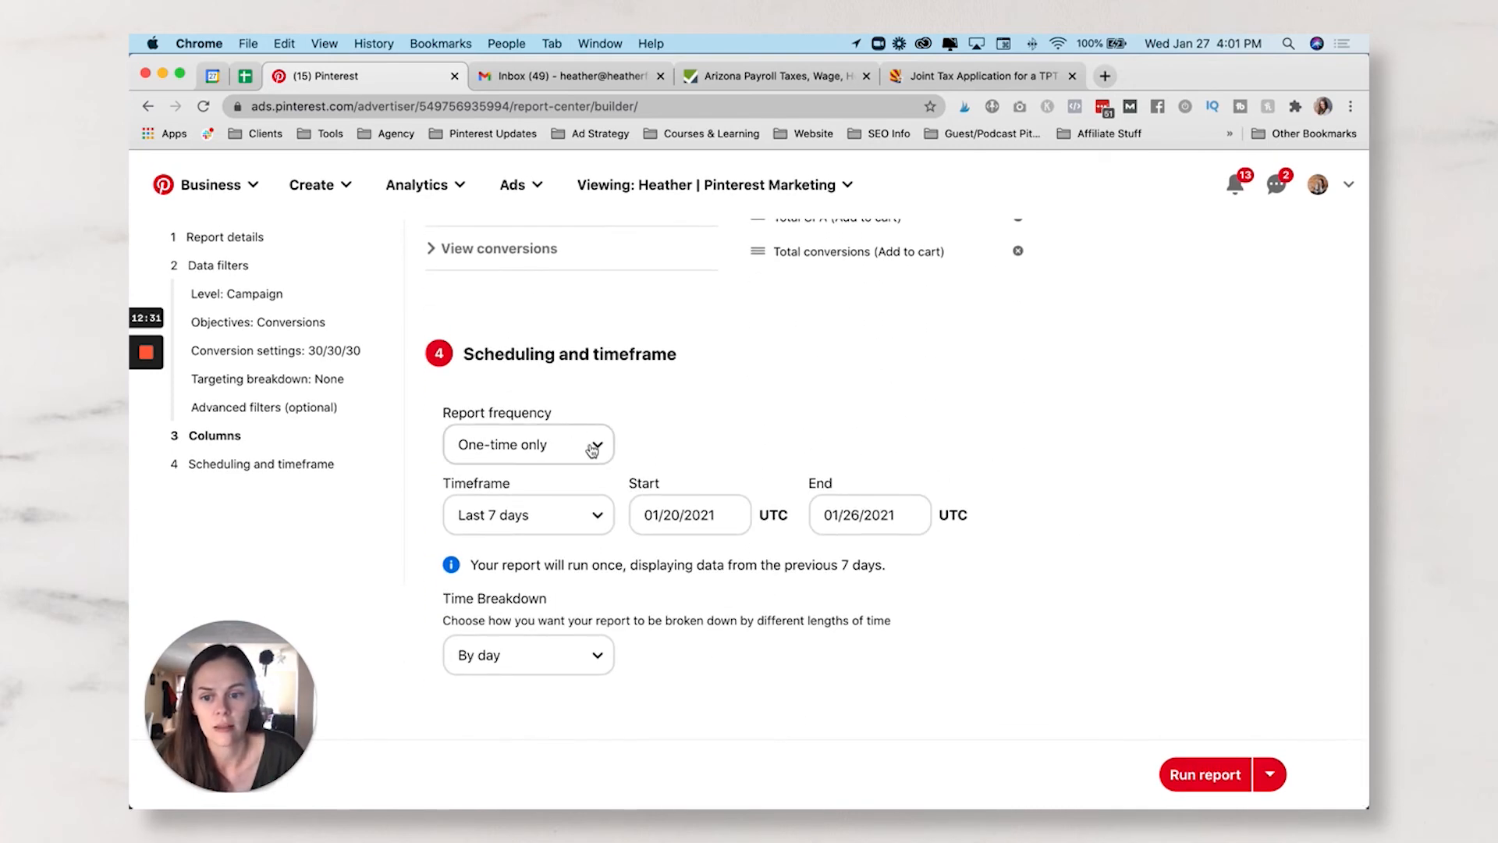
- Set the report frequency to Weekly, repeating on Monday
click(599, 443)
click(569, 489)
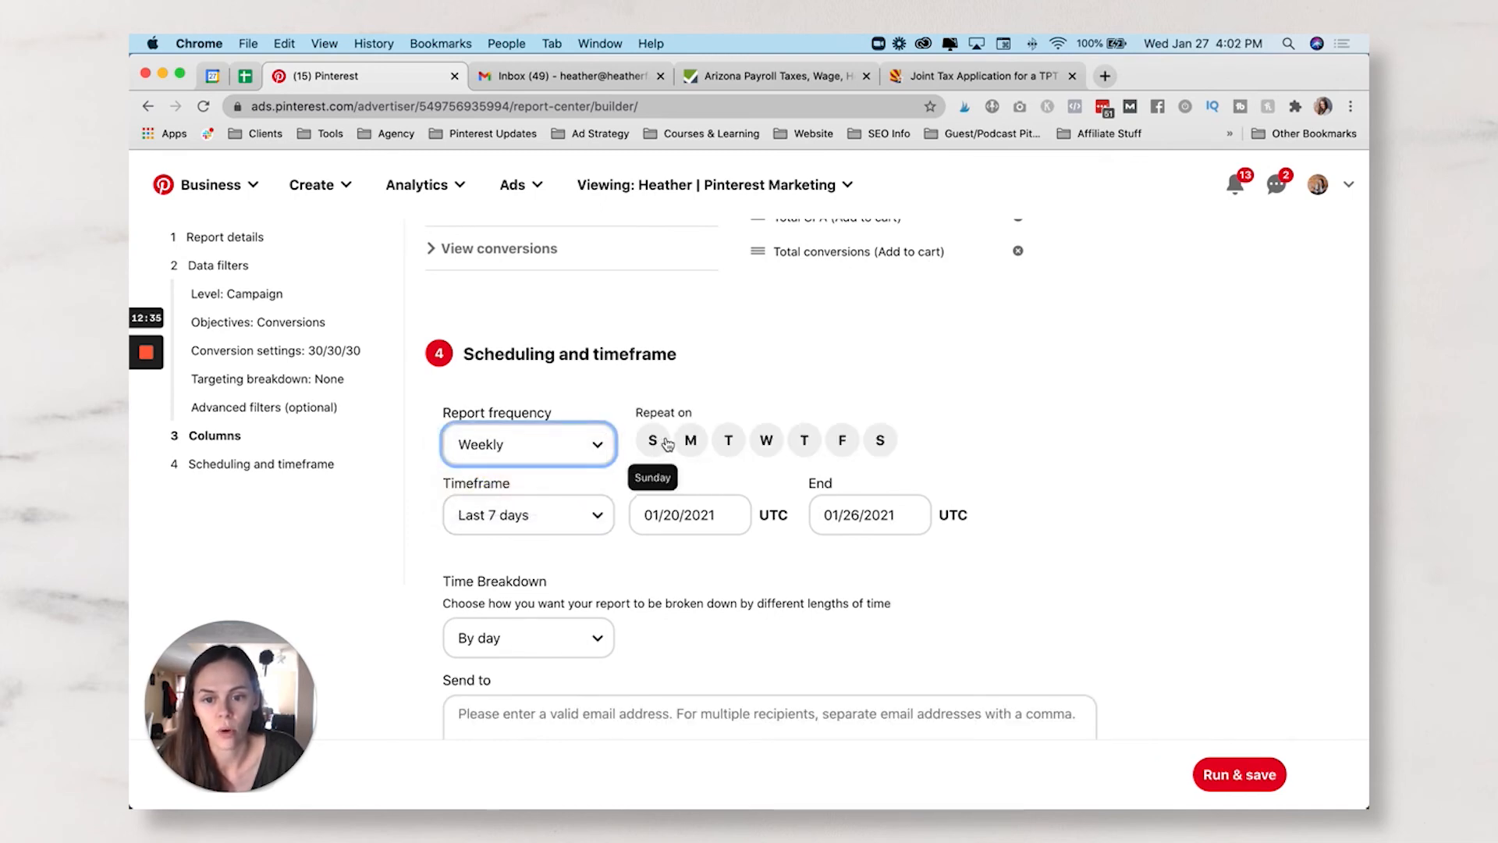
click(689, 440)
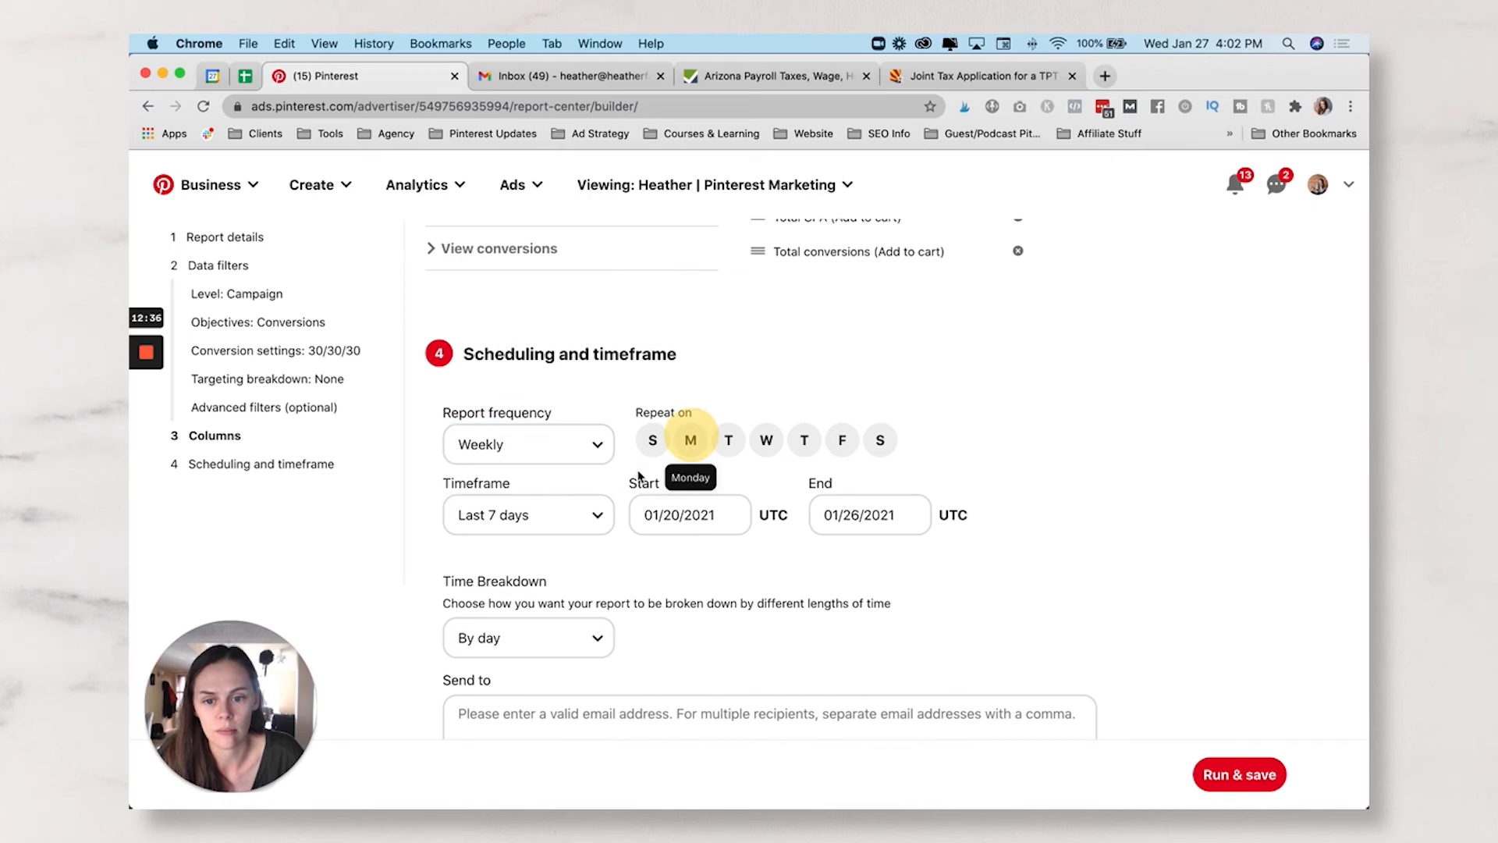
- Set the timeframe to Last 30 days with a By month time breakdown
click(591, 516)
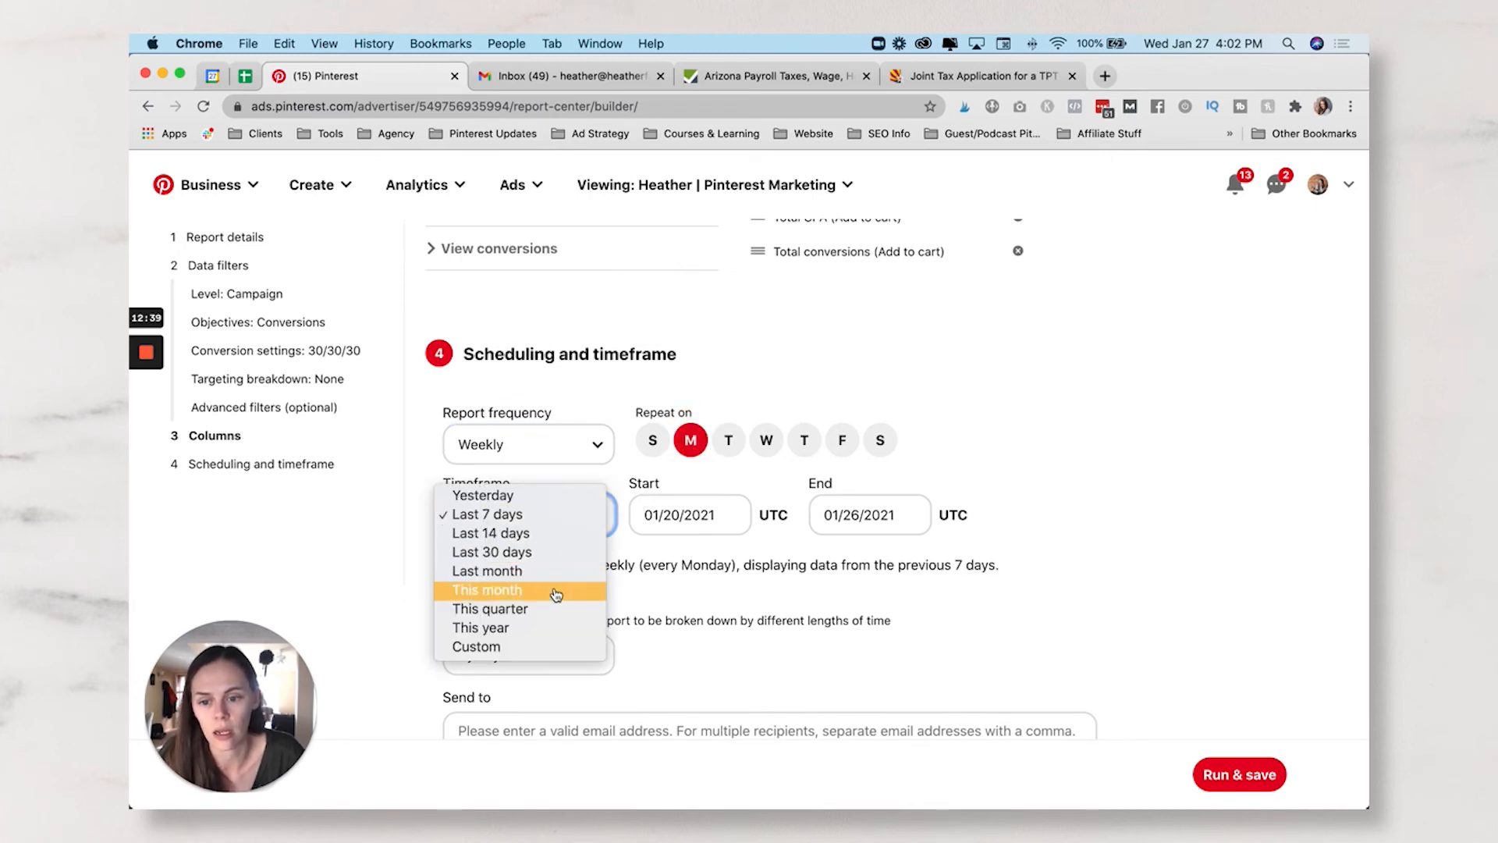
click(537, 551)
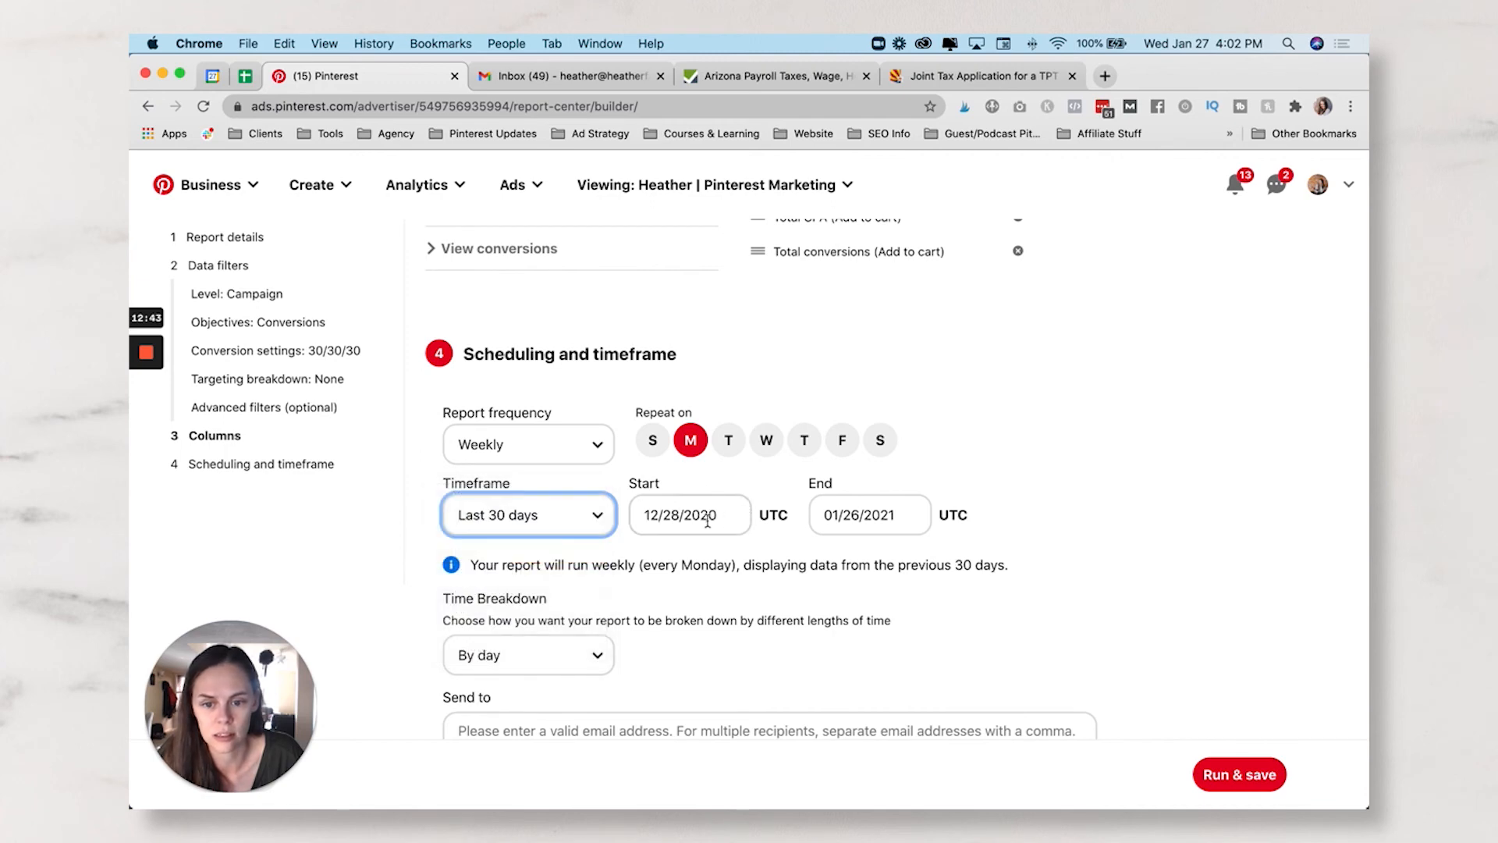
scroll(702, 523, down, 3)
click(591, 504)
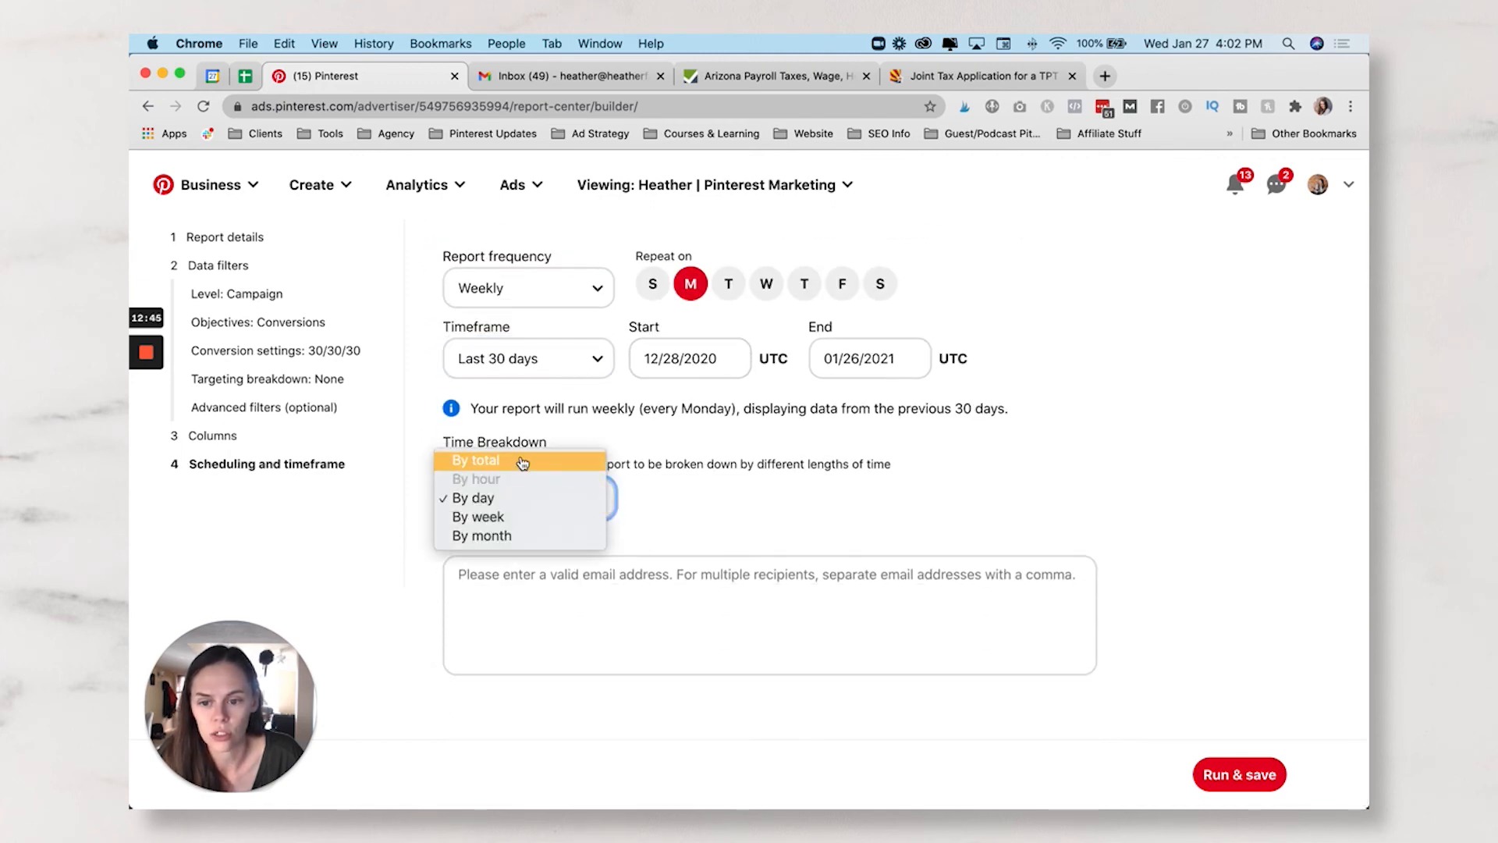
click(499, 537)
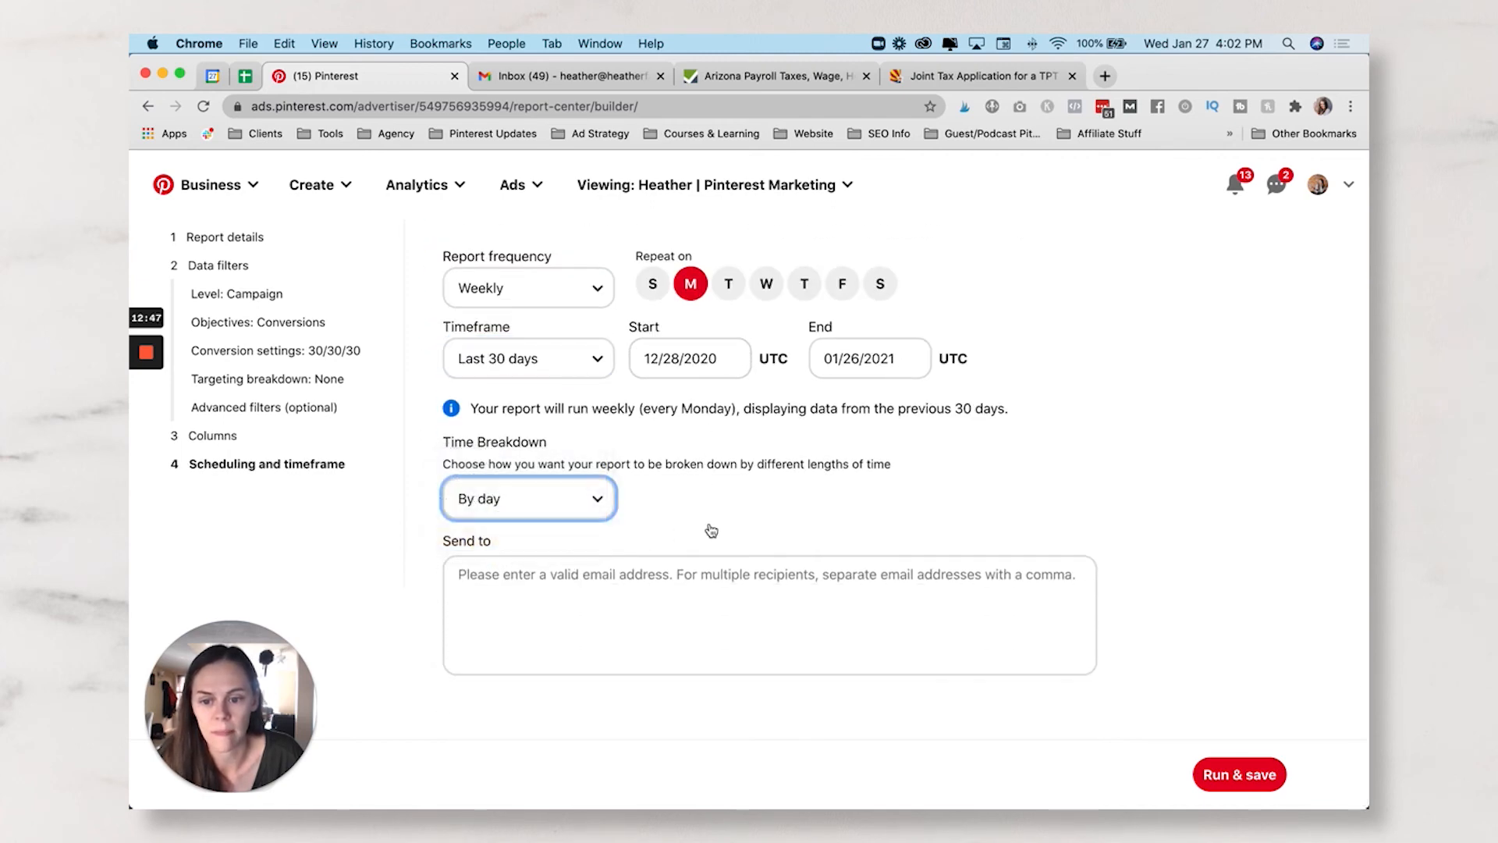
click(691, 574)
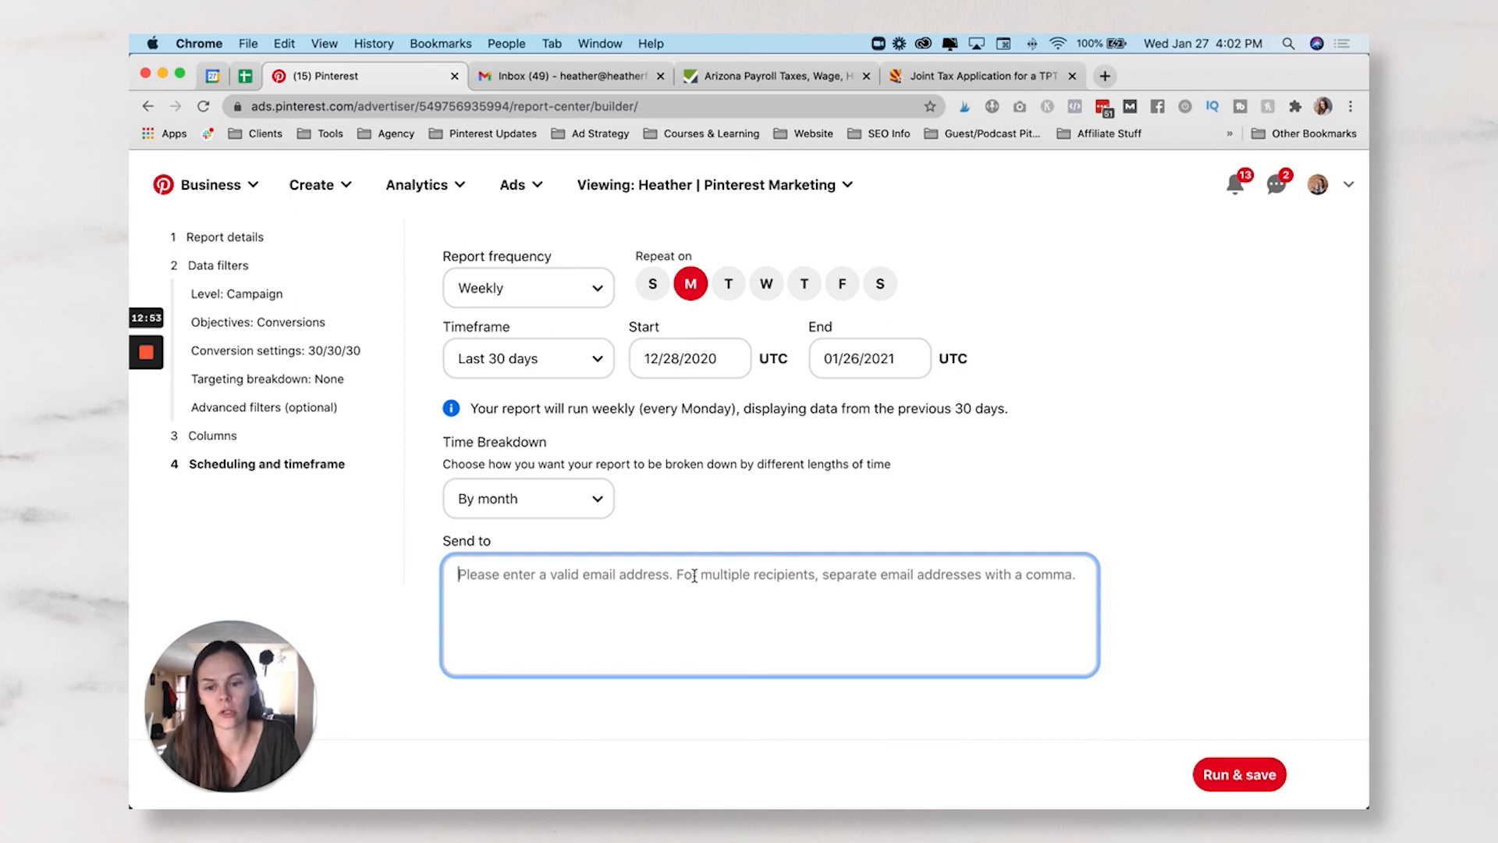
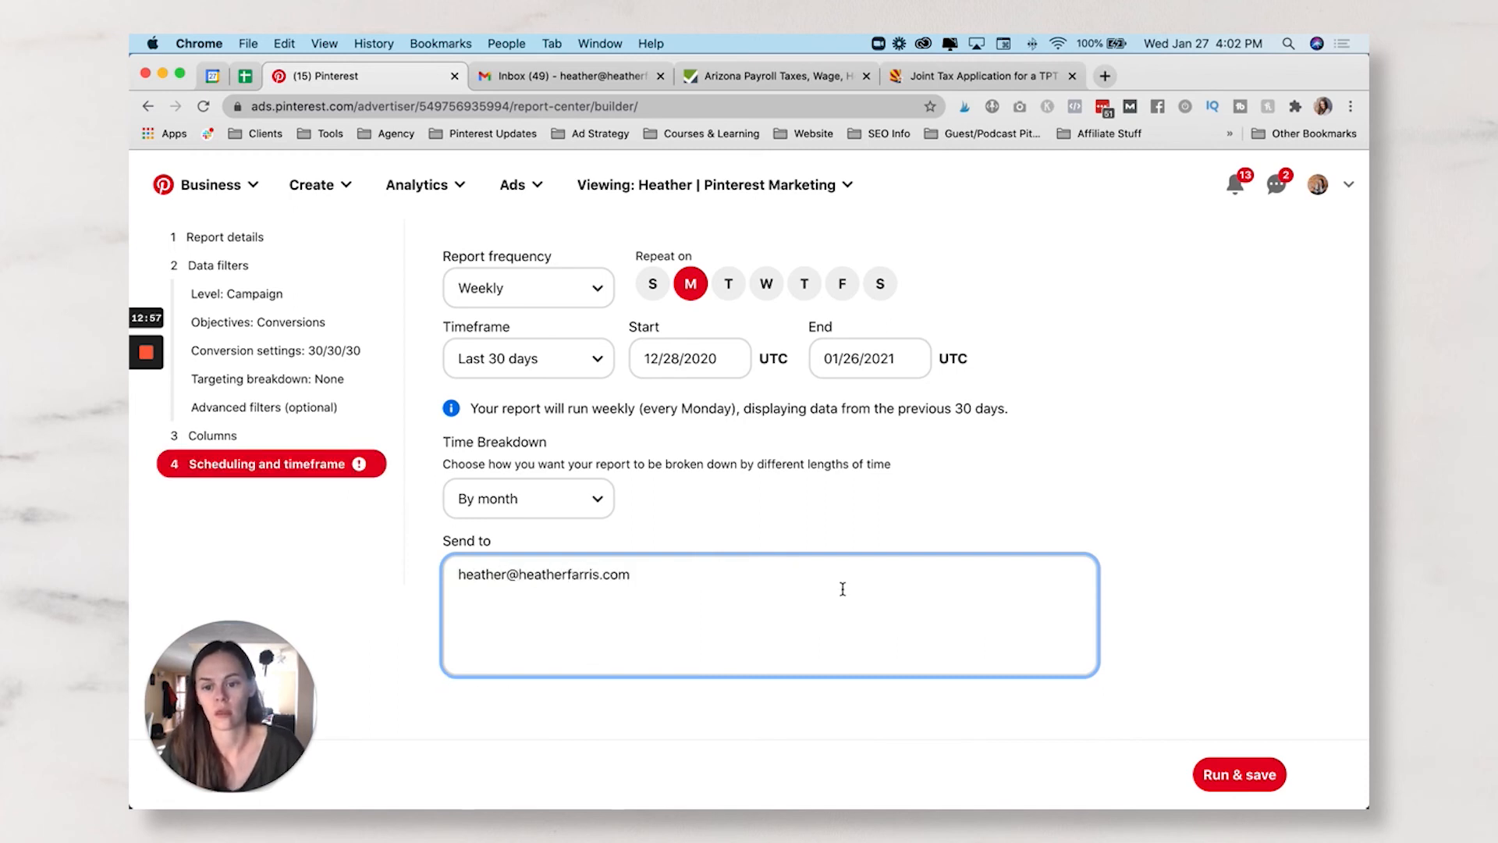
- Enter two comma-separated recipient e-mail addresses in Send to, then Run & save the report
click(939, 523)
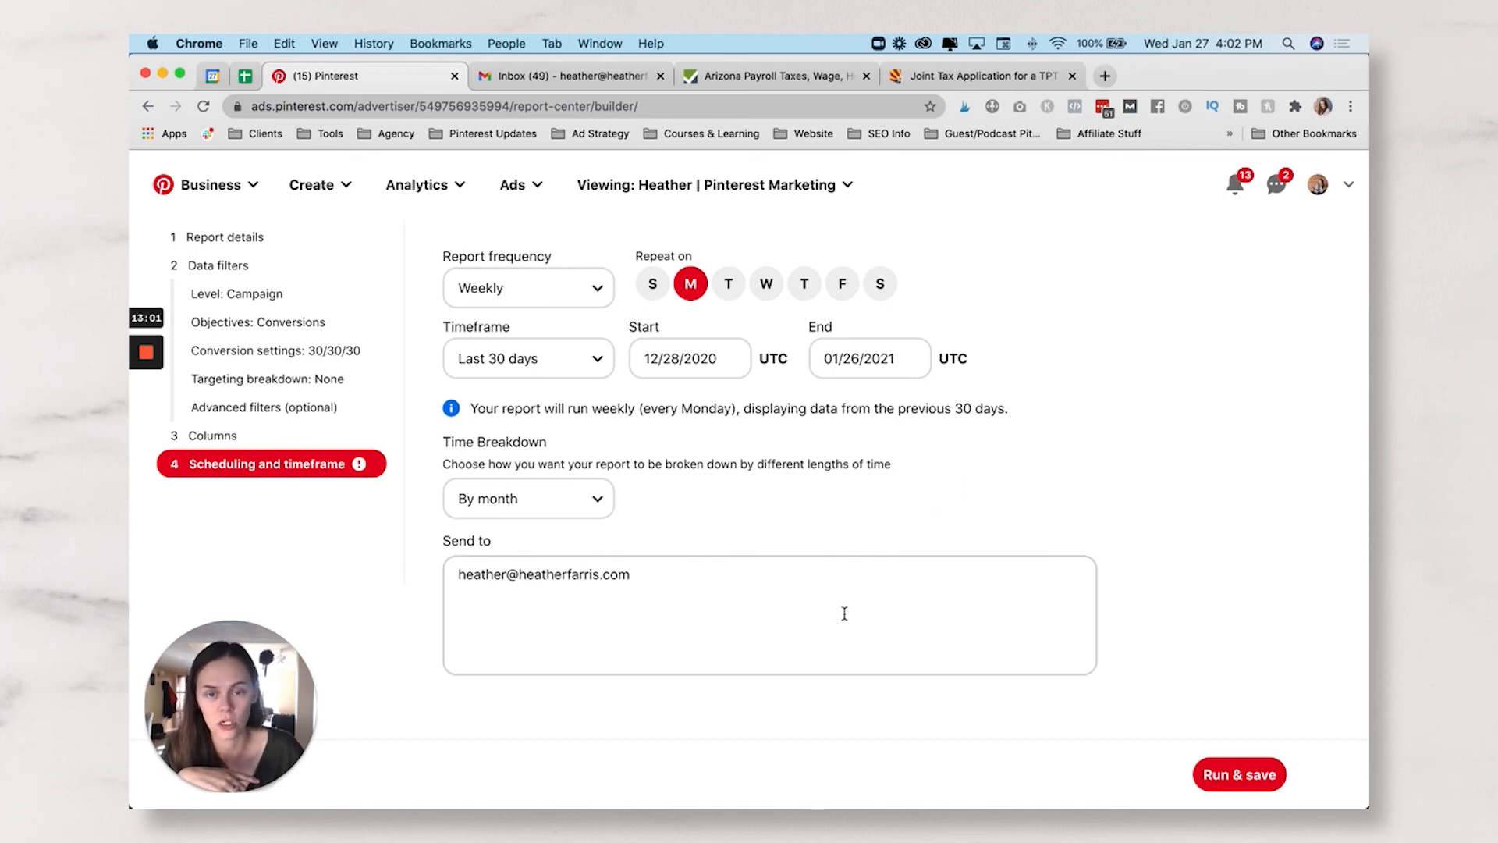
click(778, 596)
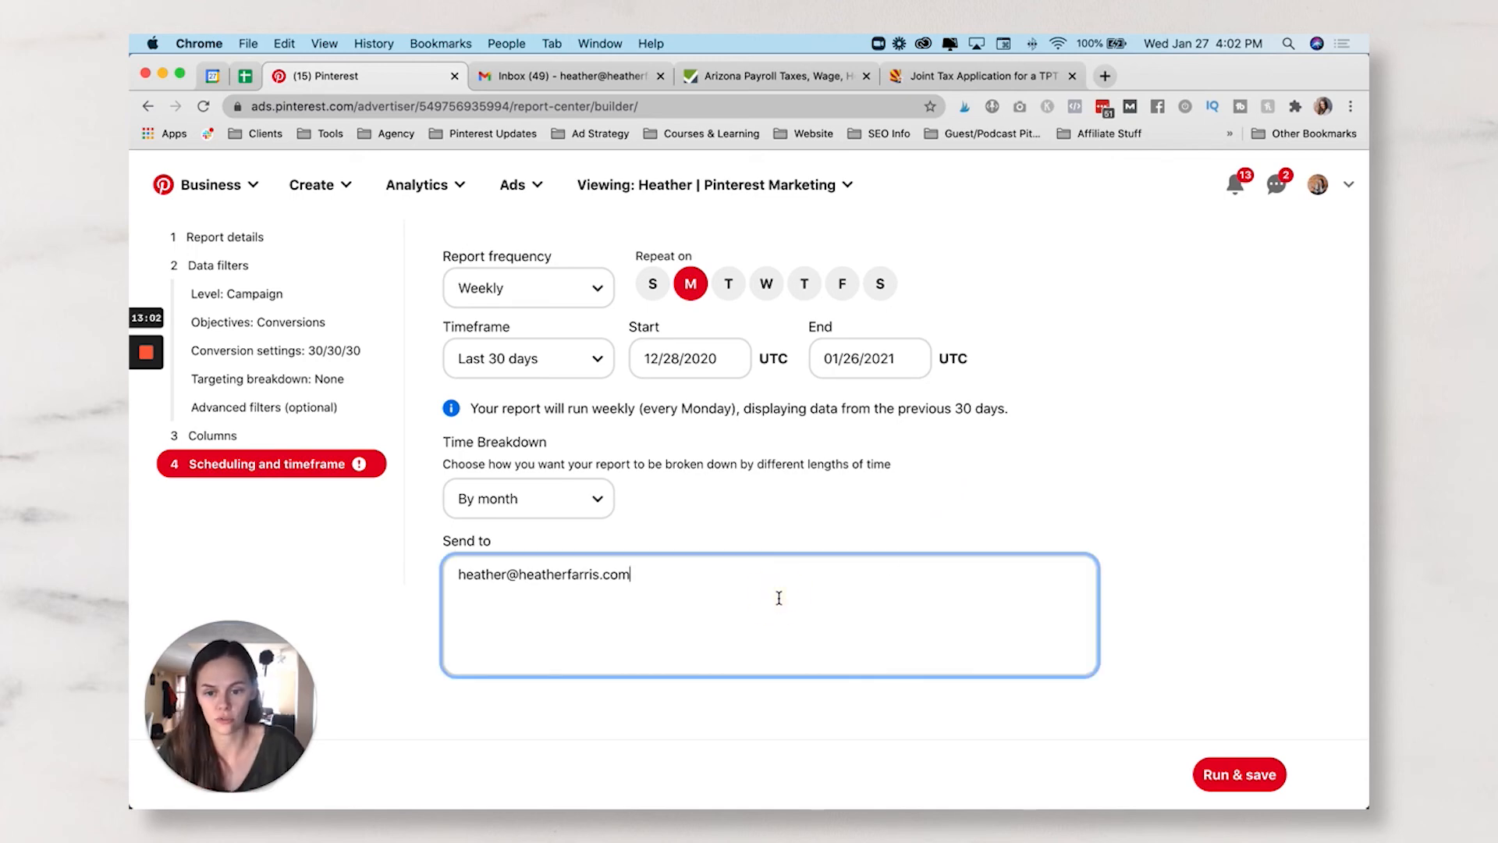
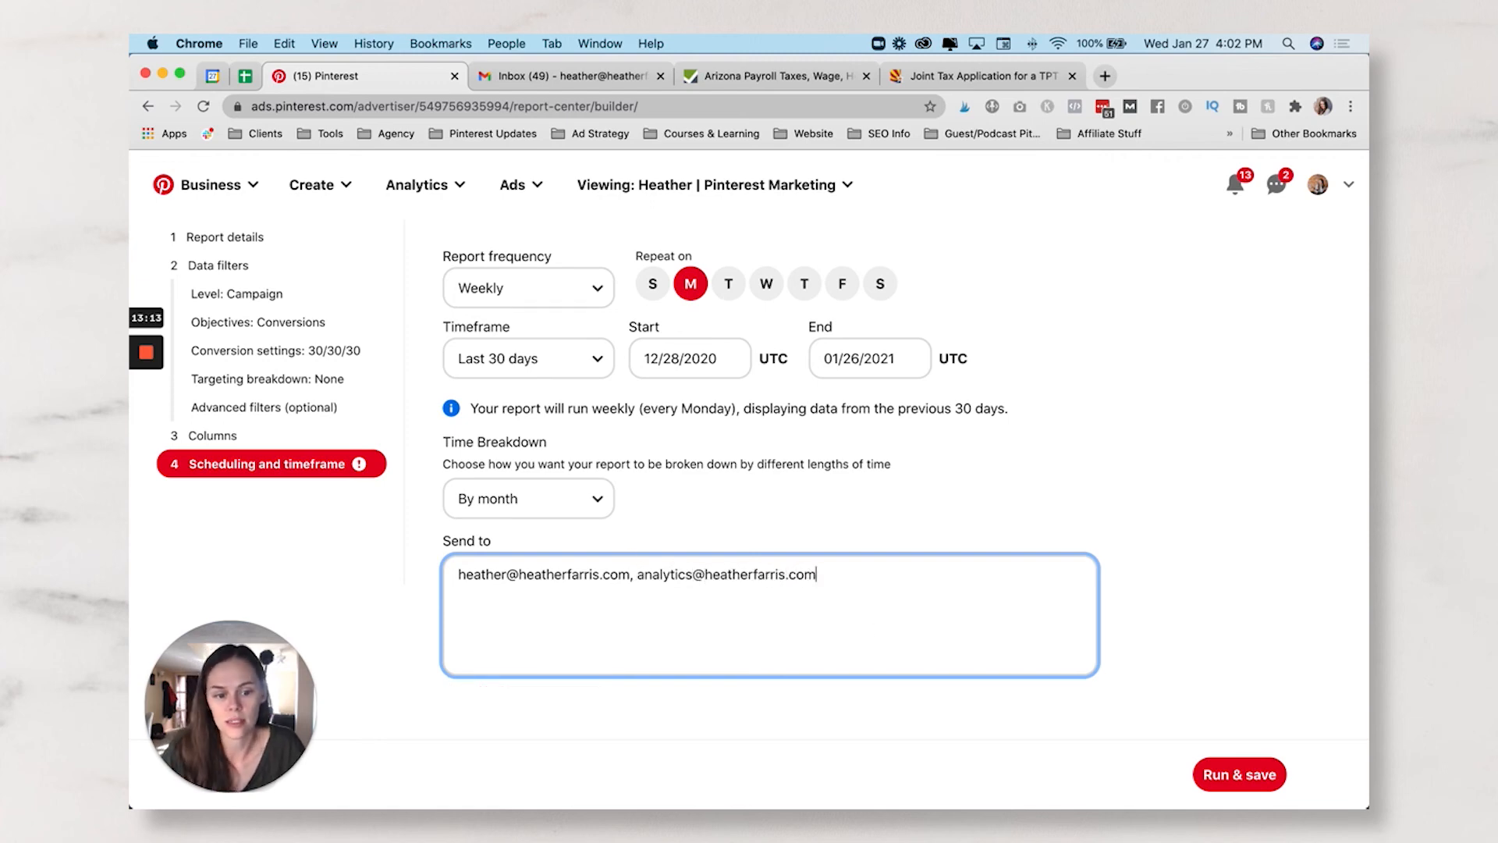
click(1237, 774)
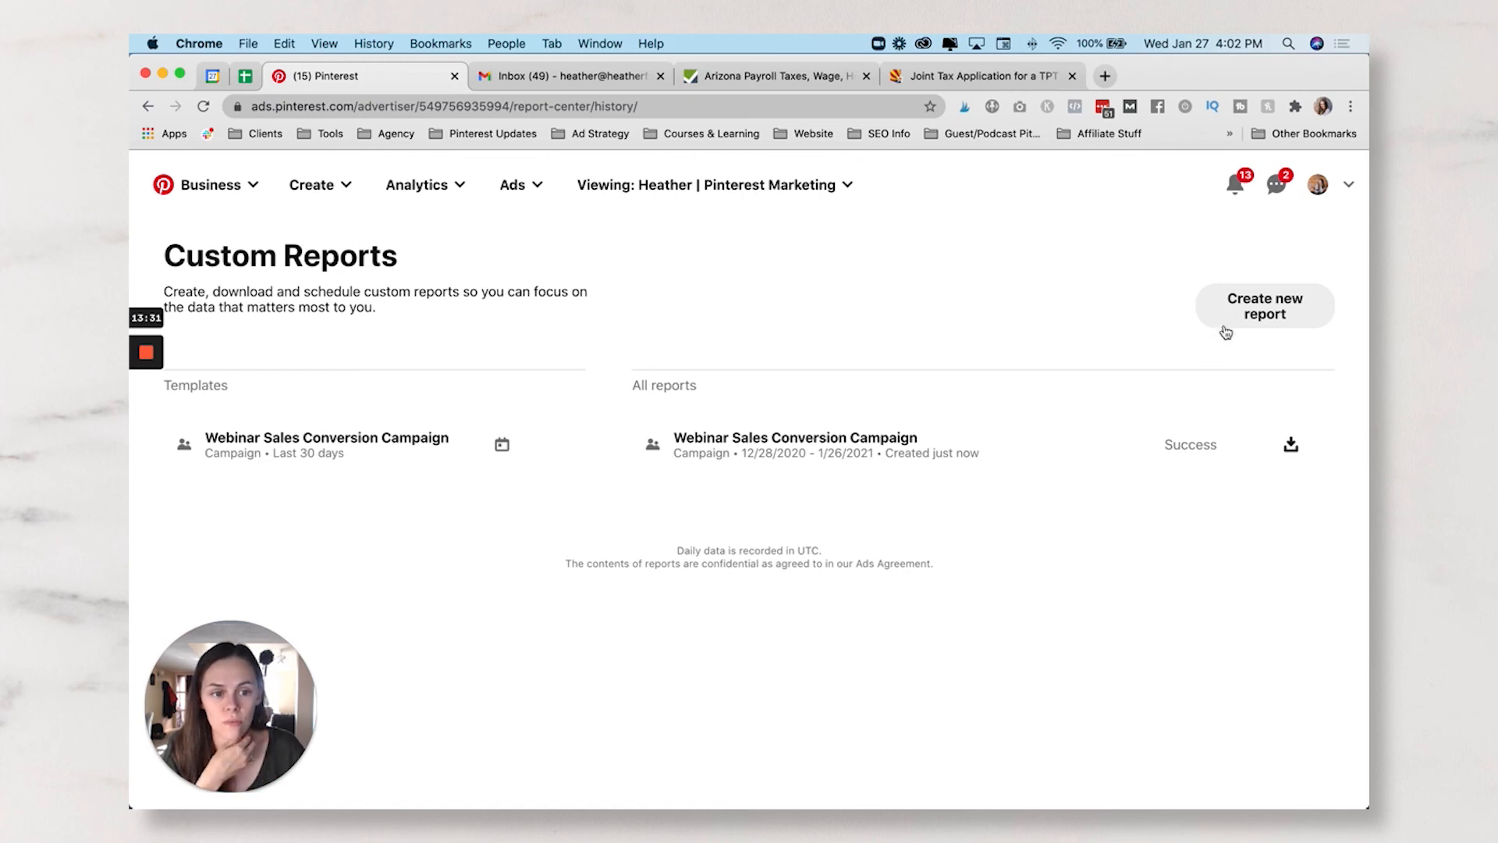
- Create a new report and check the Advanced filters under Data filters
click(1249, 310)
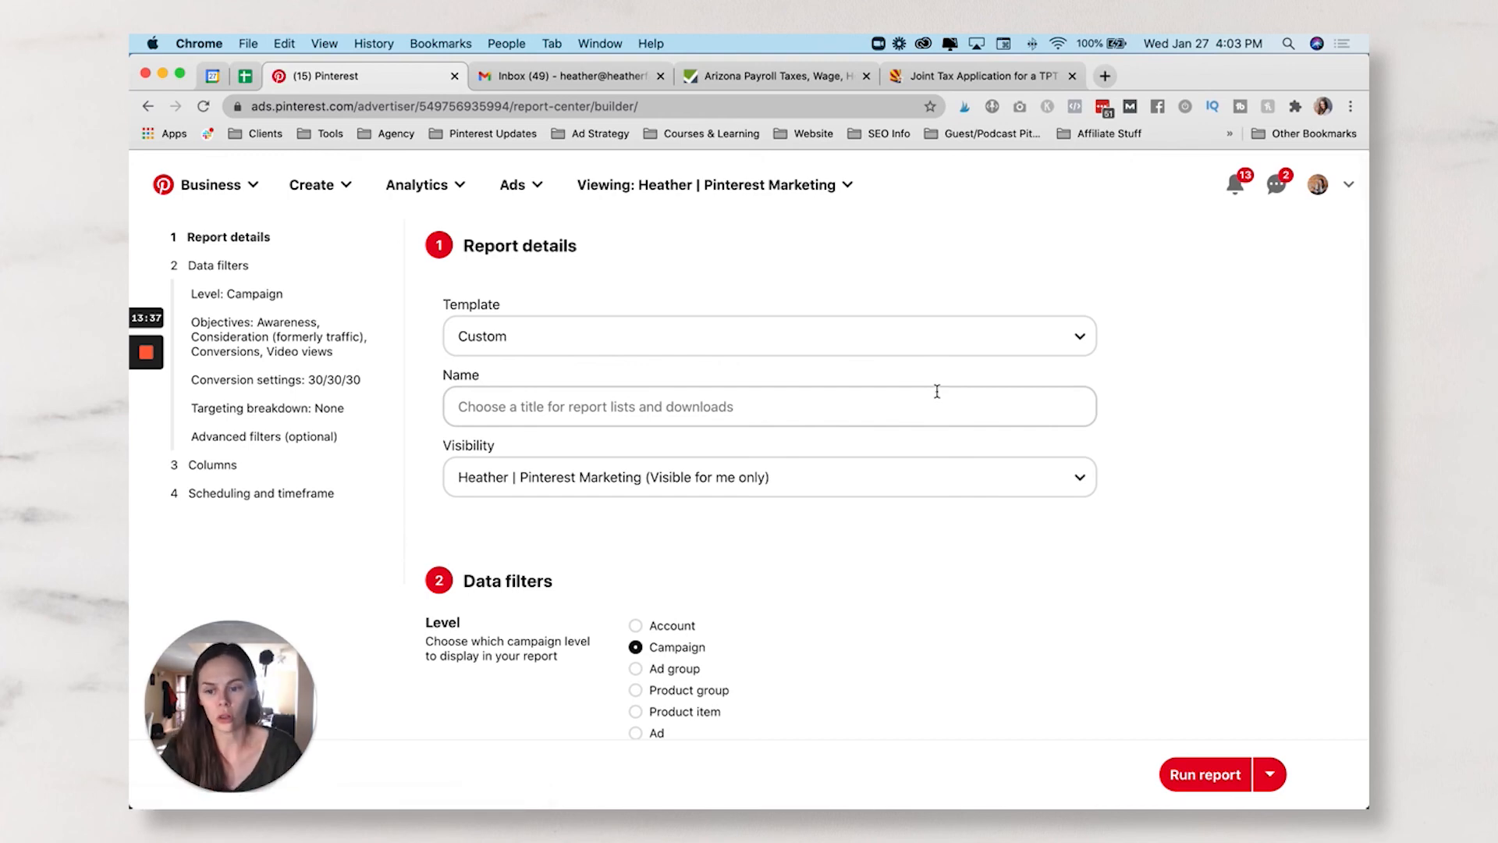
scroll(744, 462, down, 5)
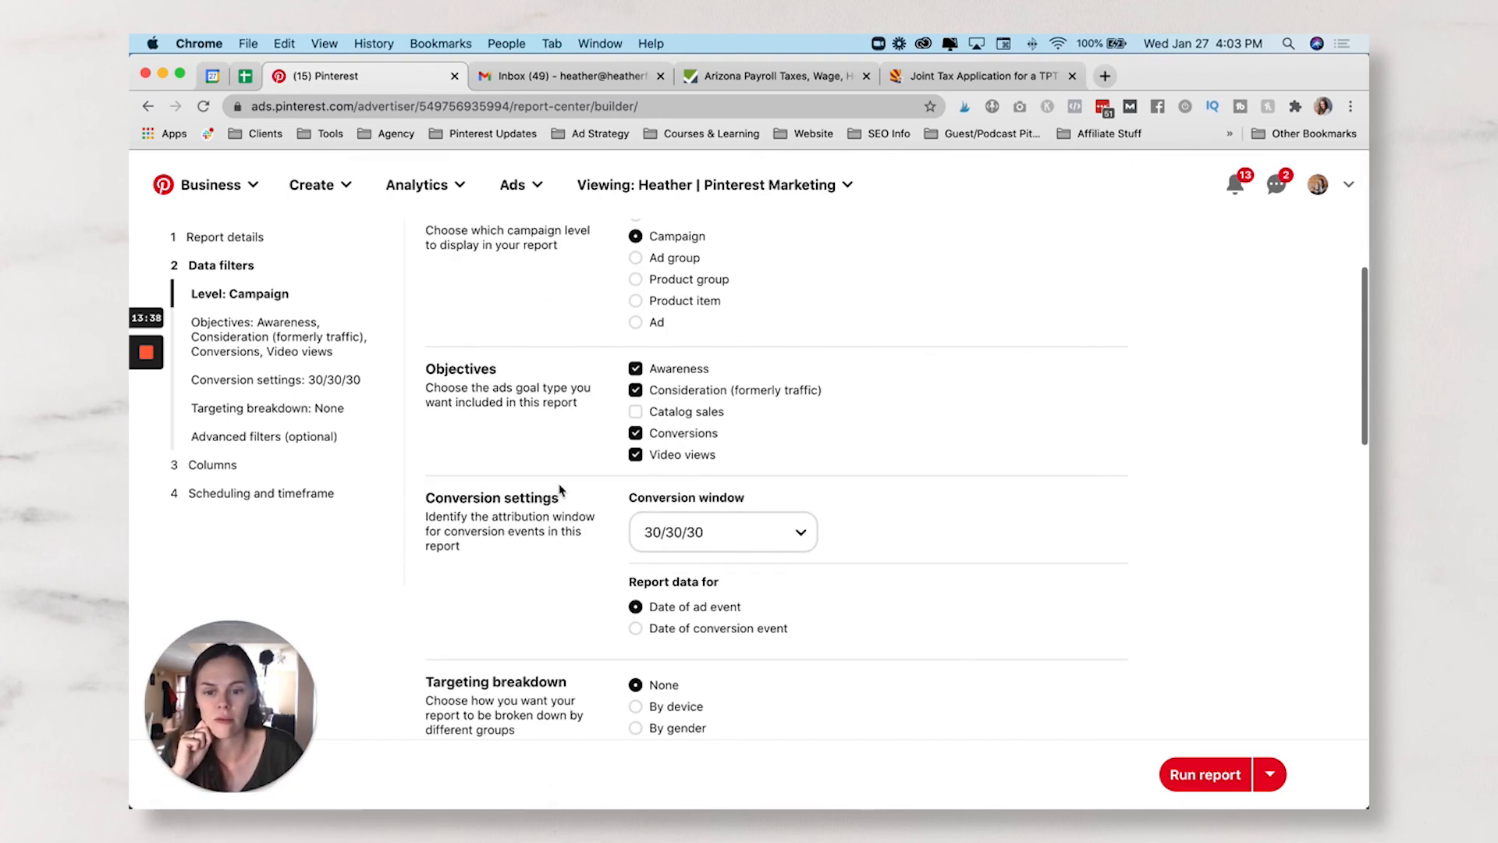
scroll(560, 489, down, 6)
scroll(468, 484, up, 2)
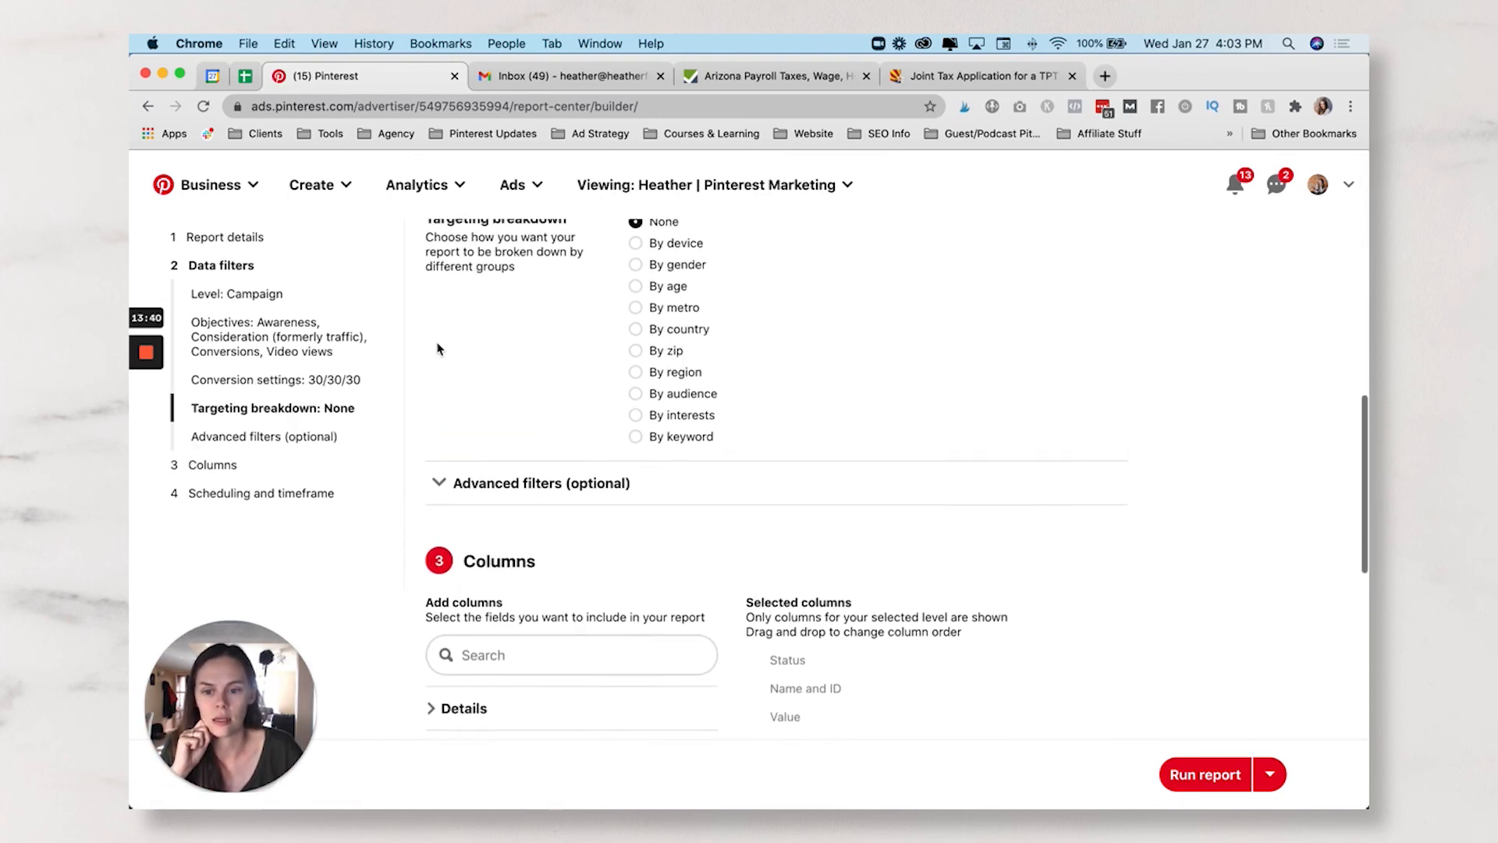
click(438, 483)
click(439, 483)
- Review the draft's default objectives, attribution window and preset columns
scroll(601, 445, up, 6)
scroll(599, 442, up, 3)
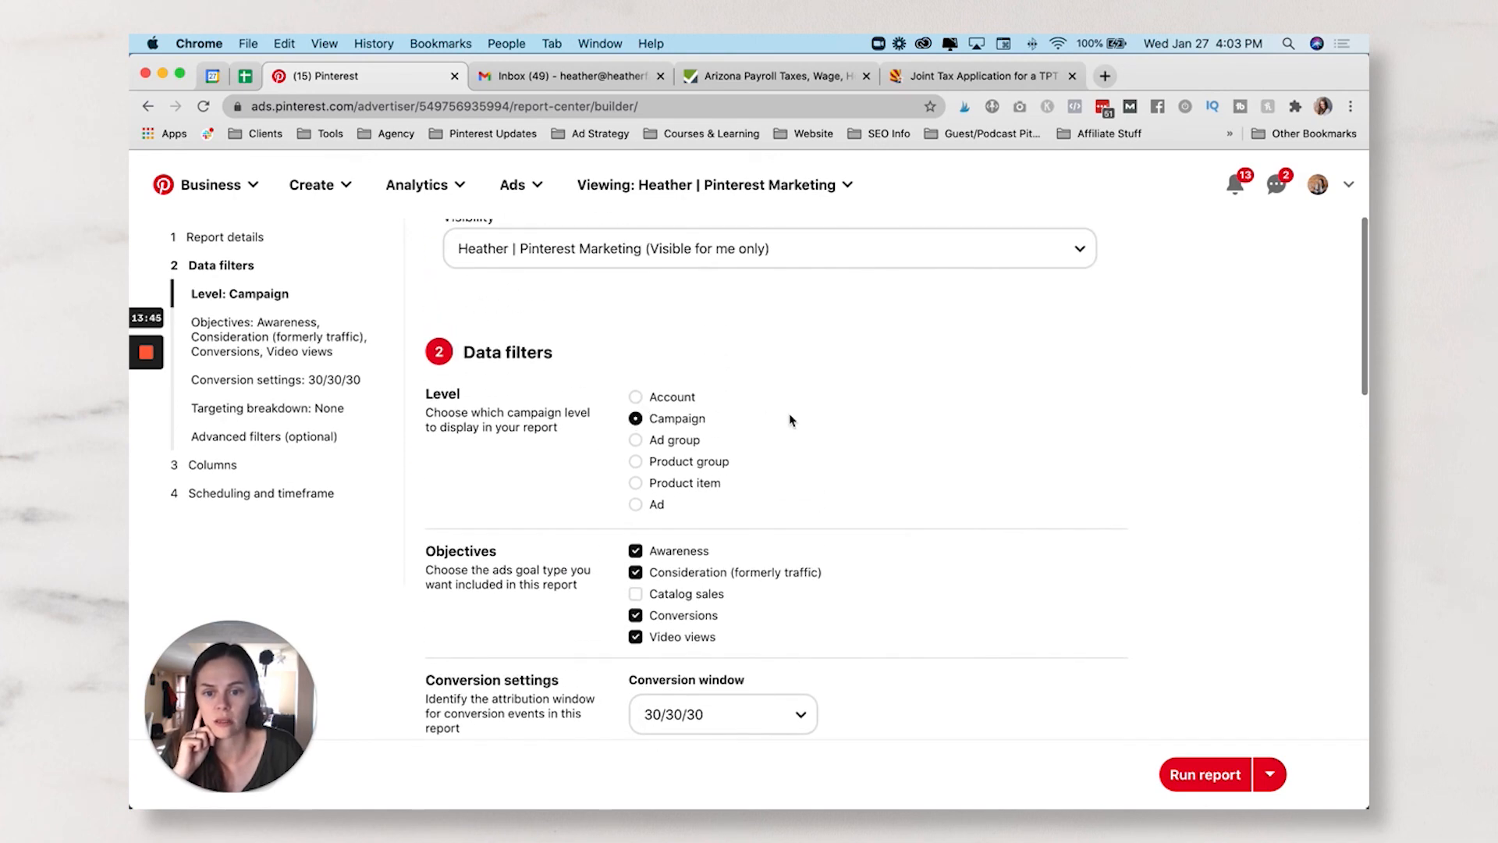
scroll(791, 420, down, 4)
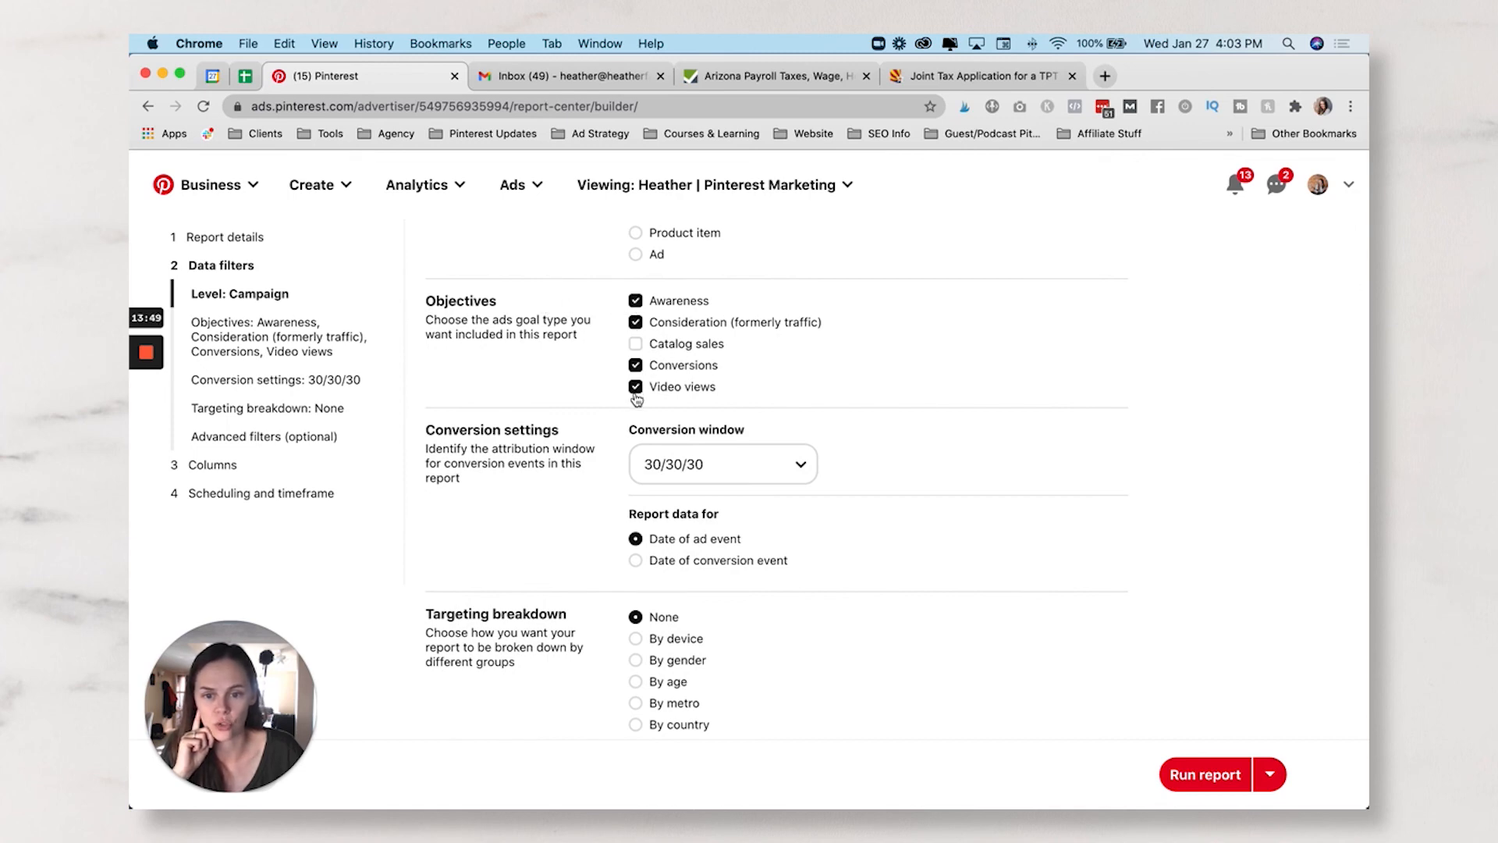
scroll(637, 400, down, 2)
scroll(795, 373, down, 5)
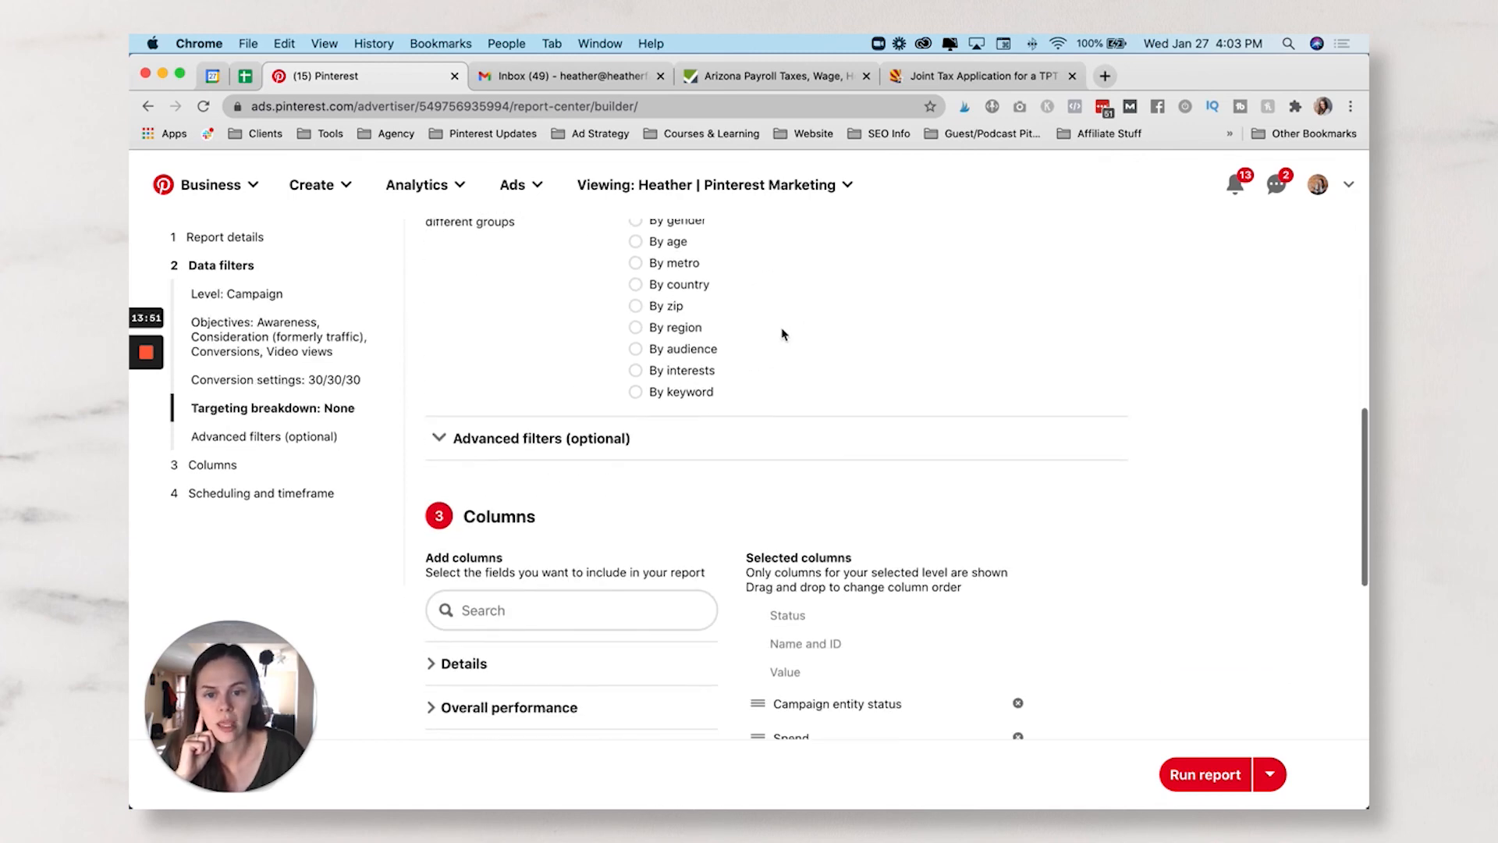
scroll(772, 365, up, 3)
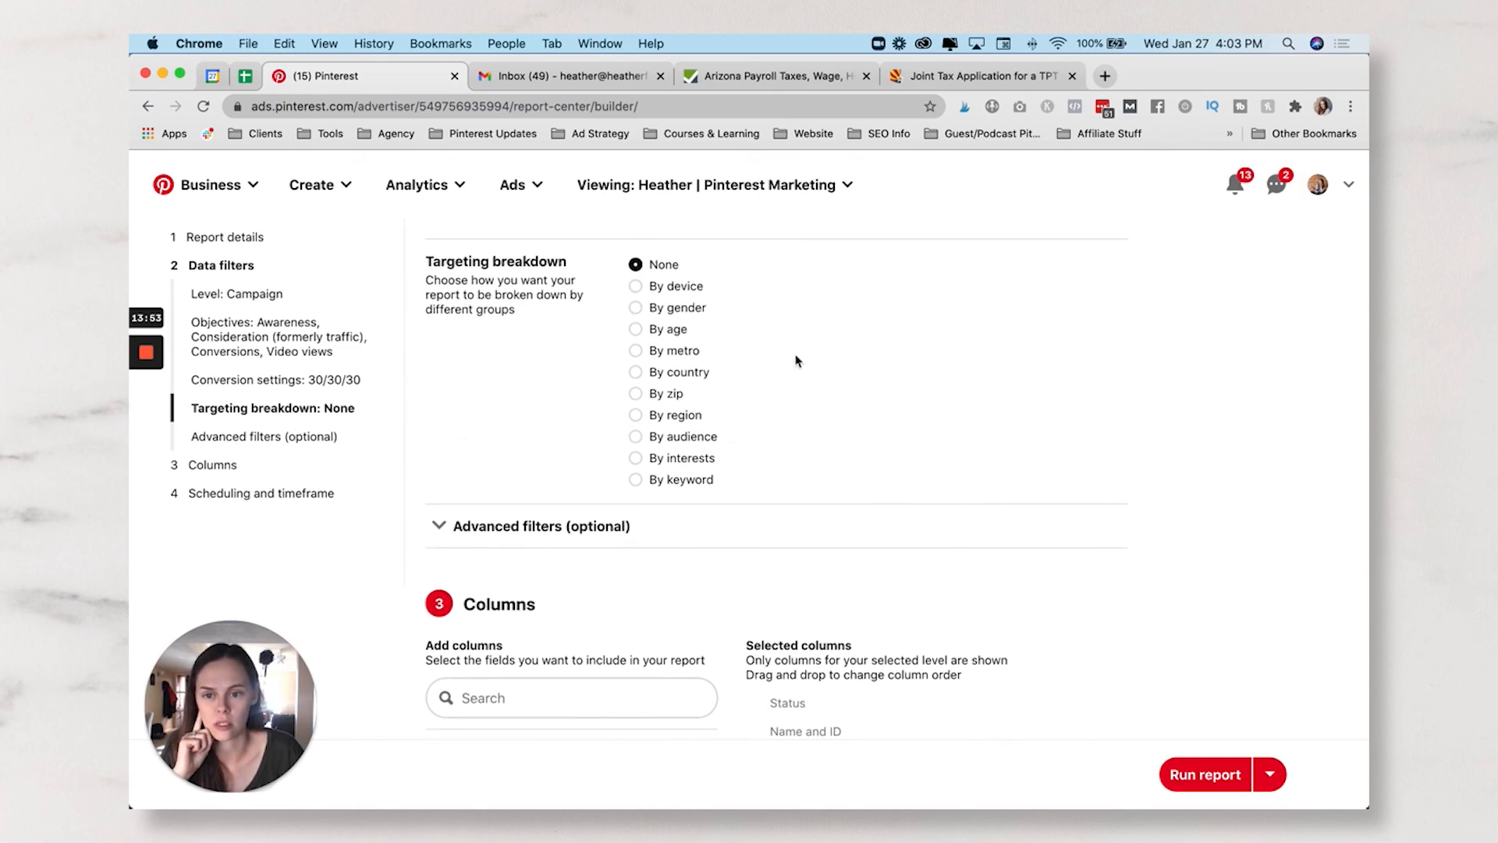
scroll(802, 387, down, 5)
scroll(807, 437, down, 1)
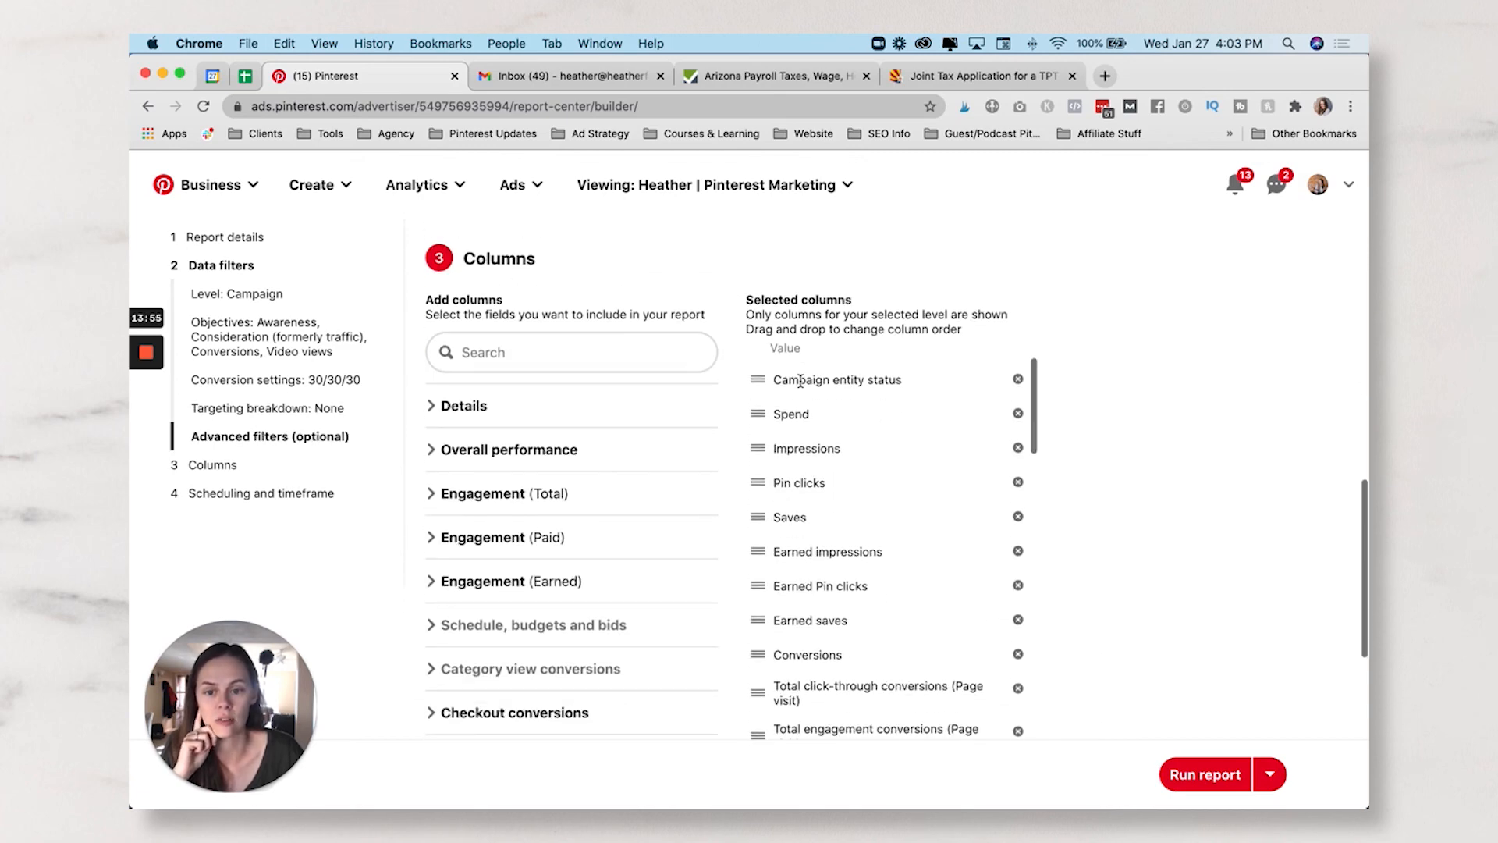
scroll(940, 554, up, 1)
scroll(939, 554, down, 10)
scroll(939, 553, up, 10)
scroll(939, 553, down, 3)
scroll(940, 553, up, 3)
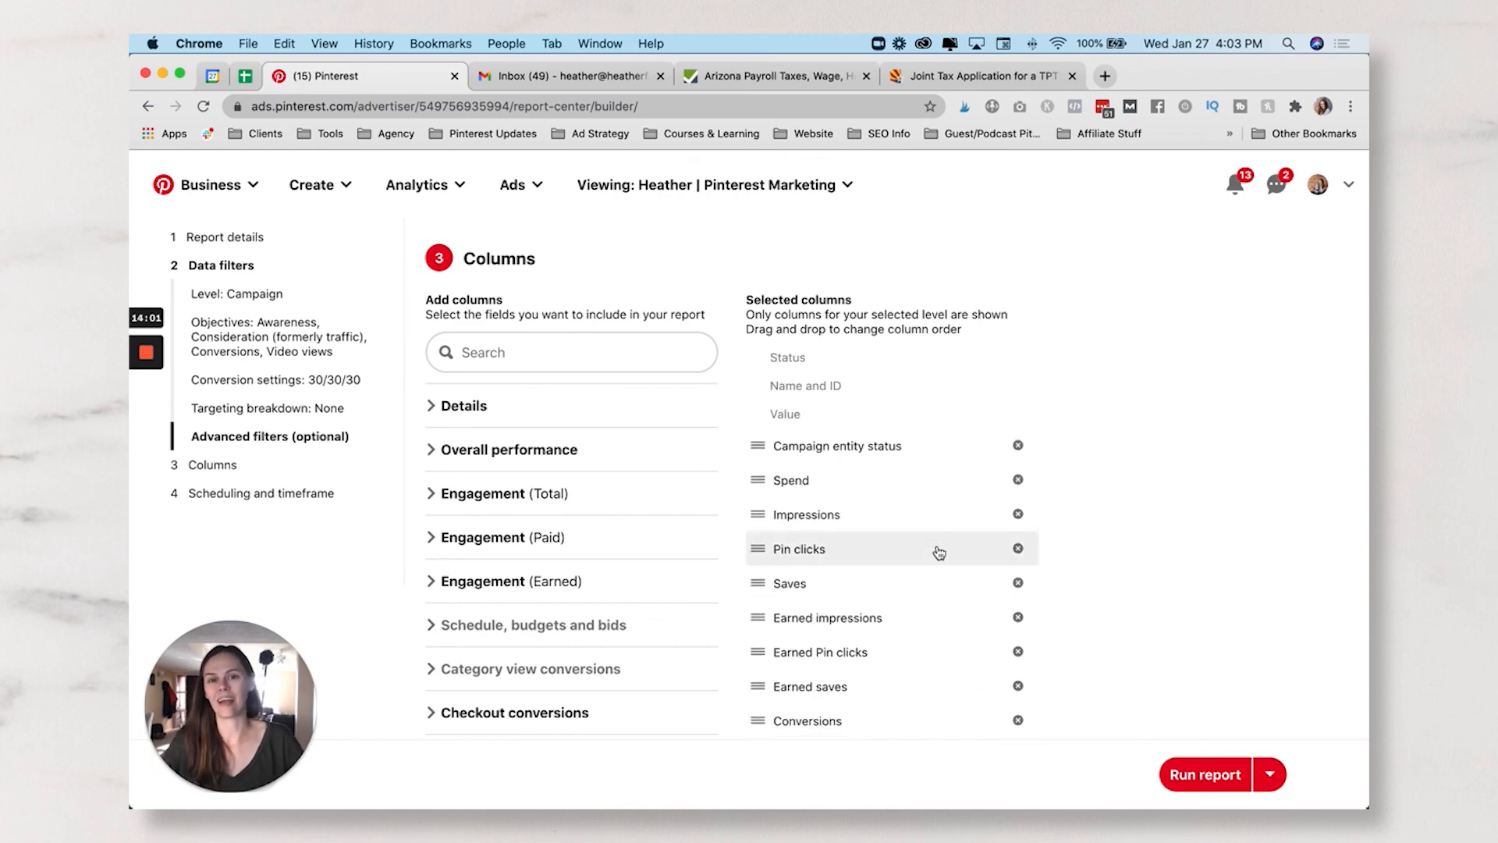